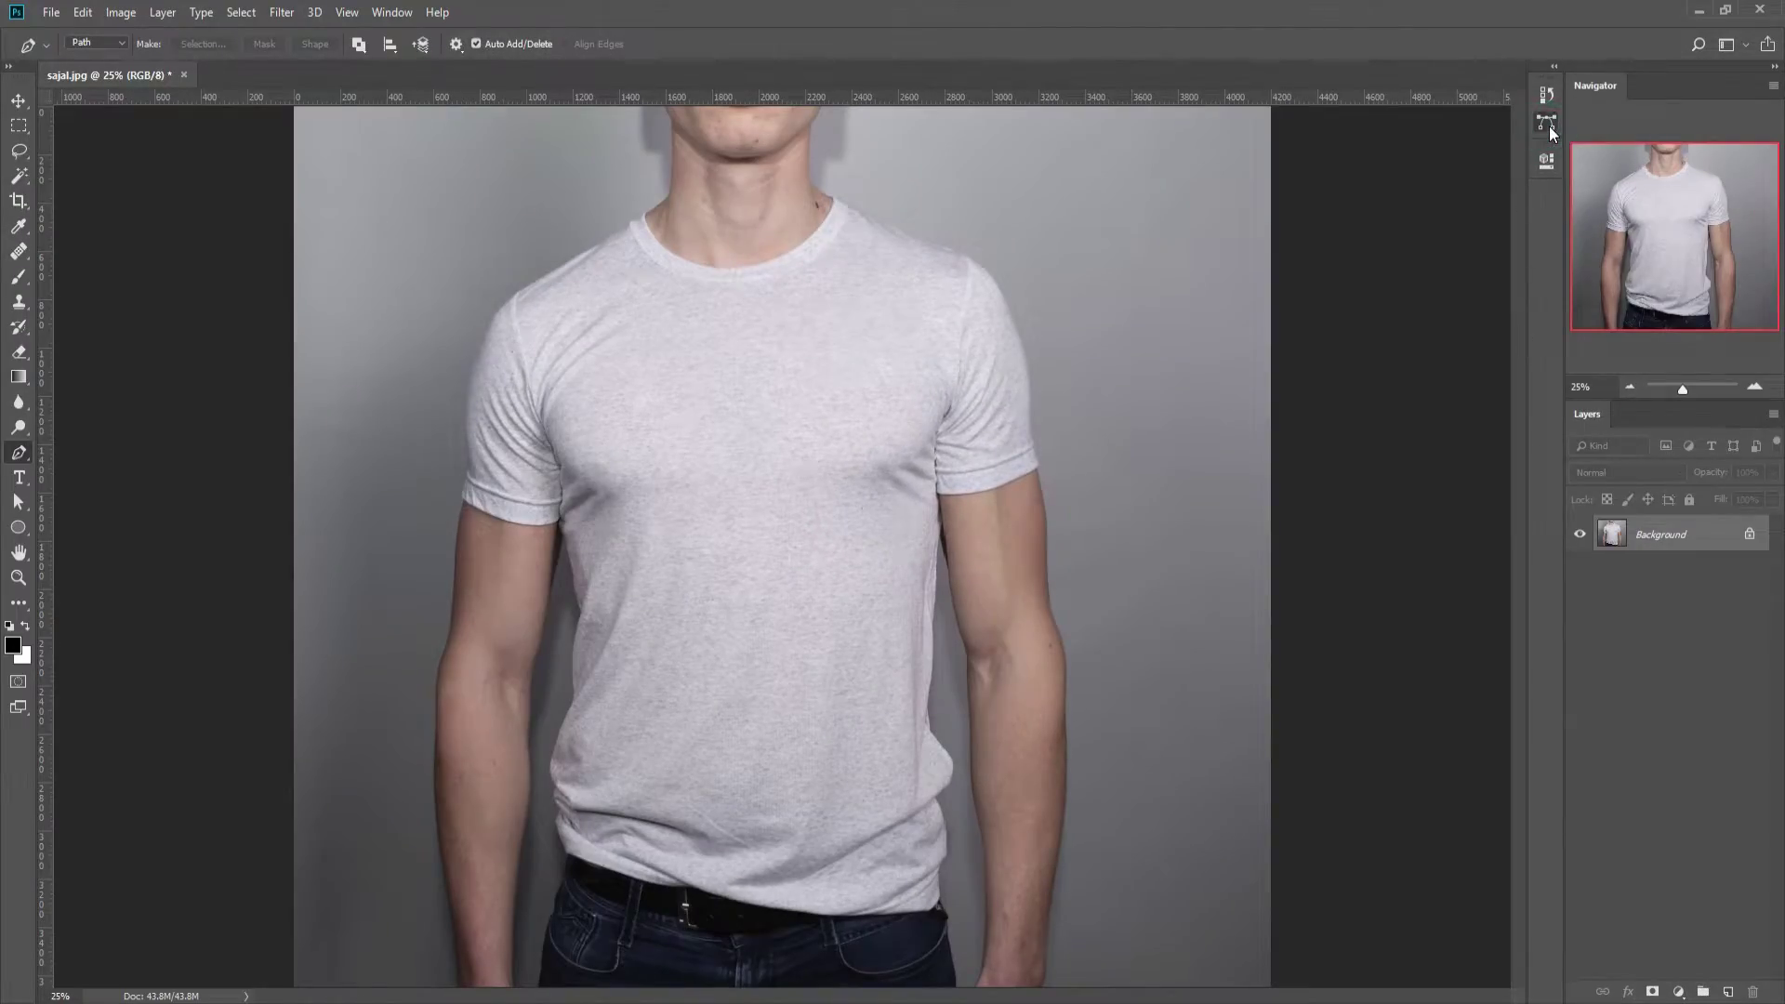
- Open the Paths panel beside the photo of the man in a white T-shirt
{"action": "left_click", "coordinate": [1547, 125]}
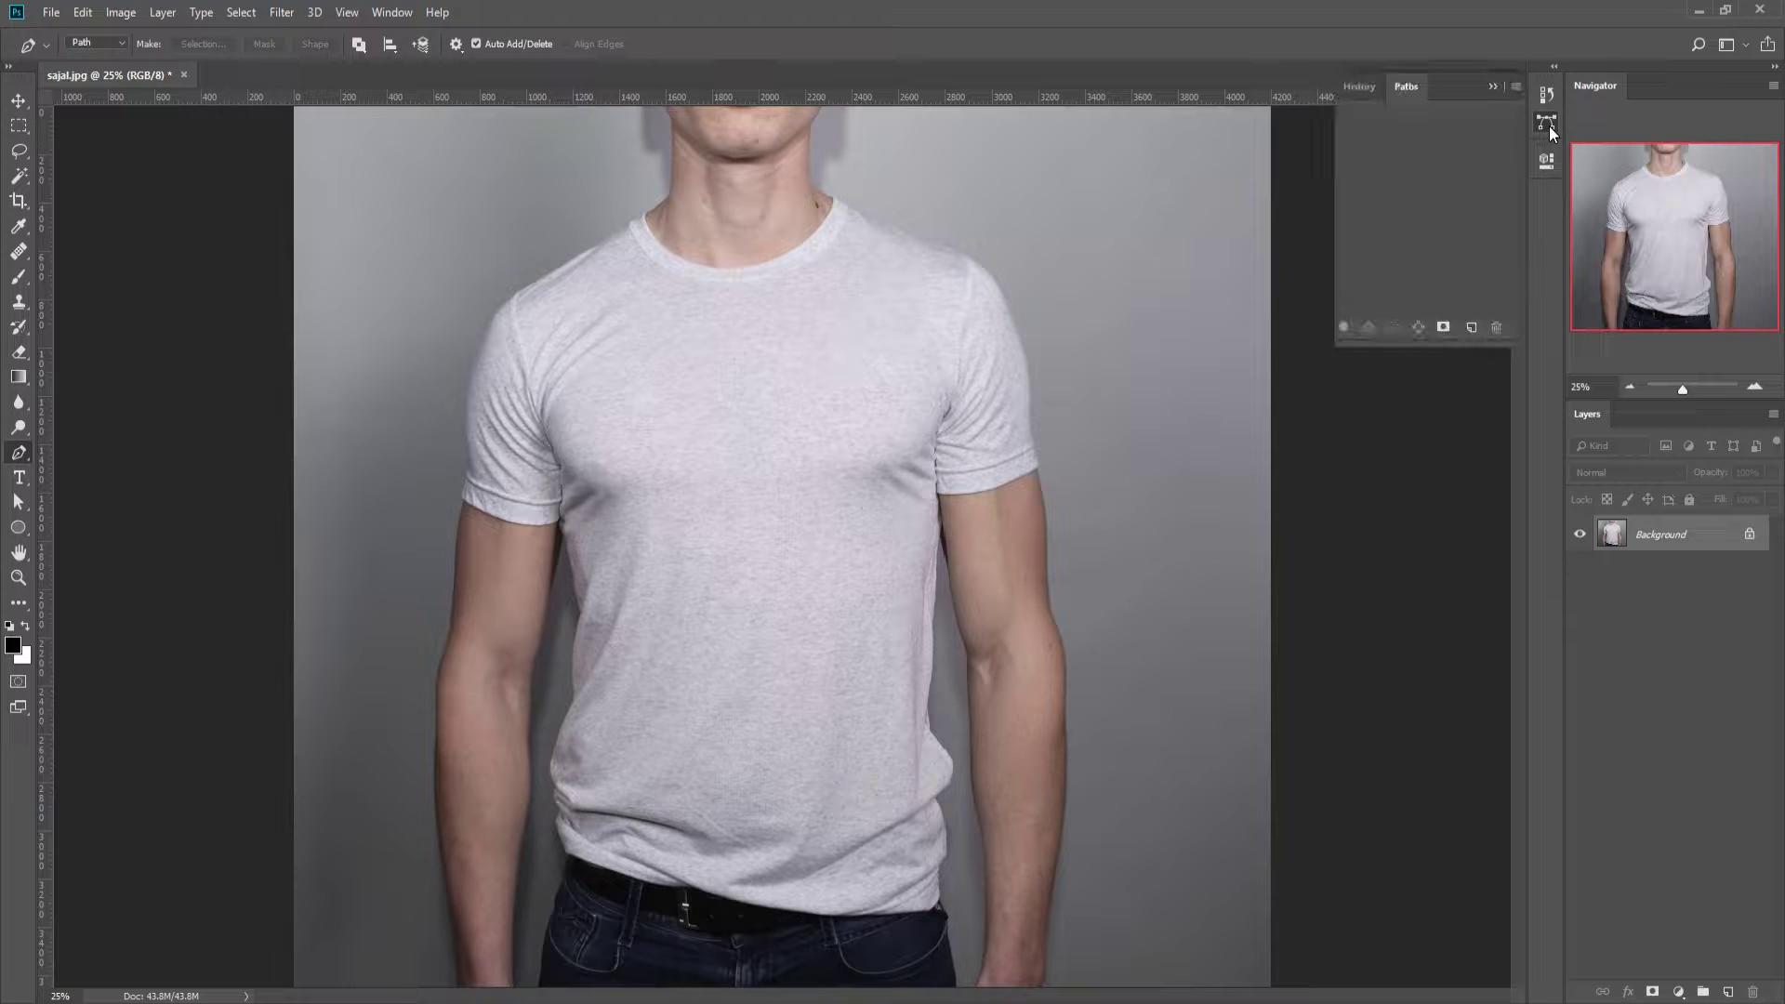
- Create a new empty path, switch to the Pen Tool, and anchor up the left forearm
{"action": "left_click", "coordinate": [1477, 335]}
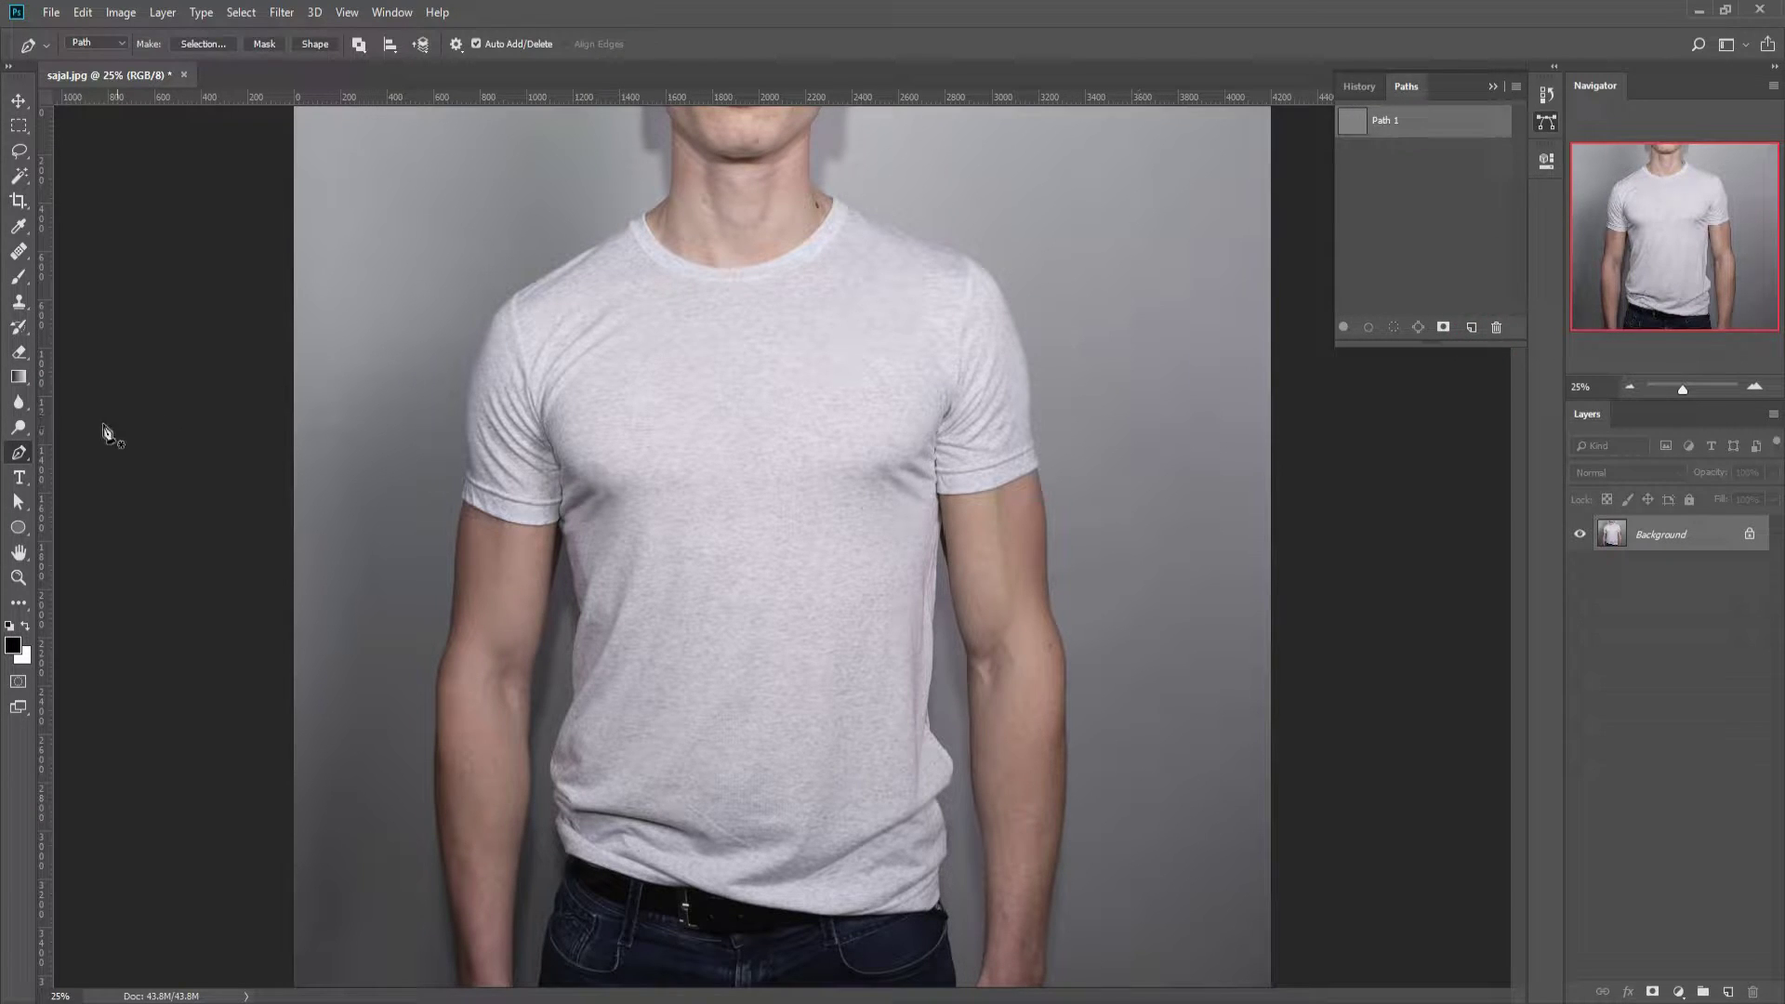
{"action": "right_click", "coordinate": [20, 454]}
{"action": "left_click", "coordinate": [73, 454]}
{"action": "scroll", "coordinate": [465, 972], "scroll_direction": "up", "scroll_amount": 5}
{"action": "left_click", "coordinate": [459, 774]}
{"action": "left_click", "coordinate": [422, 570]}
{"action": "left_click", "coordinate": [368, 573]}
- Trace anchors up the left arm and sleeve to the shoulder
{"action": "left_click_drag", "start_coordinate": [367, 570], "coordinate": [343, 705]}
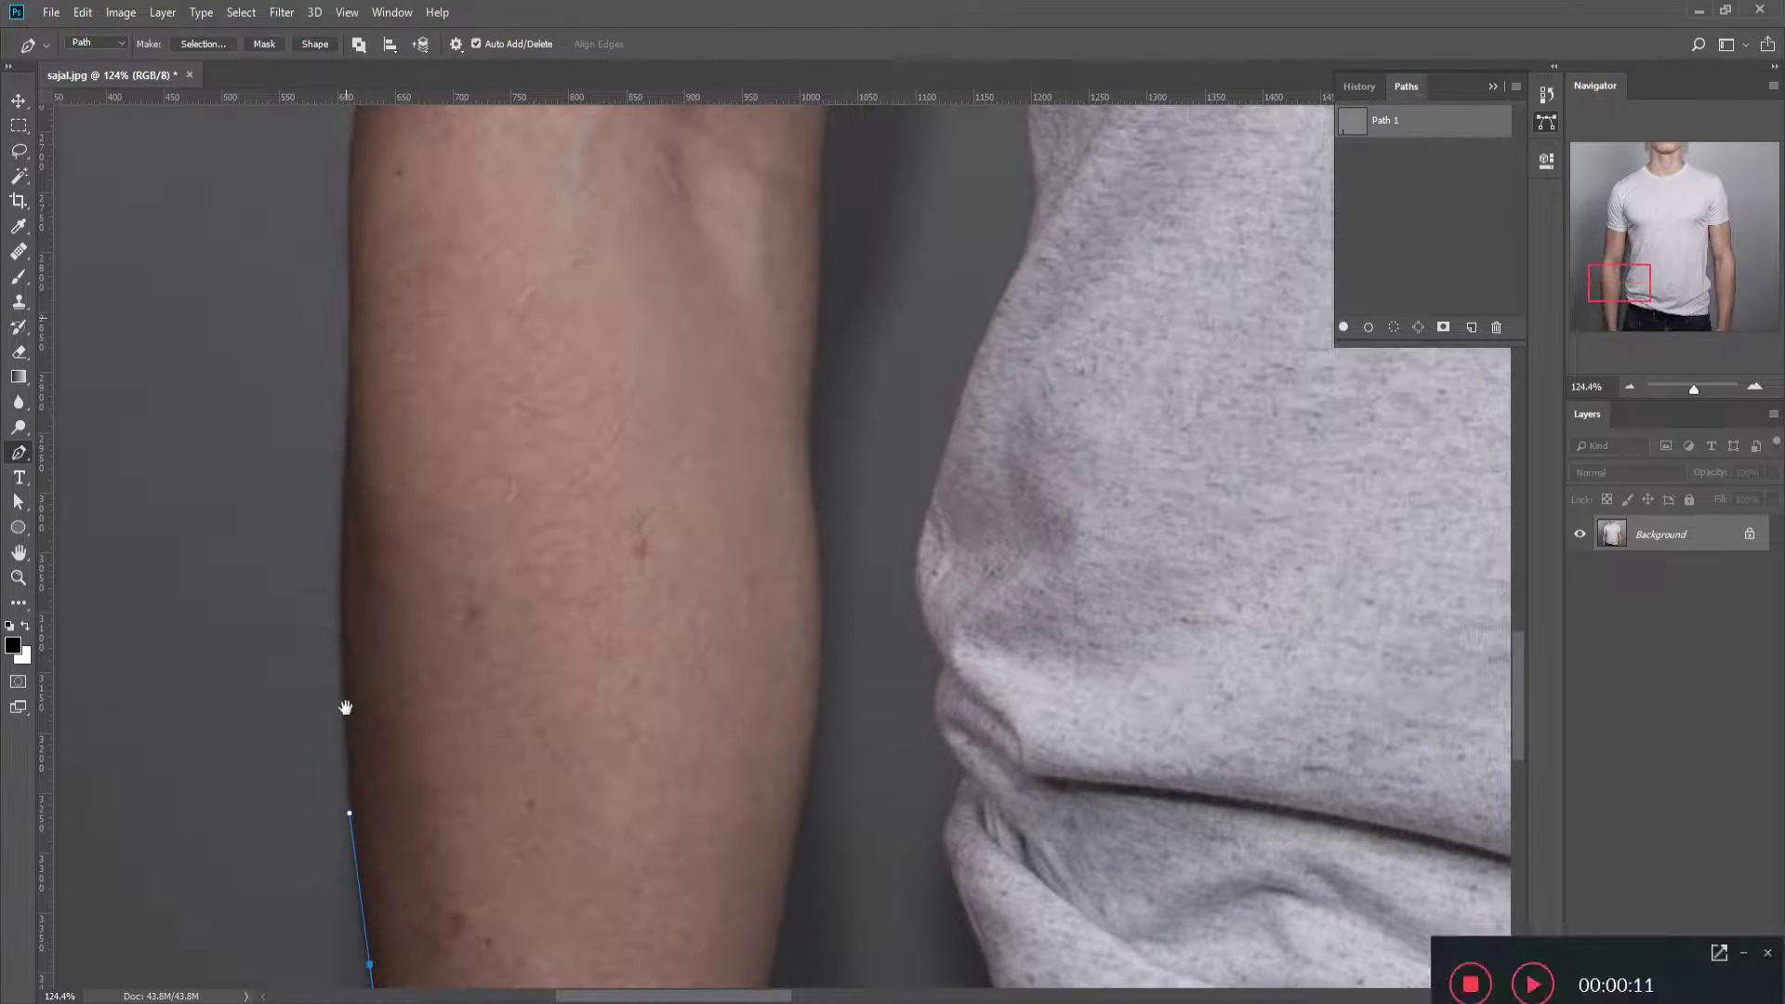
{"action": "left_click", "coordinate": [346, 597]}
{"action": "left_click_drag", "start_coordinate": [363, 501], "coordinate": [358, 737]}
{"action": "left_click", "coordinate": [348, 641]}
{"action": "left_click_drag", "start_coordinate": [351, 626], "coordinate": [334, 729]}
{"action": "left_click_drag", "start_coordinate": [362, 446], "coordinate": [358, 702]}
{"action": "left_click", "coordinate": [352, 644]}
{"action": "left_click", "coordinate": [351, 705]}
{"action": "left_click", "coordinate": [381, 604]}
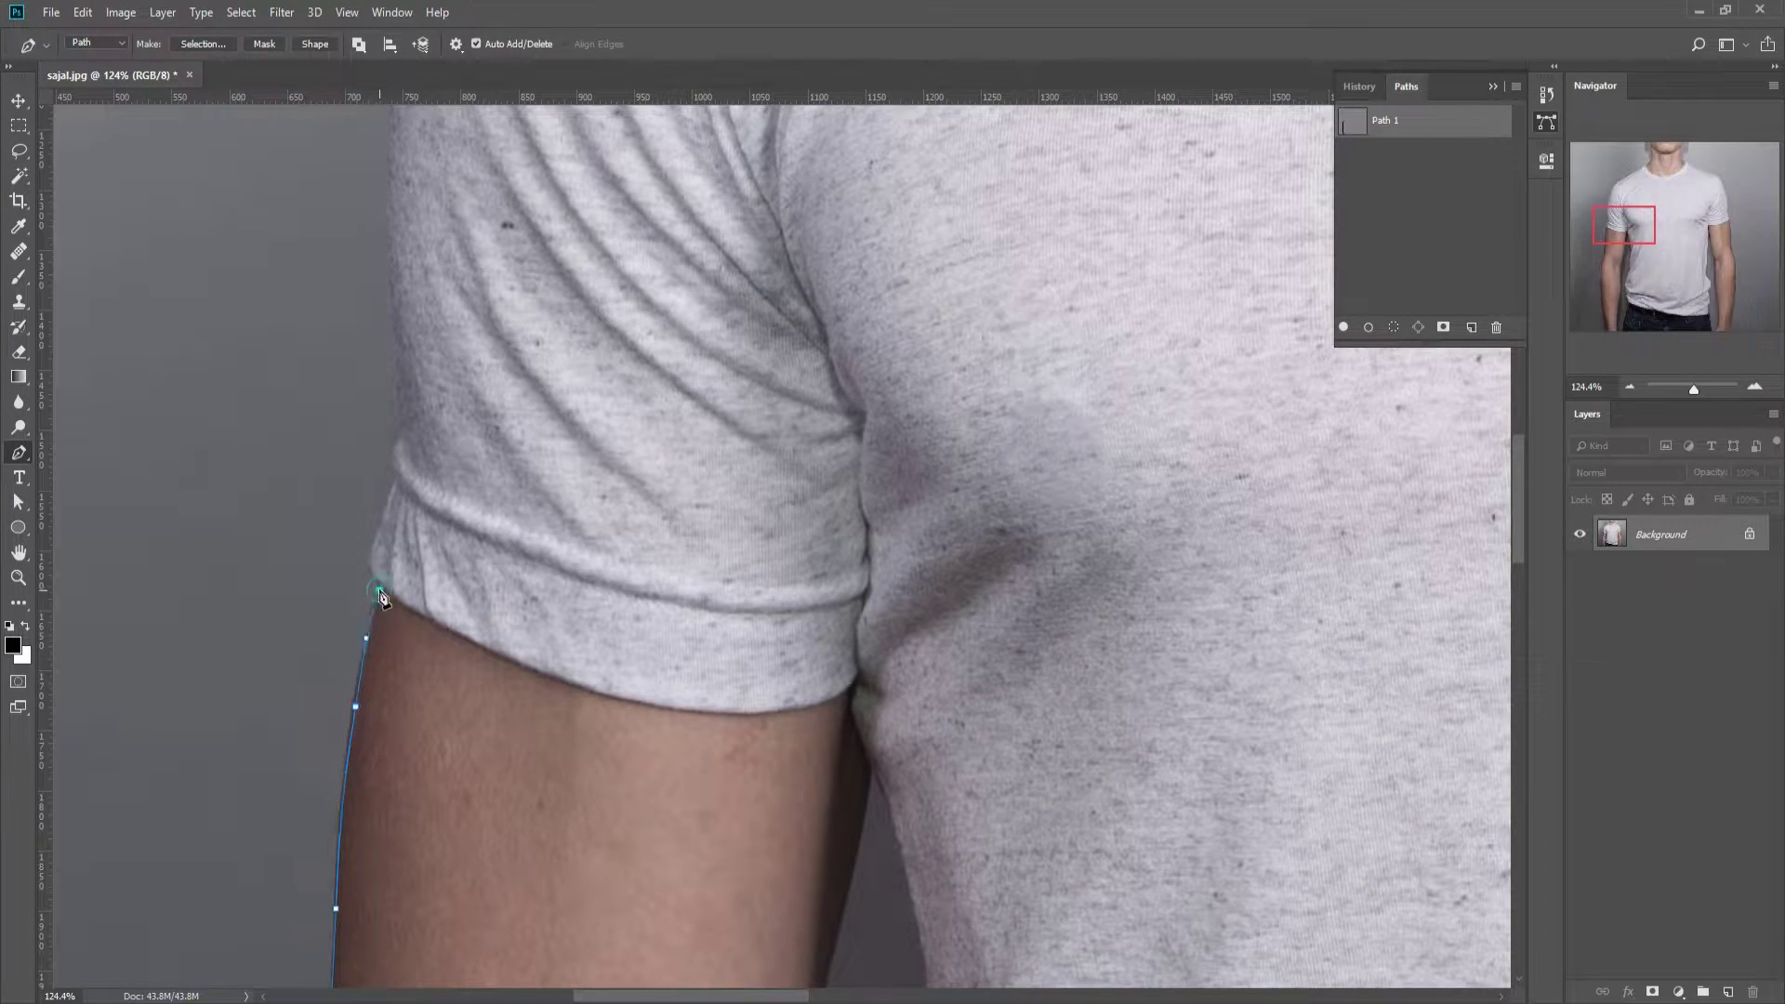
{"action": "left_click_drag", "start_coordinate": [381, 223], "coordinate": [386, 518]}
{"action": "left_click", "coordinate": [387, 518]}
{"action": "left_click_drag", "start_coordinate": [372, 372], "coordinate": [370, 646]}
{"action": "left_click_drag", "start_coordinate": [385, 476], "coordinate": [199, 706]}
{"action": "mouse_move", "coordinate": [531, 510]}
{"action": "left_mouse_down"}
{"action": "mouse_move", "coordinate": [411, 649]}
{"action": "mouse_move", "coordinate": [269, 753]}
{"action": "left_mouse_up"}
{"action": "left_click", "coordinate": [279, 750]}
{"action": "left_click", "coordinate": [364, 702]}
{"action": "left_click_drag", "start_coordinate": [451, 659], "coordinate": [160, 877]}
- Continue the outline up the neck to the image top beside the chin
{"action": "left_click_drag", "start_coordinate": [270, 801], "coordinate": [301, 778]}
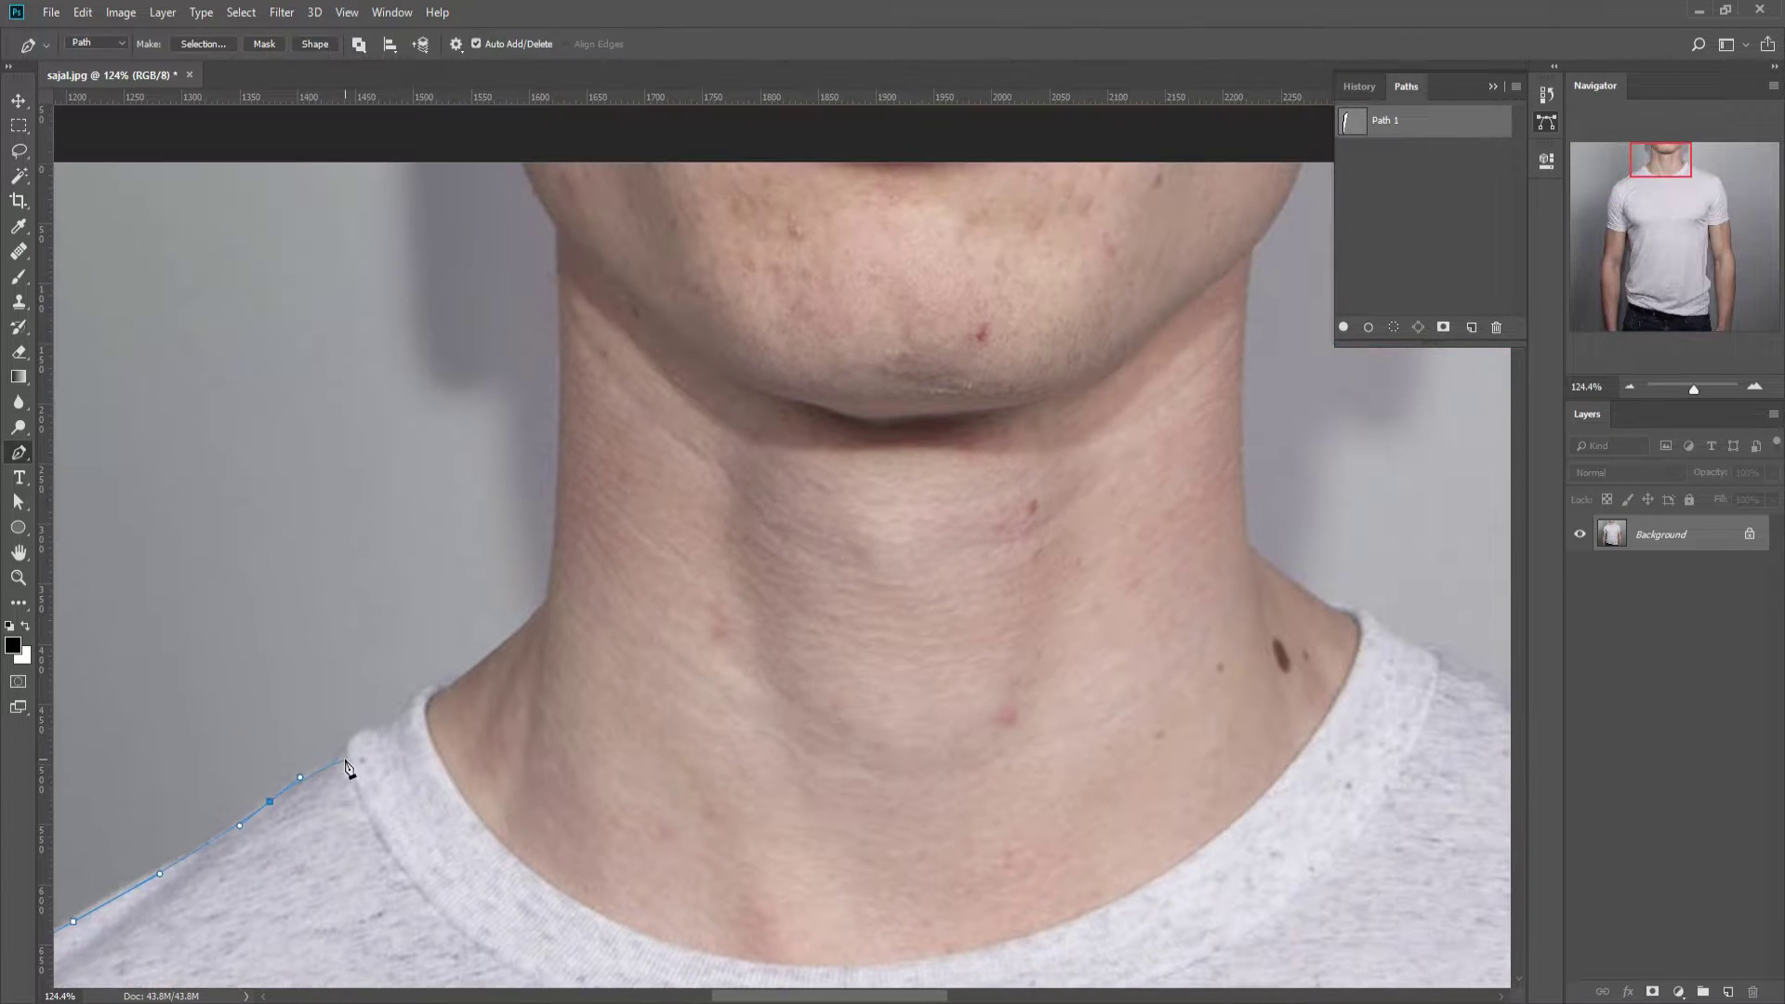
{"action": "left_click", "coordinate": [507, 647]}
{"action": "left_click_drag", "start_coordinate": [555, 583], "coordinate": [505, 713]}
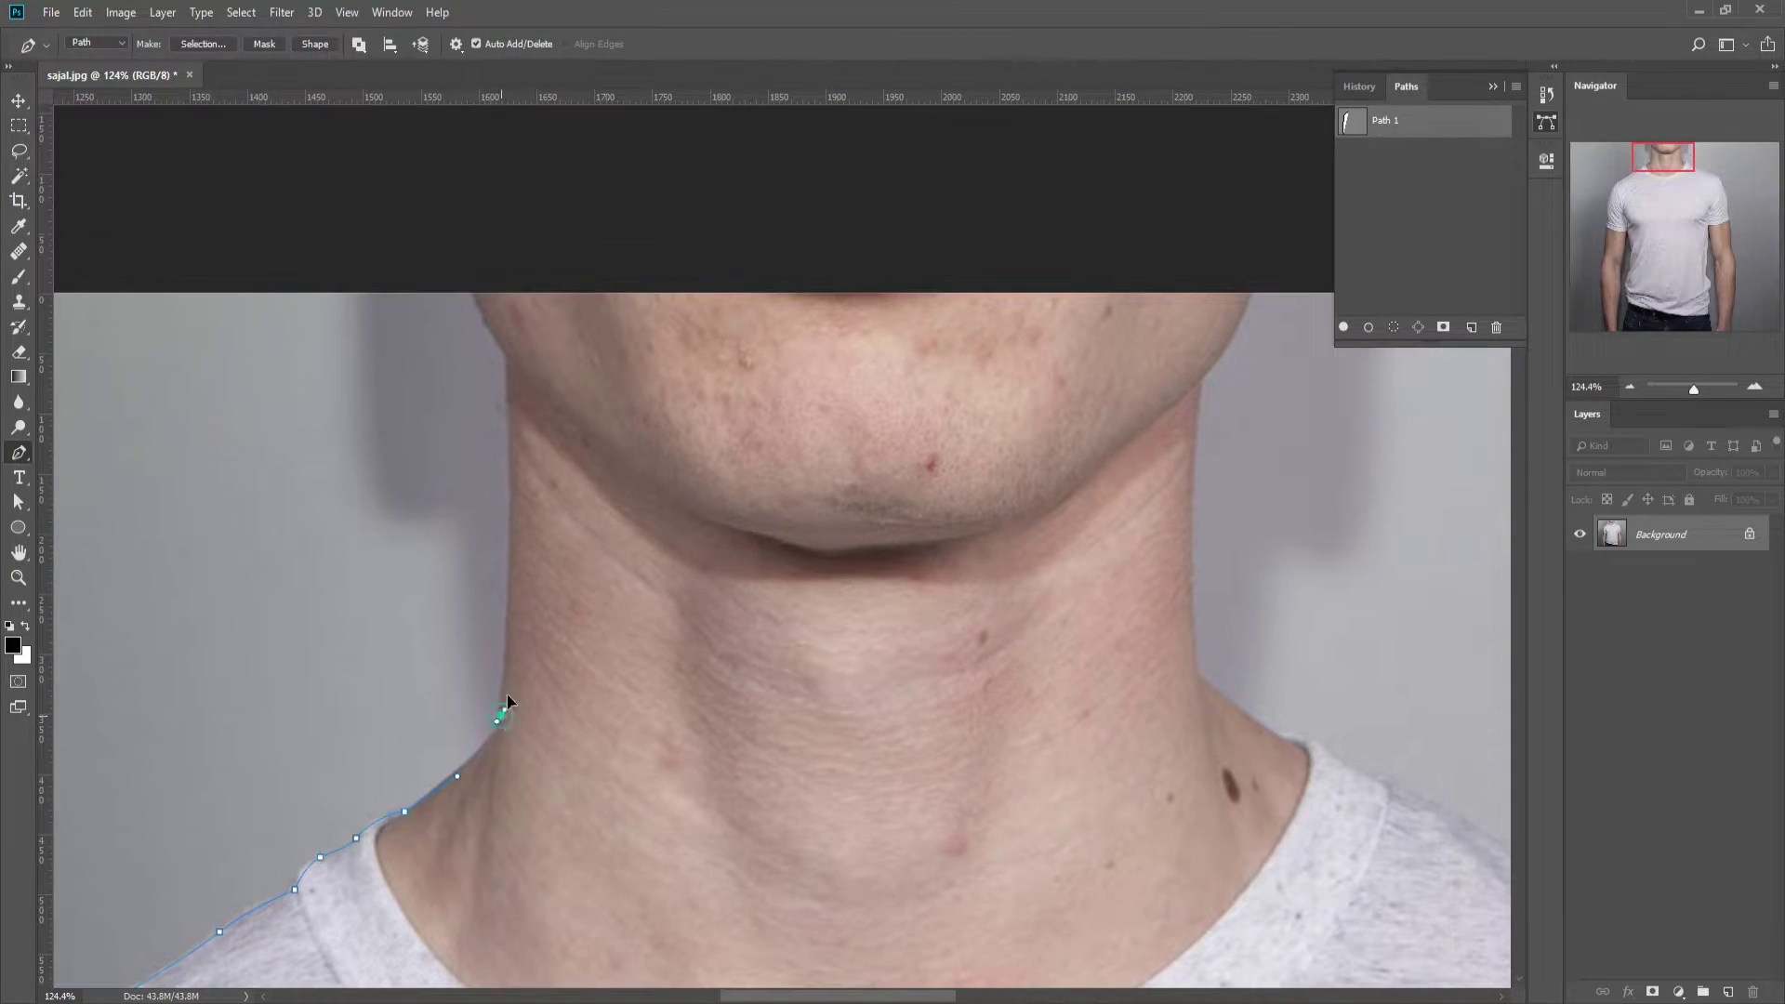
{"action": "left_click", "coordinate": [514, 508]}
{"action": "left_click_drag", "start_coordinate": [513, 369], "coordinate": [493, 621]}
{"action": "left_click", "coordinate": [491, 615]}
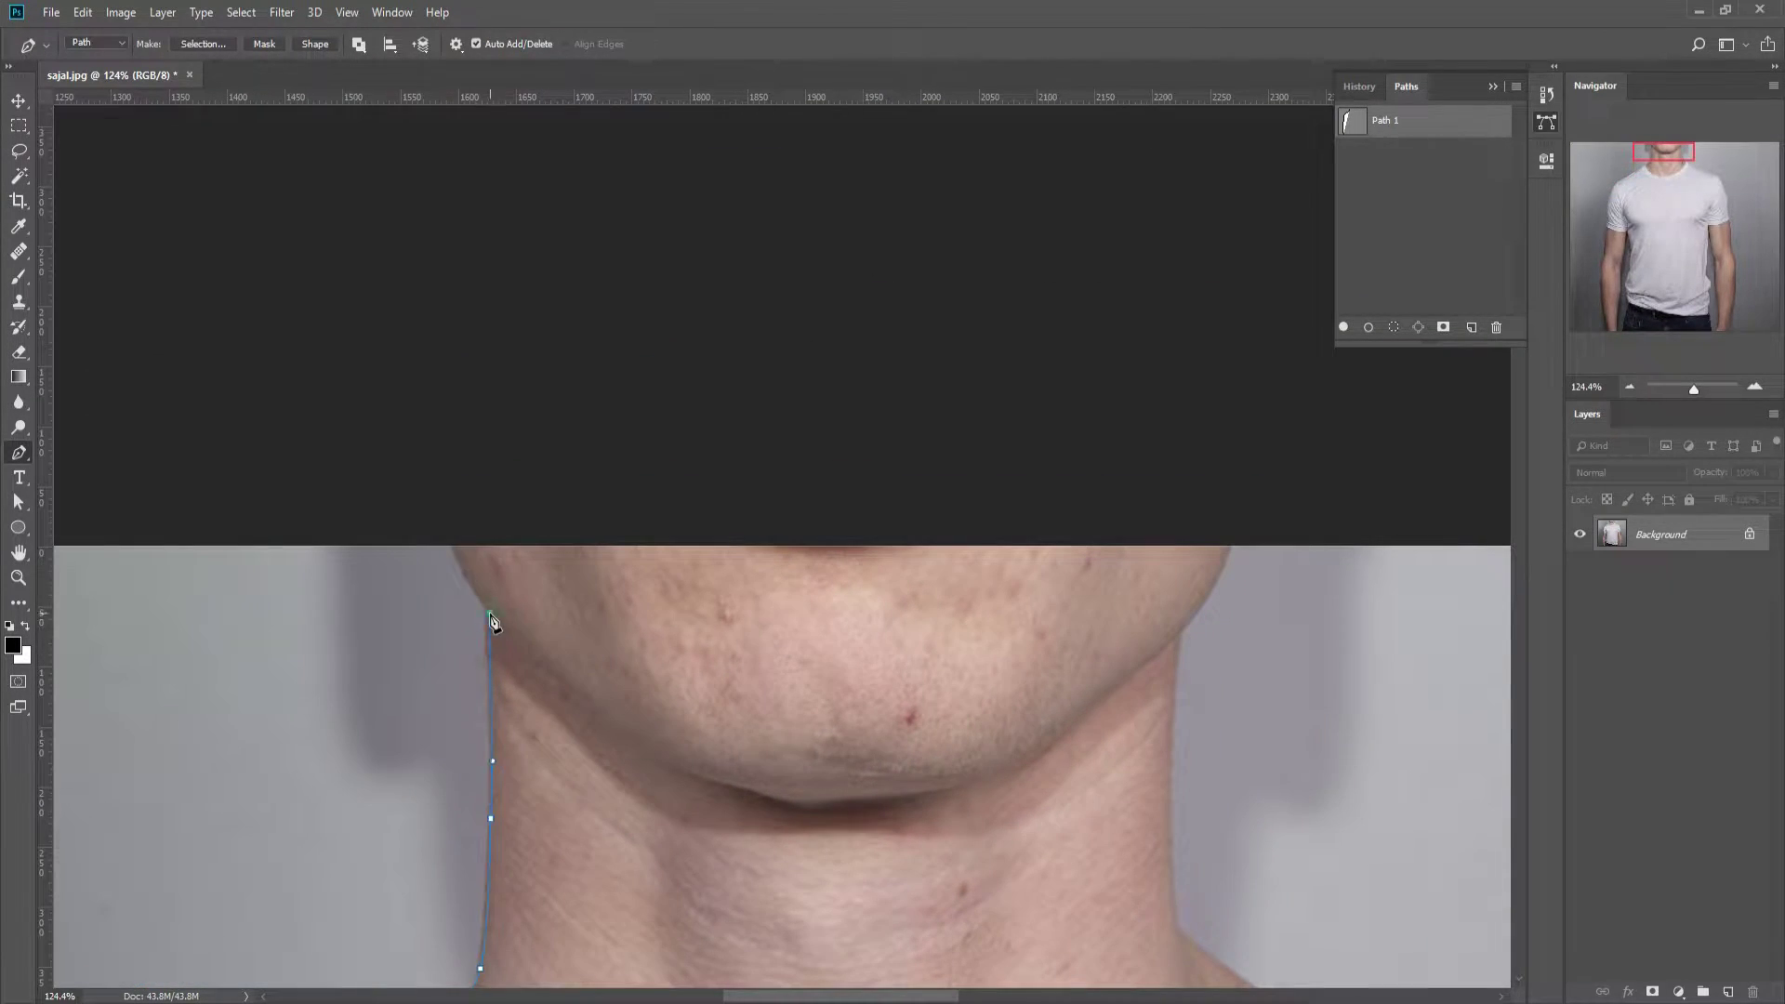
{"action": "left_click", "coordinate": [443, 526]}
- Trace across the right shoulder and sleeve and down the outer arm
{"action": "mouse_move", "coordinate": [805, 586]}
{"action": "left_mouse_down"}
{"action": "mouse_move", "coordinate": [558, 380]}
{"action": "mouse_move", "coordinate": [604, 391]}
{"action": "left_mouse_up"}
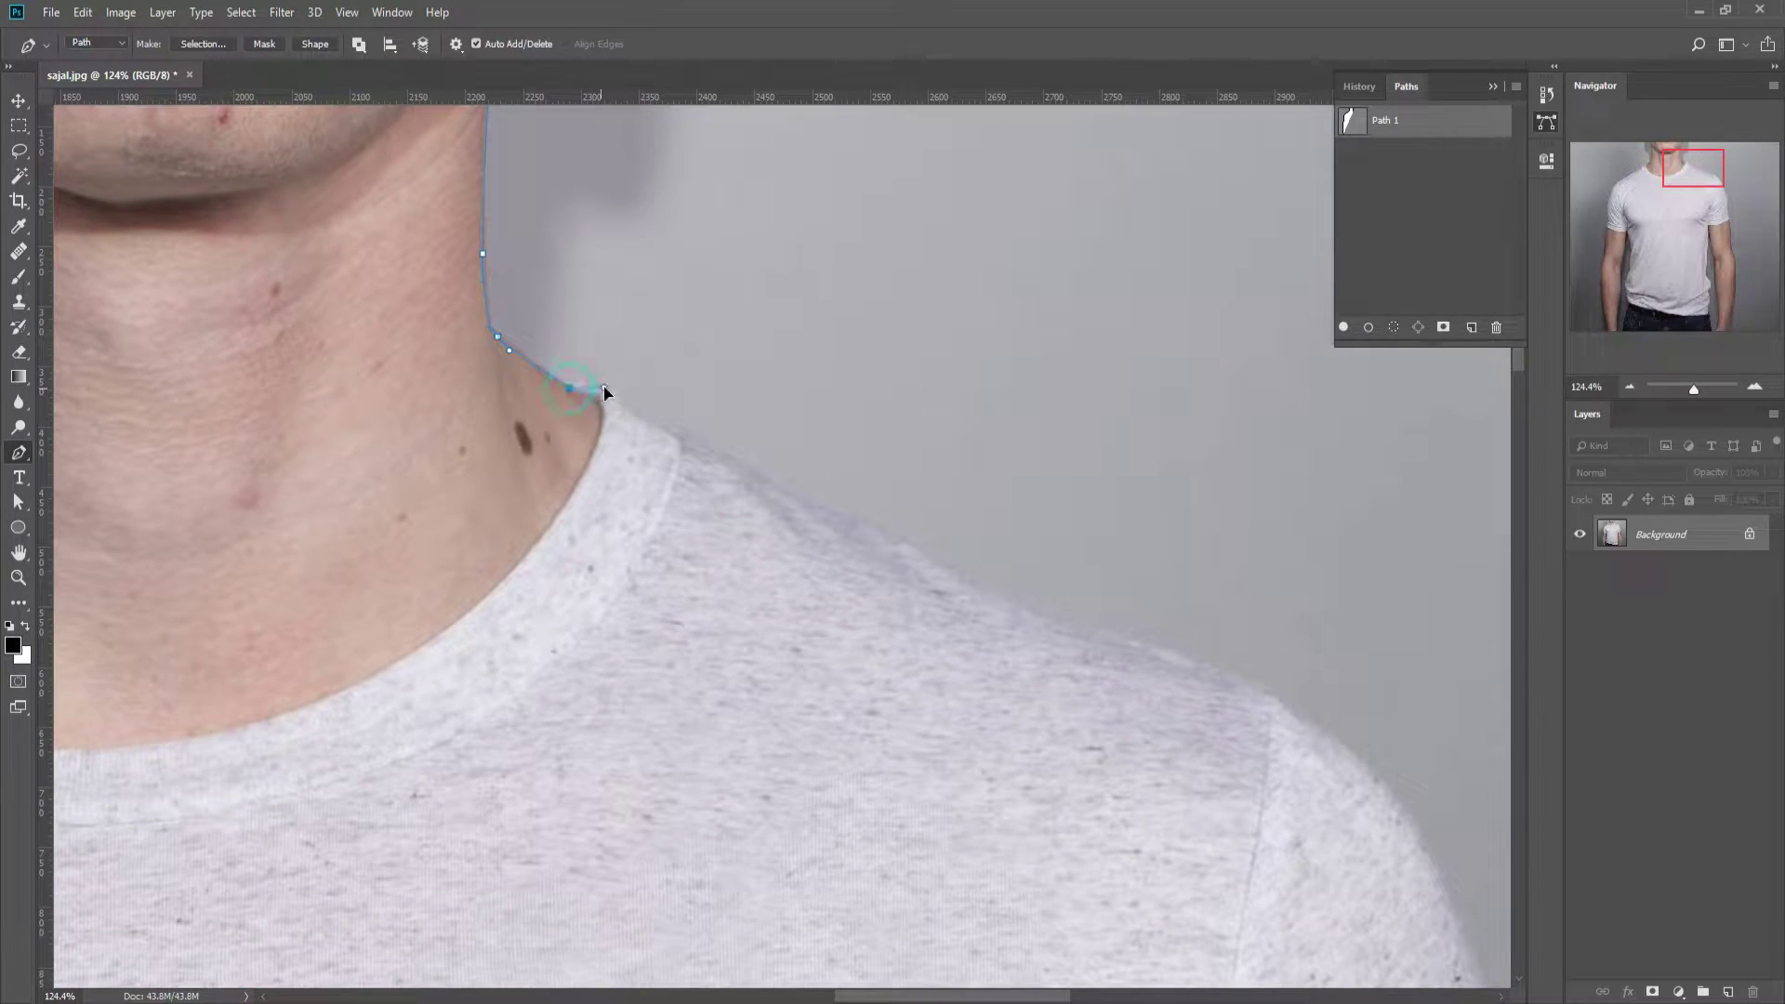
{"action": "left_click_drag", "start_coordinate": [719, 447], "coordinate": [468, 336]}
{"action": "left_click", "coordinate": [730, 467]}
{"action": "mouse_move", "coordinate": [1021, 749]}
{"action": "left_mouse_down"}
{"action": "mouse_move", "coordinate": [911, 411]}
{"action": "mouse_move", "coordinate": [930, 597]}
{"action": "left_mouse_up"}
{"action": "left_click_drag", "start_coordinate": [820, 312], "coordinate": [828, 394]}
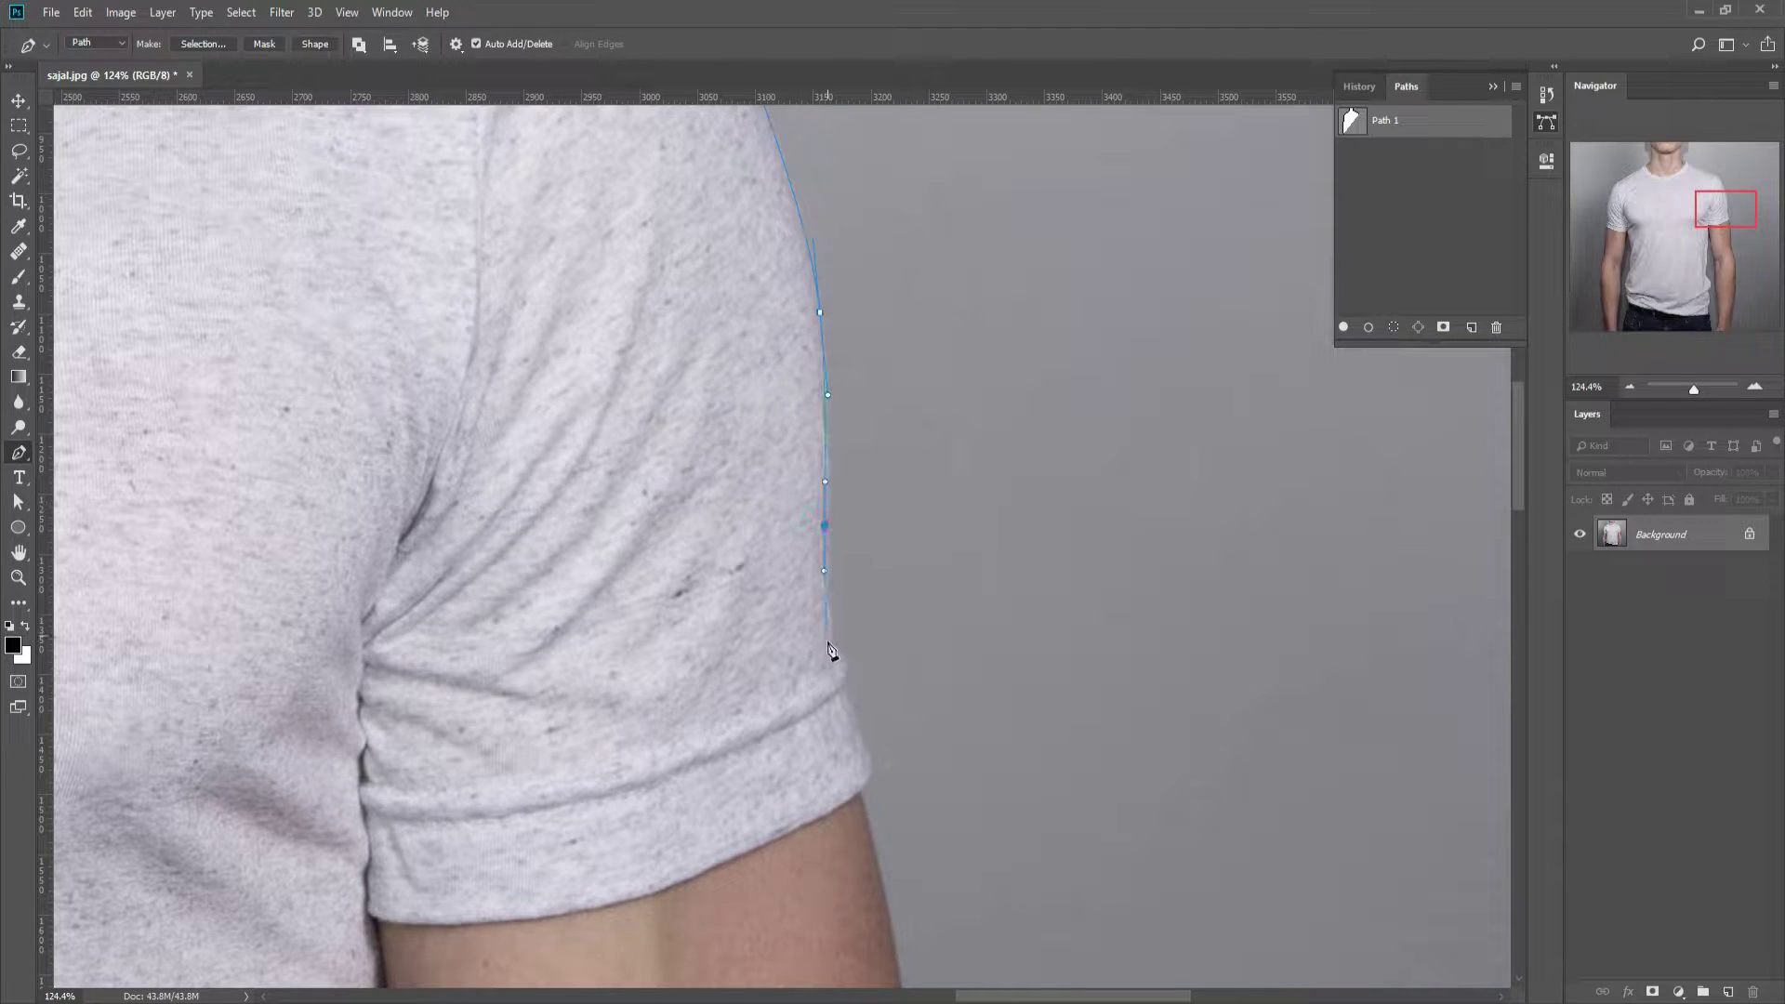
{"action": "left_click_drag", "start_coordinate": [843, 707], "coordinate": [751, 415]}
{"action": "left_click", "coordinate": [771, 456]}
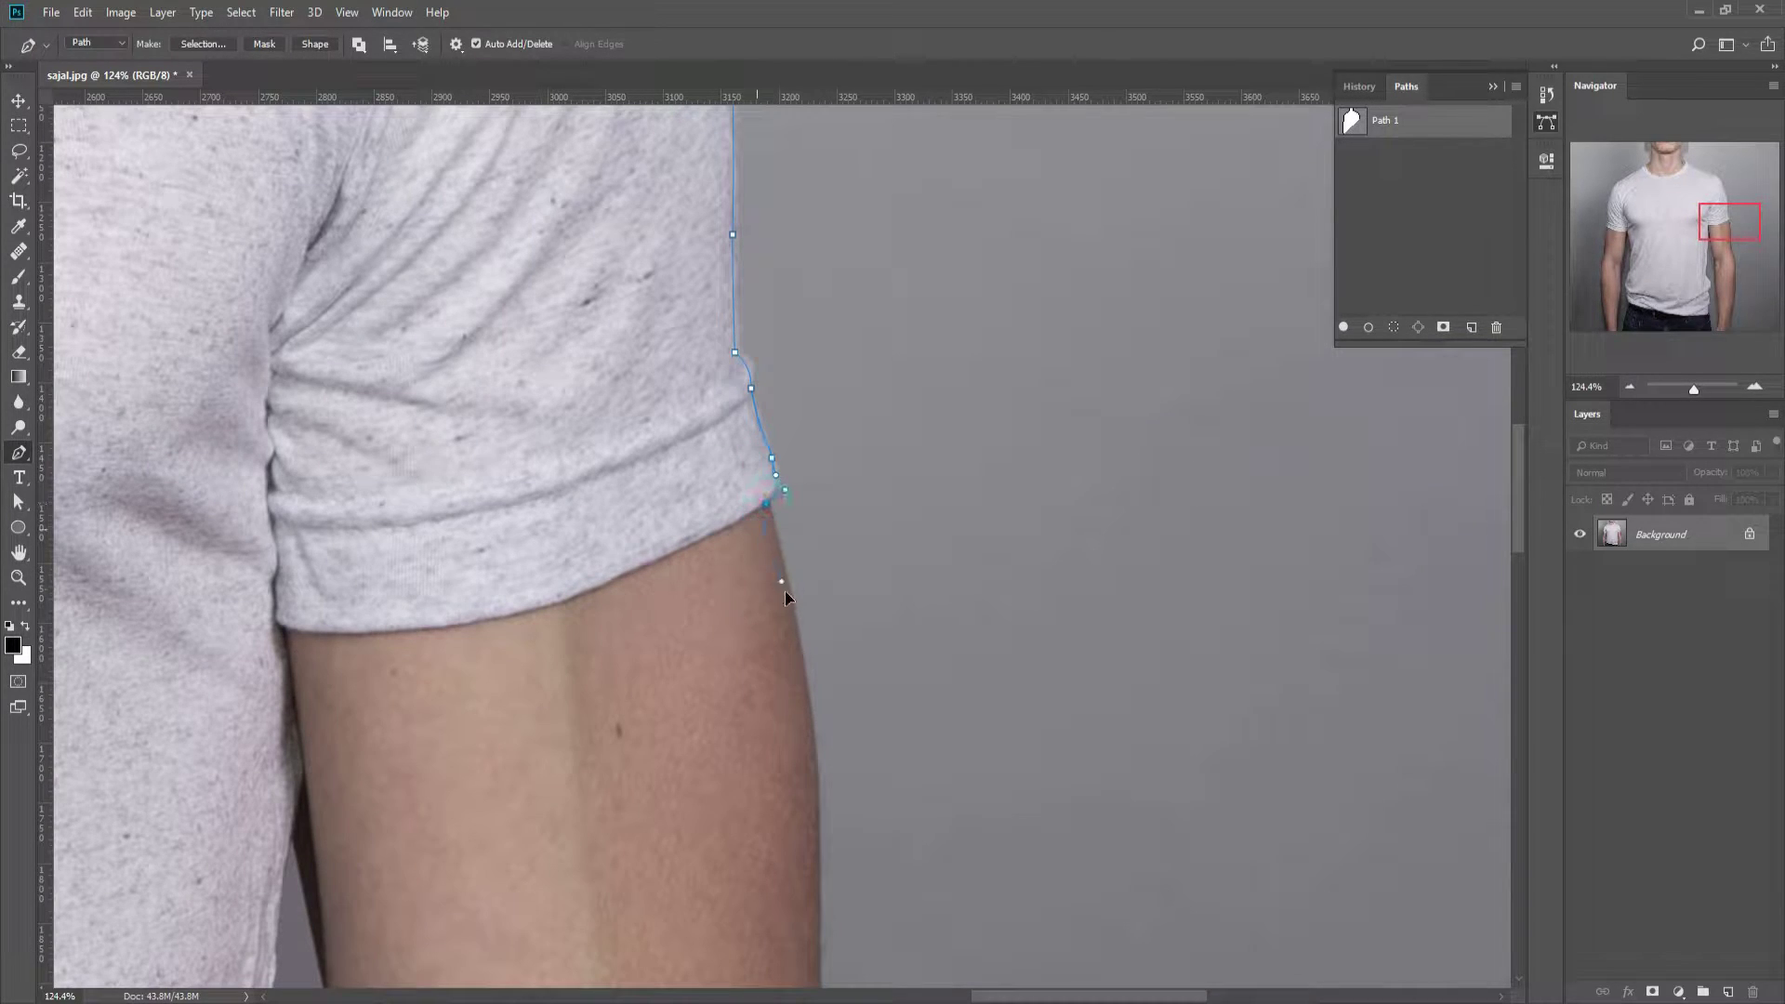
{"action": "left_click_drag", "start_coordinate": [809, 633], "coordinate": [781, 223]}
{"action": "left_click", "coordinate": [757, 398]}
{"action": "left_click_drag", "start_coordinate": [762, 651], "coordinate": [707, 279]}
{"action": "left_click_drag", "start_coordinate": [707, 595], "coordinate": [651, 232]}
{"action": "left_click_drag", "start_coordinate": [651, 651], "coordinate": [623, 372]}
{"action": "left_click_drag", "start_coordinate": [603, 234], "coordinate": [601, 279]}
{"action": "left_click_drag", "start_coordinate": [608, 505], "coordinate": [606, 589]}
{"action": "left_click_drag", "start_coordinate": [593, 815], "coordinate": [582, 897]}
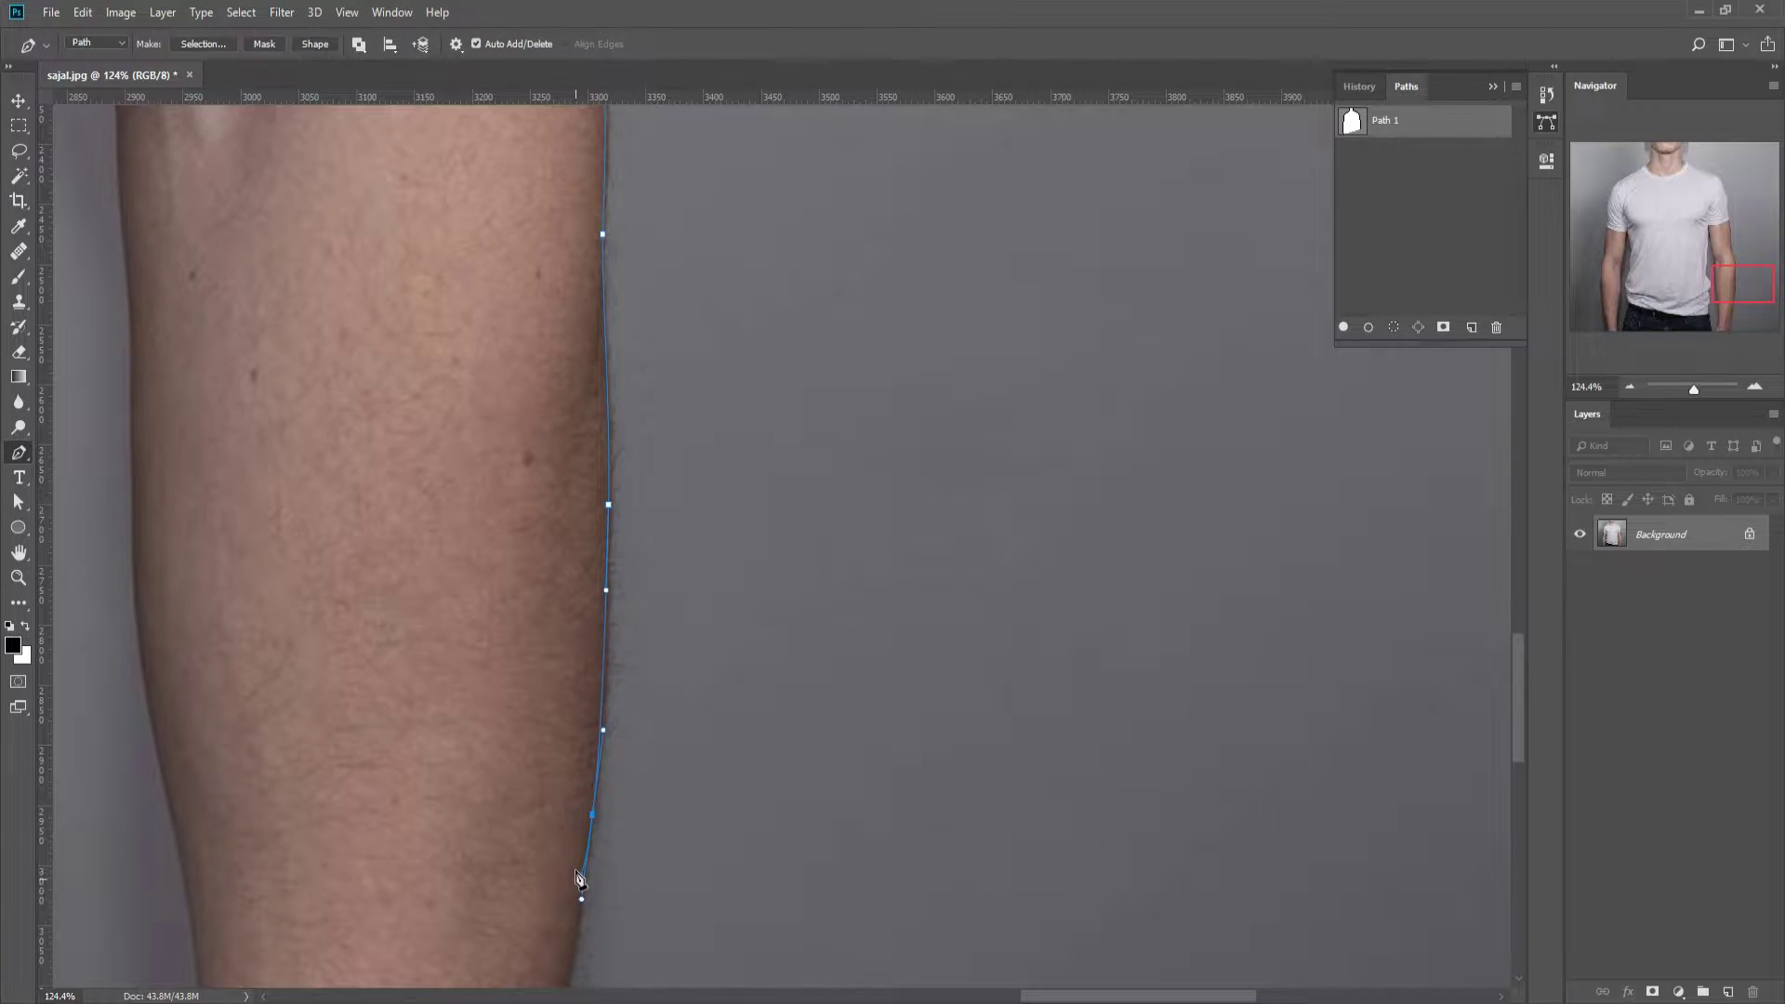
- Anchor down to the wrist and run the path along the image's bottom edge
{"action": "scroll", "coordinate": [581, 897], "scroll_direction": "down", "scroll_amount": 5}
{"action": "left_click_drag", "start_coordinate": [530, 441], "coordinate": [521, 497]}
{"action": "left_click_drag", "start_coordinate": [503, 695], "coordinate": [499, 740]}
{"action": "left_click_drag", "start_coordinate": [502, 829], "coordinate": [498, 856]}
{"action": "left_click", "coordinate": [474, 890]}
{"action": "left_click", "coordinate": [155, 890]}
{"action": "scroll", "coordinate": [226, 699], "scroll_direction": "up", "scroll_amount": 5}
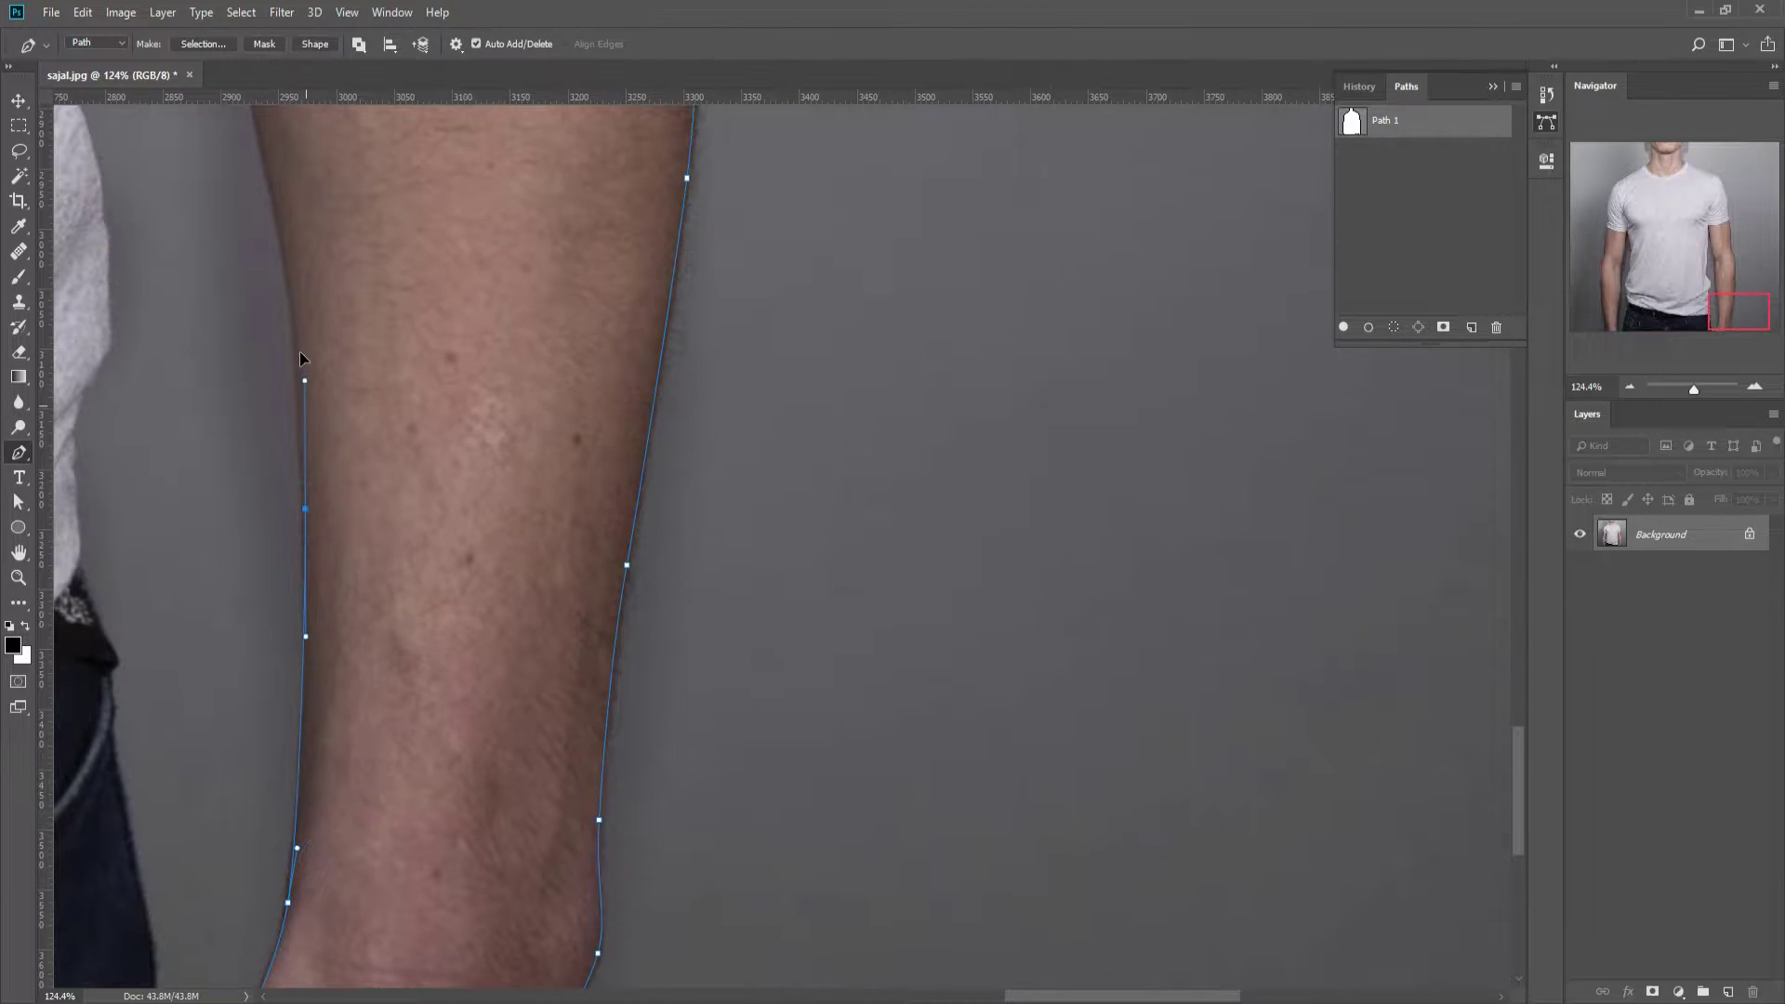
{"action": "scroll", "coordinate": [307, 625], "scroll_direction": "up", "scroll_amount": 2}
{"action": "scroll", "coordinate": [321, 652], "scroll_direction": "up", "scroll_amount": 2}
- Trace back up the inner arm edge toward the sleeve
{"action": "left_click", "coordinate": [339, 683]}
{"action": "mouse_move", "coordinate": [325, 444]}
{"action": "left_mouse_down"}
{"action": "mouse_move", "coordinate": [326, 410]}
{"action": "mouse_move", "coordinate": [469, 596]}
{"action": "left_mouse_up"}
{"action": "mouse_move", "coordinate": [441, 481]}
{"action": "left_mouse_down"}
{"action": "mouse_move", "coordinate": [428, 437]}
{"action": "mouse_move", "coordinate": [407, 513]}
{"action": "left_mouse_up"}
{"action": "left_click", "coordinate": [395, 305]}
{"action": "scroll", "coordinate": [394, 305], "scroll_direction": "up", "scroll_amount": 5}
{"action": "scroll", "coordinate": [394, 305], "scroll_direction": "left", "scroll_amount": 1}
{"action": "left_click", "coordinate": [463, 480]}
{"action": "left_click", "coordinate": [432, 343]}
{"action": "scroll", "coordinate": [380, 709], "scroll_direction": "down", "scroll_amount": 5}
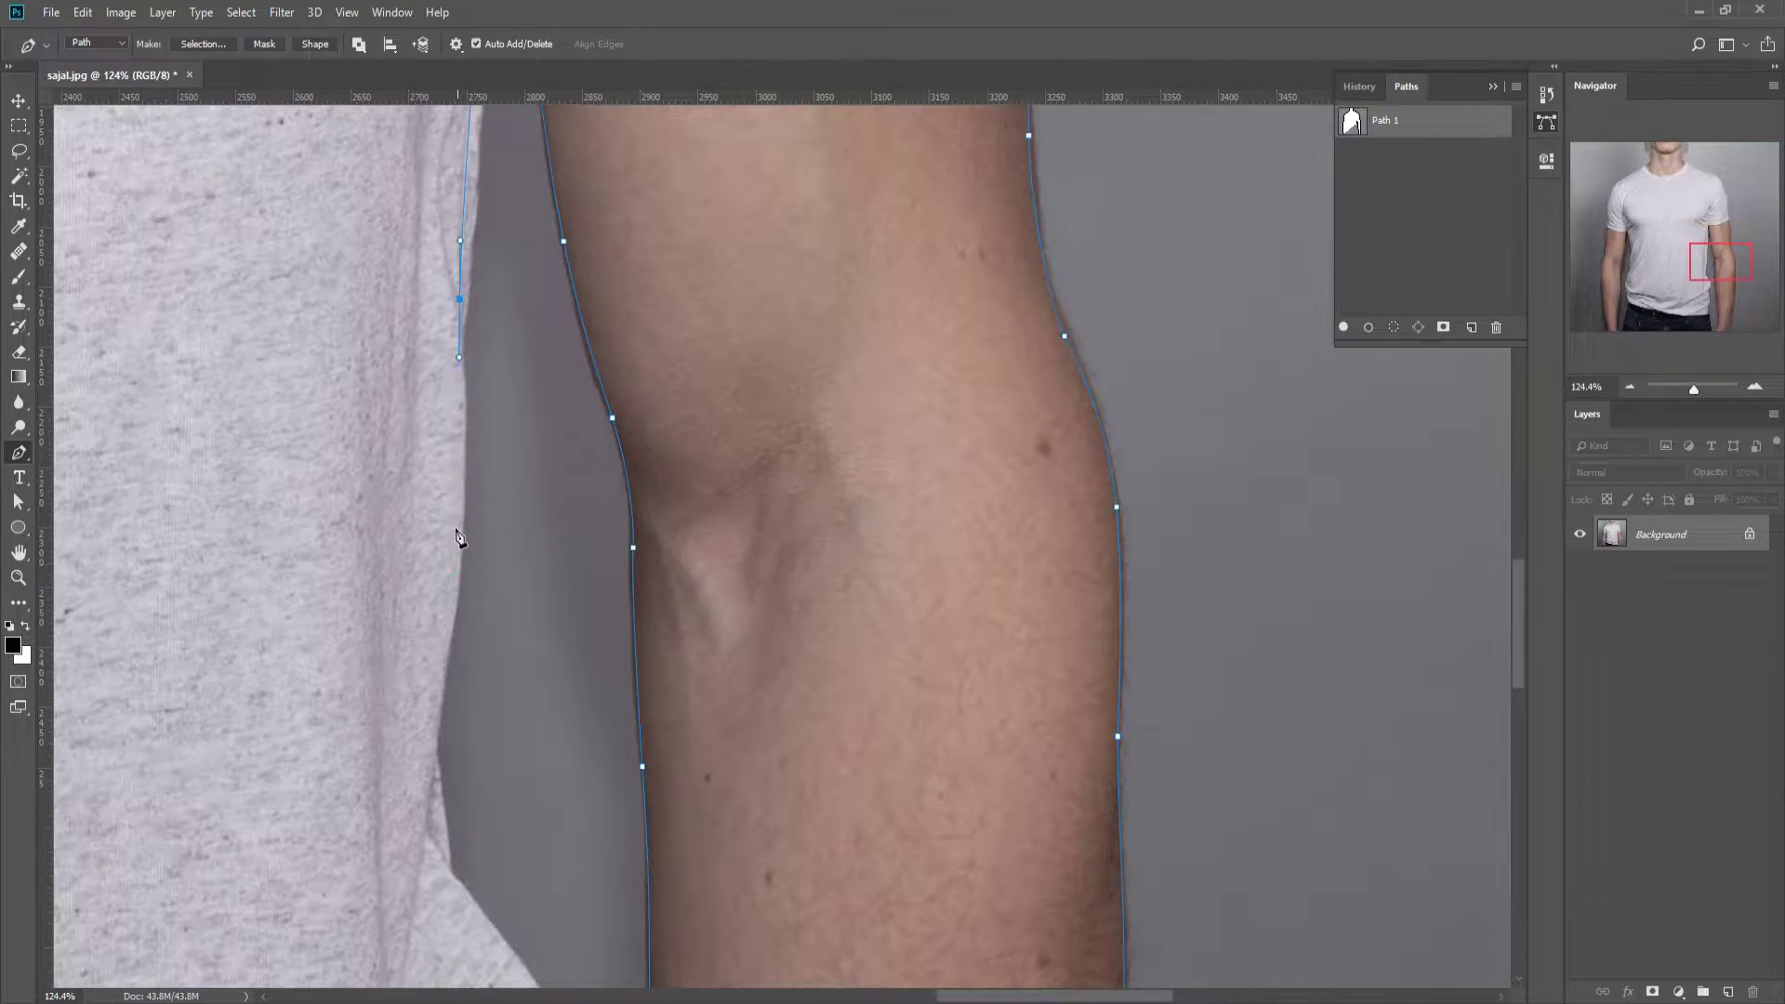
{"action": "scroll", "coordinate": [470, 478], "scroll_direction": "down", "scroll_amount": 5}
{"action": "scroll", "coordinate": [520, 484], "scroll_direction": "left", "scroll_amount": 2}
- Anchor down the shirt's side and hem to the bottom of the jeans
{"action": "left_click_drag", "start_coordinate": [599, 303], "coordinate": [594, 347]}
{"action": "left_click", "coordinate": [604, 420]}
{"action": "left_click", "coordinate": [602, 449]}
{"action": "left_click_drag", "start_coordinate": [627, 515], "coordinate": [638, 537]}
{"action": "scroll", "coordinate": [630, 592], "scroll_direction": "down", "scroll_amount": 5}
{"action": "left_click", "coordinate": [648, 572]}
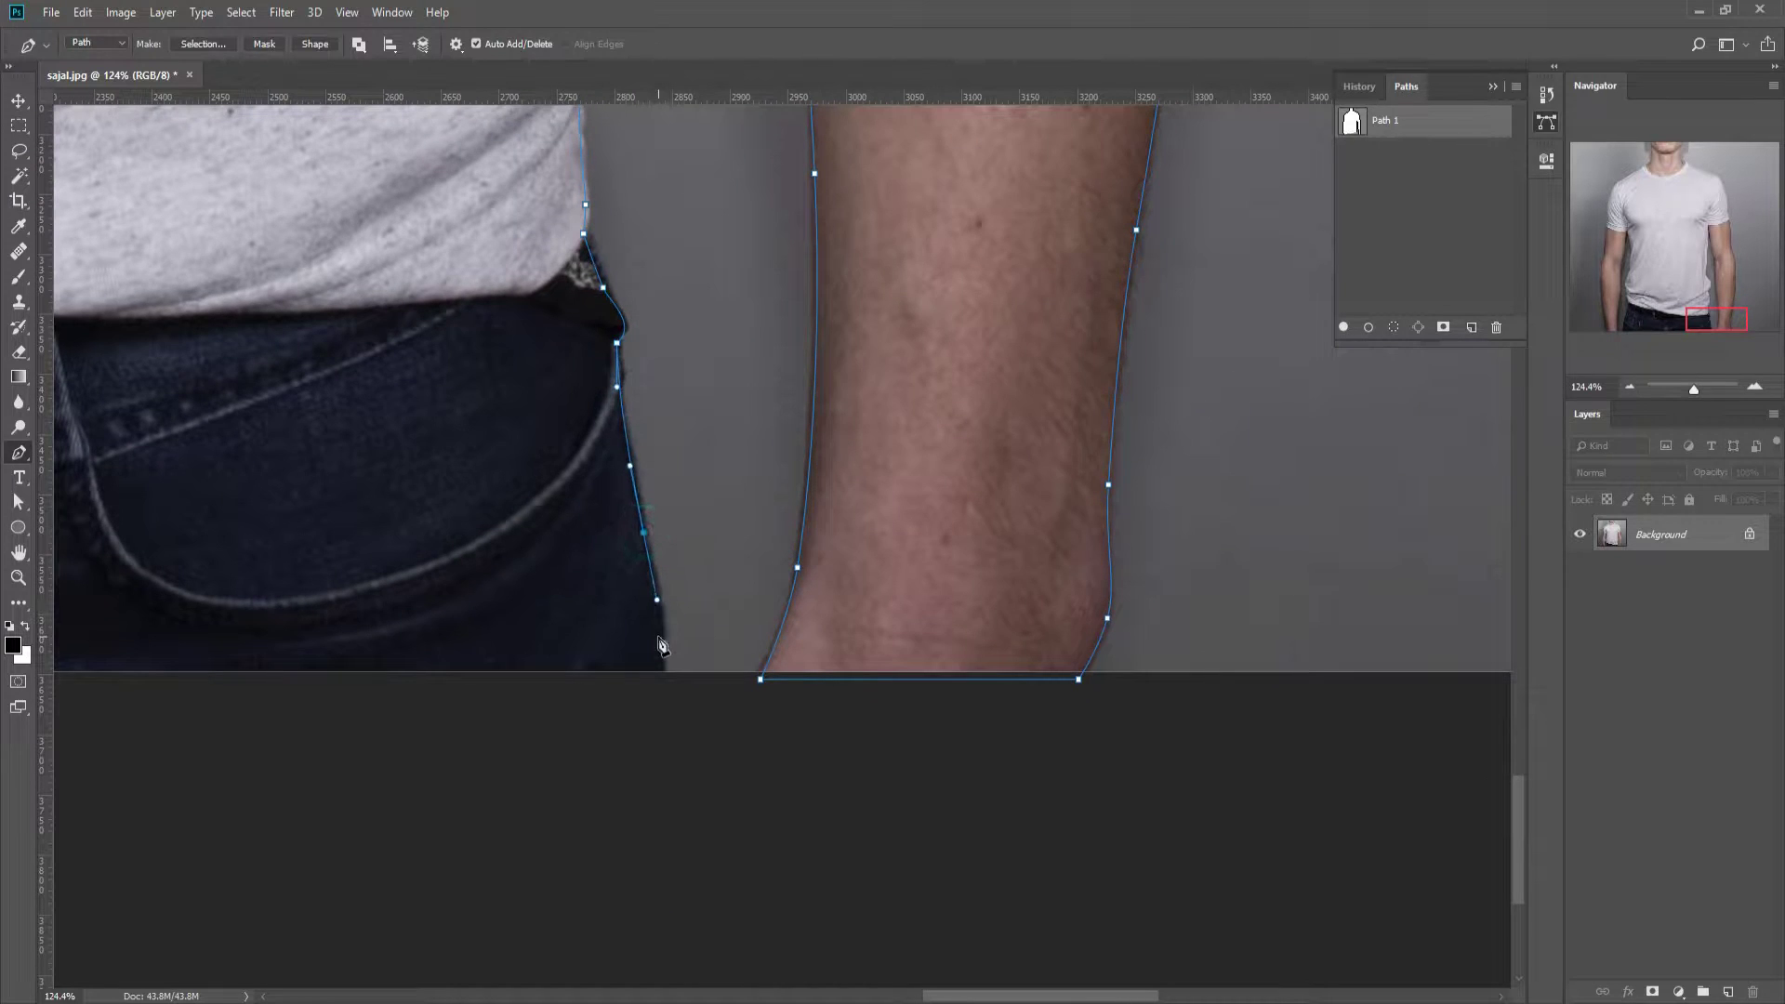
{"action": "left_click", "coordinate": [664, 651]}
{"action": "scroll", "coordinate": [836, 656], "scroll_direction": "left", "scroll_amount": 10}
{"action": "scroll", "coordinate": [763, 648], "scroll_direction": "left", "scroll_amount": 10}
{"action": "left_click", "coordinate": [738, 621]}
{"action": "scroll", "coordinate": [757, 498], "scroll_direction": "up", "scroll_amount": 5}
- Anchor up the left jeans edge and the shirt's side to the armpit
{"action": "left_click", "coordinate": [690, 488]}
{"action": "left_click", "coordinate": [720, 372]}
{"action": "scroll", "coordinate": [717, 399], "scroll_direction": "up", "scroll_amount": 5}
{"action": "left_click", "coordinate": [602, 614]}
{"action": "left_click", "coordinate": [631, 473]}
{"action": "scroll", "coordinate": [630, 473], "scroll_direction": "up", "scroll_amount": 5}
{"action": "left_click", "coordinate": [551, 775]}
{"action": "left_click", "coordinate": [527, 711]}
{"action": "scroll", "coordinate": [521, 576], "scroll_direction": "up", "scroll_amount": 5}
{"action": "left_click", "coordinate": [490, 562]}
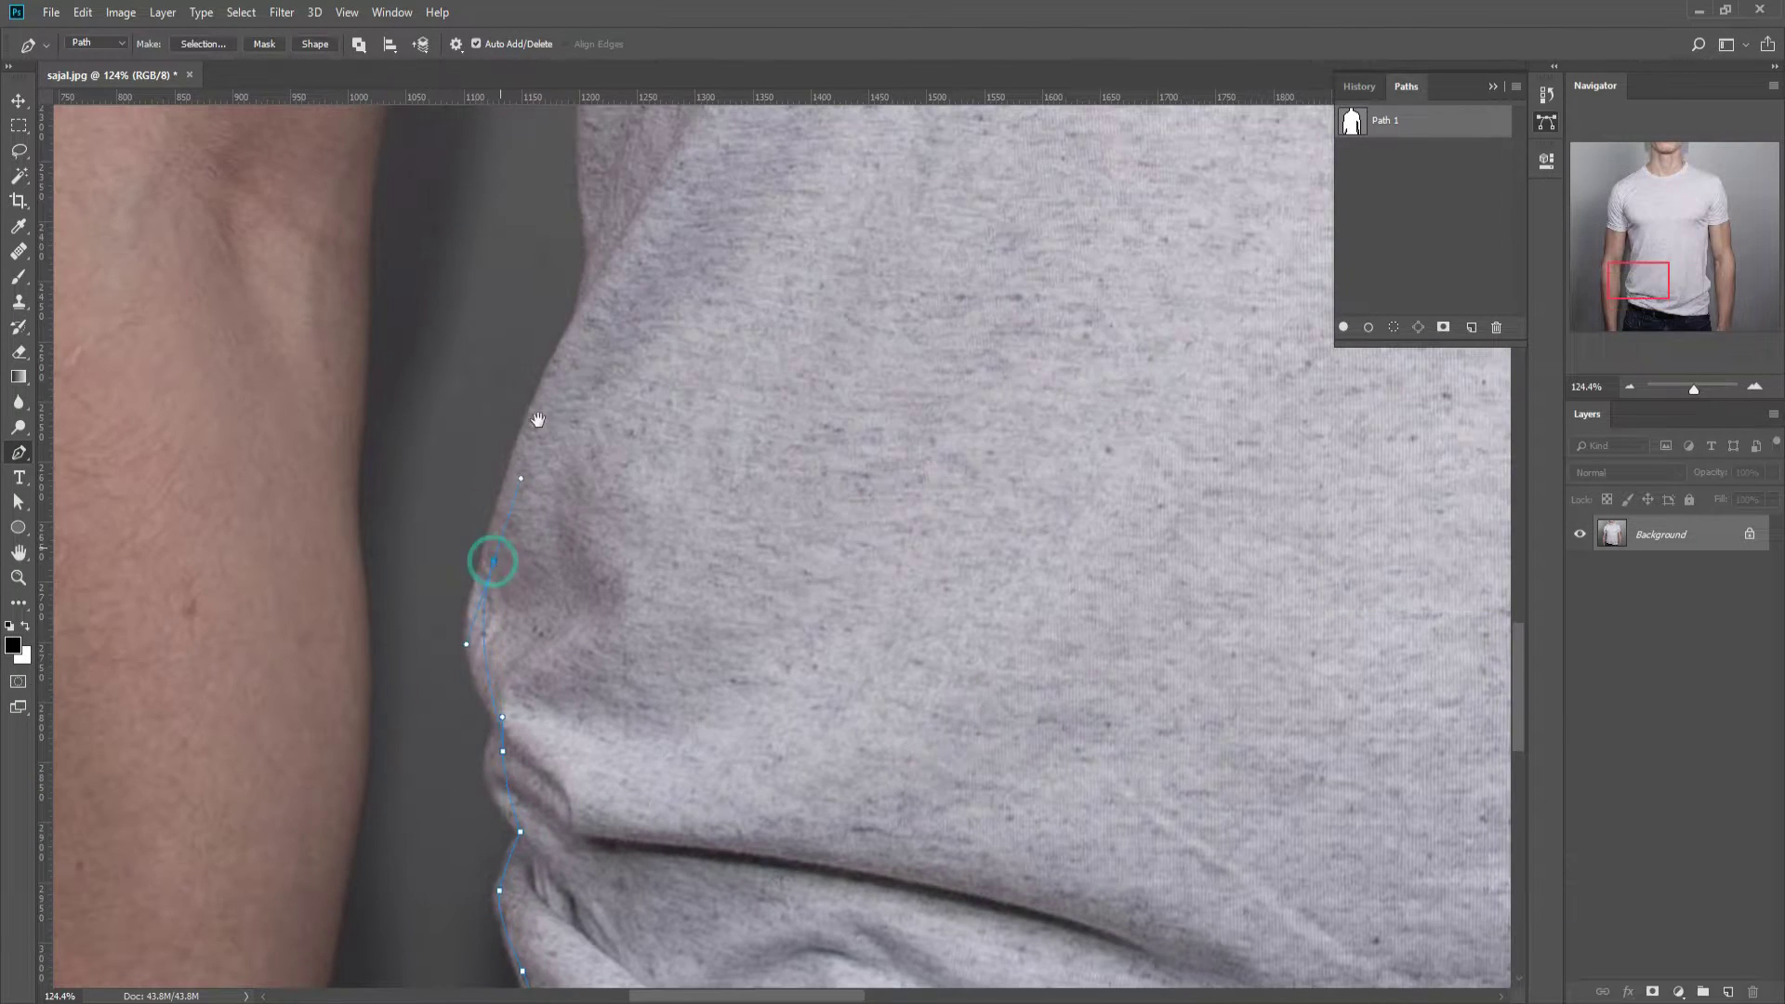
{"action": "scroll", "coordinate": [502, 483], "scroll_direction": "up", "scroll_amount": 5}
{"action": "scroll", "coordinate": [446, 502], "scroll_direction": "up", "scroll_amount": 5}
{"action": "left_click", "coordinate": [428, 559]}
{"action": "left_click_drag", "start_coordinate": [391, 405], "coordinate": [382, 376]}
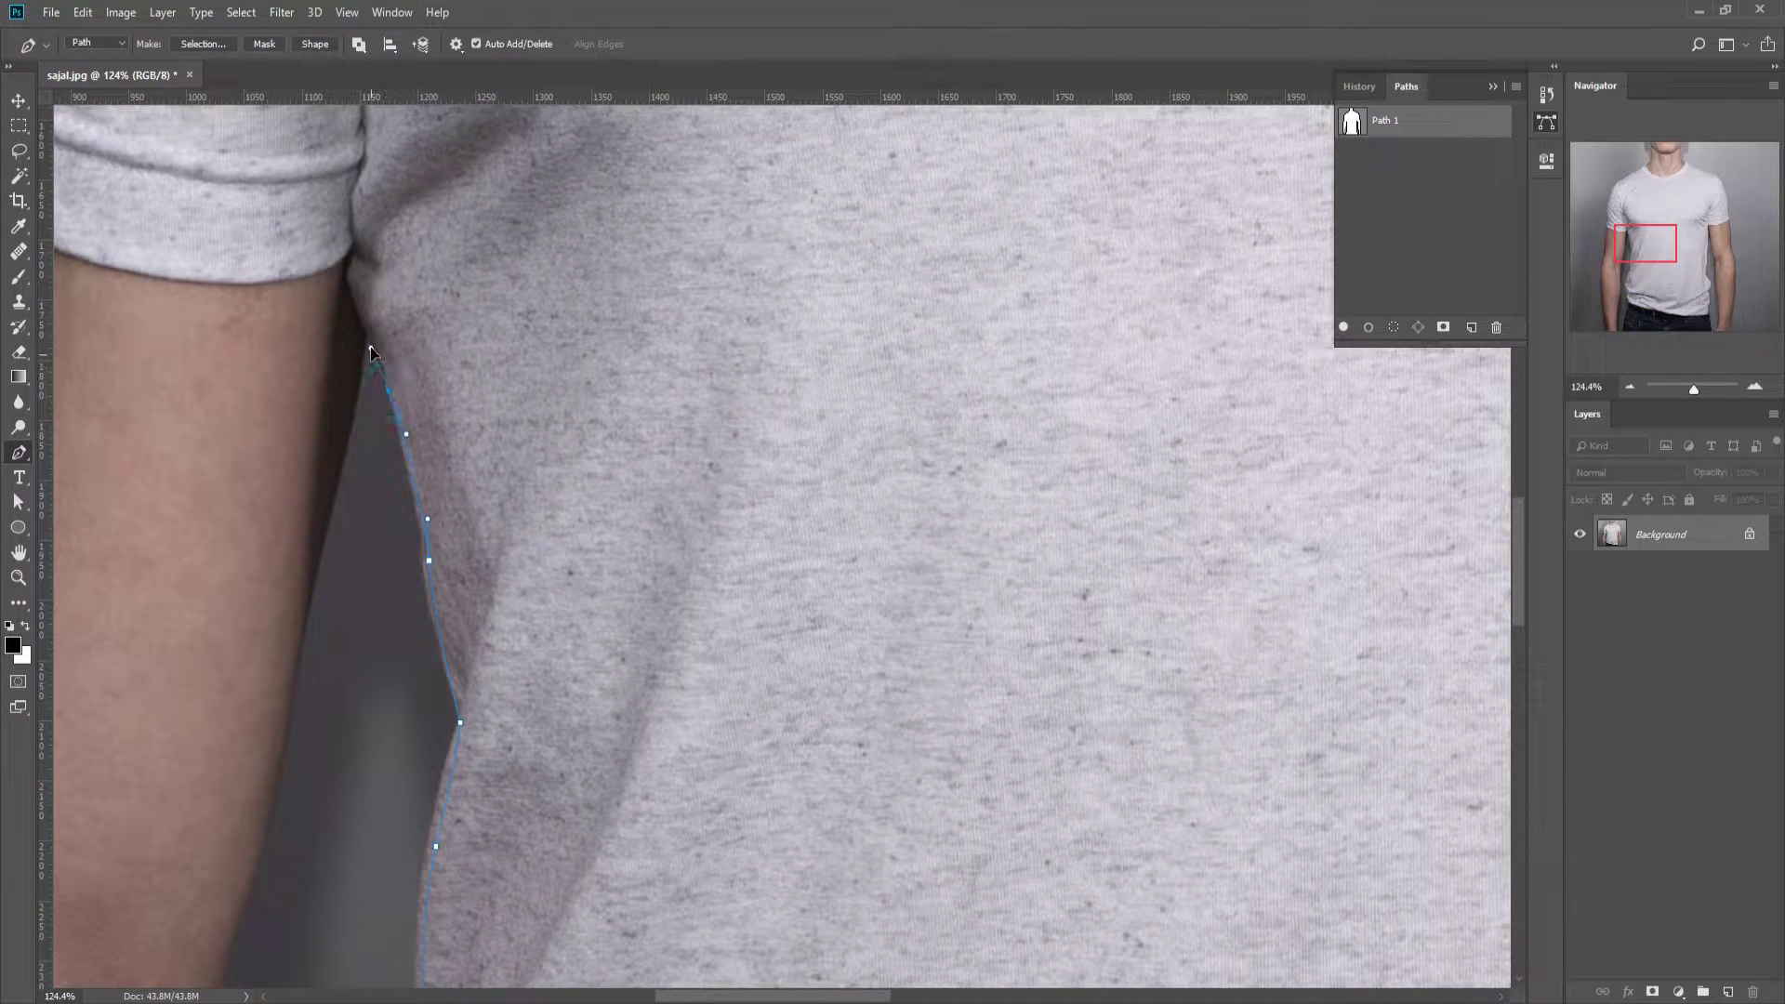
{"action": "left_click", "coordinate": [369, 345]}
- Trace down the inner arm, close the path at its start anchor, and fit the image to view
{"action": "left_click", "coordinate": [299, 626]}
{"action": "scroll", "coordinate": [299, 626], "scroll_direction": "down", "scroll_amount": 5}
{"action": "left_click", "coordinate": [527, 275]}
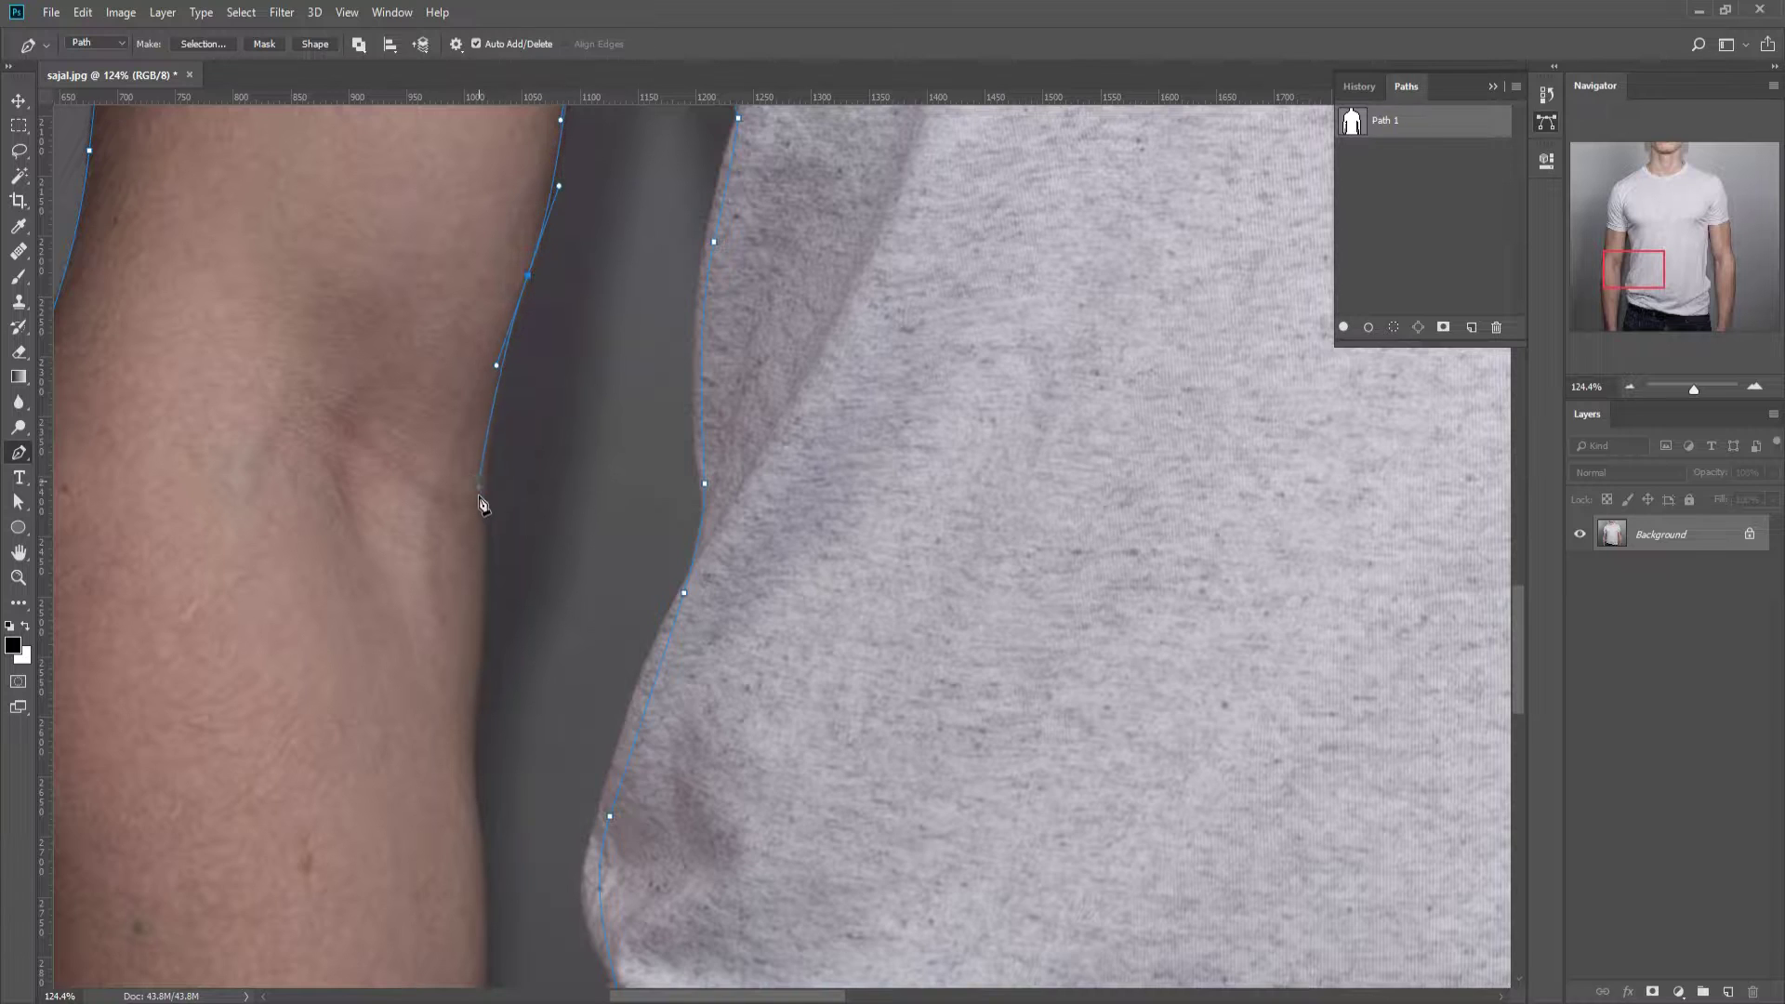
{"action": "scroll", "coordinate": [484, 507], "scroll_direction": "down", "scroll_amount": 5}
{"action": "left_click", "coordinate": [541, 233]}
{"action": "left_click_drag", "start_coordinate": [534, 385], "coordinate": [541, 431]}
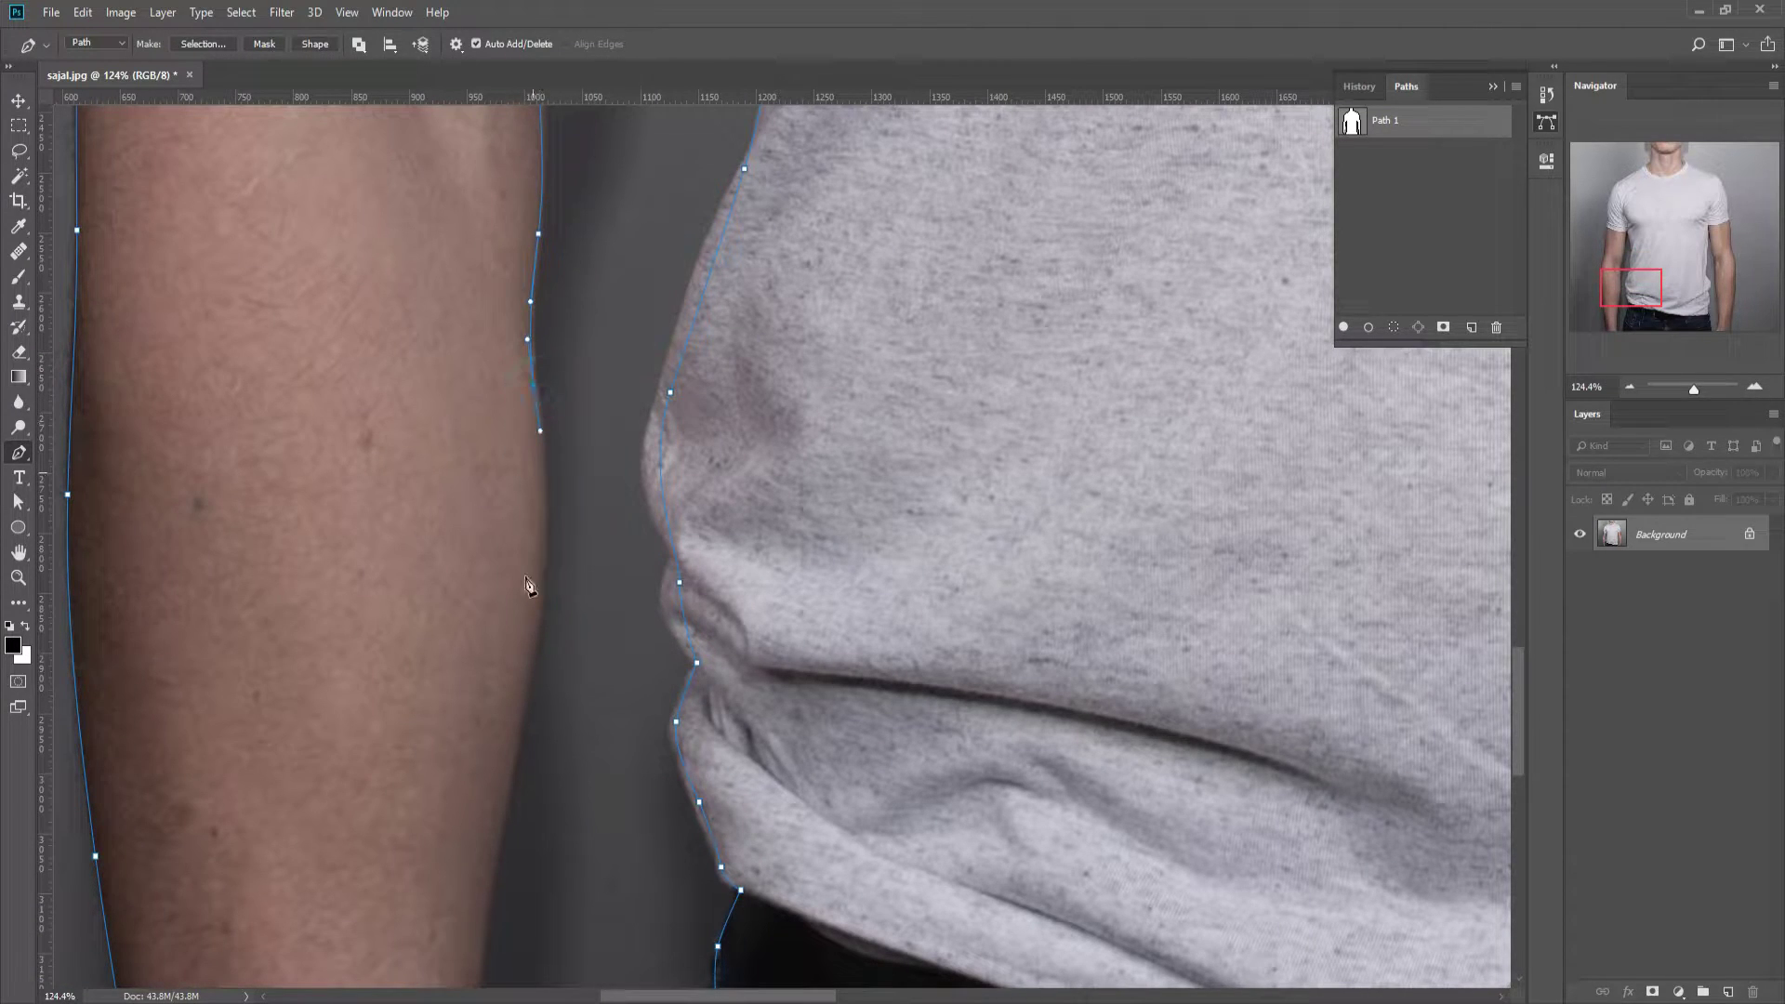
{"action": "left_click", "coordinate": [538, 651]}
{"action": "scroll", "coordinate": [521, 683], "scroll_direction": "down", "scroll_amount": 5}
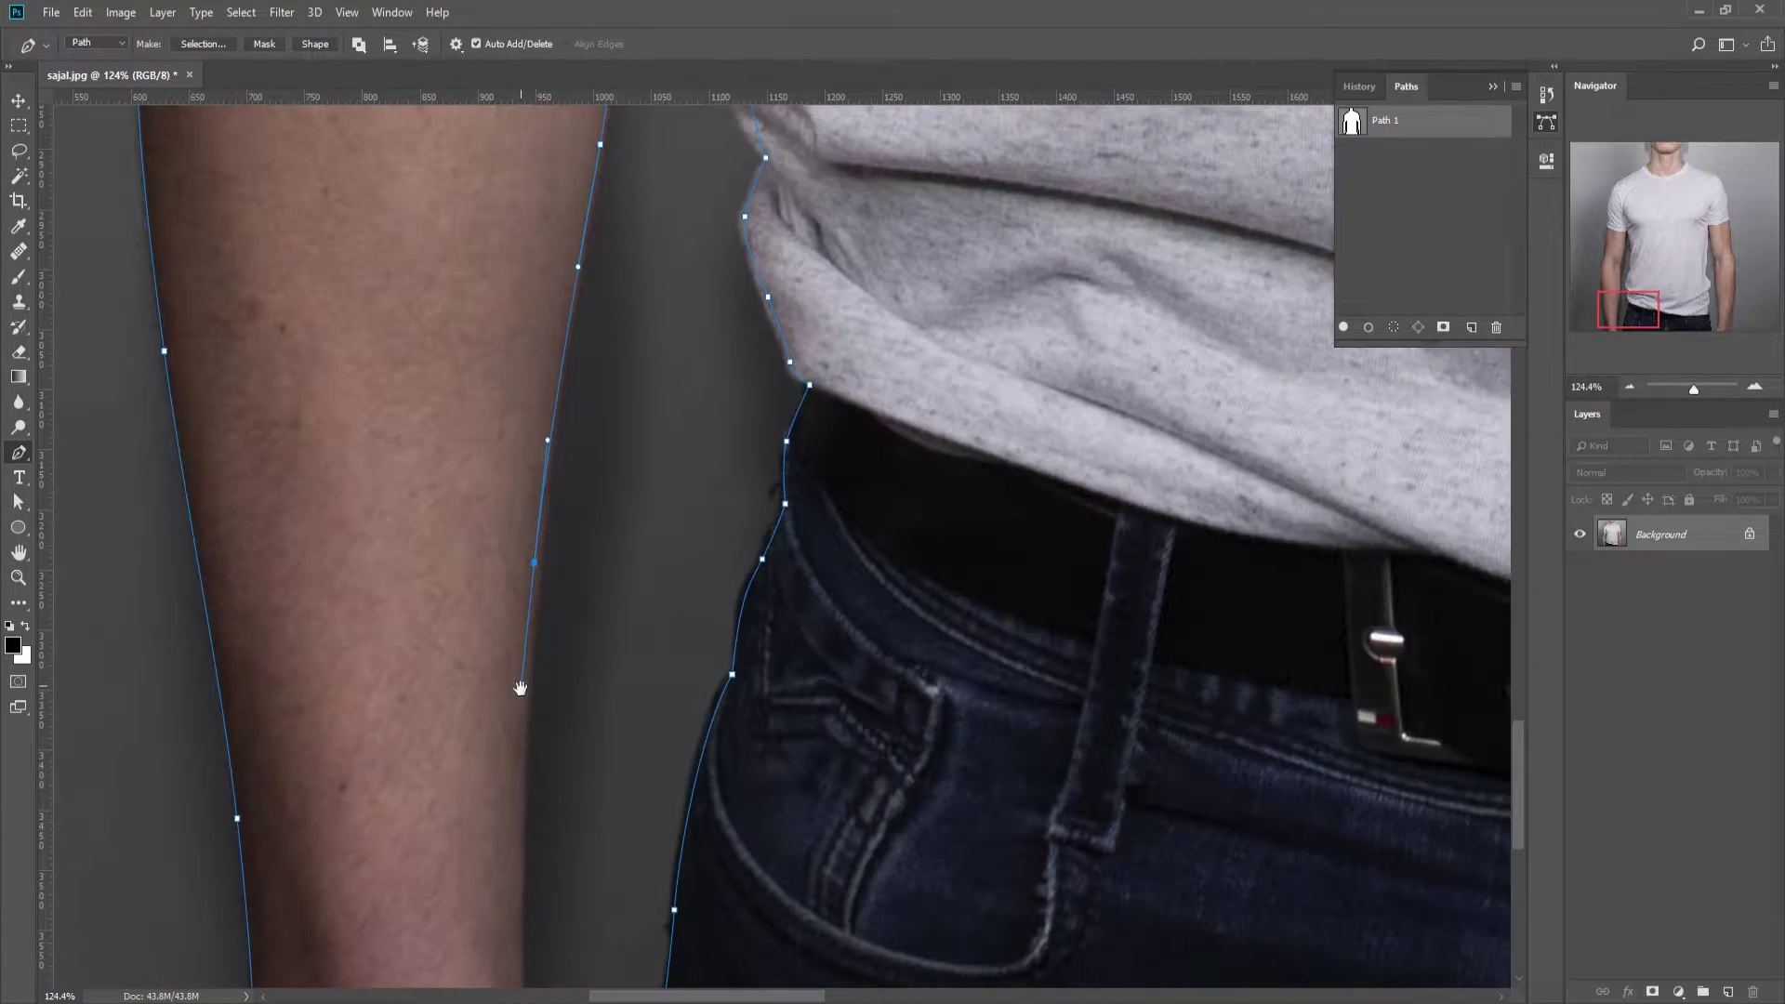
{"action": "scroll", "coordinate": [537, 450], "scroll_direction": "down", "scroll_amount": 5}
{"action": "left_click_drag", "start_coordinate": [535, 444], "coordinate": [534, 517]}
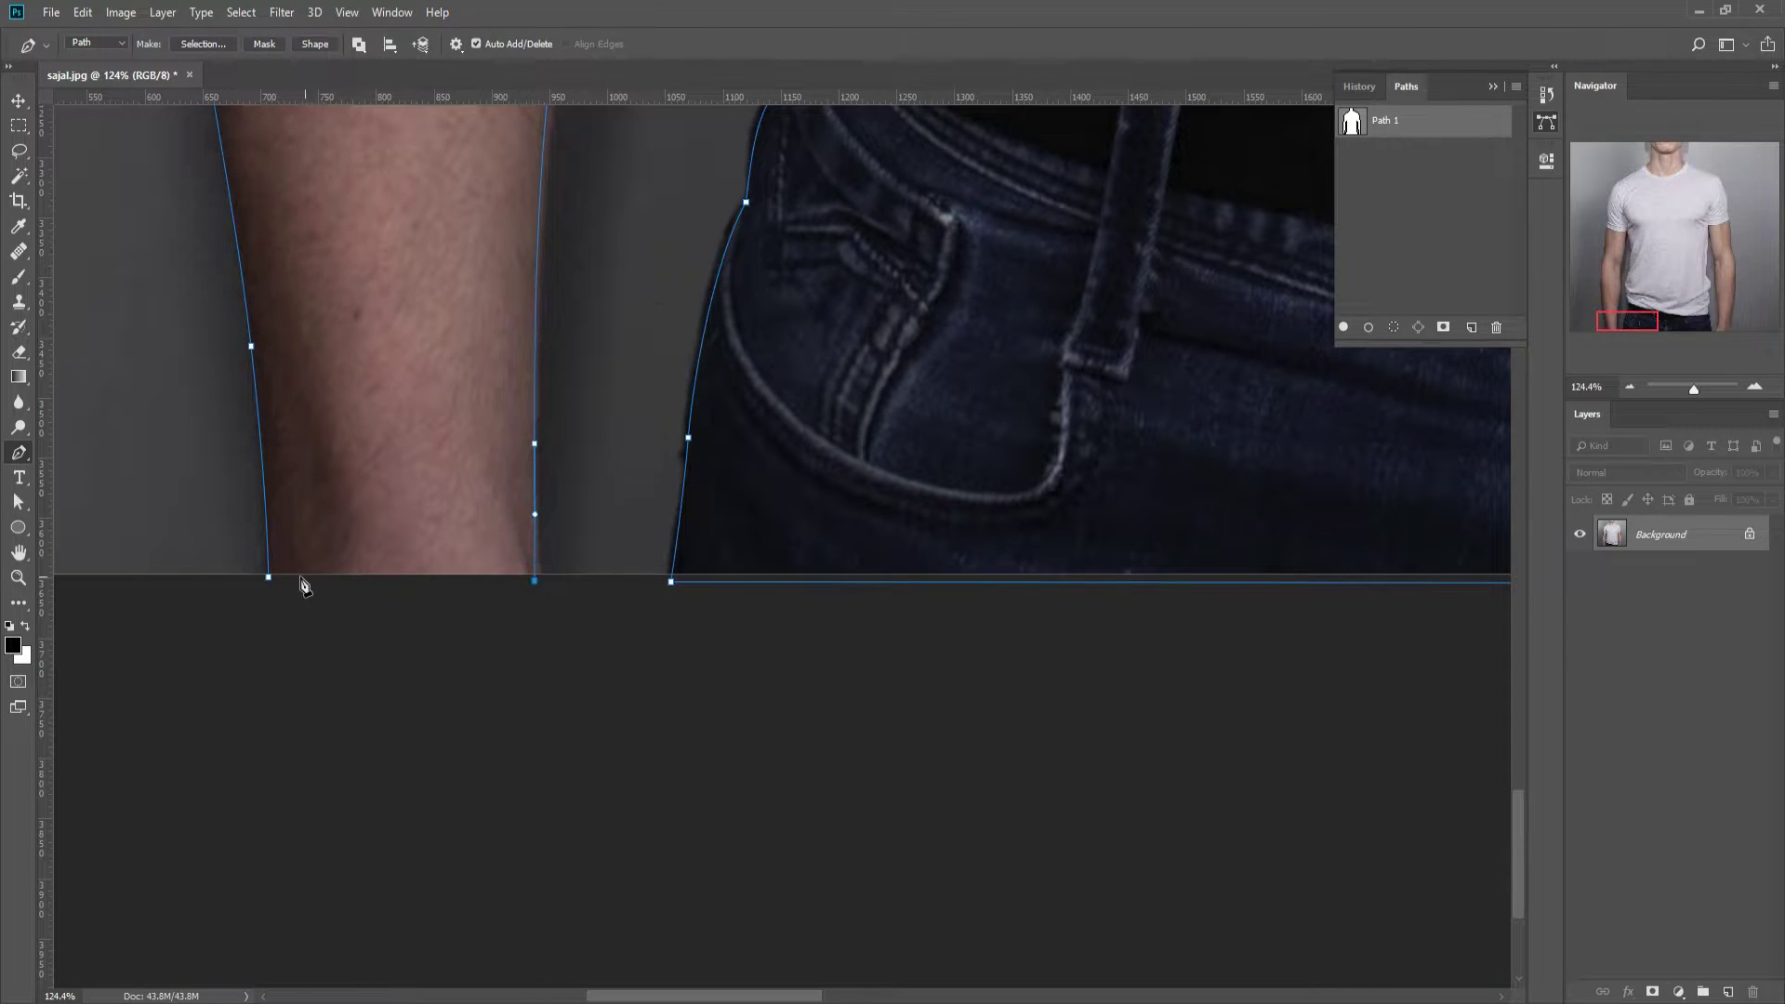
{"action": "left_click", "coordinate": [269, 577]}
{"action": "key", "text": "ctrl+0"}
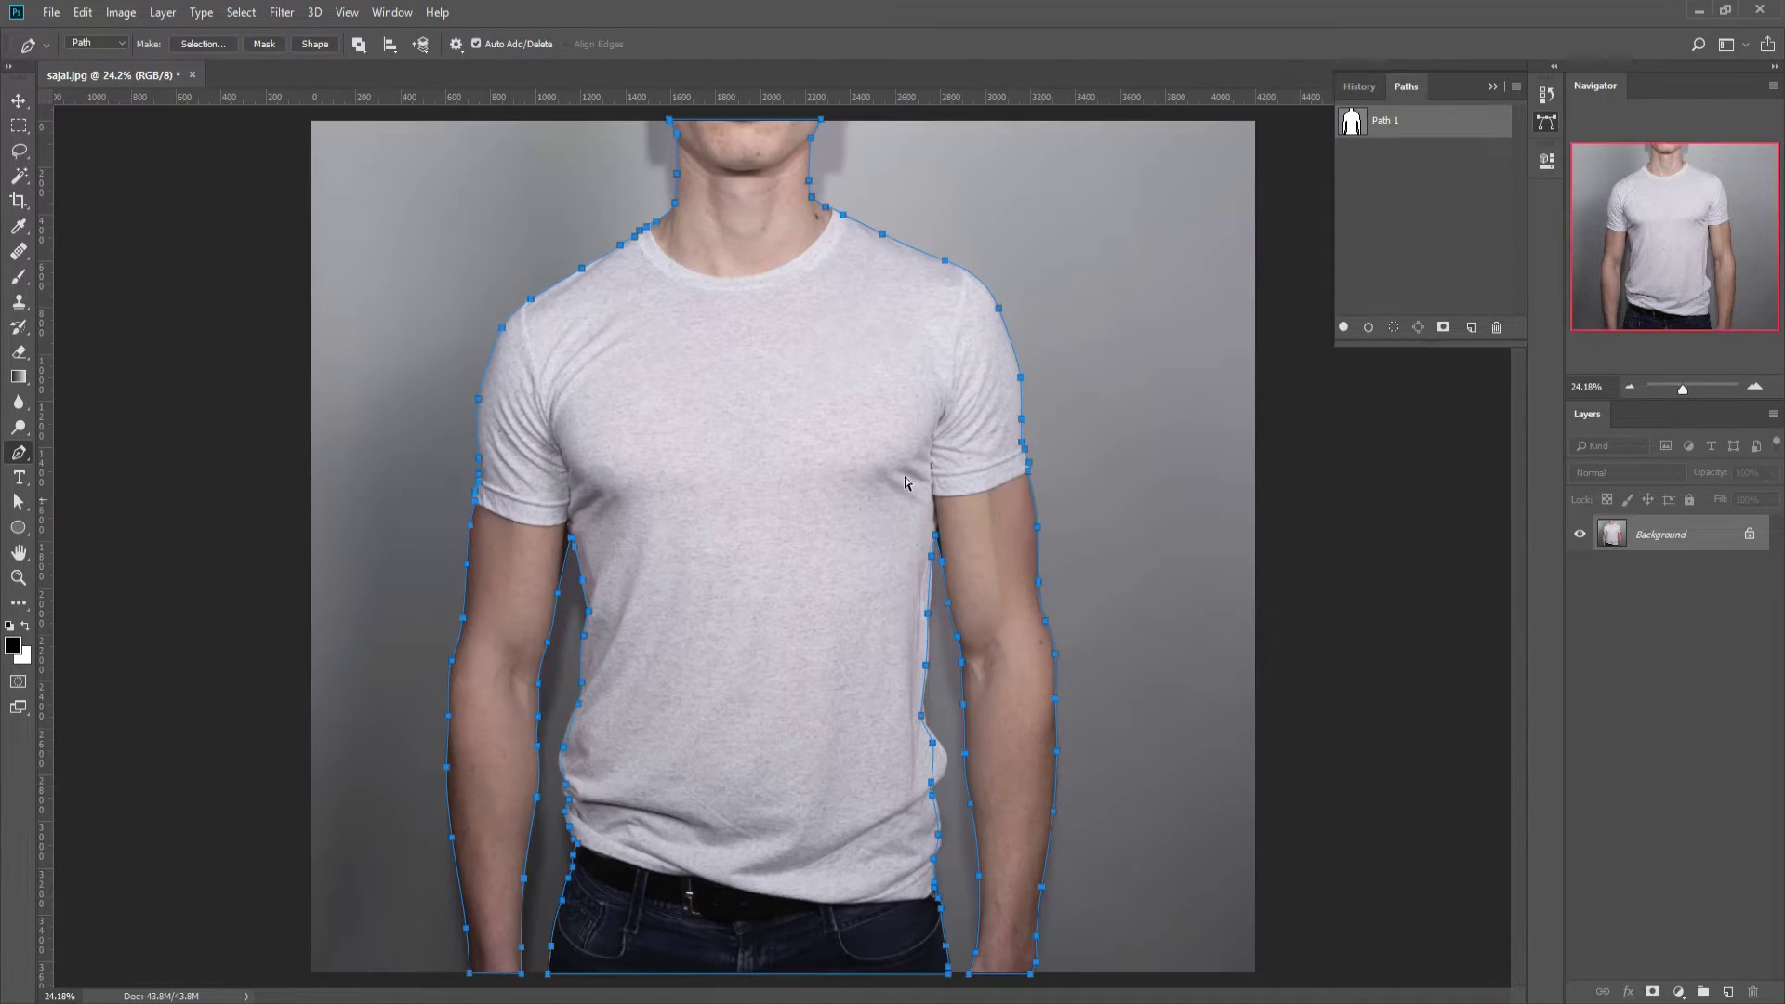
- Load the path as a selection and feather it by 0.5 px
{"action": "key", "text": "ctrl+Return"}
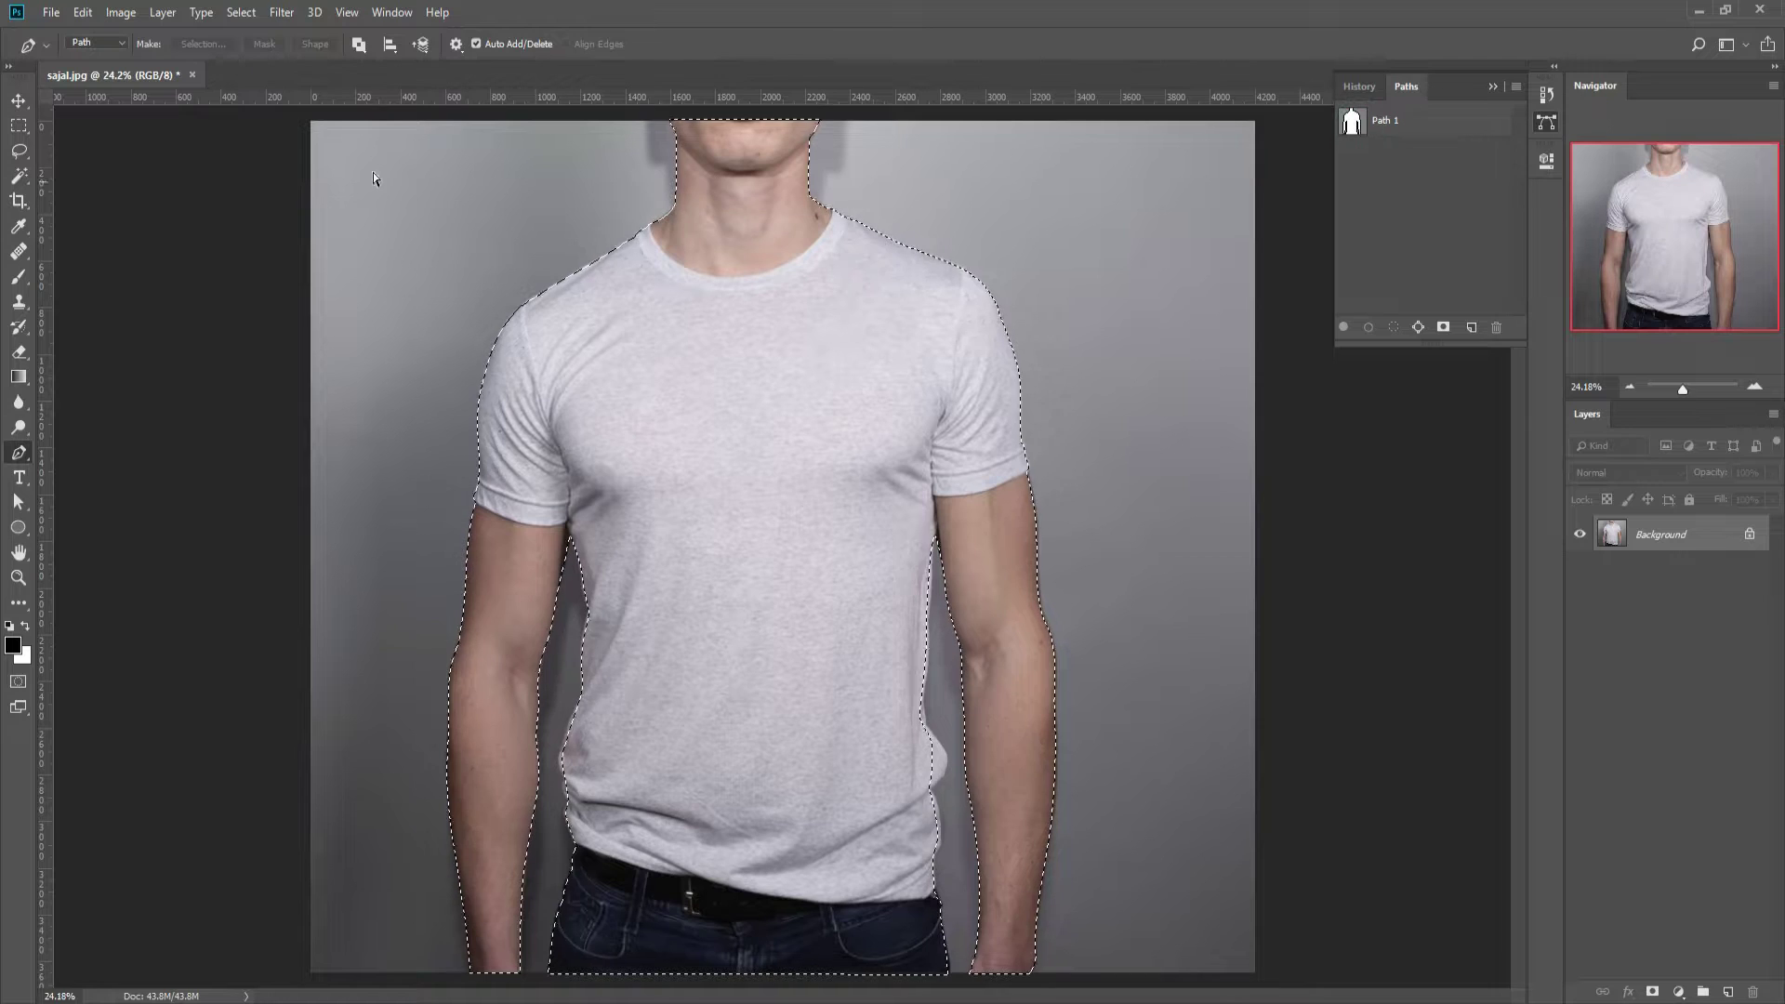
{"action": "left_click", "coordinate": [279, 13]}
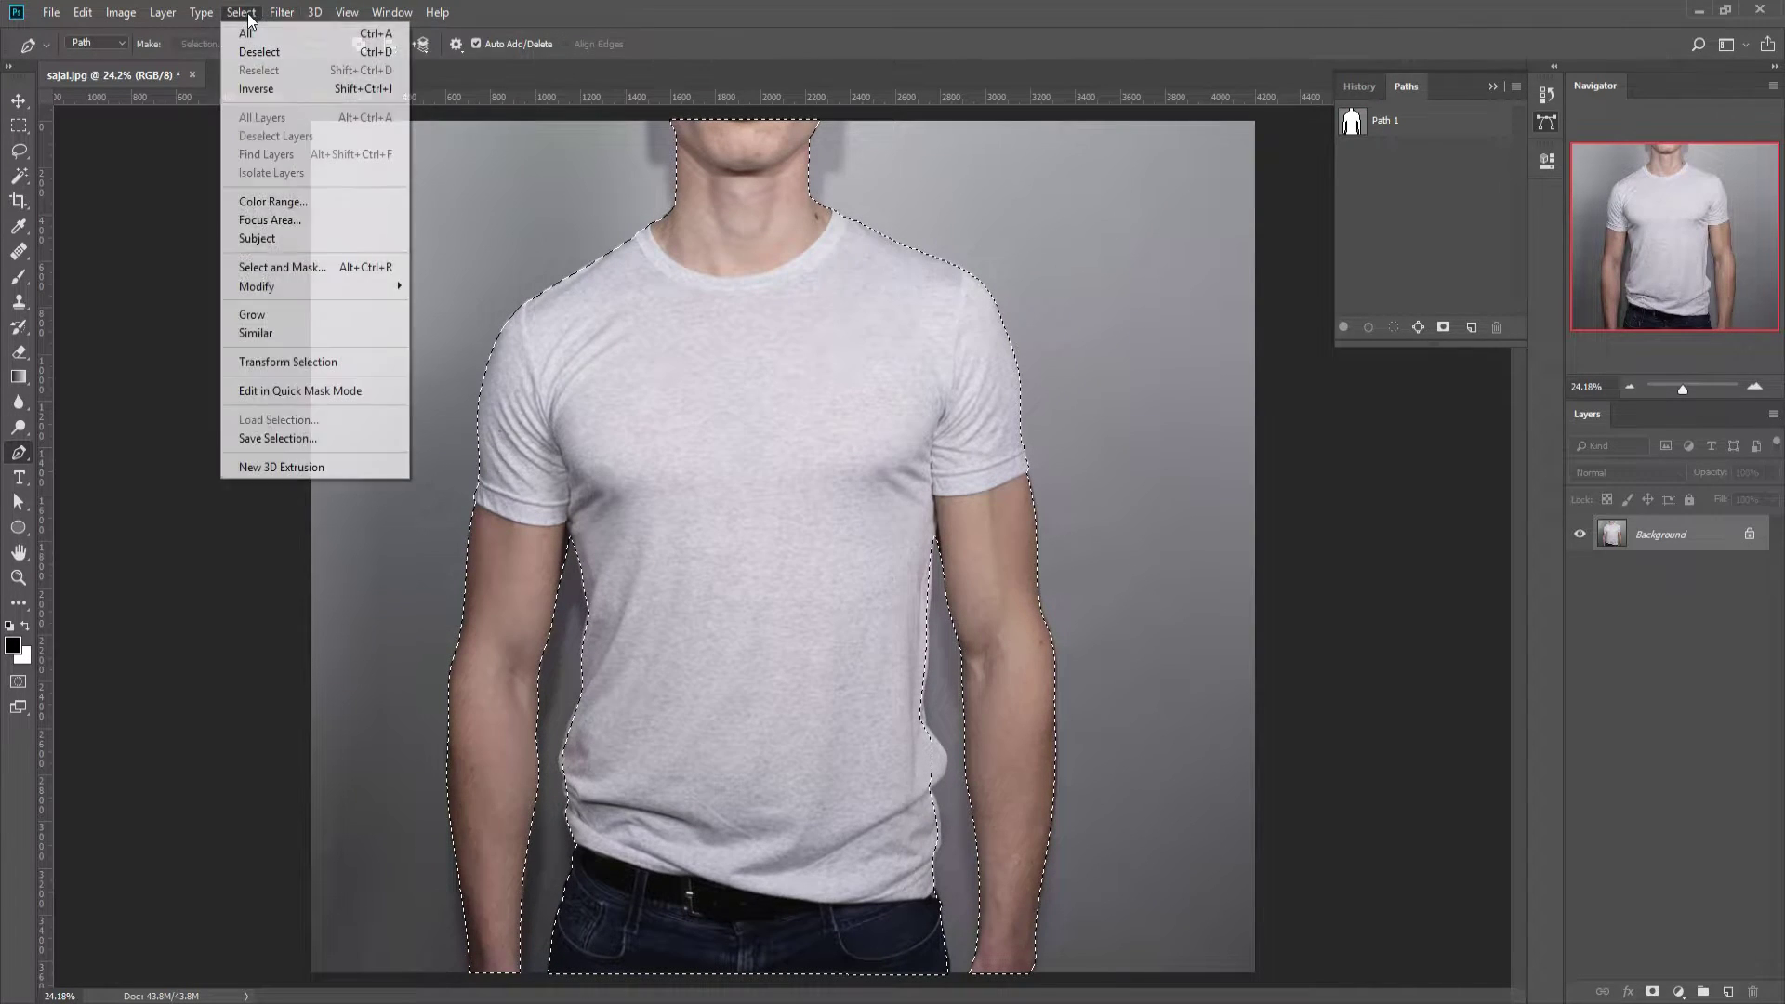
{"action": "mouse_move", "coordinate": [258, 287]}
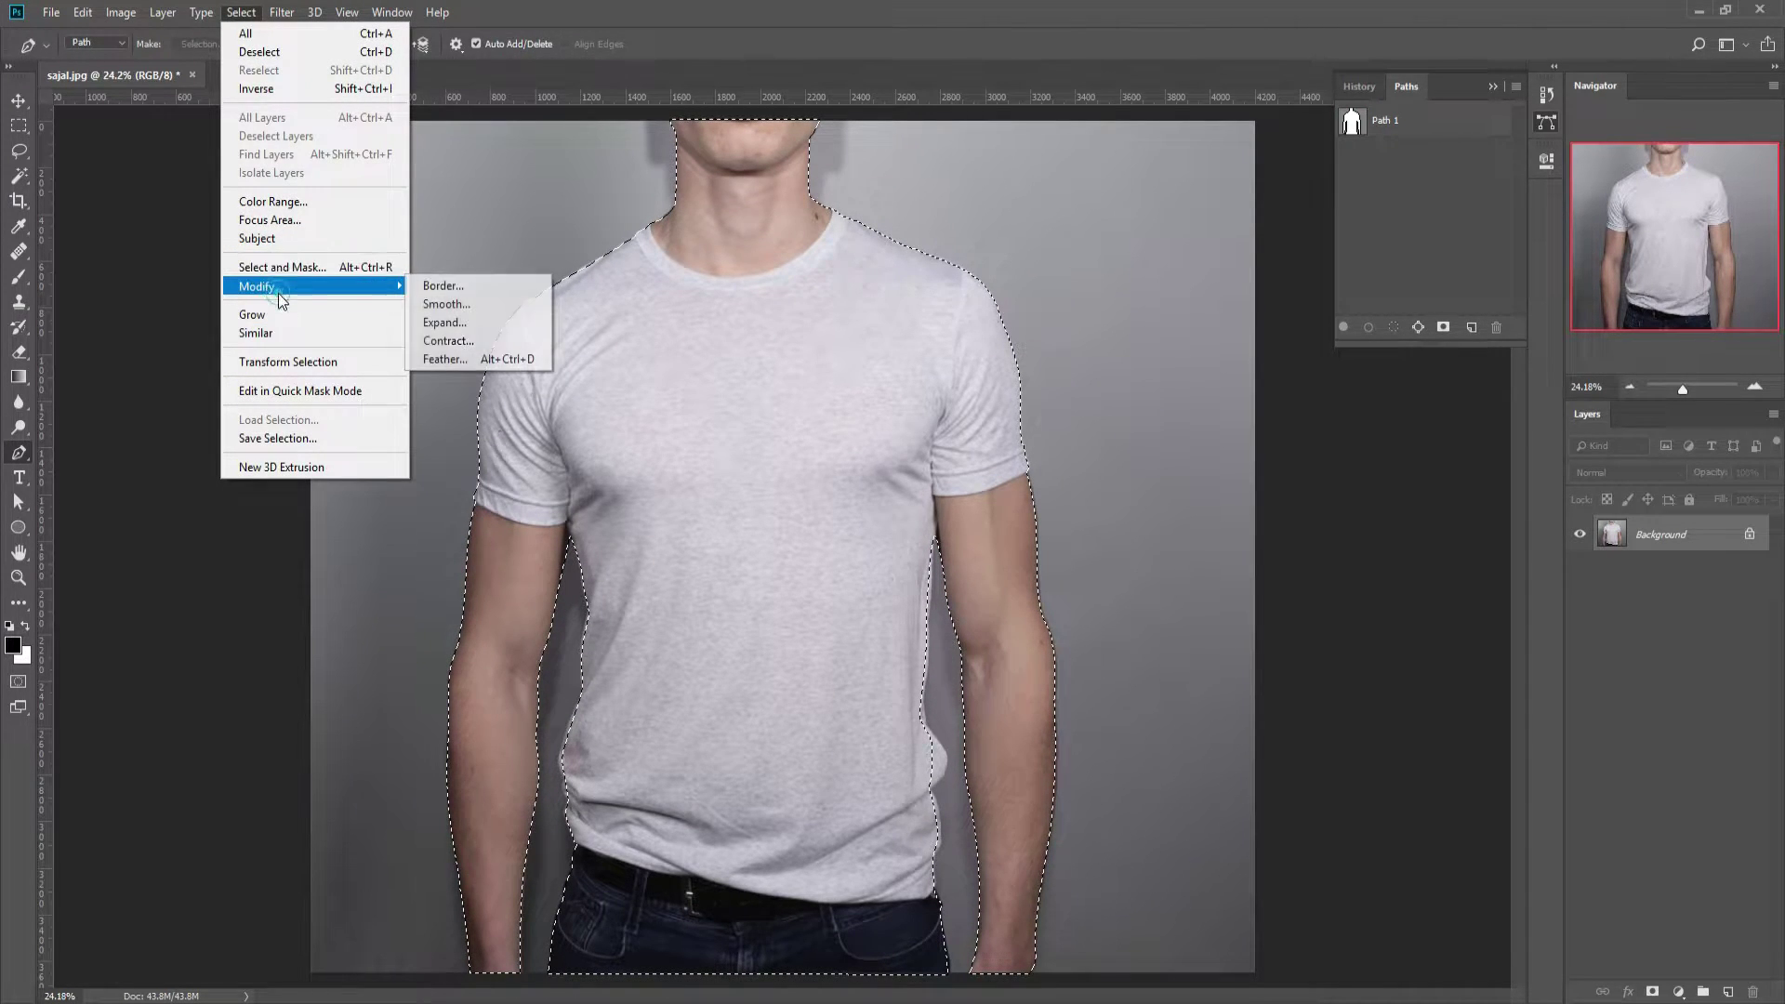
{"action": "left_click", "coordinate": [473, 358]}
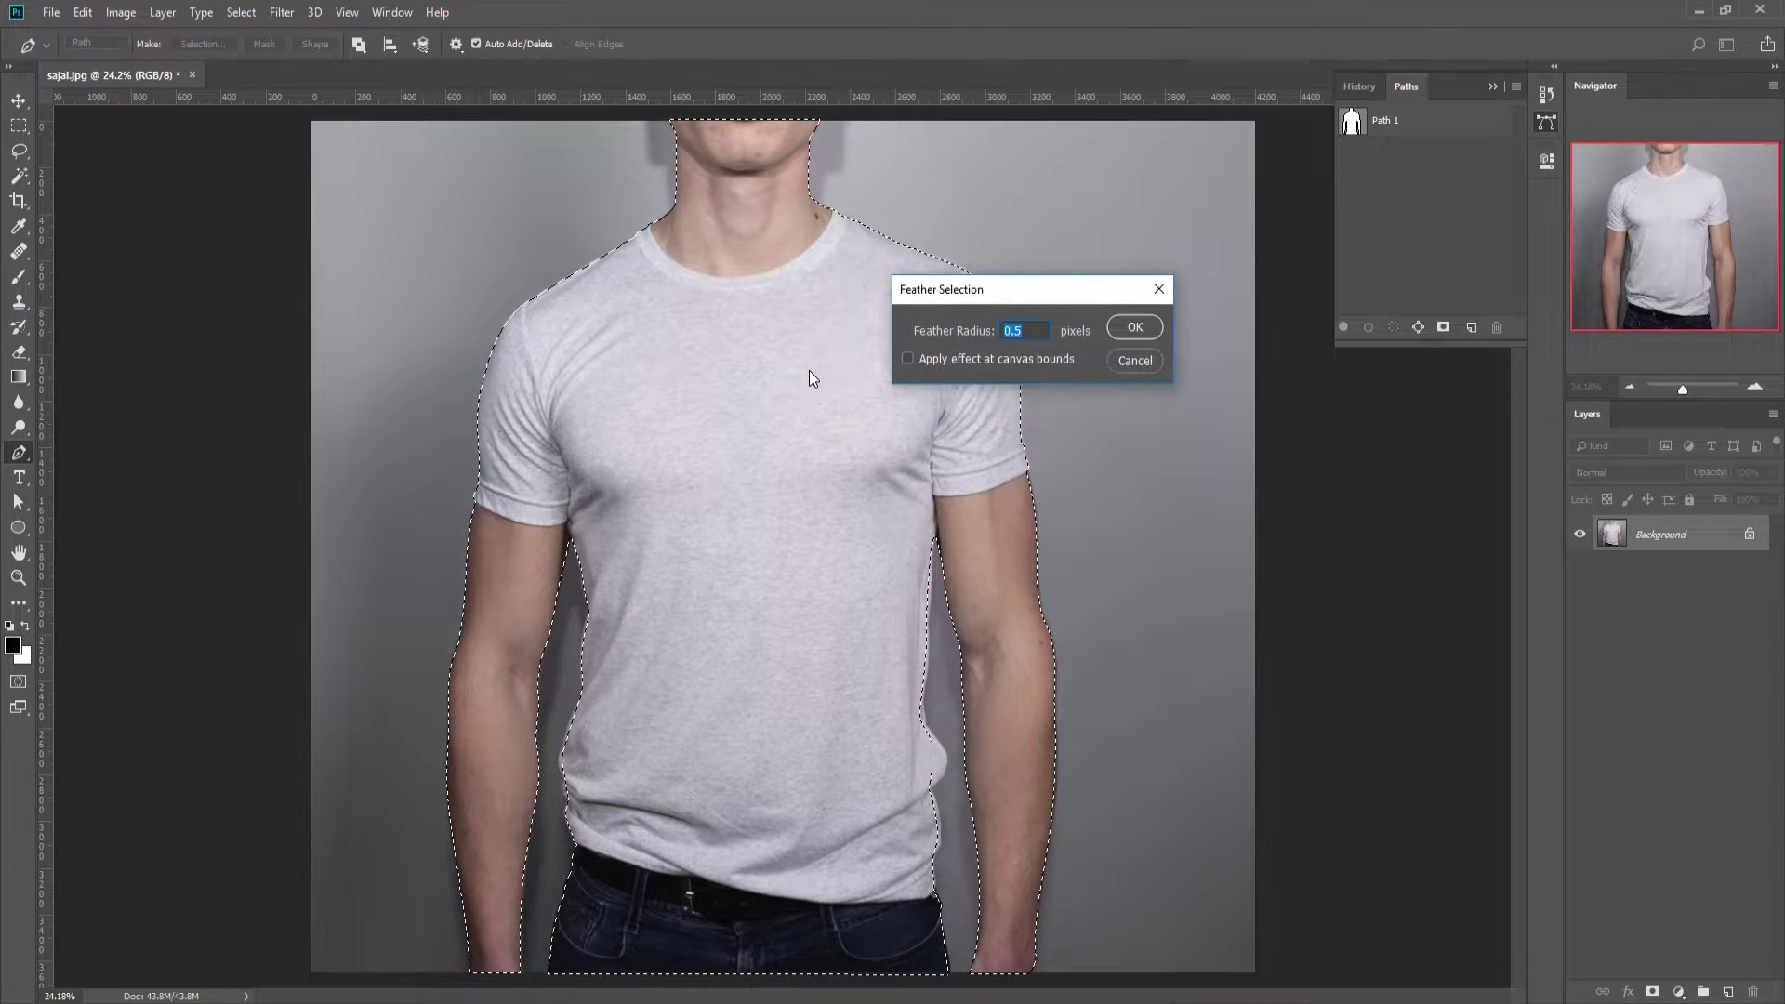
{"action": "key", "text": "Return"}
{"action": "left_click_drag", "start_coordinate": [1634, 548], "coordinate": [1630, 528]}
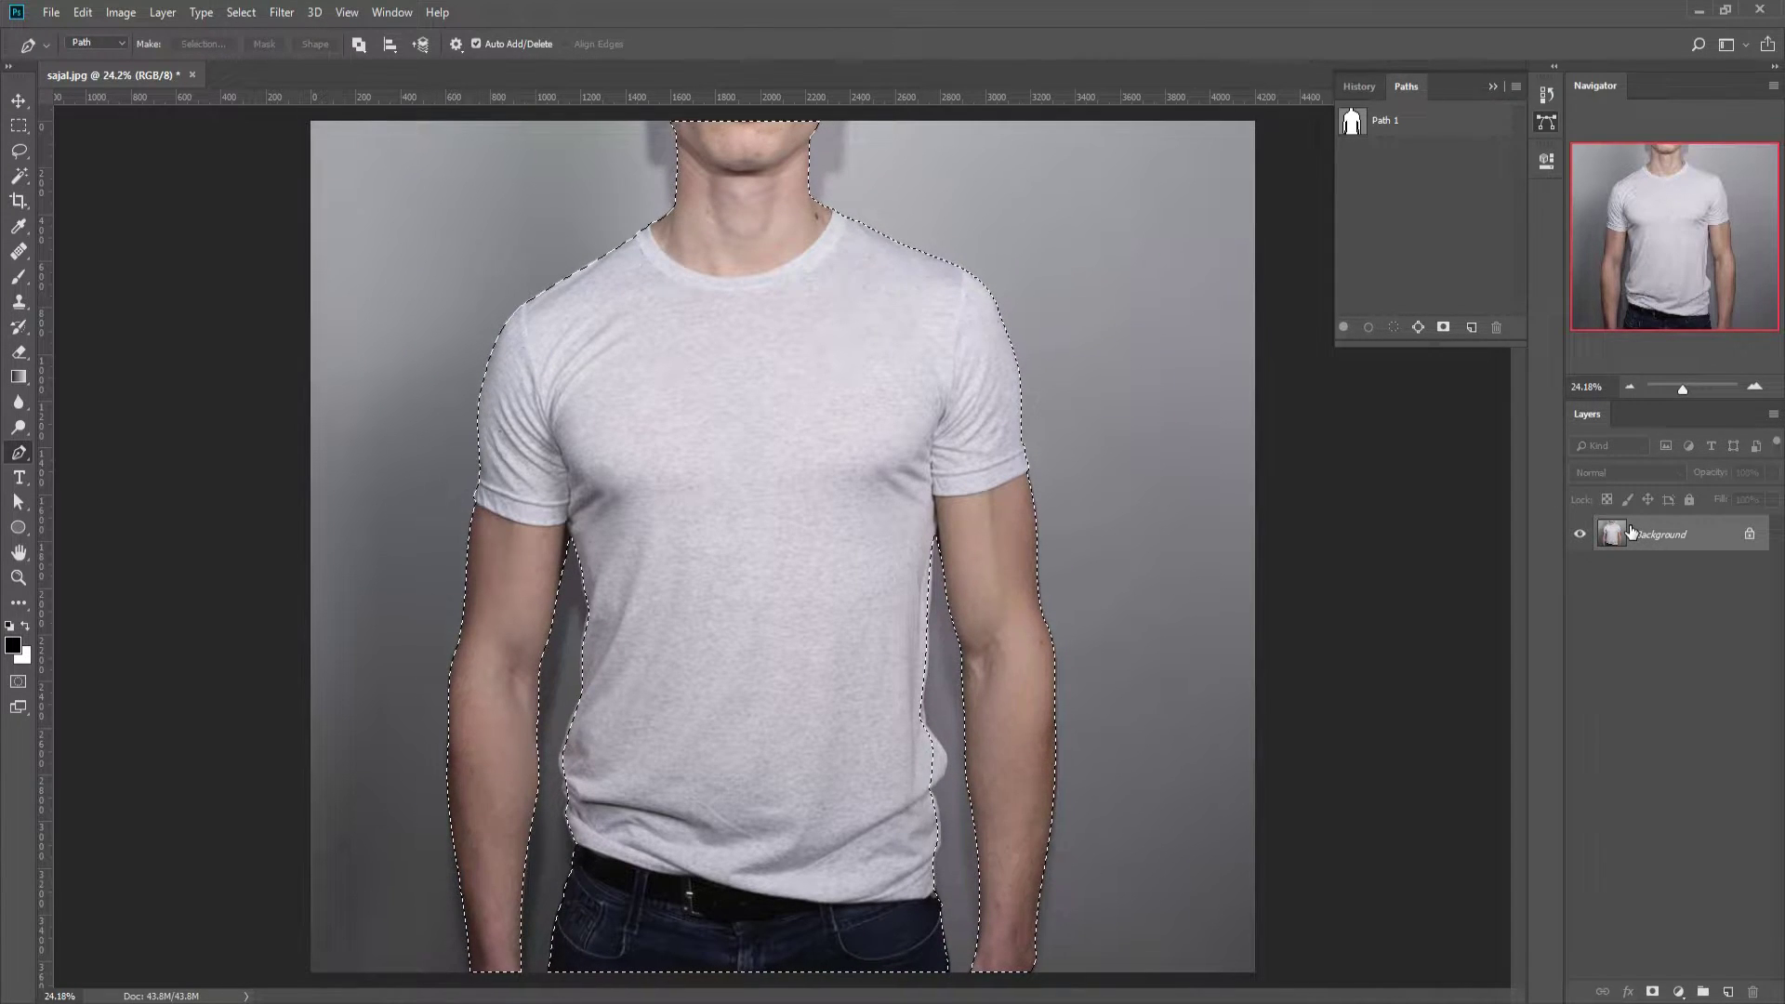
- Copy the figure onto Layer 1 and hide the Background layer
{"action": "key", "text": "ctrl+j"}
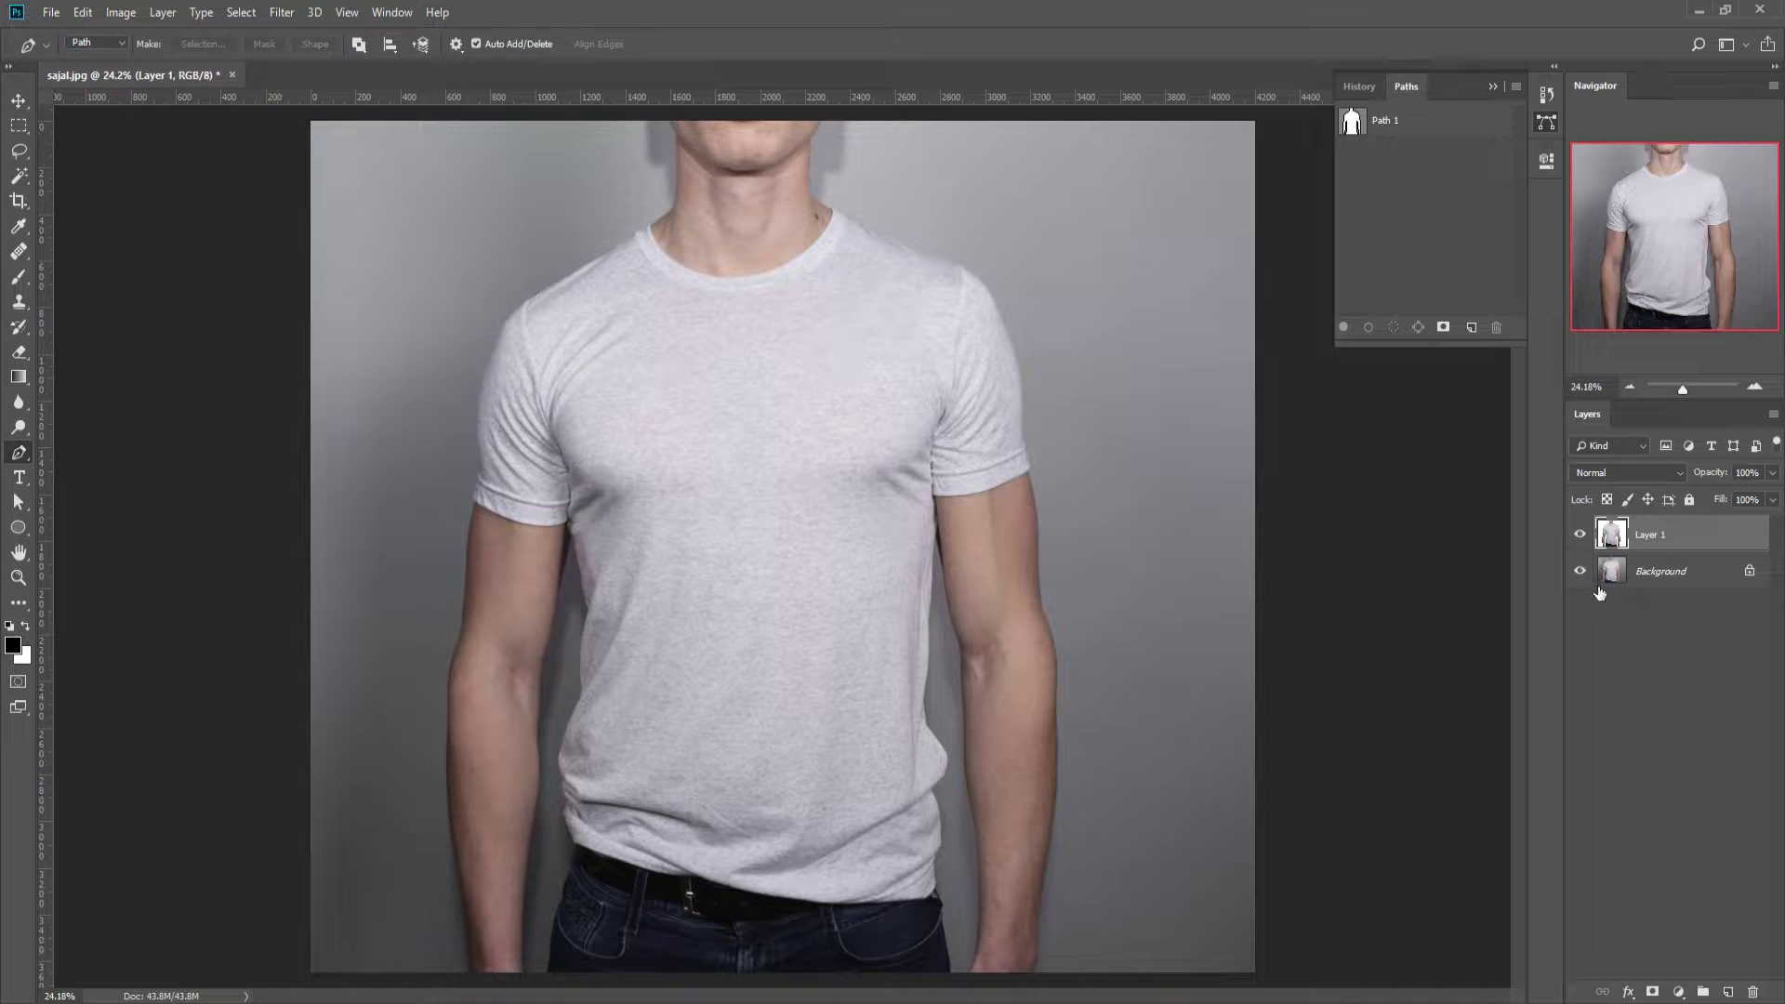
{"action": "left_click", "coordinate": [1581, 571]}
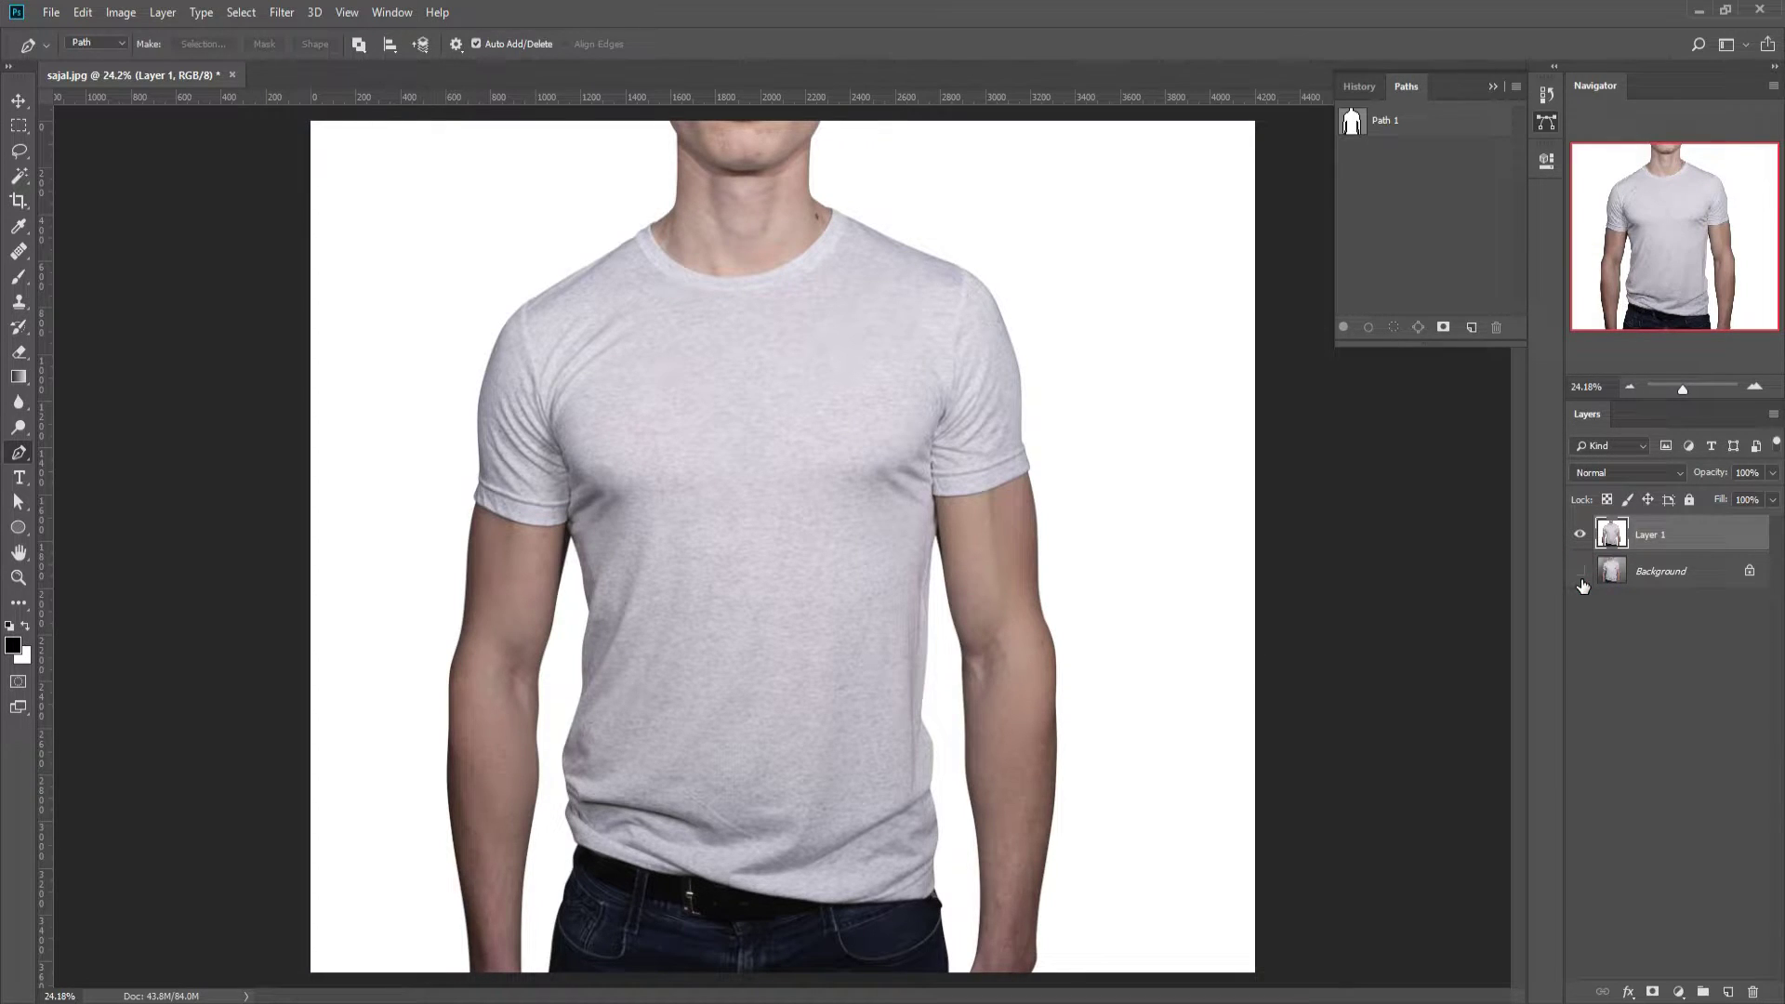
{"action": "left_click", "coordinate": [1581, 575]}
{"action": "left_click", "coordinate": [1632, 989]}
- Add a drop shadow effect to Layer 1
{"action": "left_click", "coordinate": [1638, 984]}
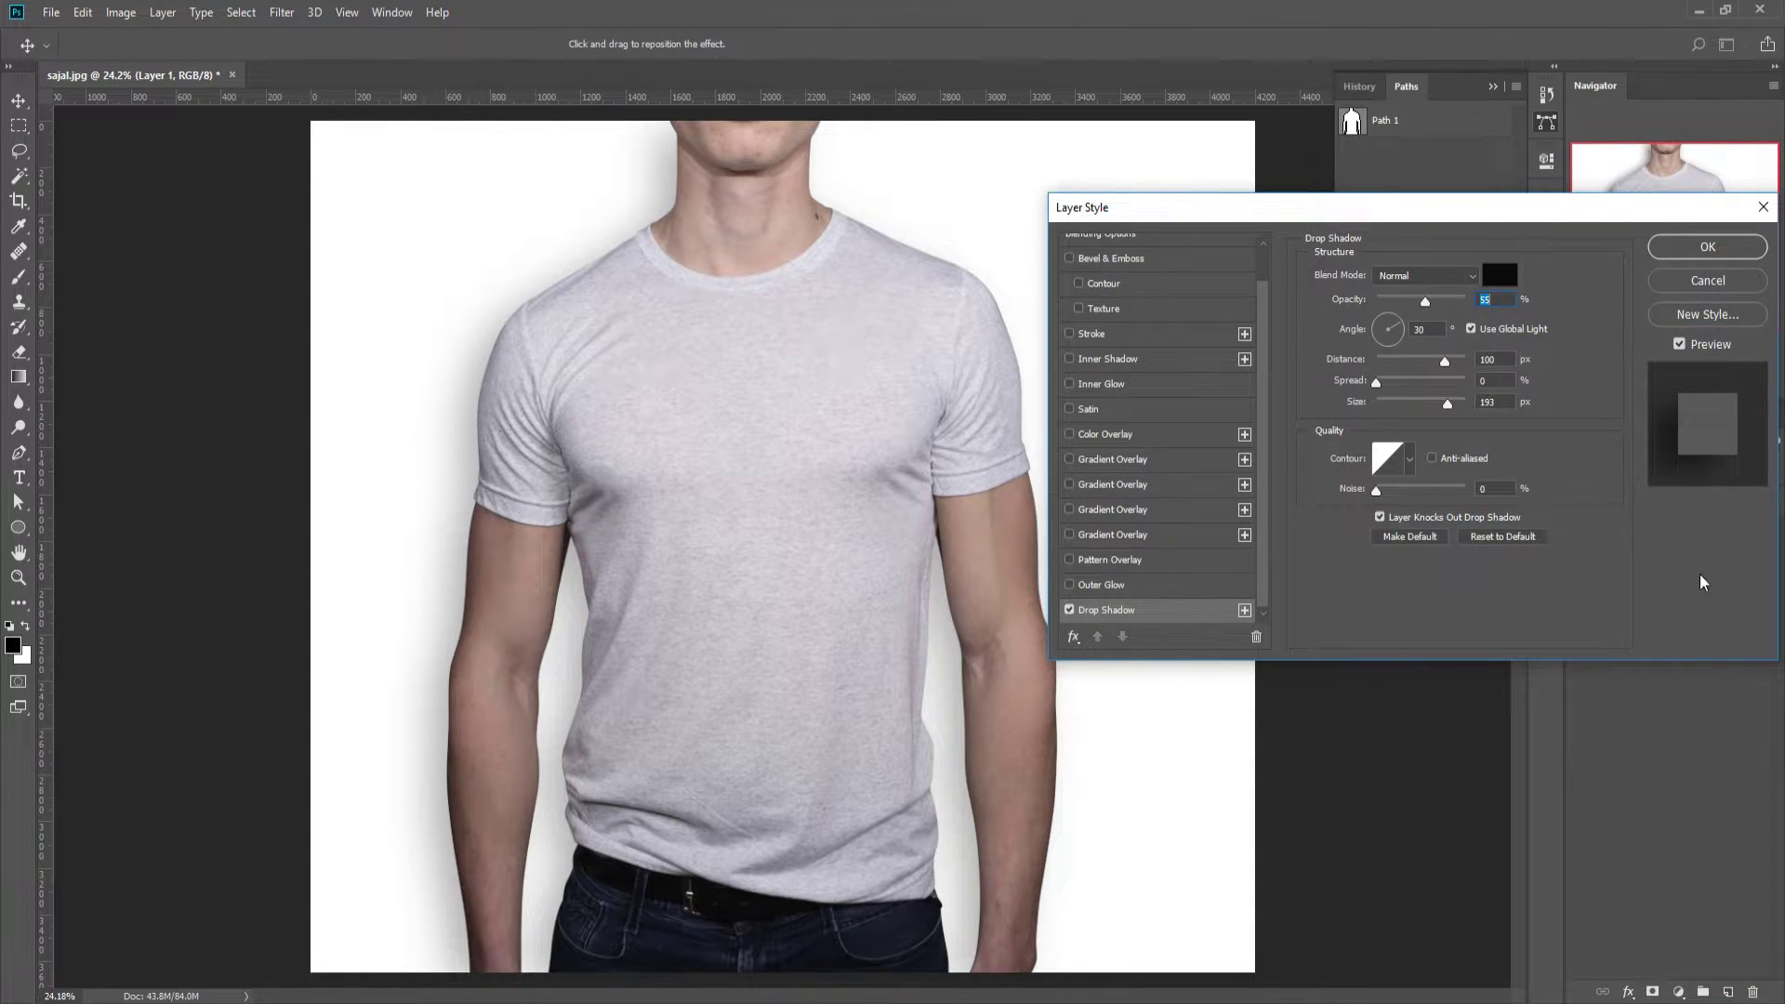
{"action": "left_click", "coordinate": [1679, 345]}
{"action": "left_click", "coordinate": [1680, 345]}
{"action": "left_click", "coordinate": [1680, 345]}
{"action": "left_click", "coordinate": [1679, 347]}
{"action": "left_click", "coordinate": [1707, 247]}
- Split the drop shadow into its own layer and rename it 'shadow'
{"action": "right_click", "coordinate": [1681, 586]}
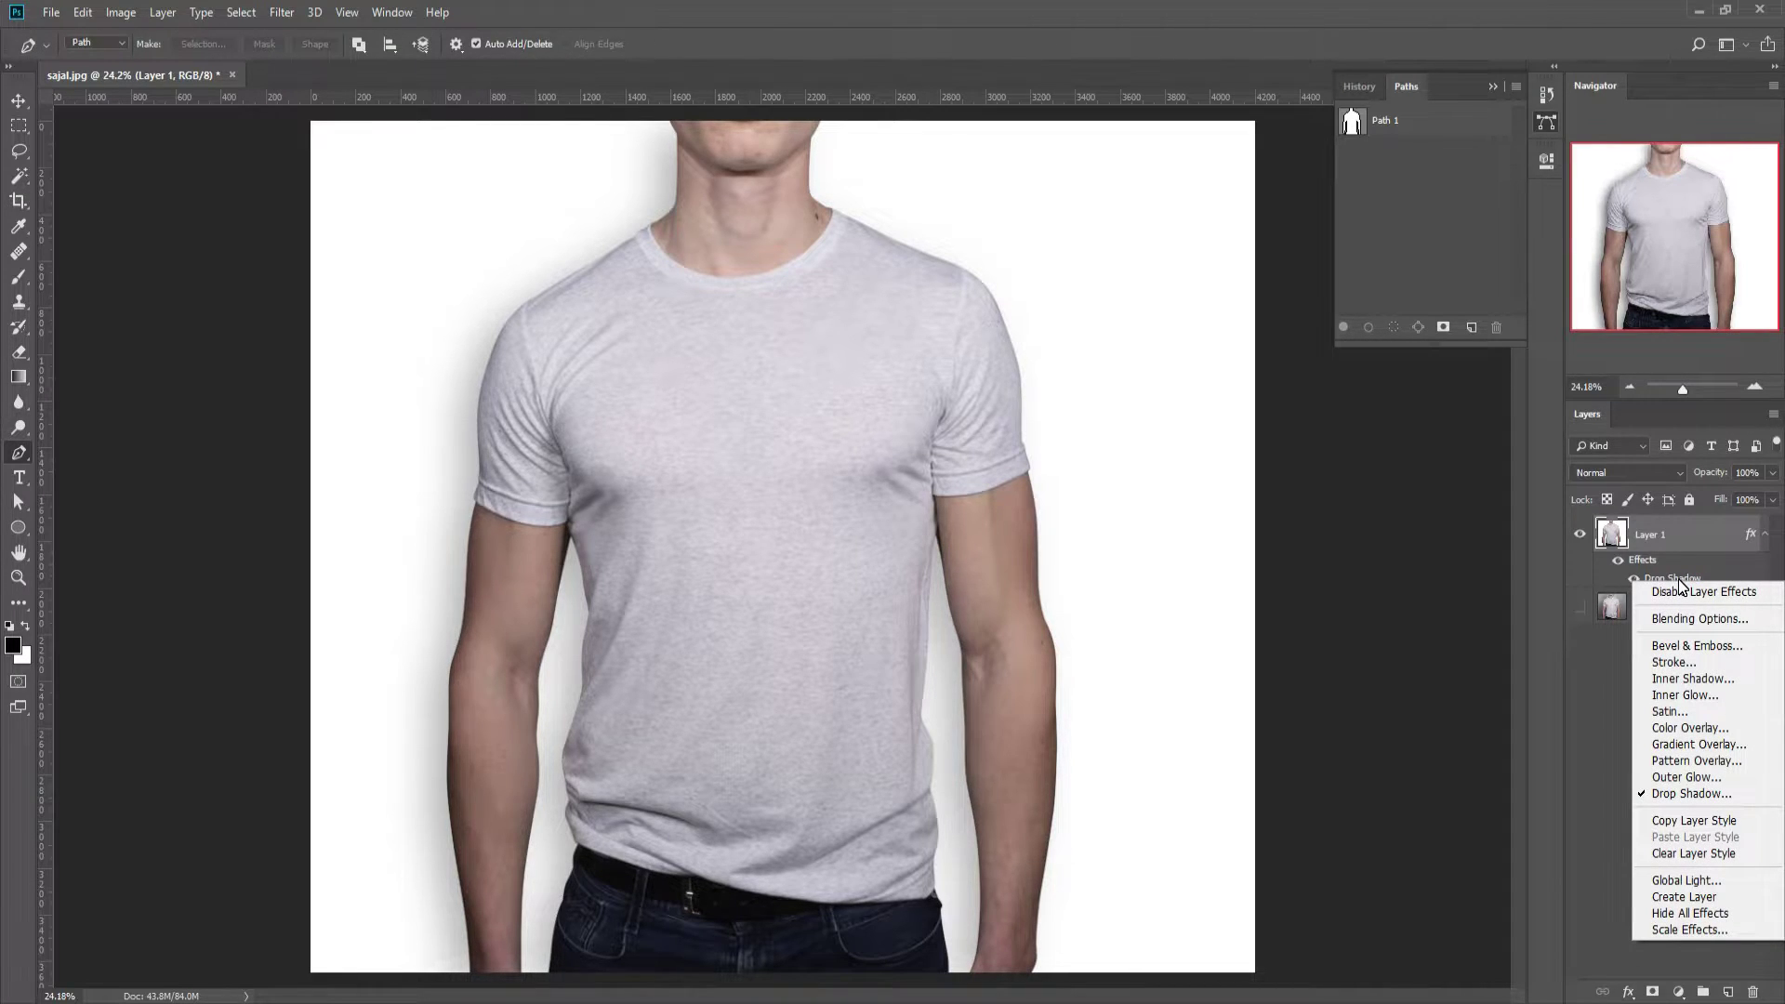
{"action": "left_click", "coordinate": [1665, 897]}
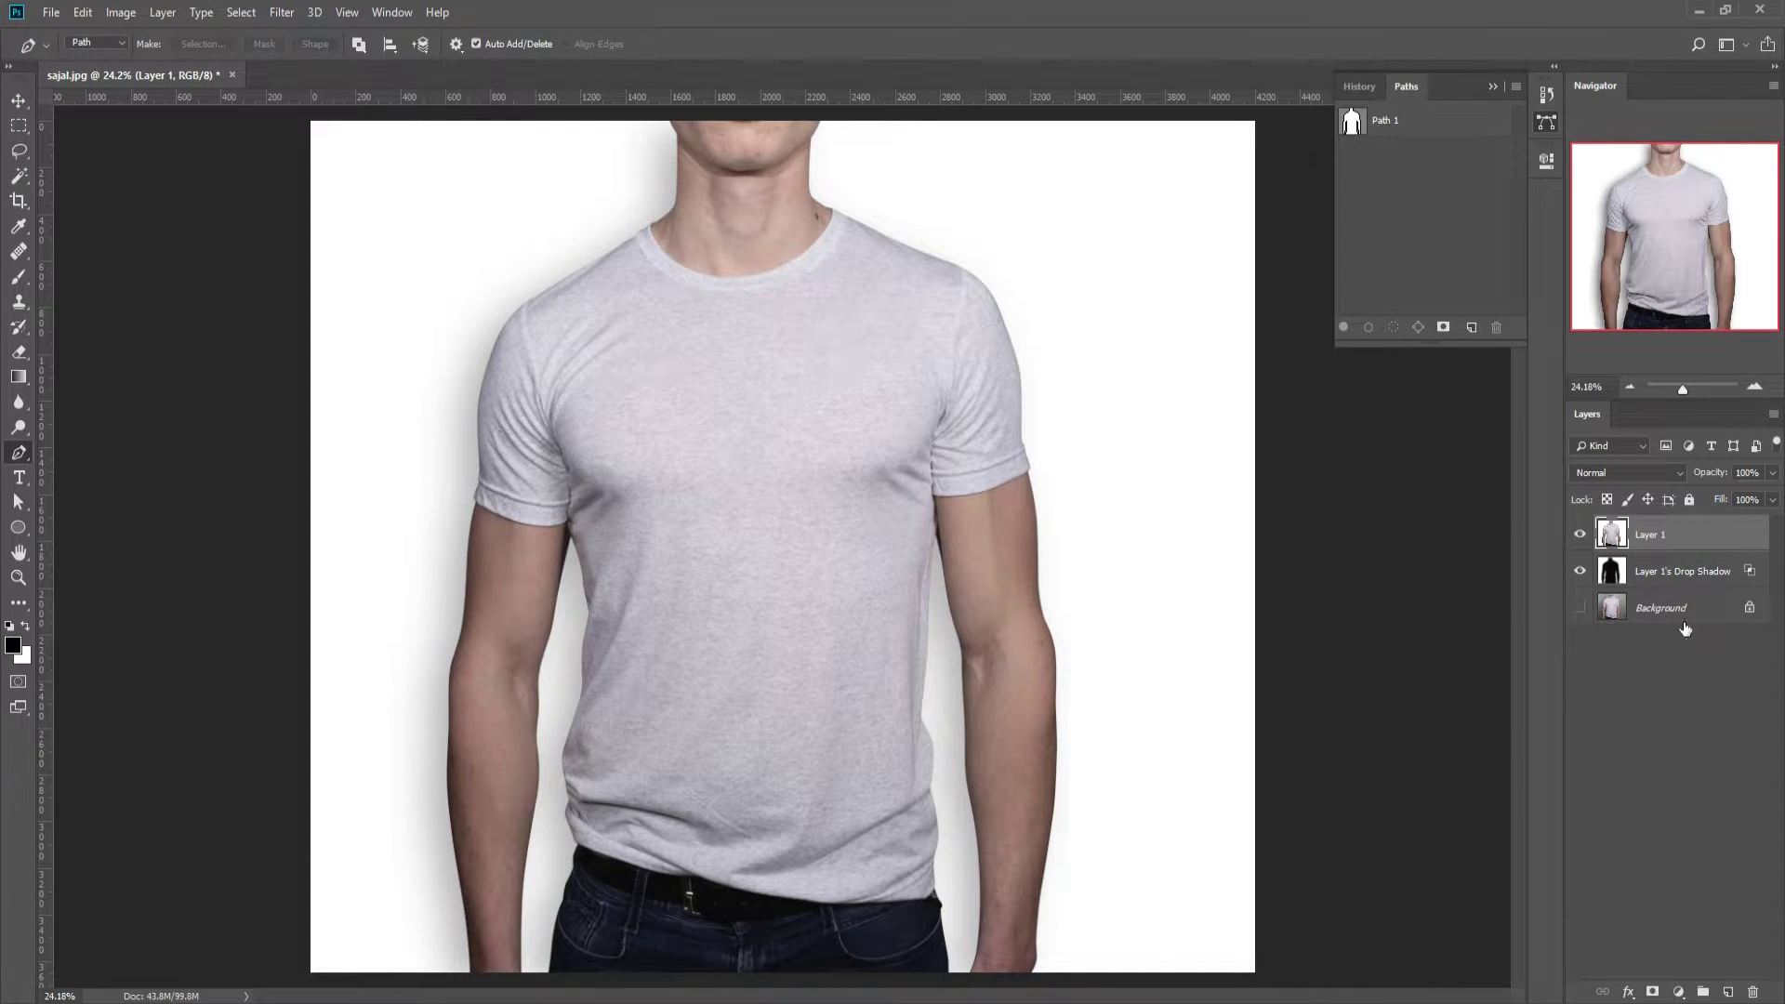
{"action": "left_click", "coordinate": [1686, 577]}
{"action": "double_click", "coordinate": [1658, 573]}
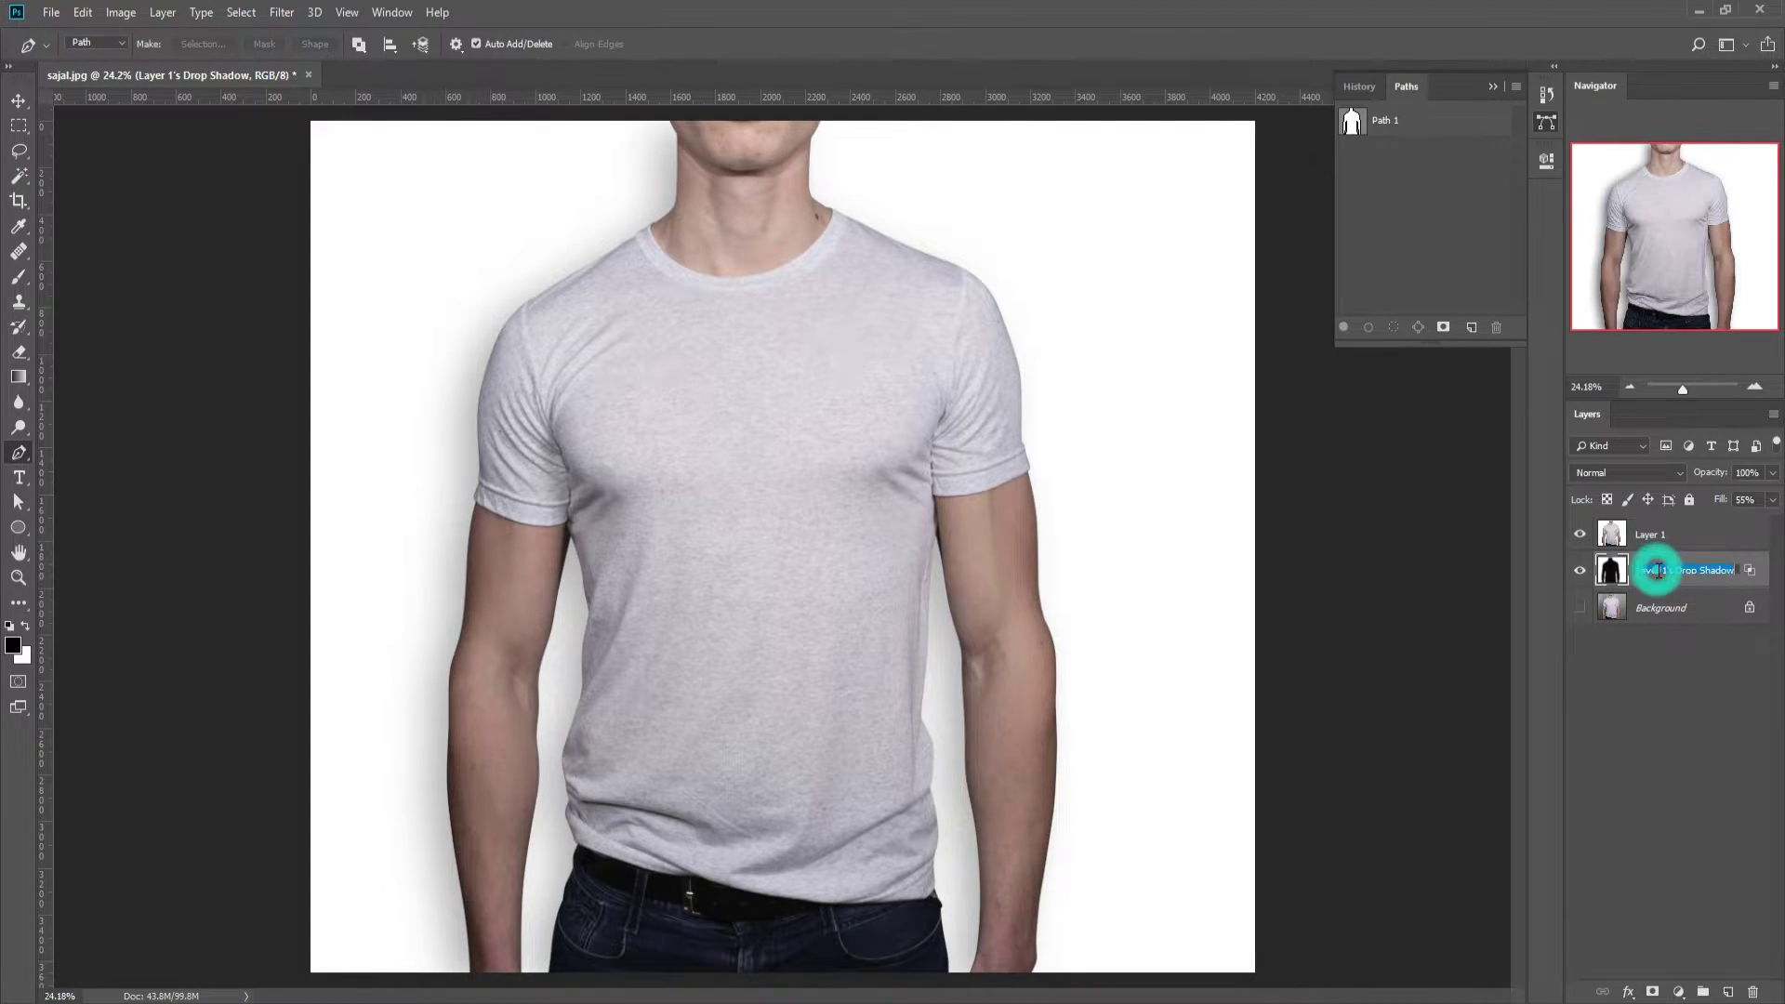
{"action": "type", "text": "s"}
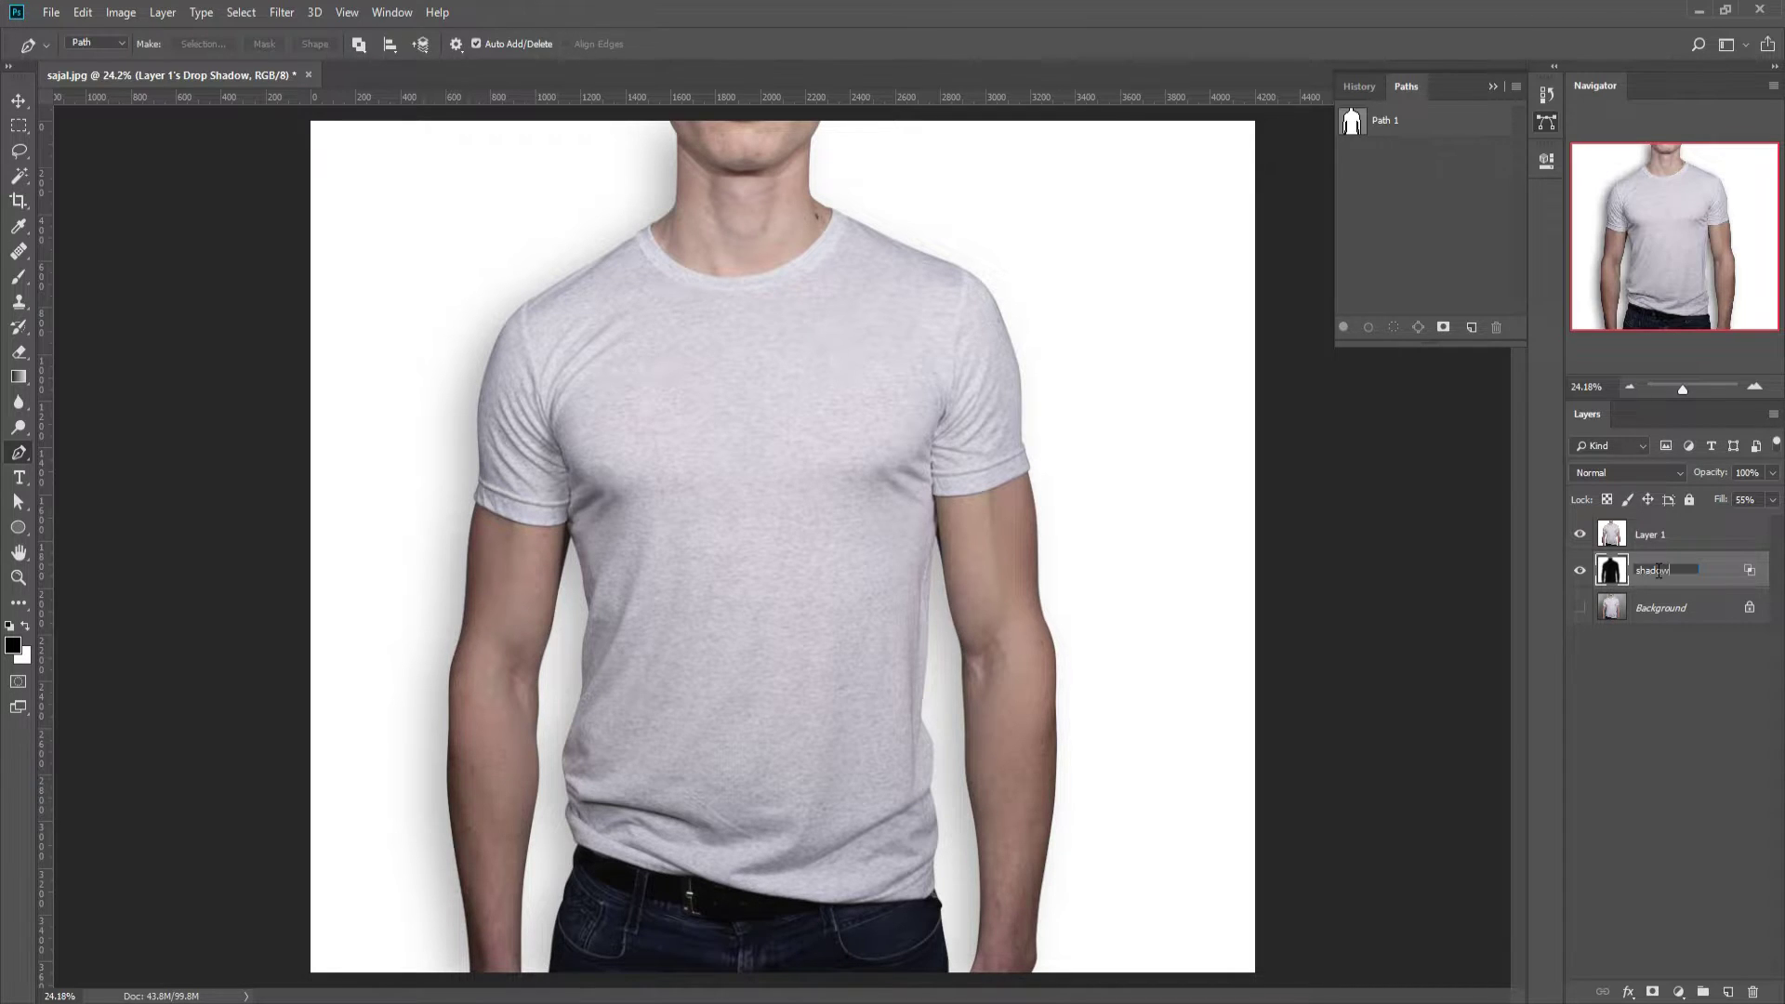
{"action": "key", "text": "Return"}
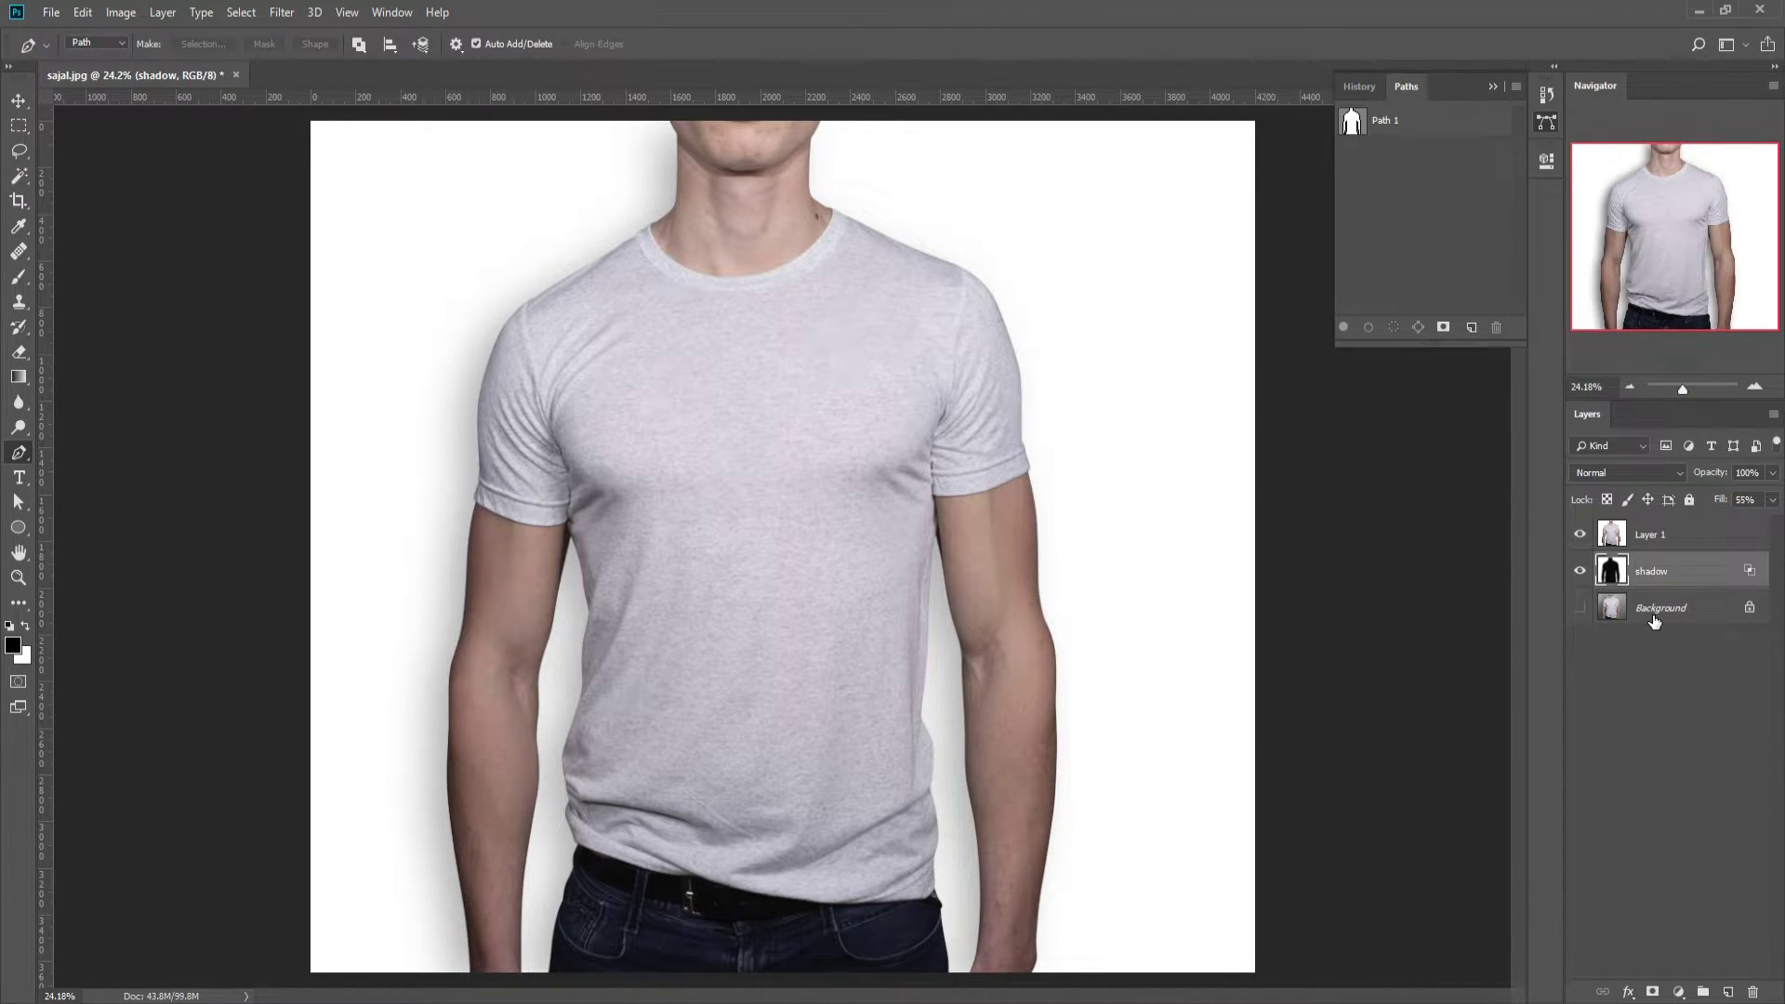
{"action": "left_click", "coordinate": [1370, 124]}
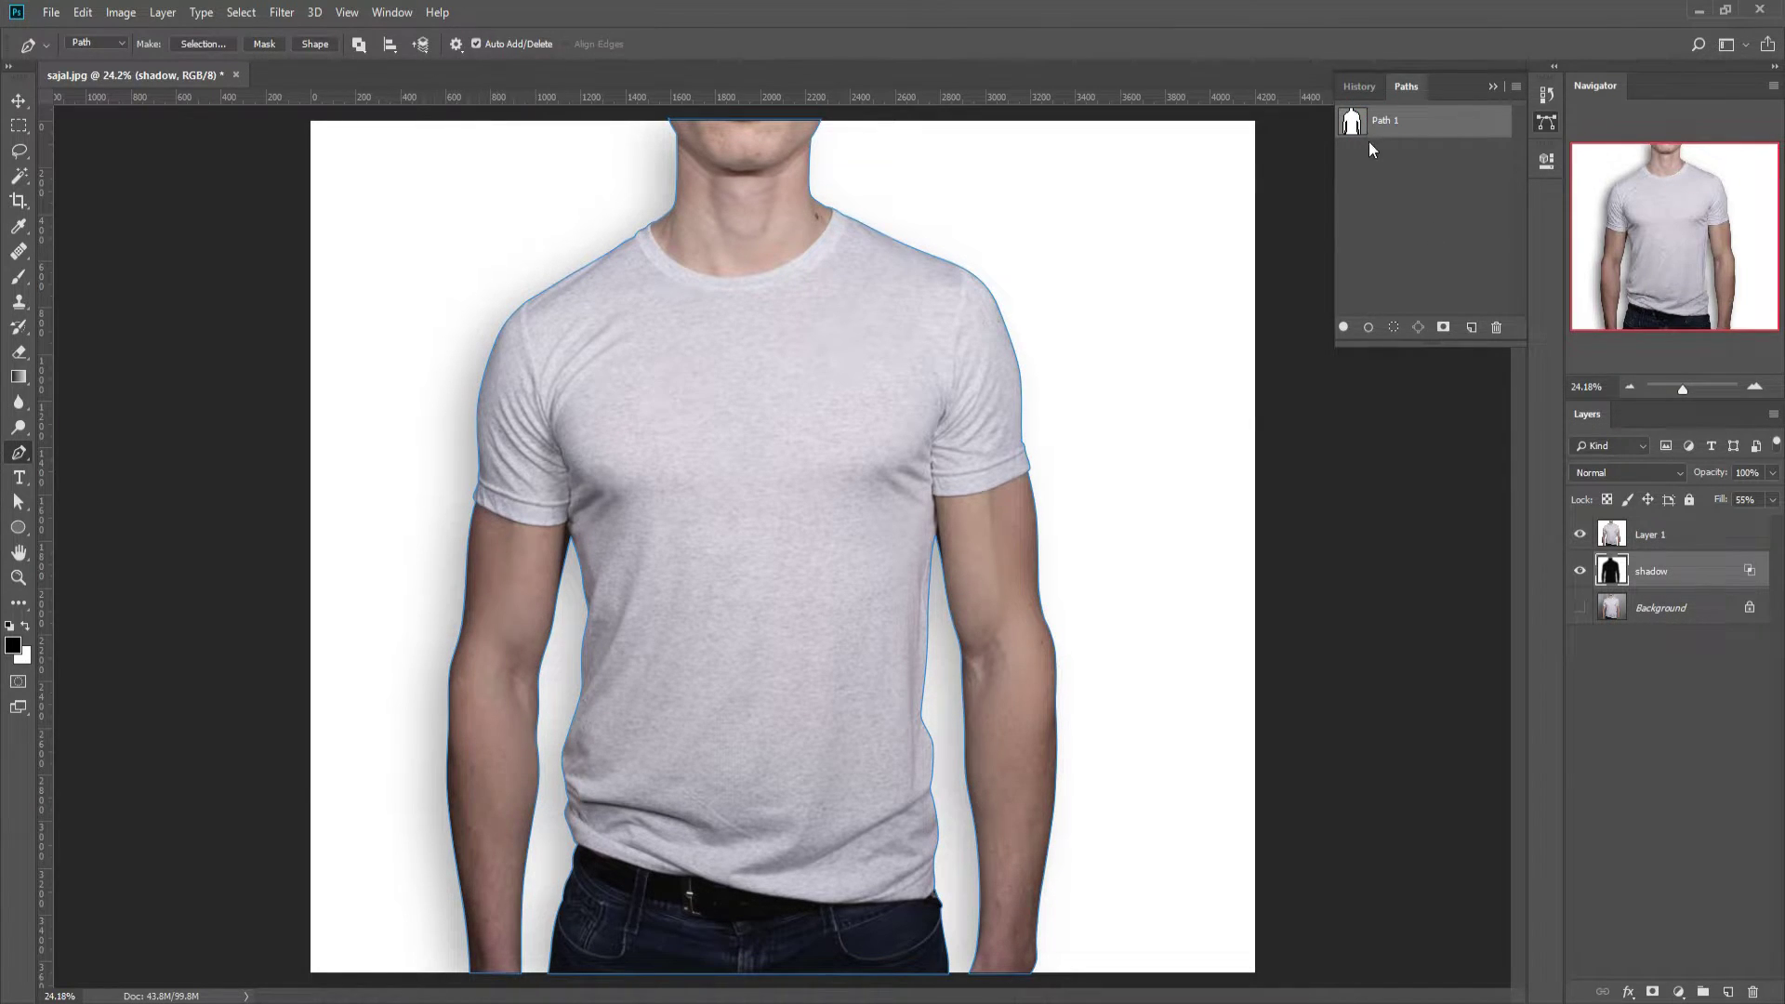
- Duplicate Path 1 as Path 2 and redraw it along the armpit and left sleeve edge
{"action": "left_click_drag", "start_coordinate": [1471, 327], "coordinate": [1471, 329]}
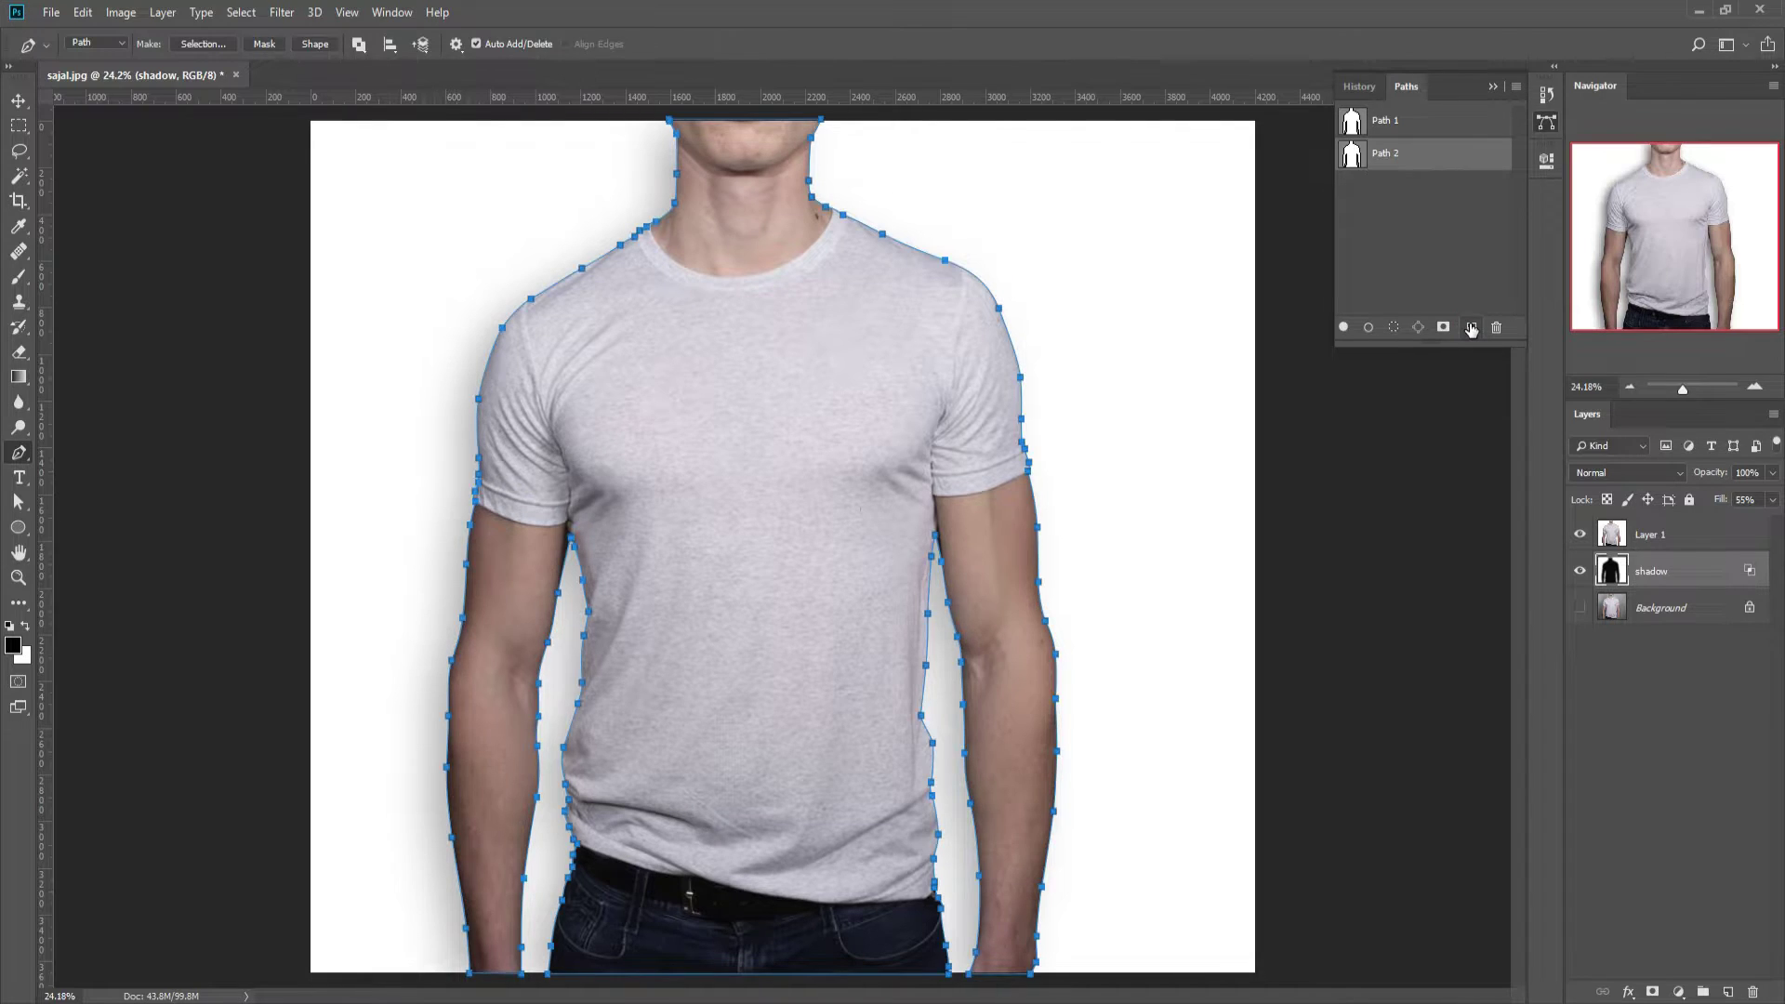
{"action": "scroll", "coordinate": [491, 521], "scroll_direction": "up", "scroll_amount": 5}
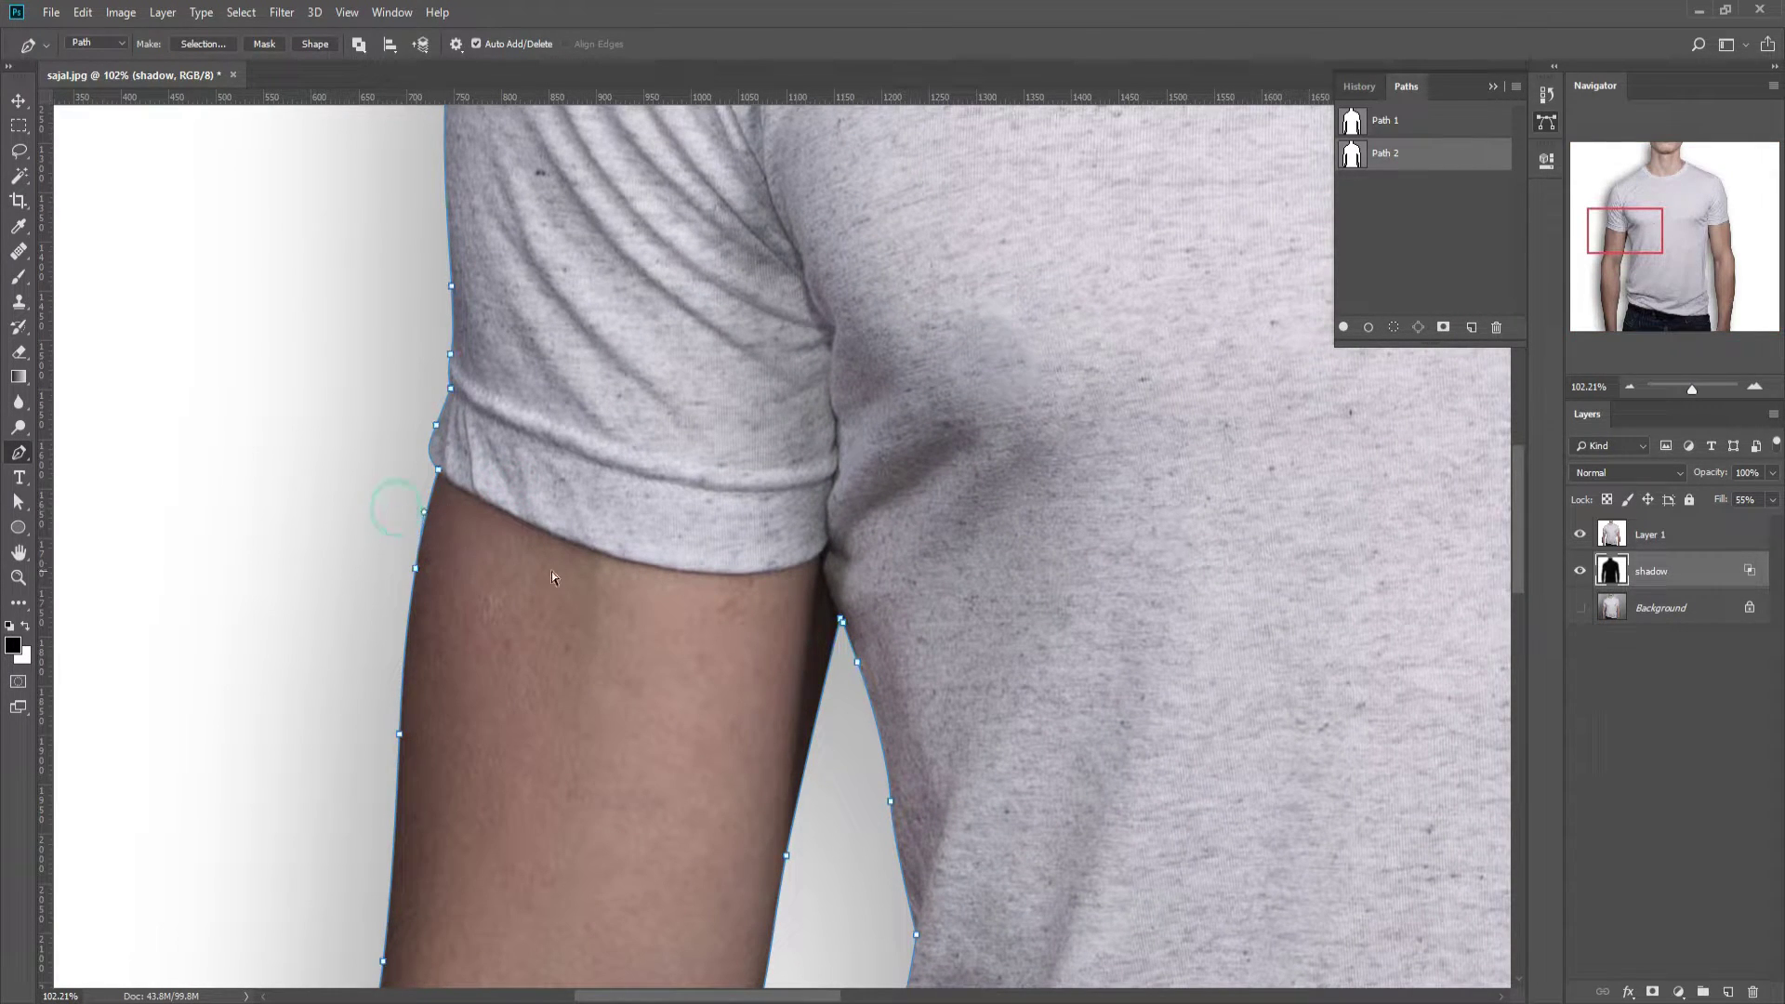
{"action": "left_click", "coordinate": [841, 619], "text": "ctrl"}
{"action": "left_click_drag", "start_coordinate": [822, 557], "coordinate": [807, 570]}
{"action": "left_click_drag", "start_coordinate": [697, 571], "coordinate": [628, 567]}
{"action": "left_click_drag", "start_coordinate": [510, 515], "coordinate": [461, 498]}
{"action": "left_click", "coordinate": [437, 474]}
{"action": "scroll", "coordinate": [610, 523], "scroll_direction": "up", "scroll_amount": 3}
{"action": "scroll", "coordinate": [522, 563], "scroll_direction": "down", "scroll_amount": 5}
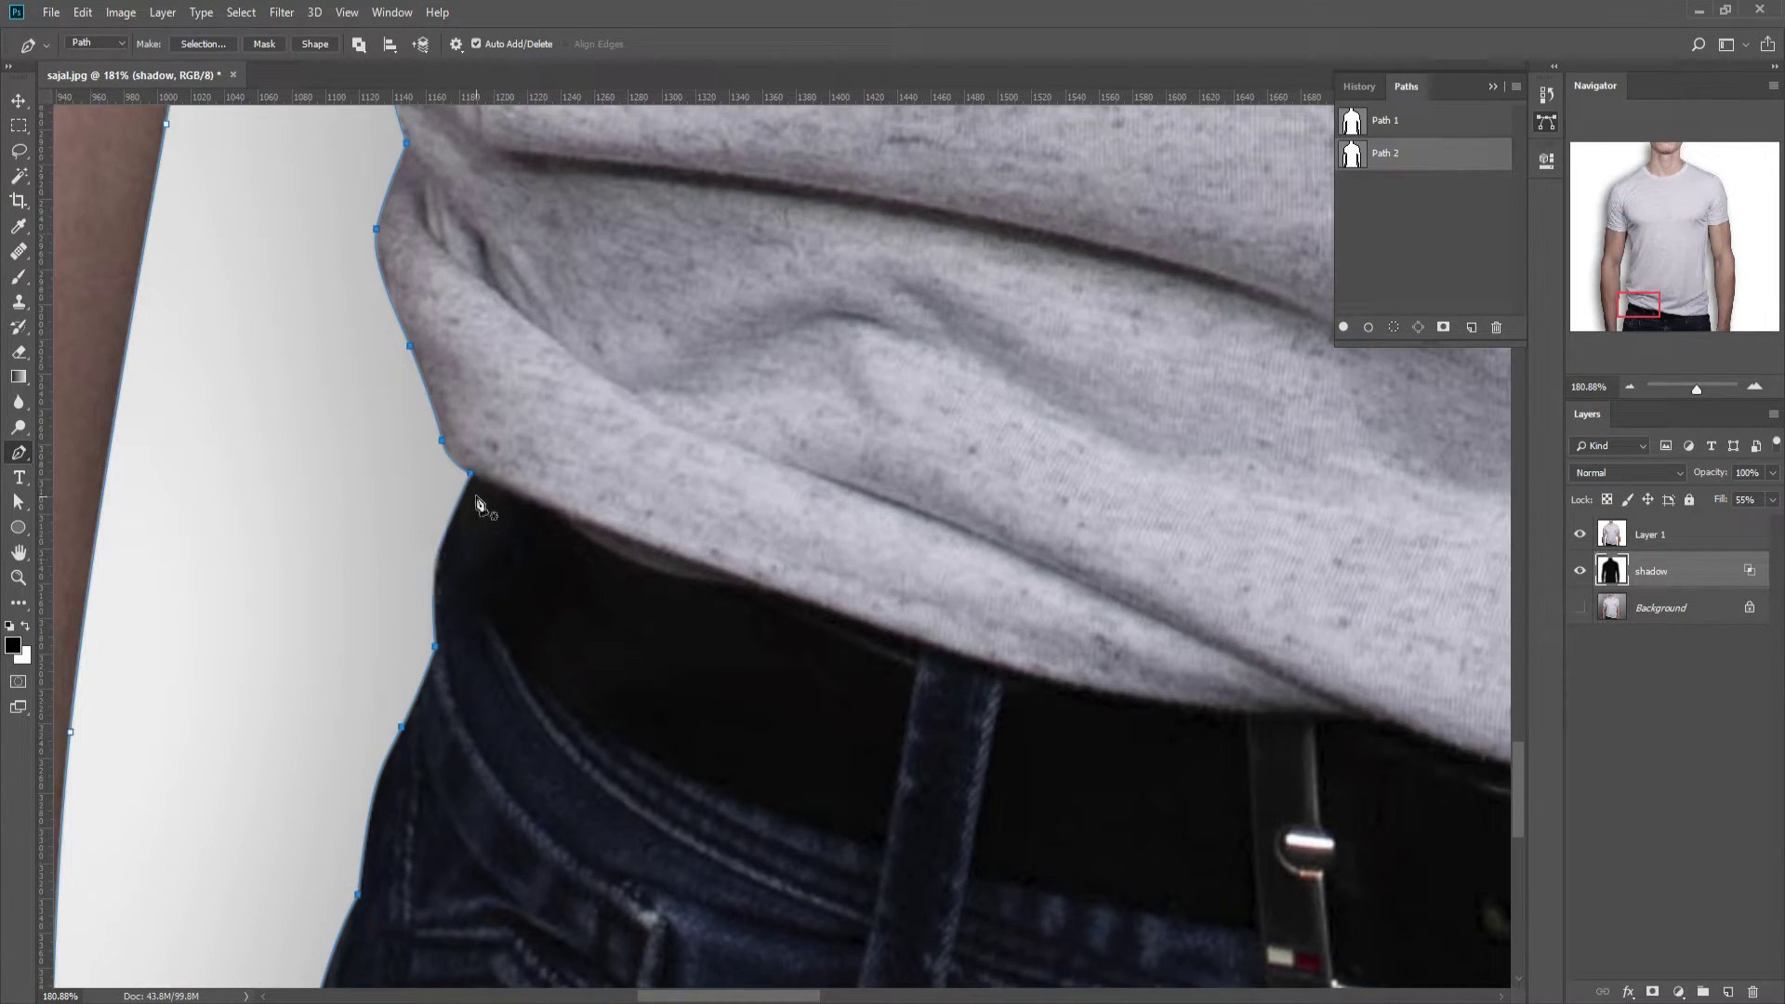
- Trace the shirt hem above the belt across to the right hip
{"action": "left_click_drag", "start_coordinate": [471, 475], "coordinate": [563, 537]}
{"action": "left_click_drag", "start_coordinate": [660, 573], "coordinate": [848, 625]}
{"action": "mouse_move", "coordinate": [958, 647]}
{"action": "left_mouse_down"}
{"action": "mouse_move", "coordinate": [474, 549]}
{"action": "mouse_move", "coordinate": [281, 539]}
{"action": "left_mouse_up"}
{"action": "left_click", "coordinate": [382, 579]}
{"action": "left_click", "coordinate": [477, 591]}
{"action": "left_click", "coordinate": [576, 603]}
{"action": "left_click", "coordinate": [711, 617]}
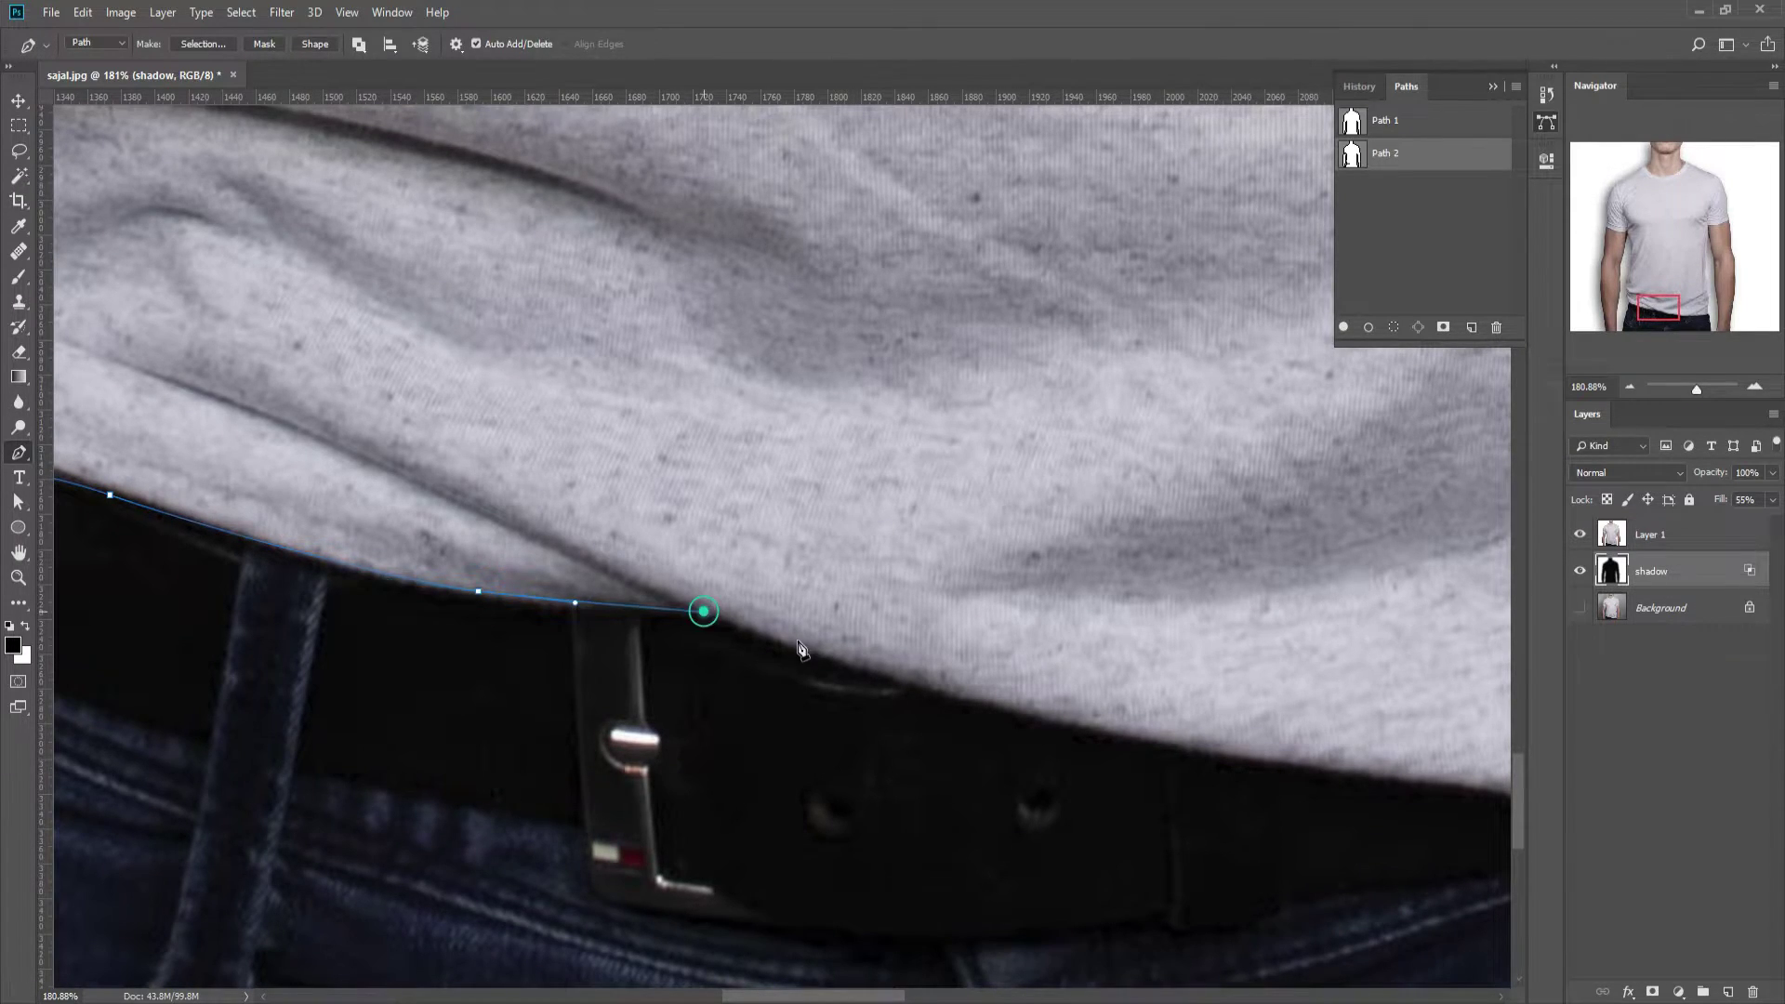
{"action": "left_click_drag", "start_coordinate": [712, 617], "coordinate": [272, 576]}
{"action": "left_click", "coordinate": [884, 626]}
{"action": "left_click_drag", "start_coordinate": [884, 625], "coordinate": [314, 584]}
{"action": "left_click", "coordinate": [677, 632]}
{"action": "left_click_drag", "start_coordinate": [843, 629], "coordinate": [1115, 618]}
{"action": "left_click", "coordinate": [1265, 605]}
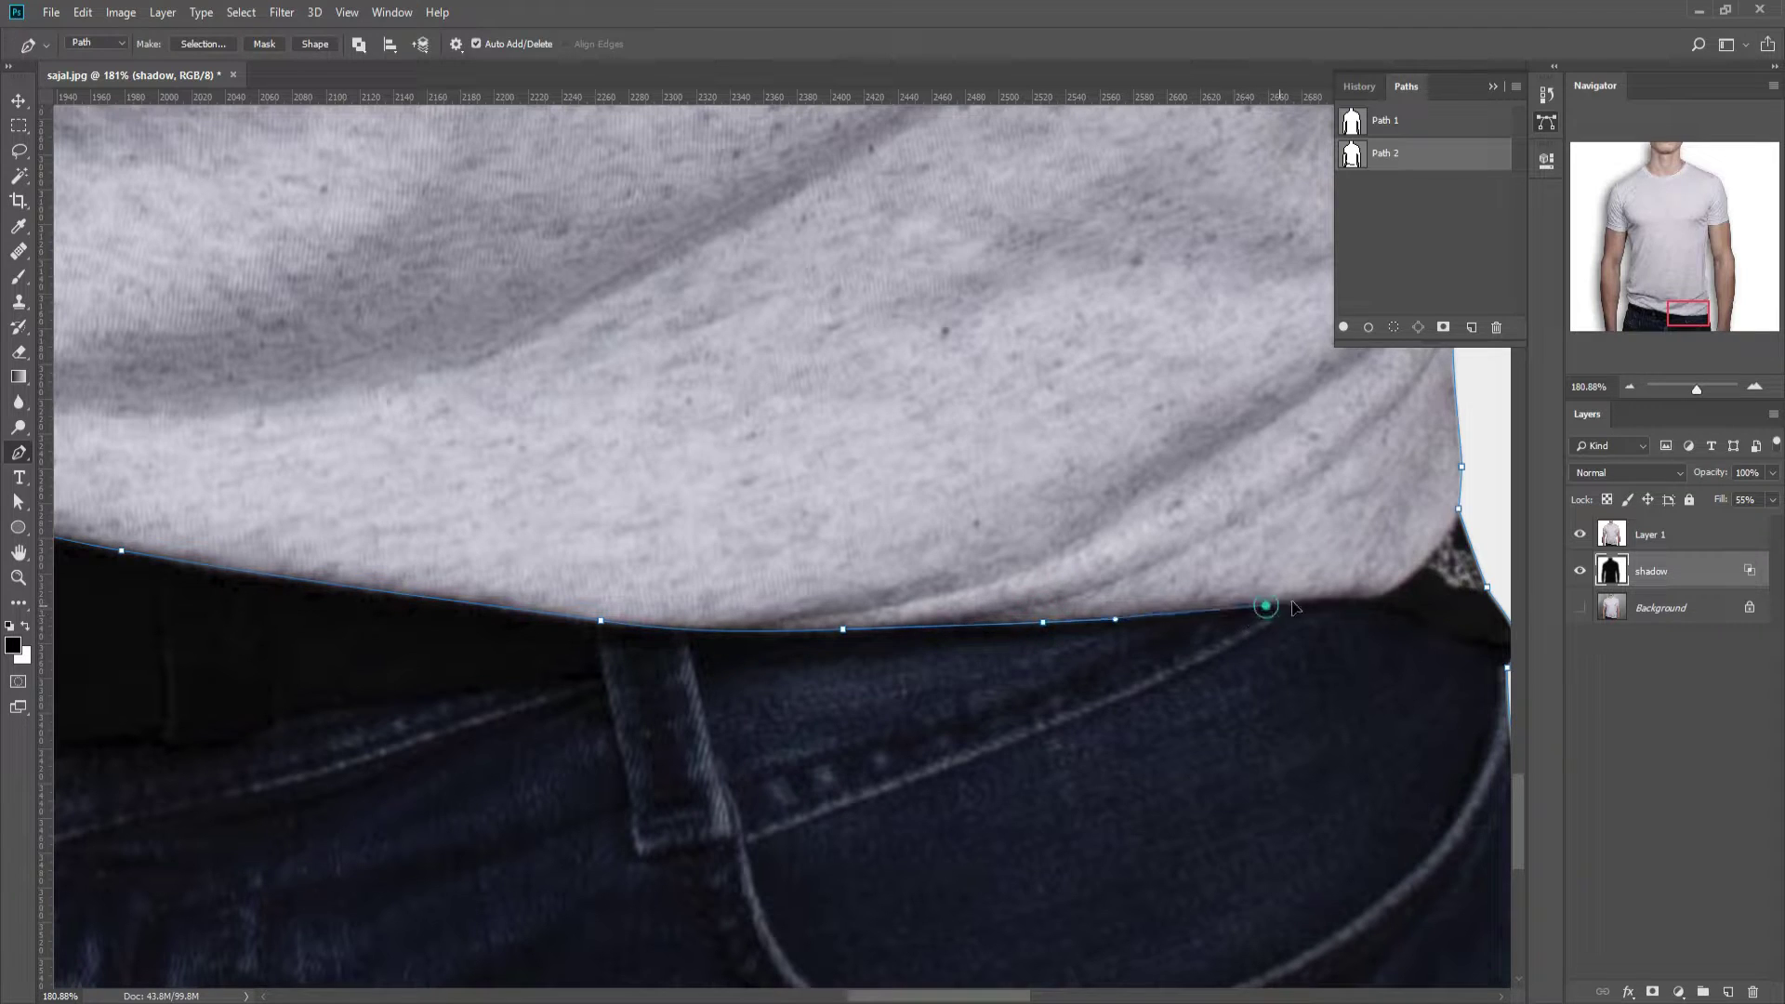
{"action": "mouse_move", "coordinate": [1363, 597]}
{"action": "left_mouse_down"}
{"action": "mouse_move", "coordinate": [1432, 561]}
{"action": "mouse_move", "coordinate": [988, 612]}
{"action": "left_mouse_up"}
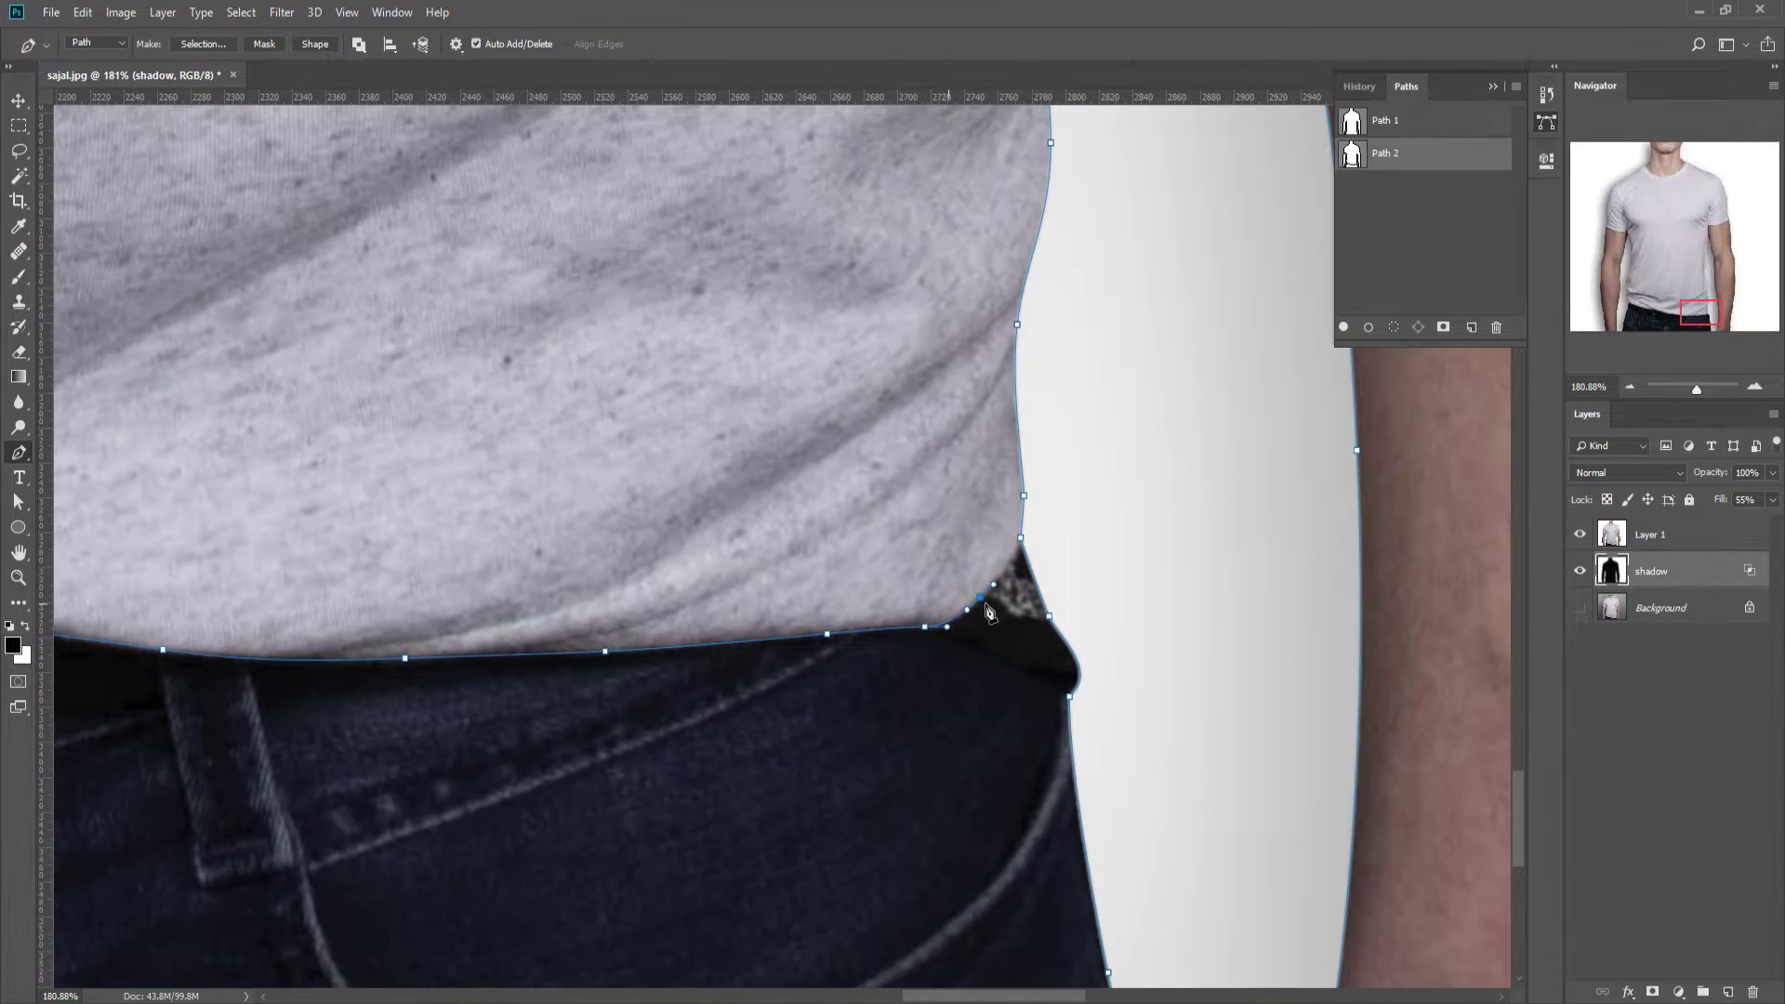
{"action": "left_click", "coordinate": [995, 590]}
- Outline the right sleeve's inner edge and hem, closing it onto the path
{"action": "mouse_move", "coordinate": [1003, 600]}
{"action": "left_mouse_down"}
{"action": "mouse_move", "coordinate": [857, 710]}
{"action": "mouse_move", "coordinate": [801, 459]}
{"action": "mouse_move", "coordinate": [709, 486]}
{"action": "mouse_move", "coordinate": [571, 739]}
{"action": "left_mouse_up"}
{"action": "left_click_drag", "start_coordinate": [541, 597], "coordinate": [536, 567]}
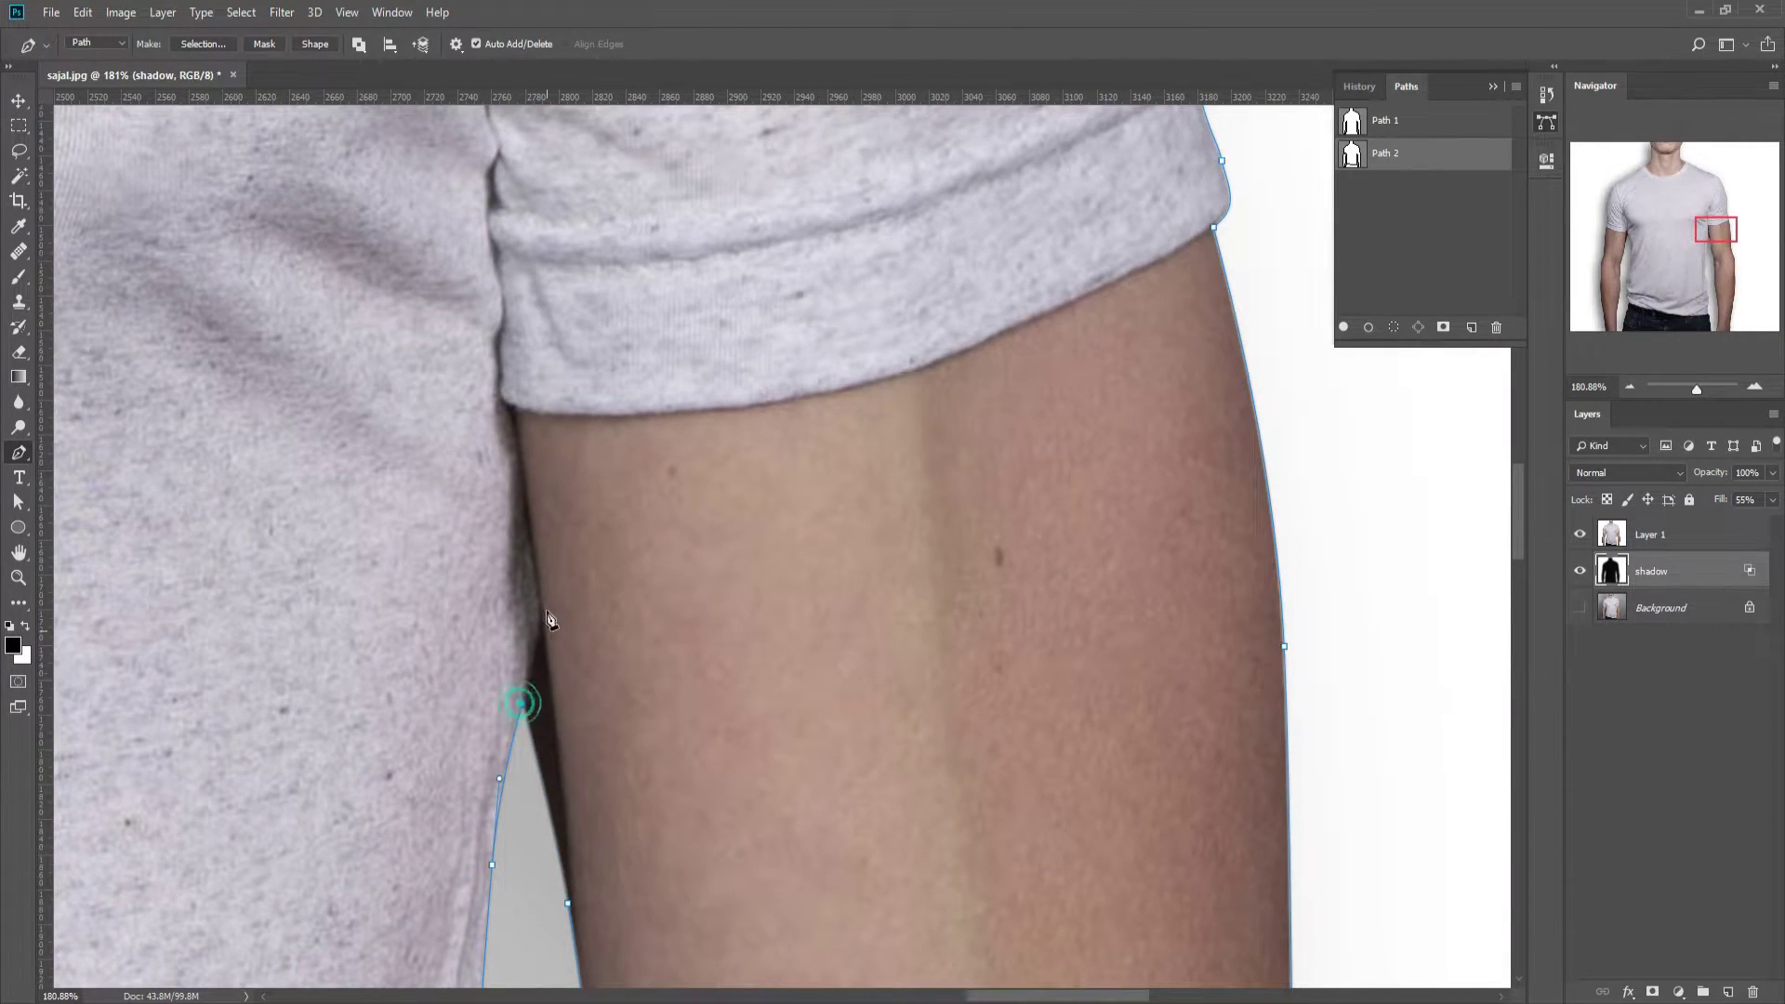
{"action": "scroll", "coordinate": [536, 658], "scroll_direction": "up", "scroll_amount": 2}
{"action": "left_click", "coordinate": [524, 572]}
{"action": "left_click", "coordinate": [512, 498]}
{"action": "left_click_drag", "start_coordinate": [805, 505], "coordinate": [859, 494]}
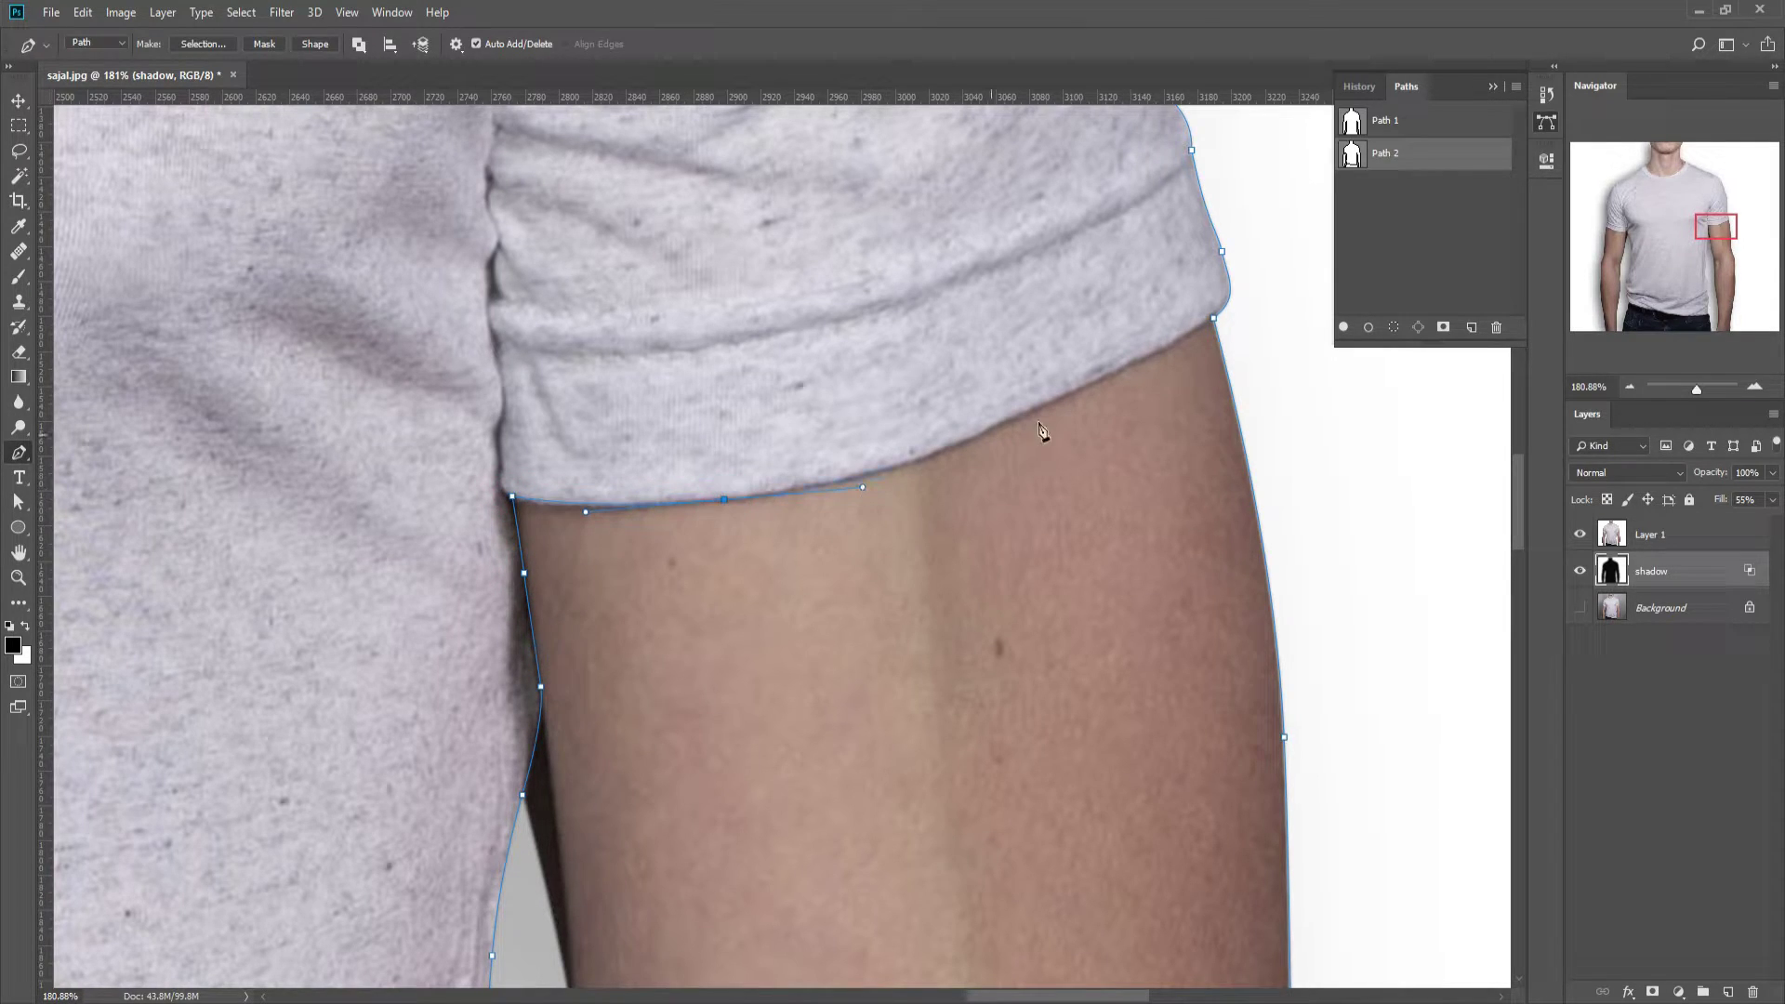
{"action": "left_click", "coordinate": [1215, 318]}
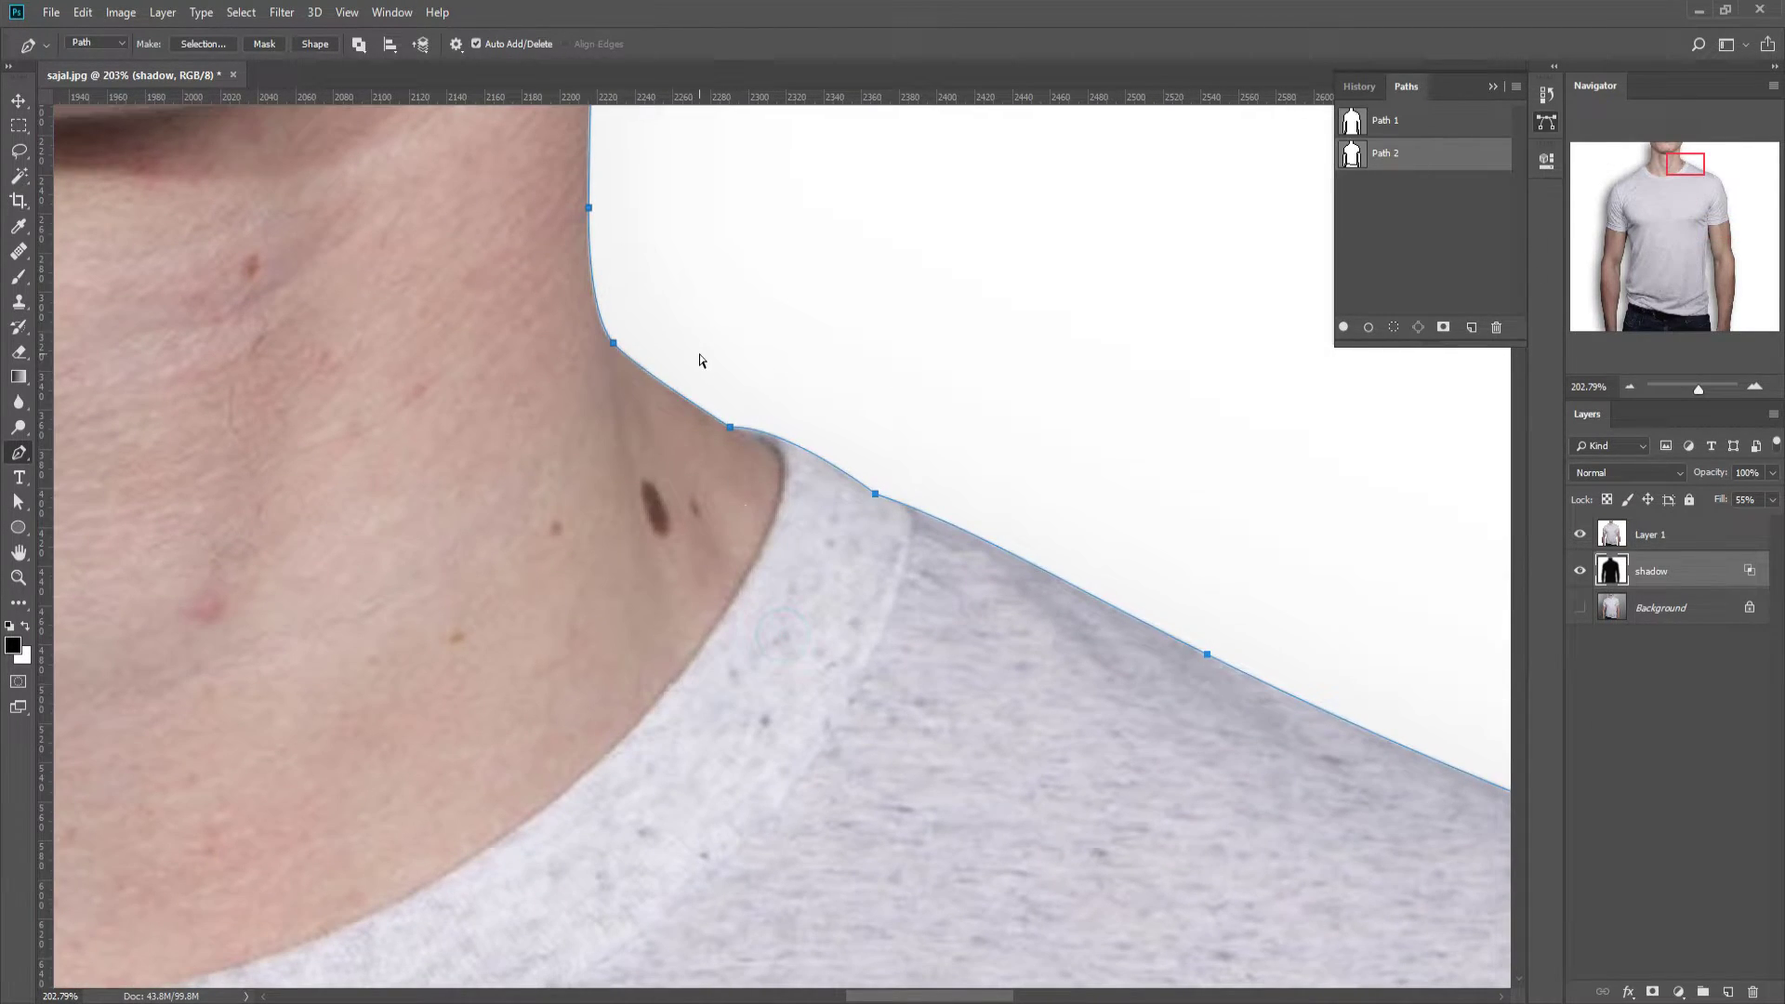
- Reshape the path around the neckline and collar
{"action": "mouse_move", "coordinate": [731, 426]}
{"action": "left_mouse_down"}
{"action": "mouse_move", "coordinate": [787, 425]}
{"action": "mouse_move", "coordinate": [781, 493]}
{"action": "left_mouse_up"}
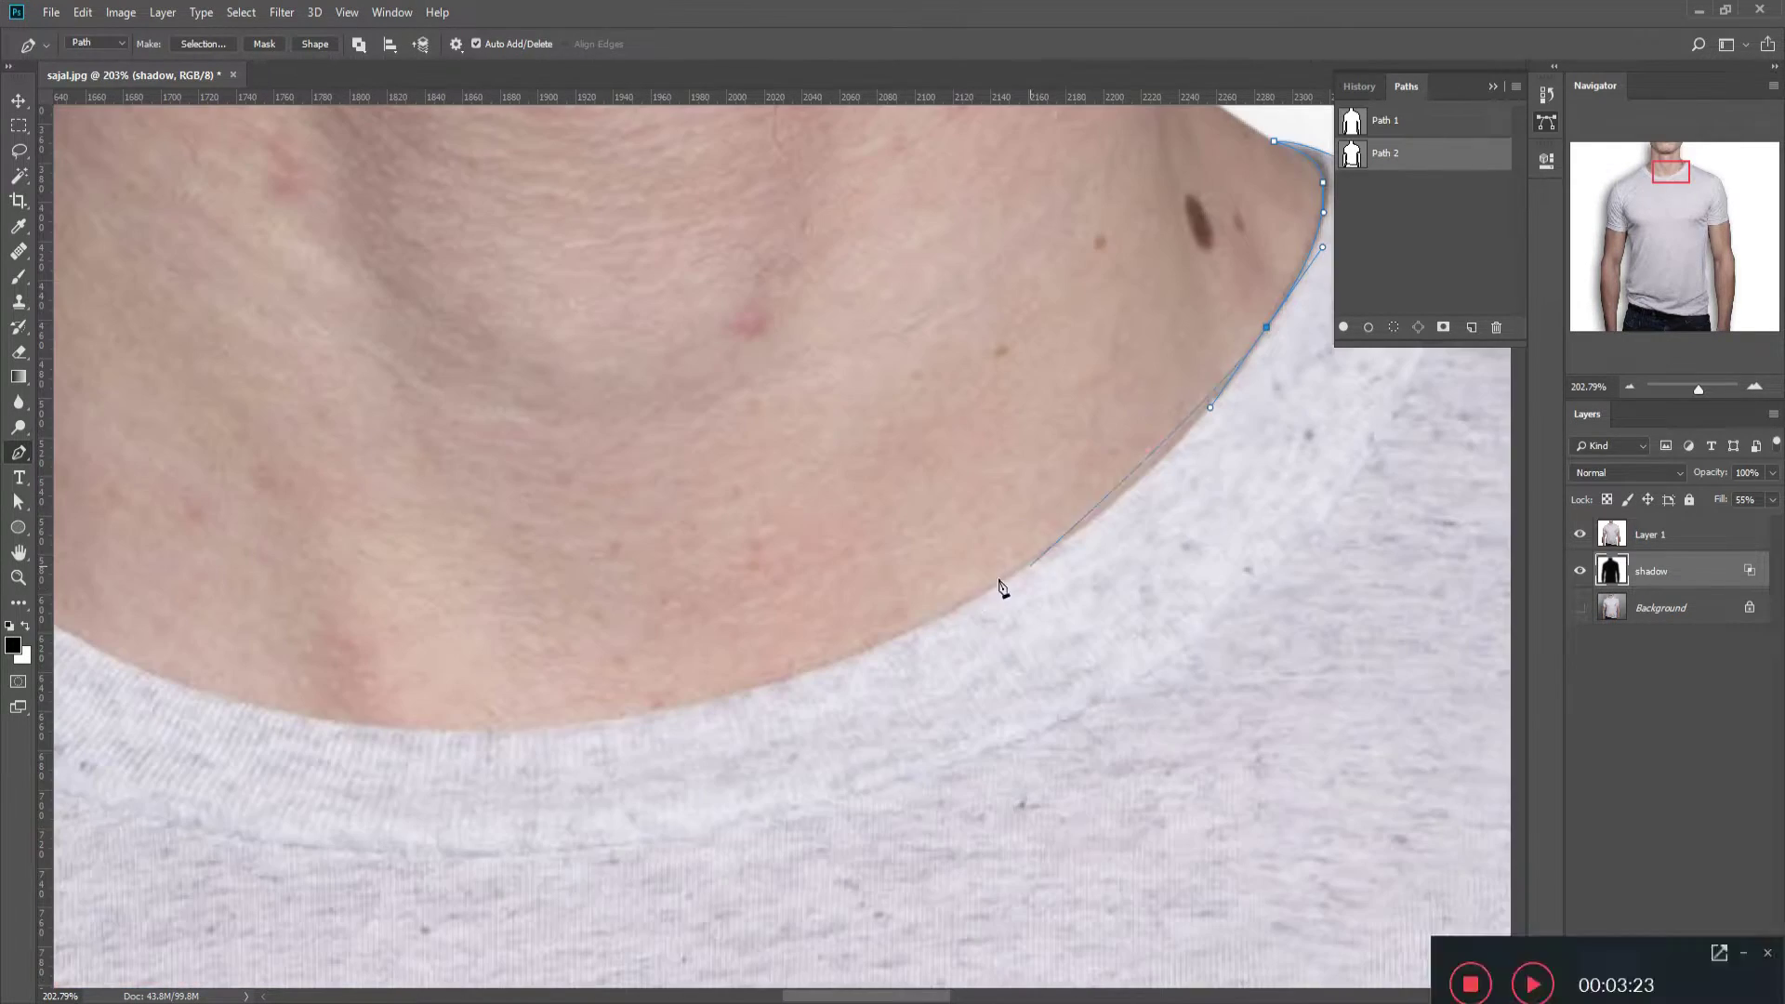
{"action": "mouse_move", "coordinate": [965, 604]}
{"action": "left_mouse_down"}
{"action": "mouse_move", "coordinate": [826, 679]}
{"action": "mouse_move", "coordinate": [627, 602]}
{"action": "left_mouse_up"}
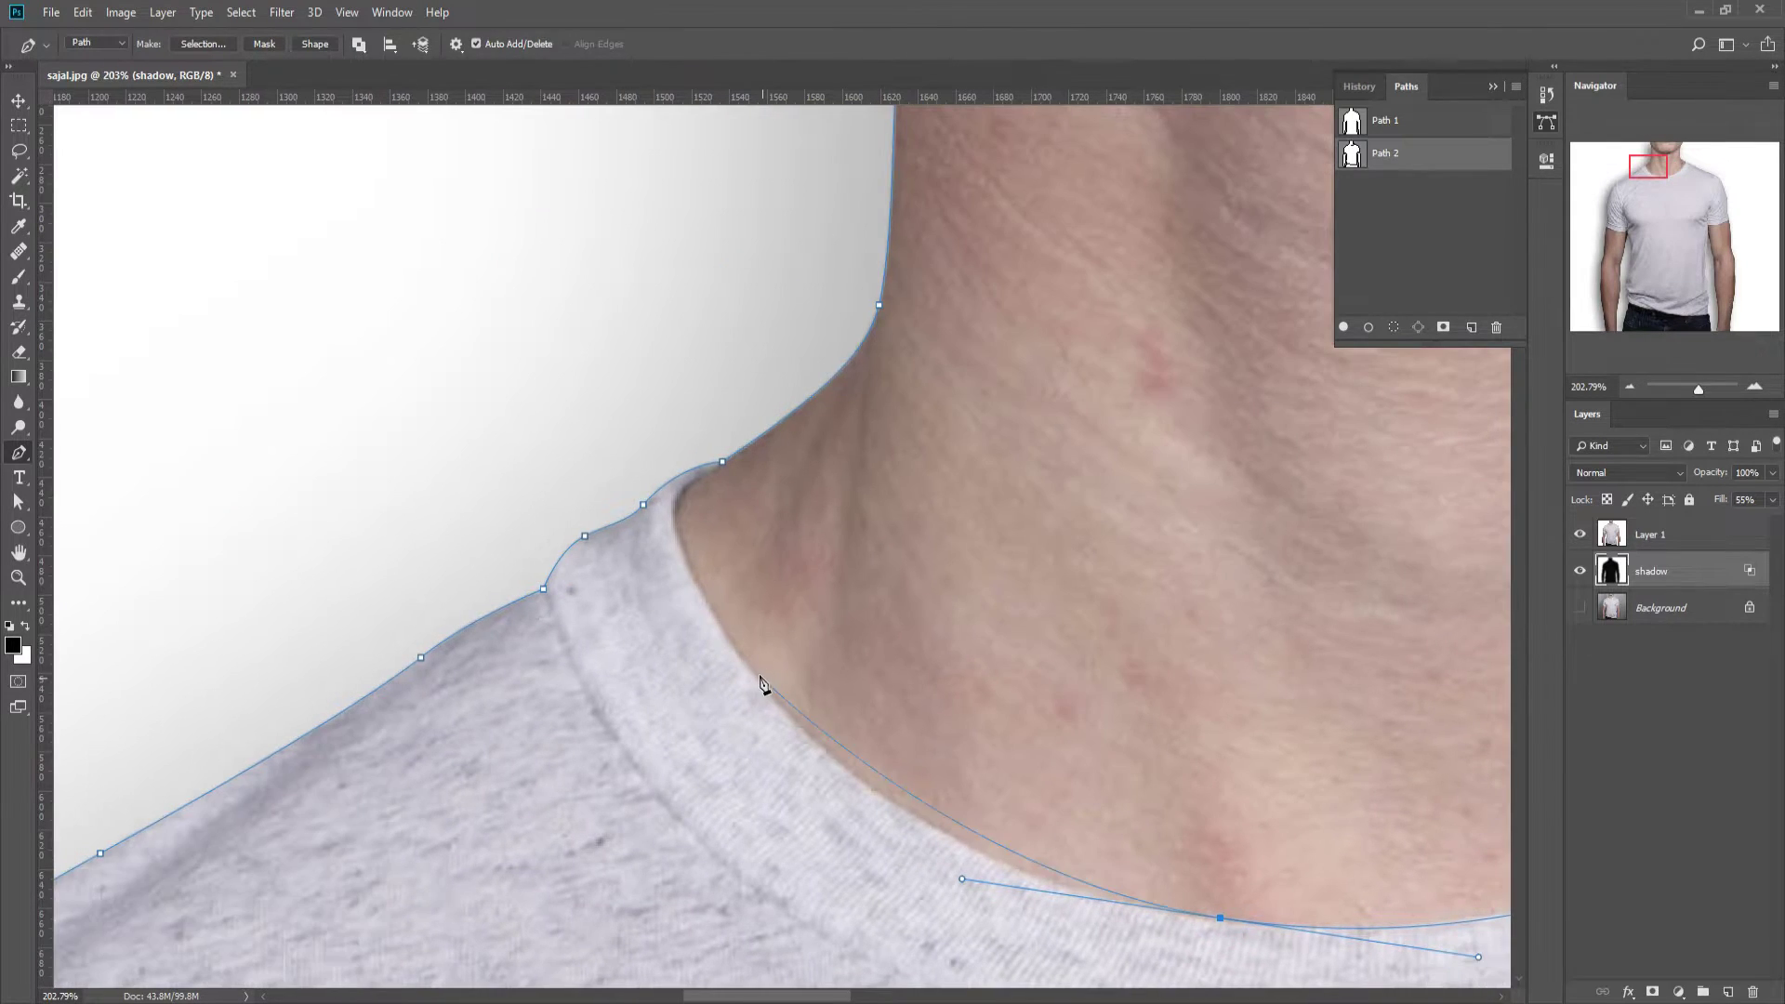
{"action": "left_click_drag", "start_coordinate": [750, 666], "coordinate": [688, 575]}
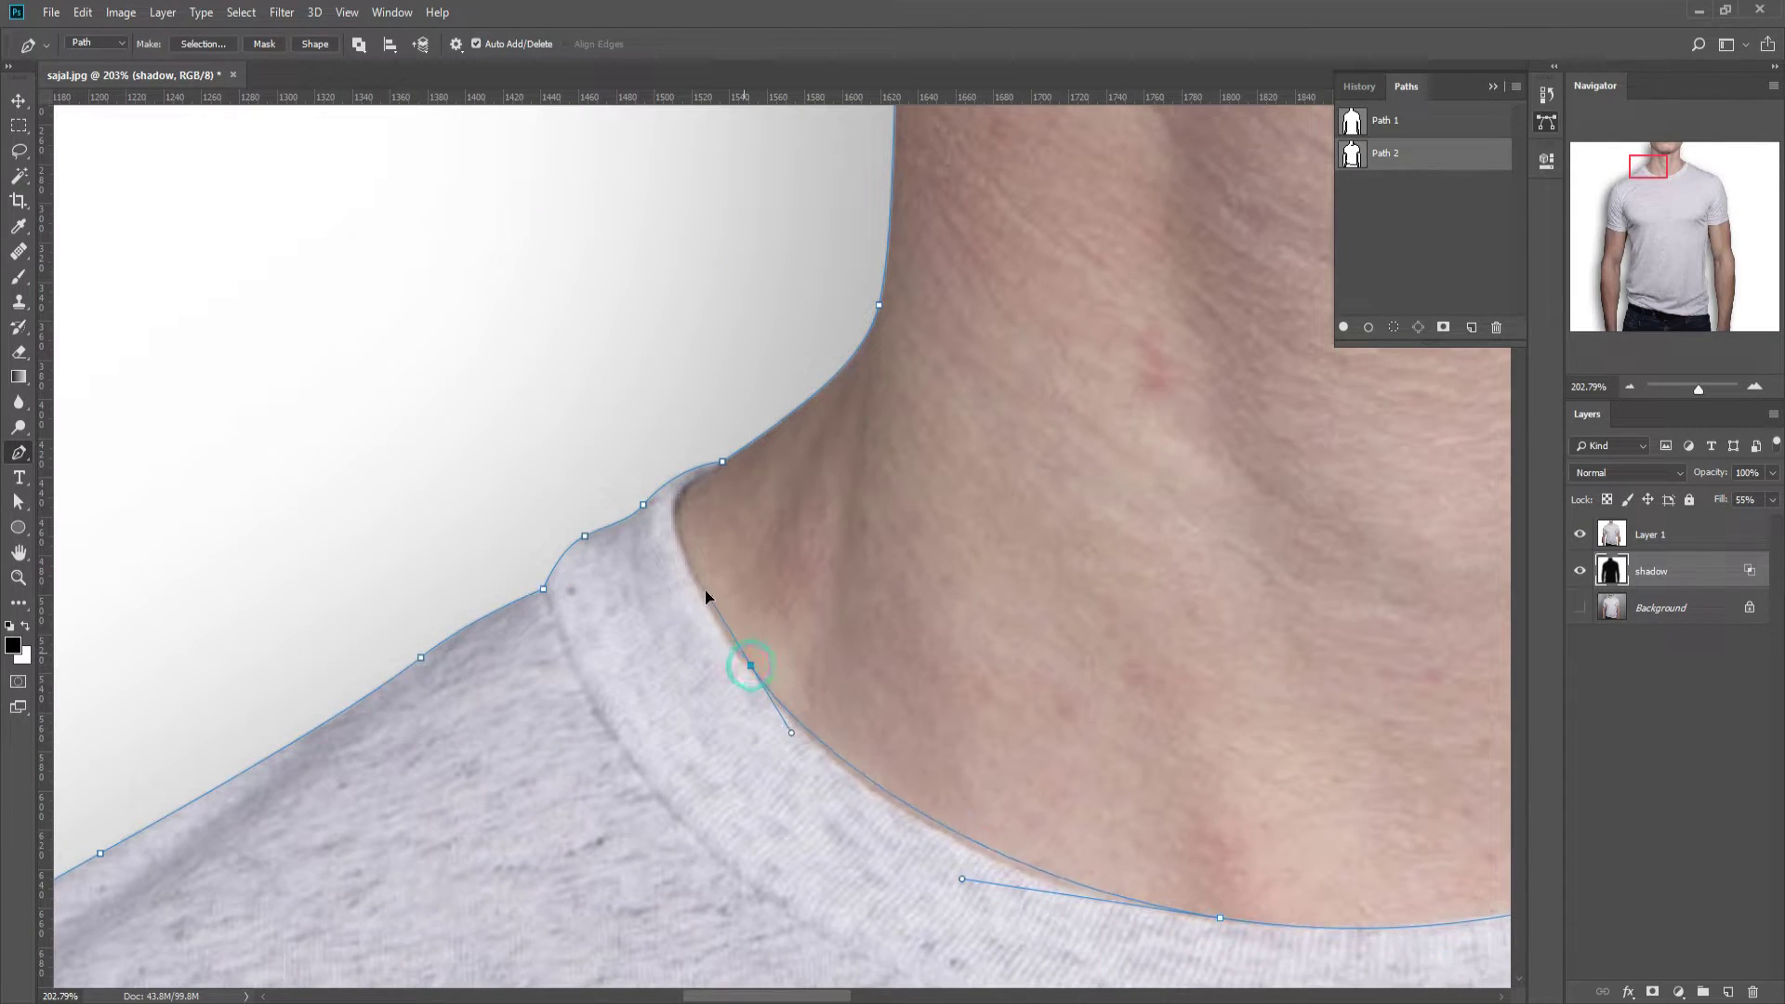
{"action": "left_click", "coordinate": [723, 462]}
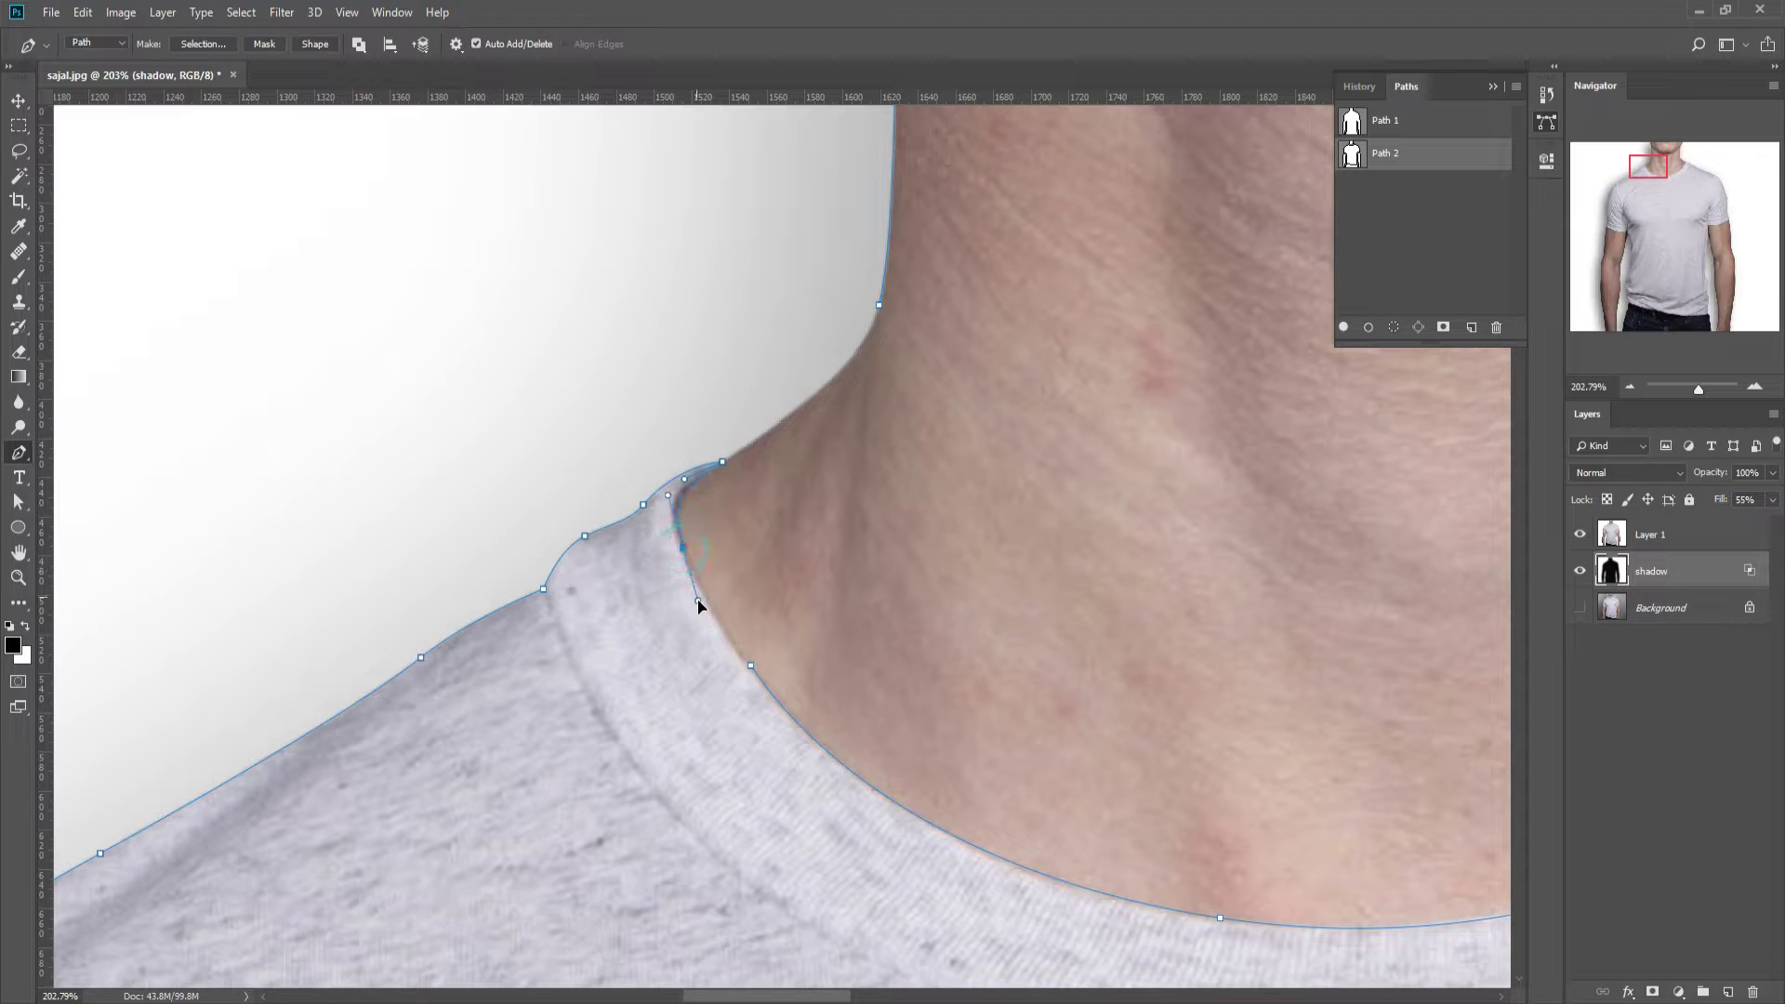
- Delete the leftover anchor points on the arms and jeans
{"action": "scroll", "coordinate": [816, 677], "scroll_direction": "down", "scroll_amount": 5}
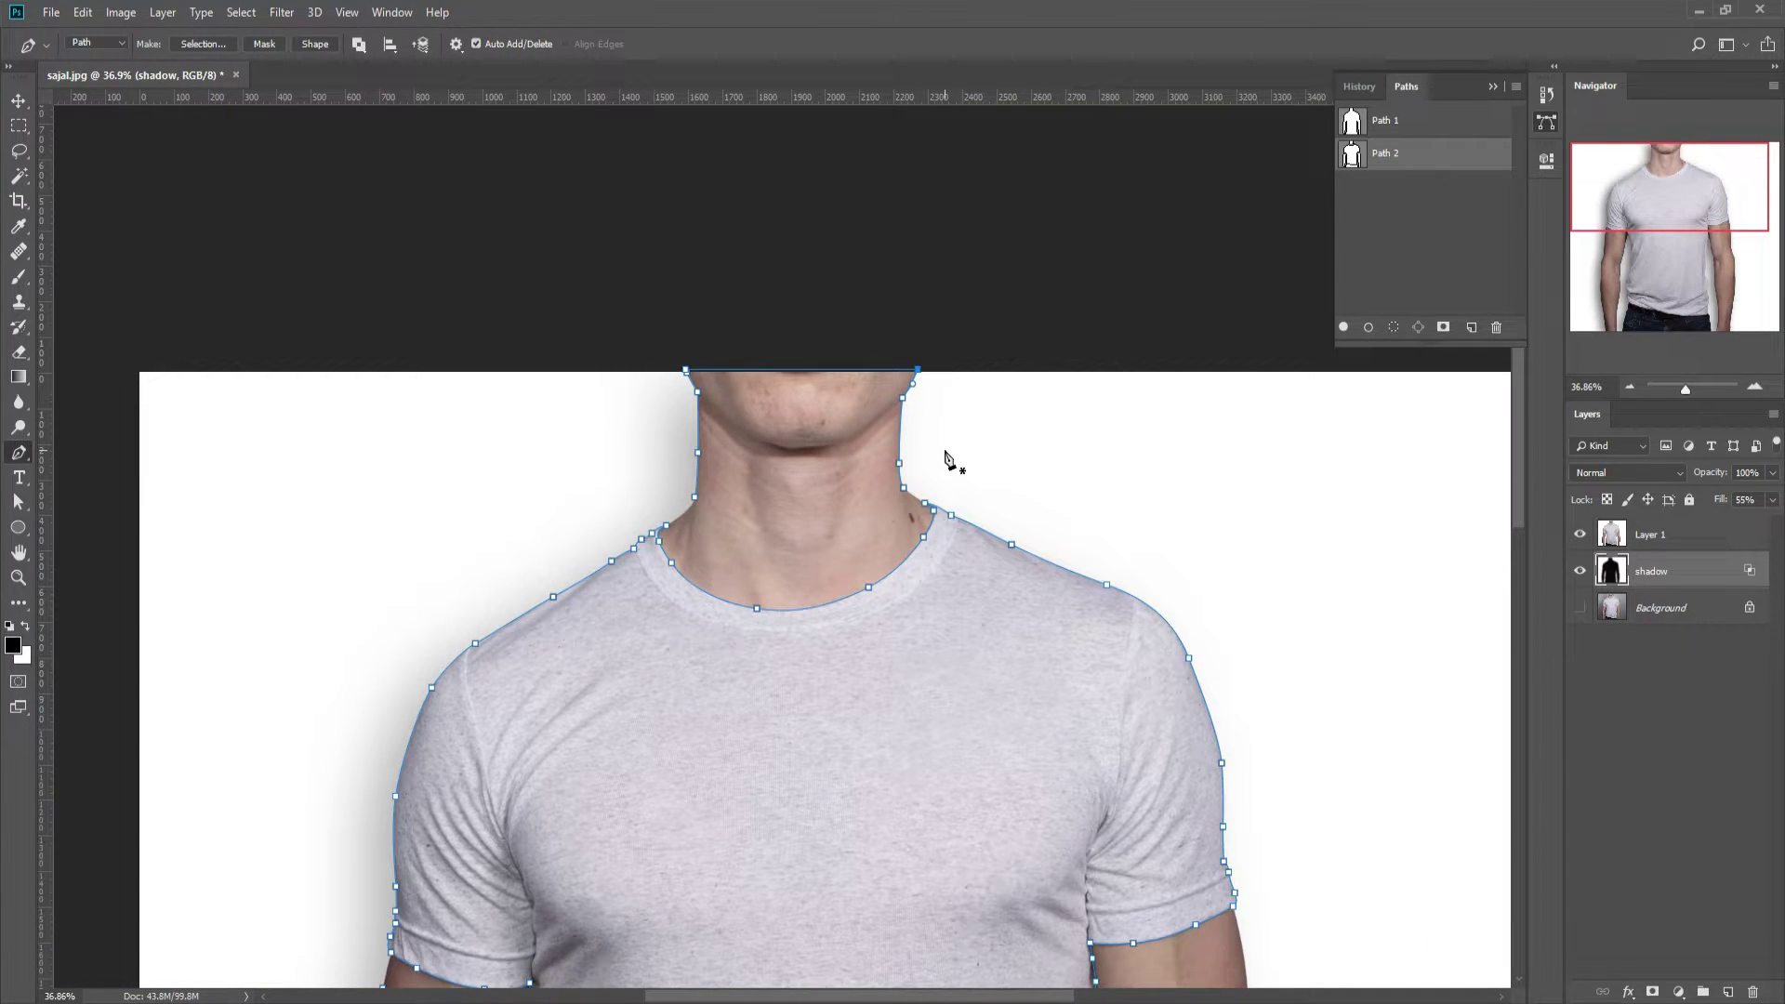
{"action": "scroll", "coordinate": [949, 460], "scroll_direction": "down", "scroll_amount": 5}
{"action": "scroll", "coordinate": [857, 467], "scroll_direction": "down", "scroll_amount": 3}
{"action": "scroll", "coordinate": [744, 558], "scroll_direction": "down", "scroll_amount": 2}
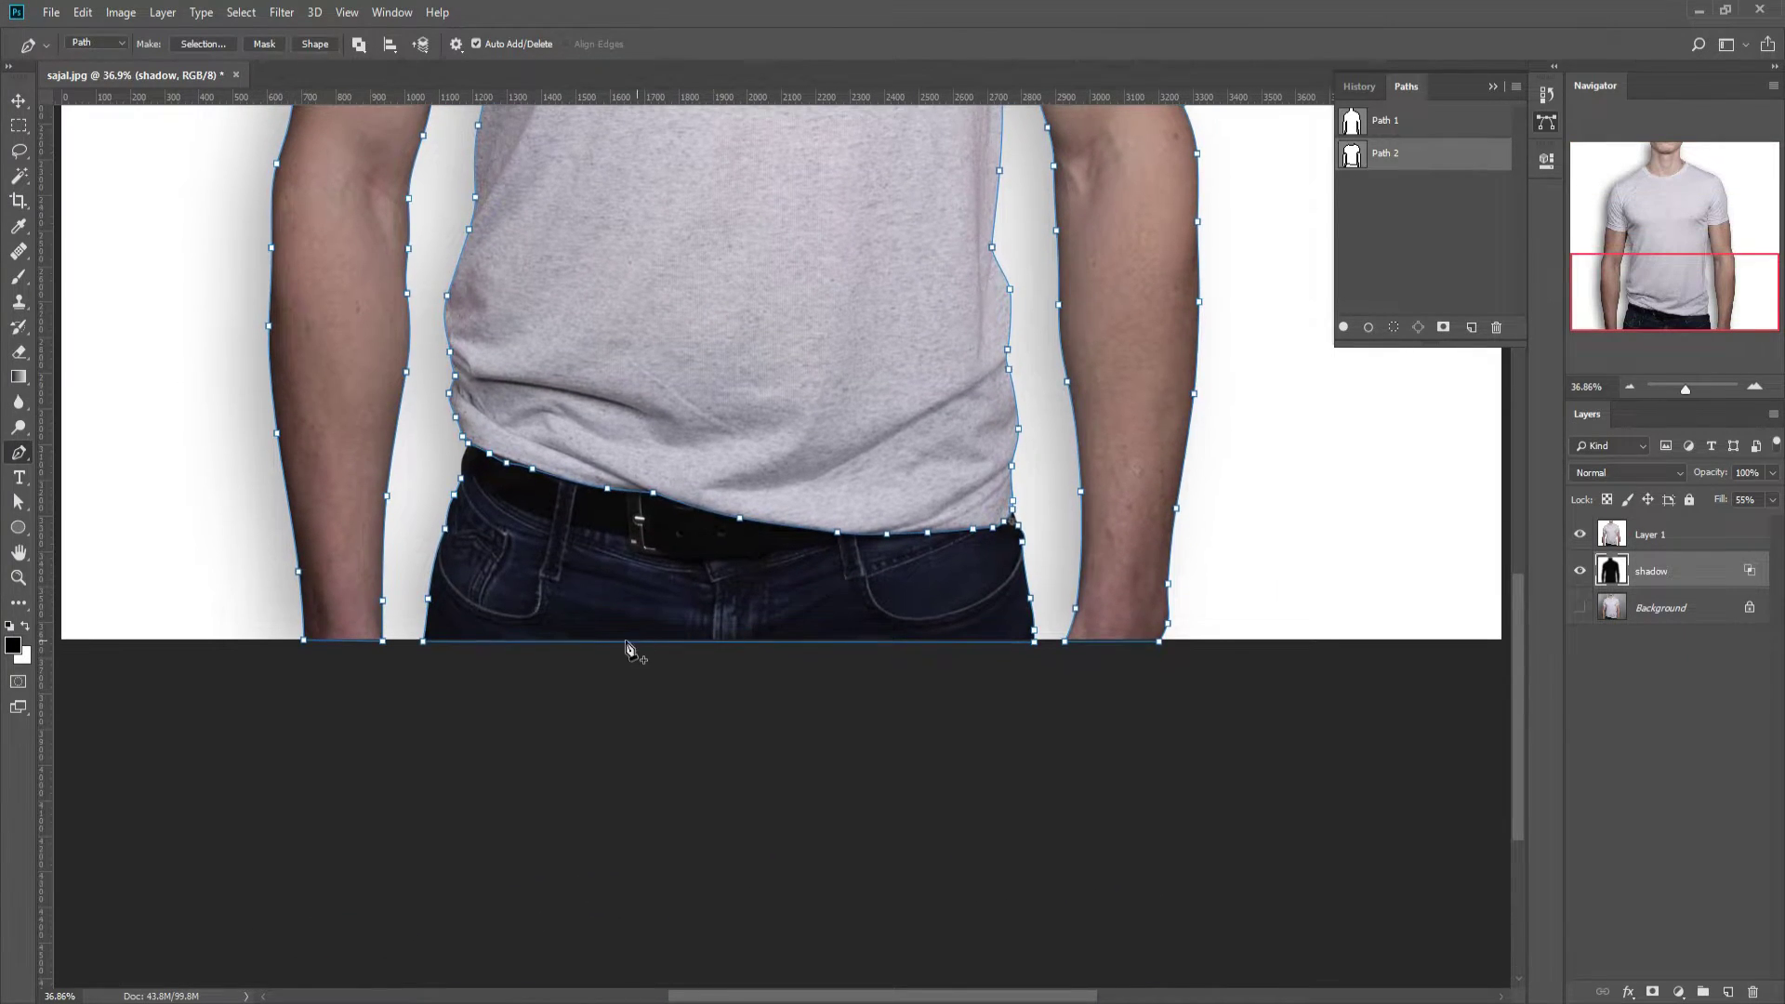
{"action": "left_click_drag", "start_coordinate": [614, 697], "coordinate": [316, 572]}
{"action": "key", "text": "Delete"}
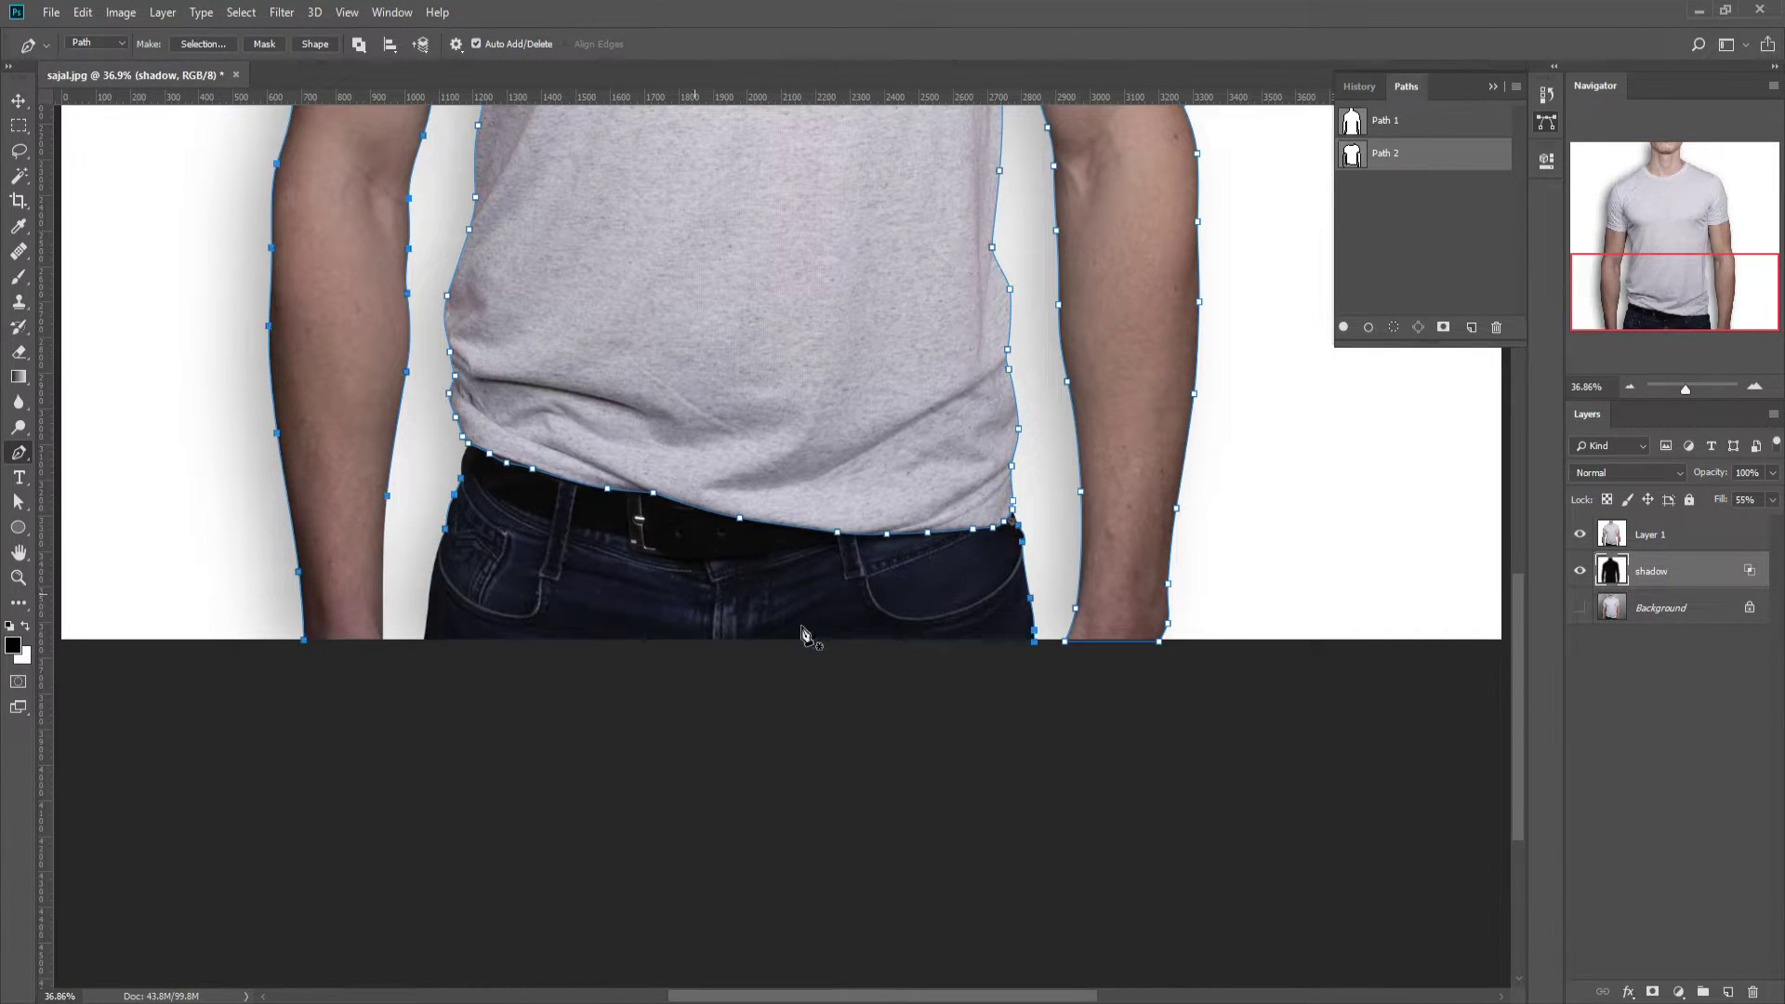
{"action": "left_click_drag", "start_coordinate": [1235, 598], "coordinate": [968, 713]}
{"action": "key", "text": "Delete"}
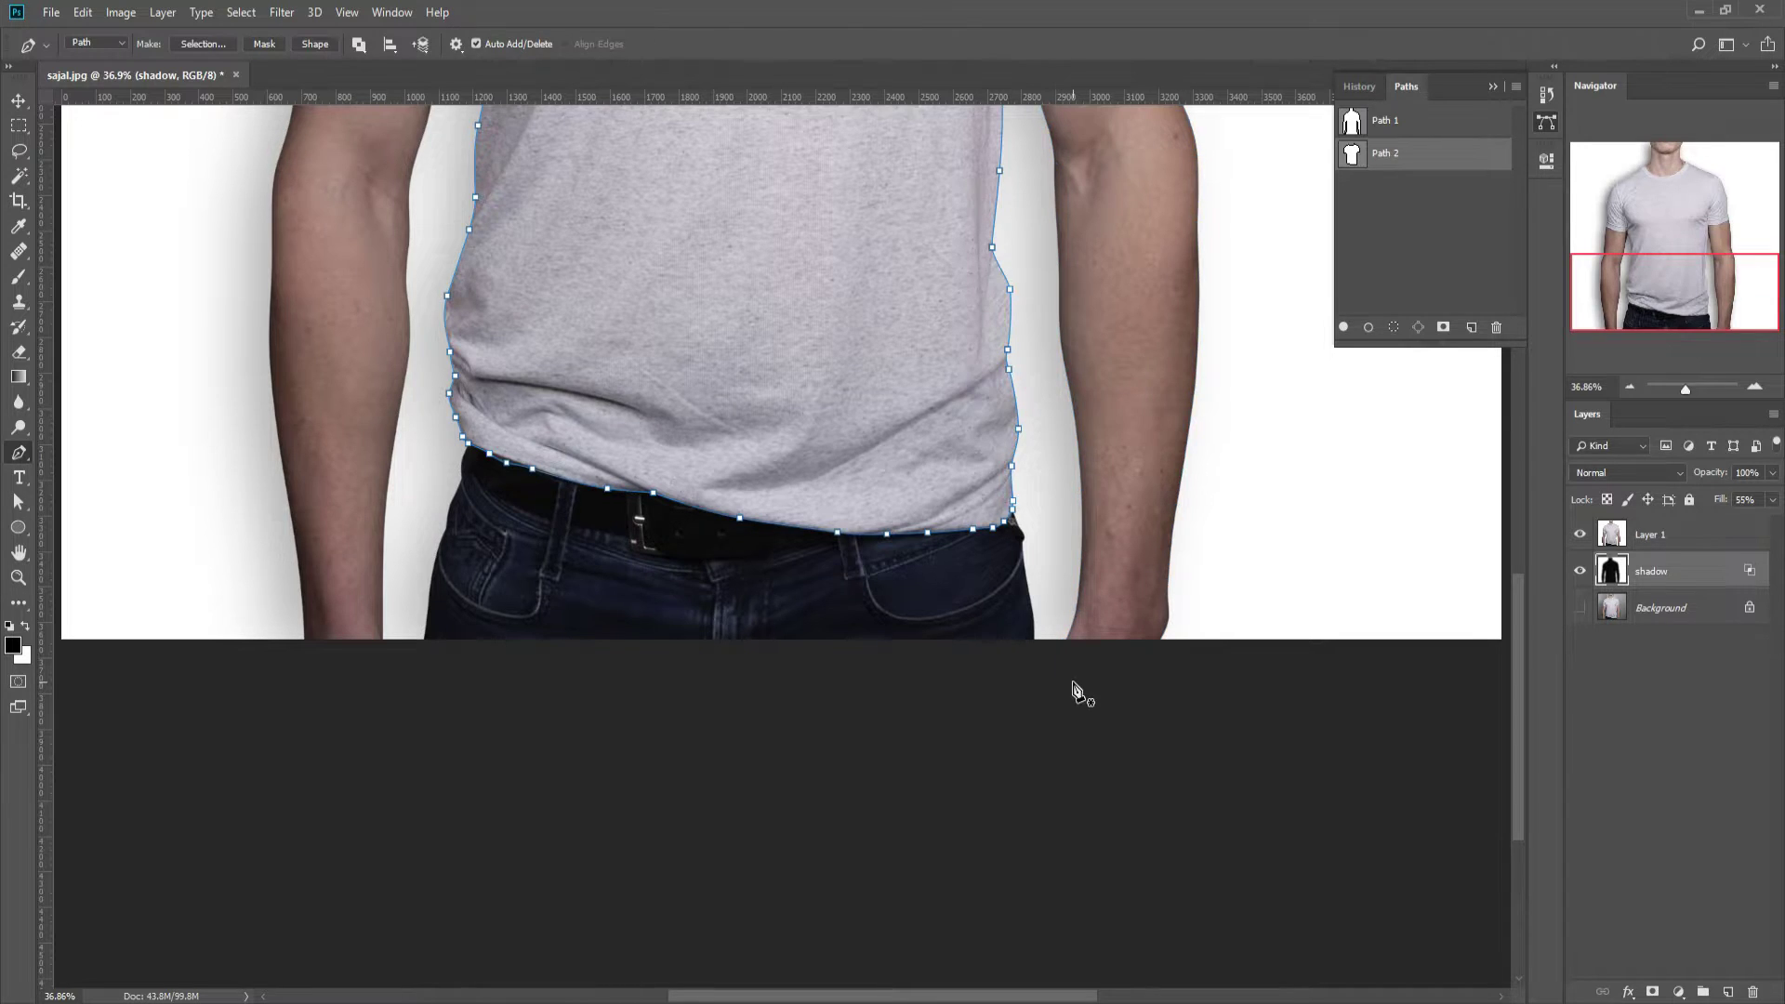
{"action": "scroll", "coordinate": [1086, 688], "scroll_direction": "up", "scroll_amount": 5}
{"action": "scroll", "coordinate": [1086, 688], "scroll_direction": "down", "scroll_amount": 1}
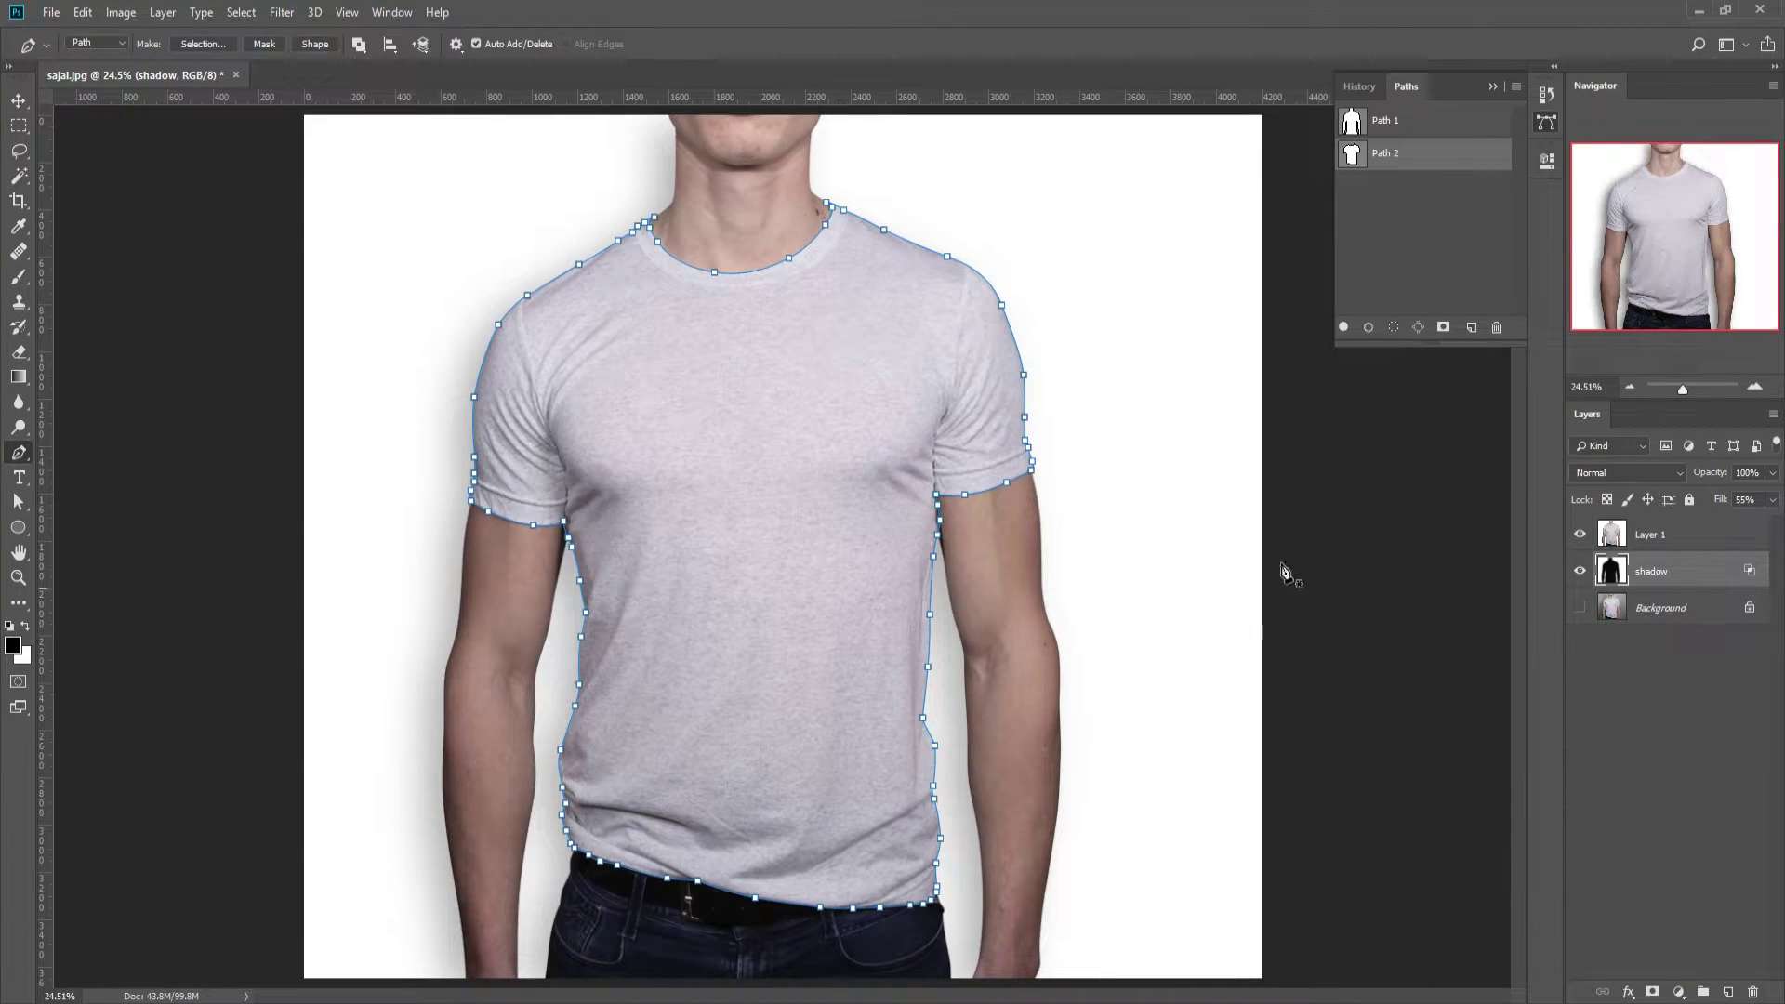
- Load Path 2 as a selection and feather it
{"action": "left_click", "coordinate": [1354, 155], "text": "ctrl"}
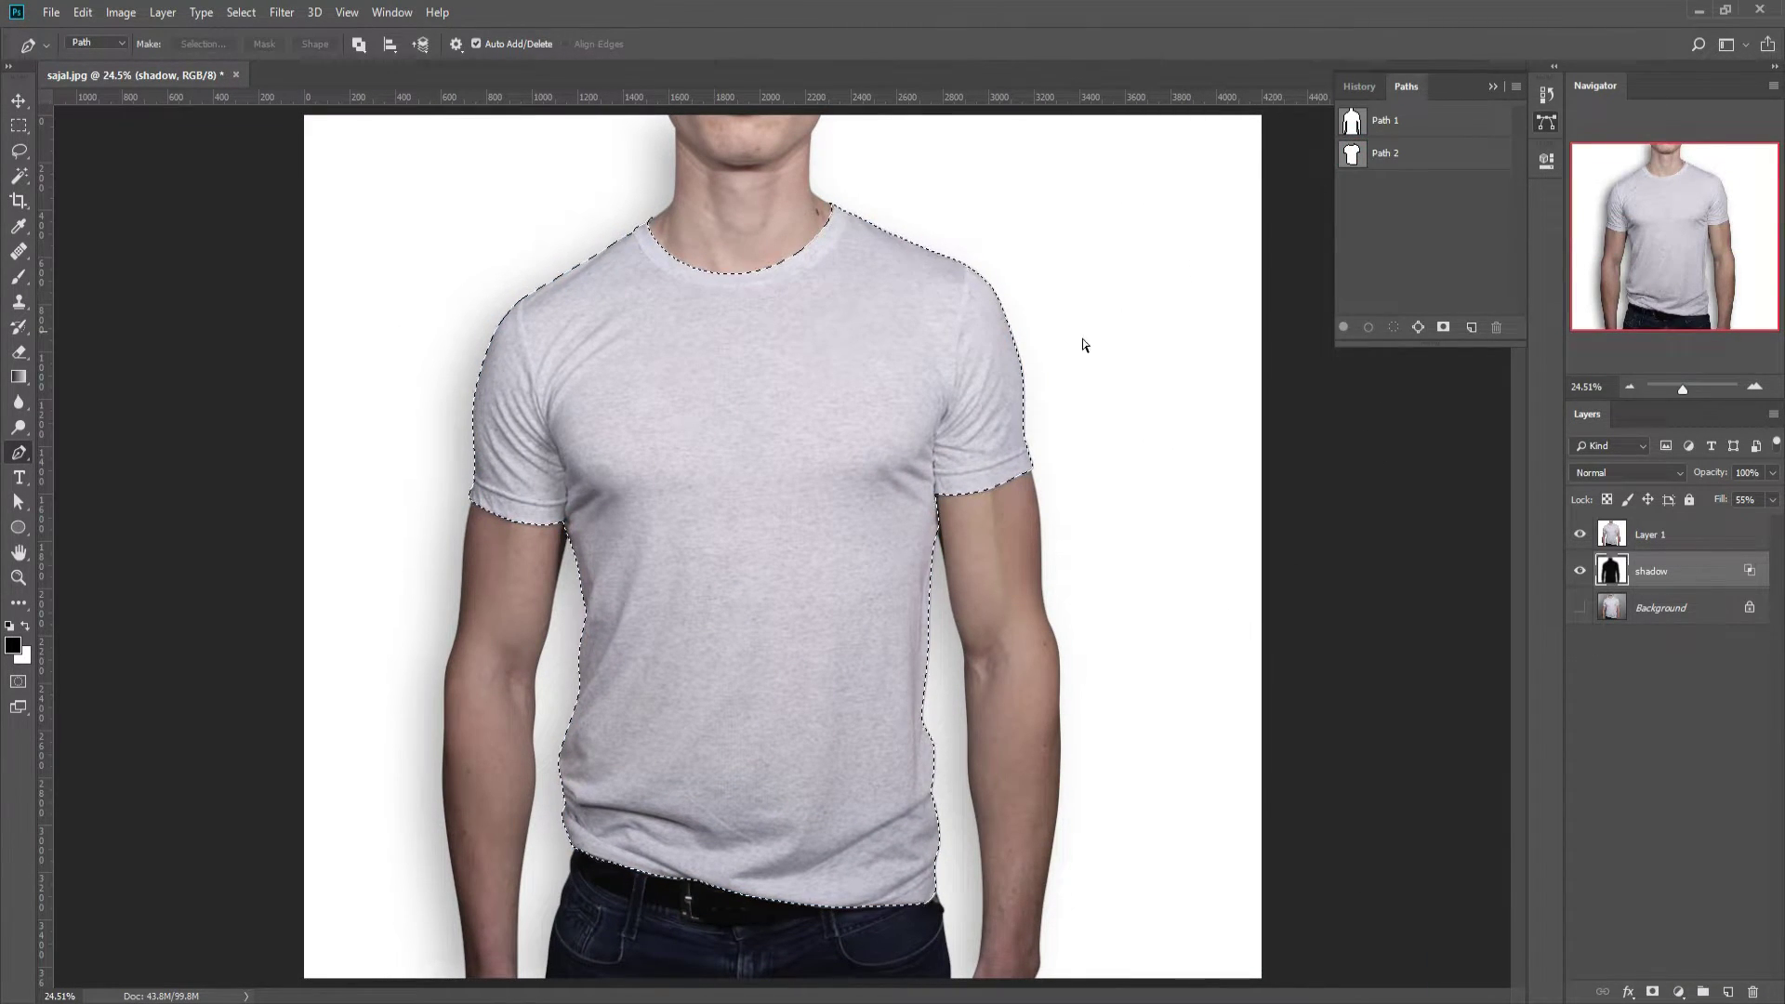
{"action": "left_click", "coordinate": [240, 12]}
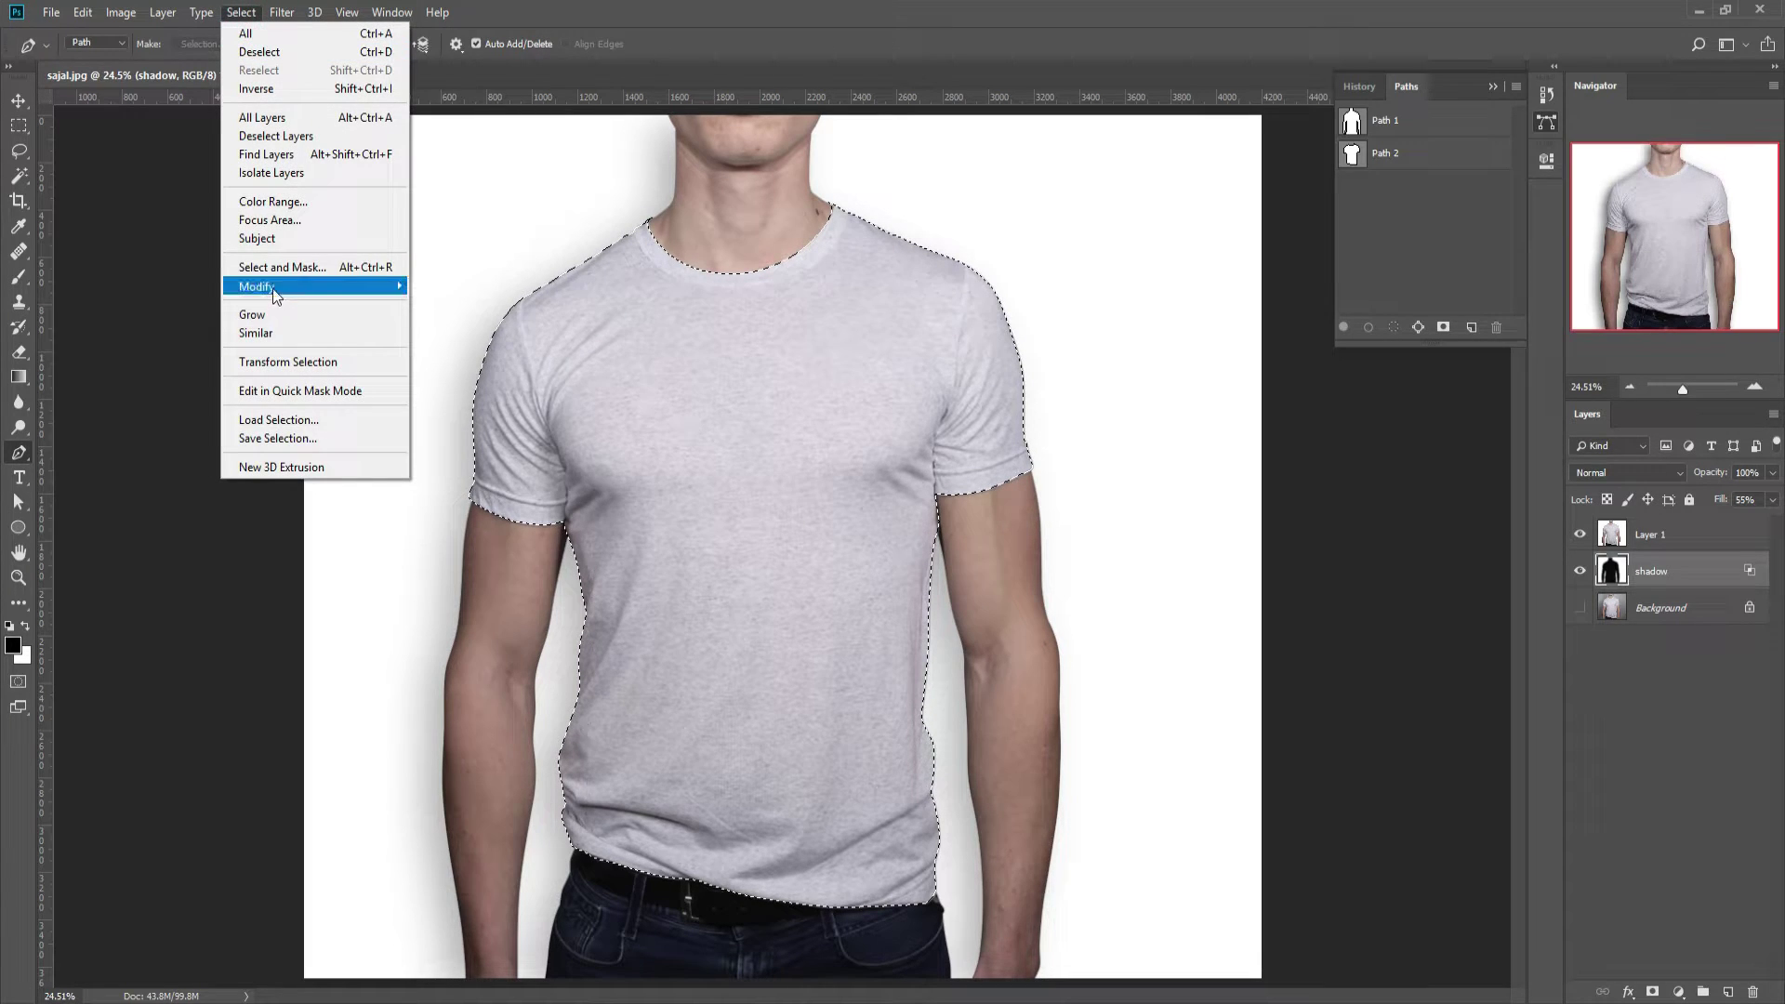
{"action": "left_click", "coordinate": [454, 359]}
{"action": "key", "text": "Return"}
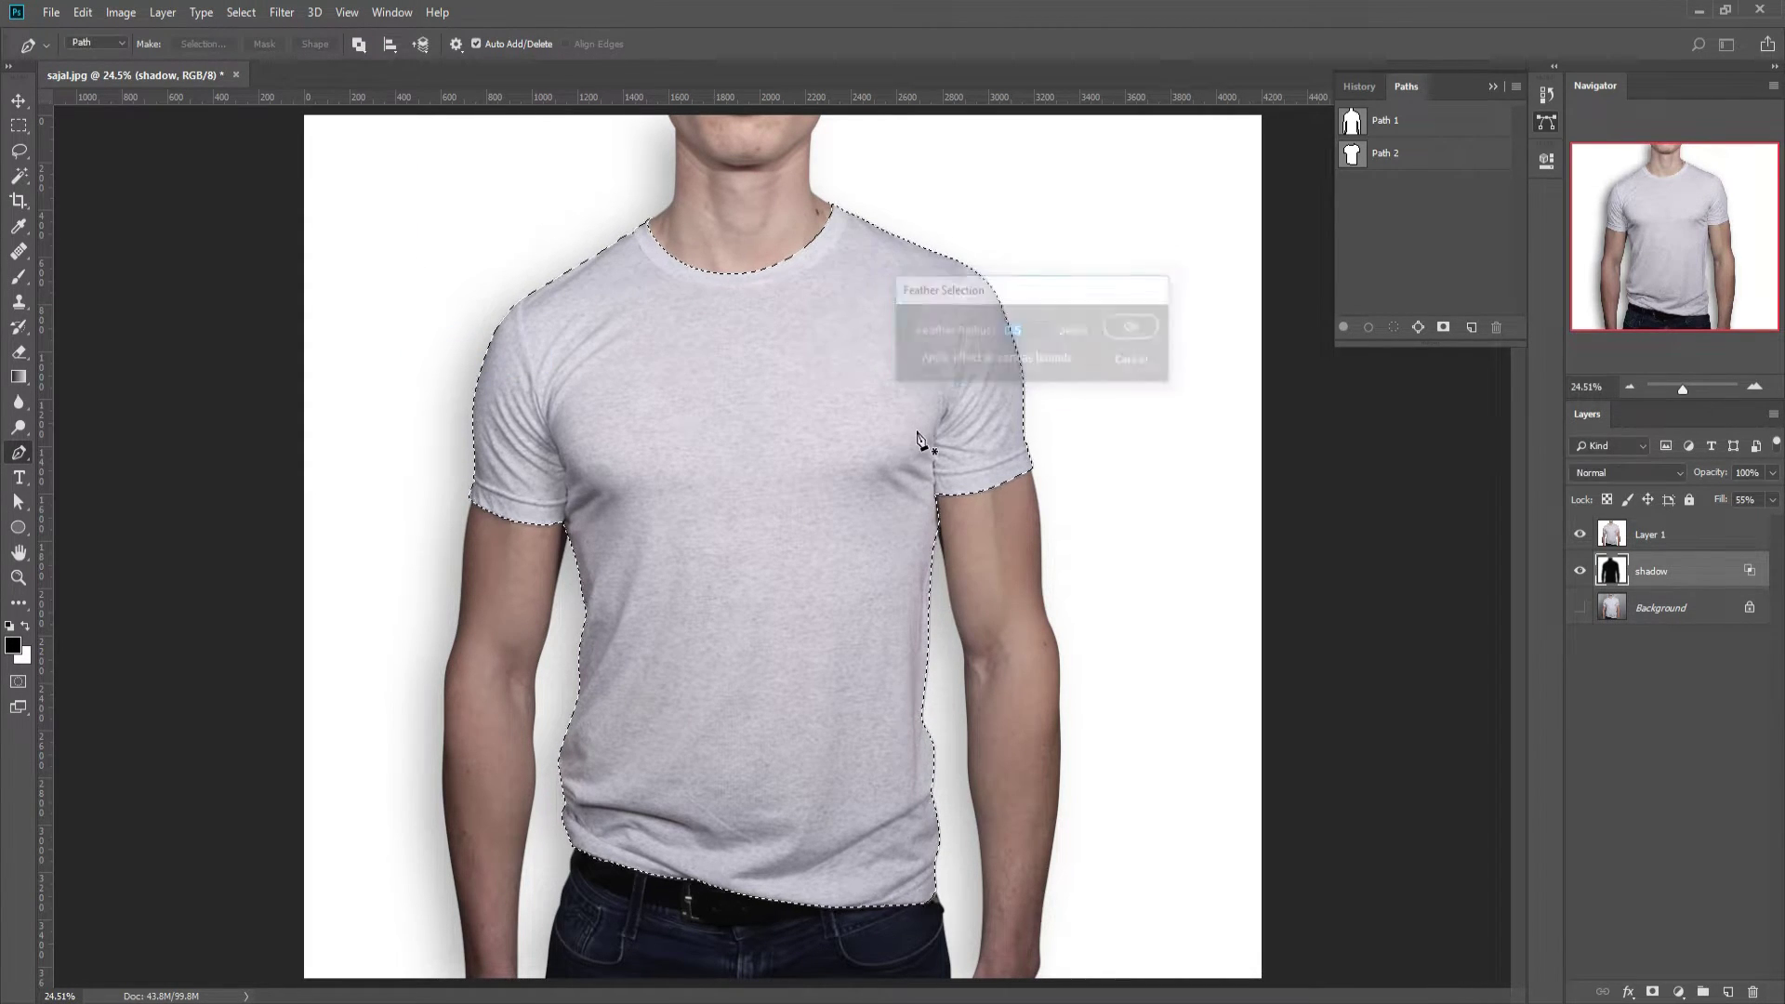
- Add a new group above Layer 1 masked to the shirt selection
{"action": "left_click", "coordinate": [1664, 535]}
{"action": "left_click", "coordinate": [1702, 992]}
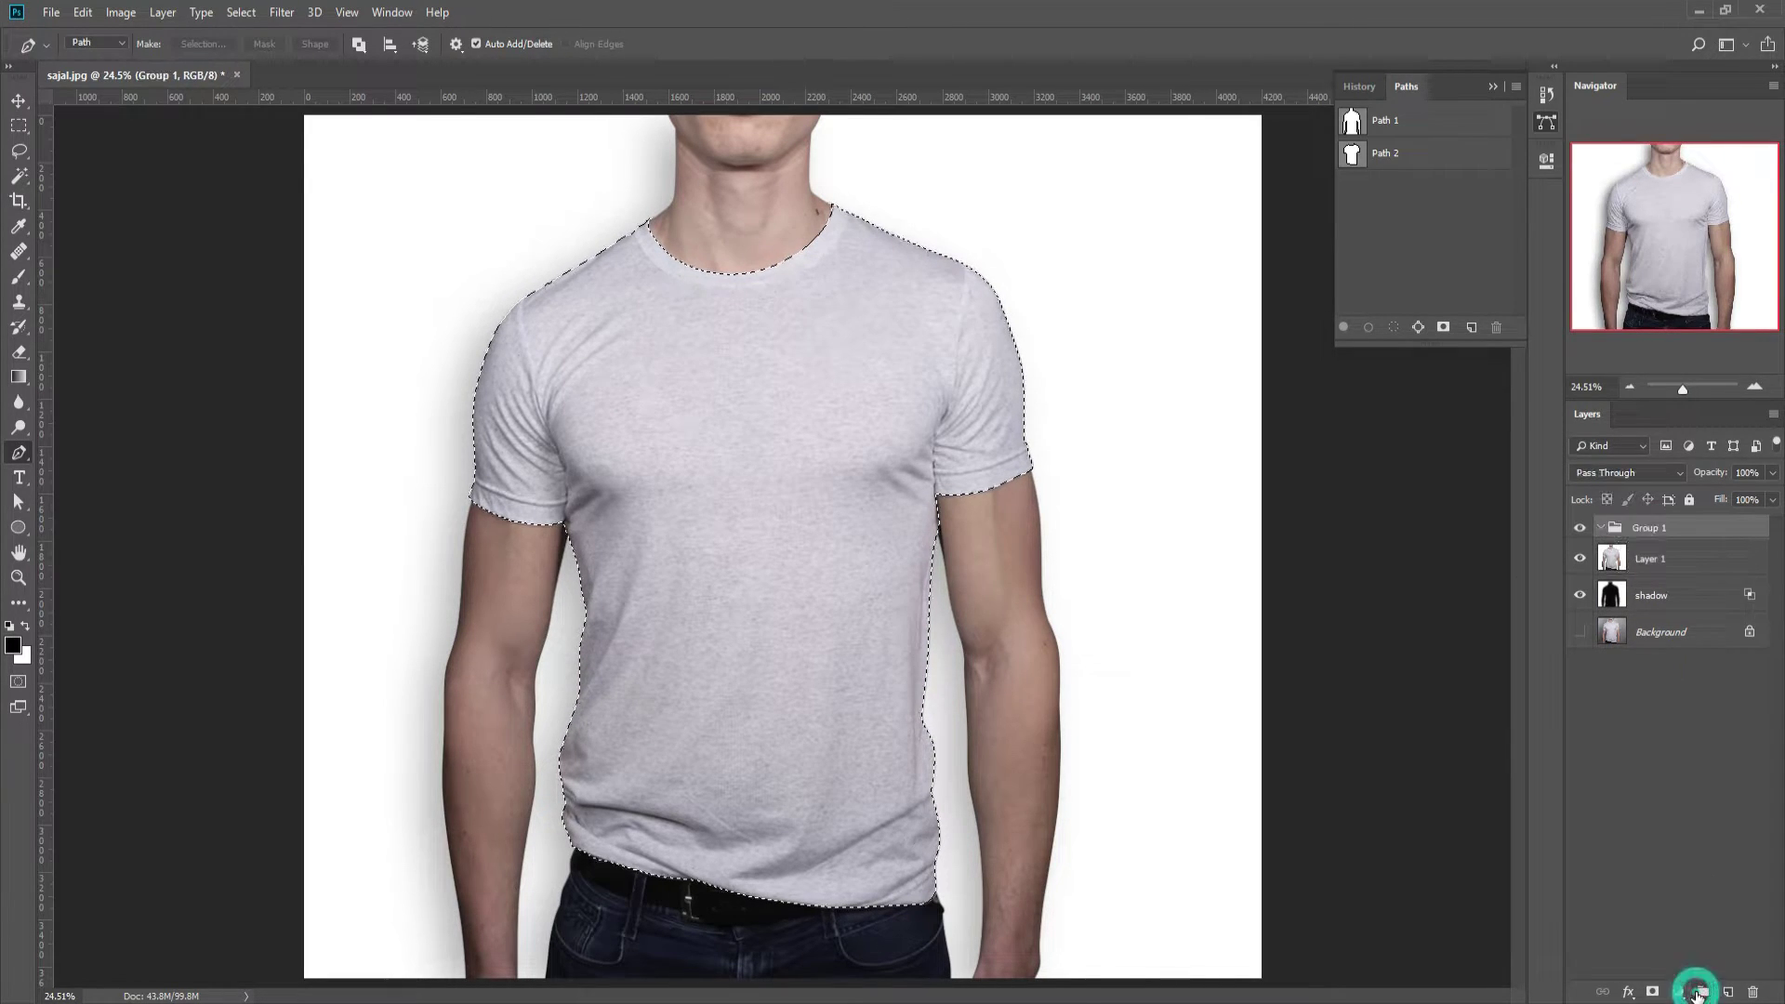
{"action": "left_click", "coordinate": [1652, 993]}
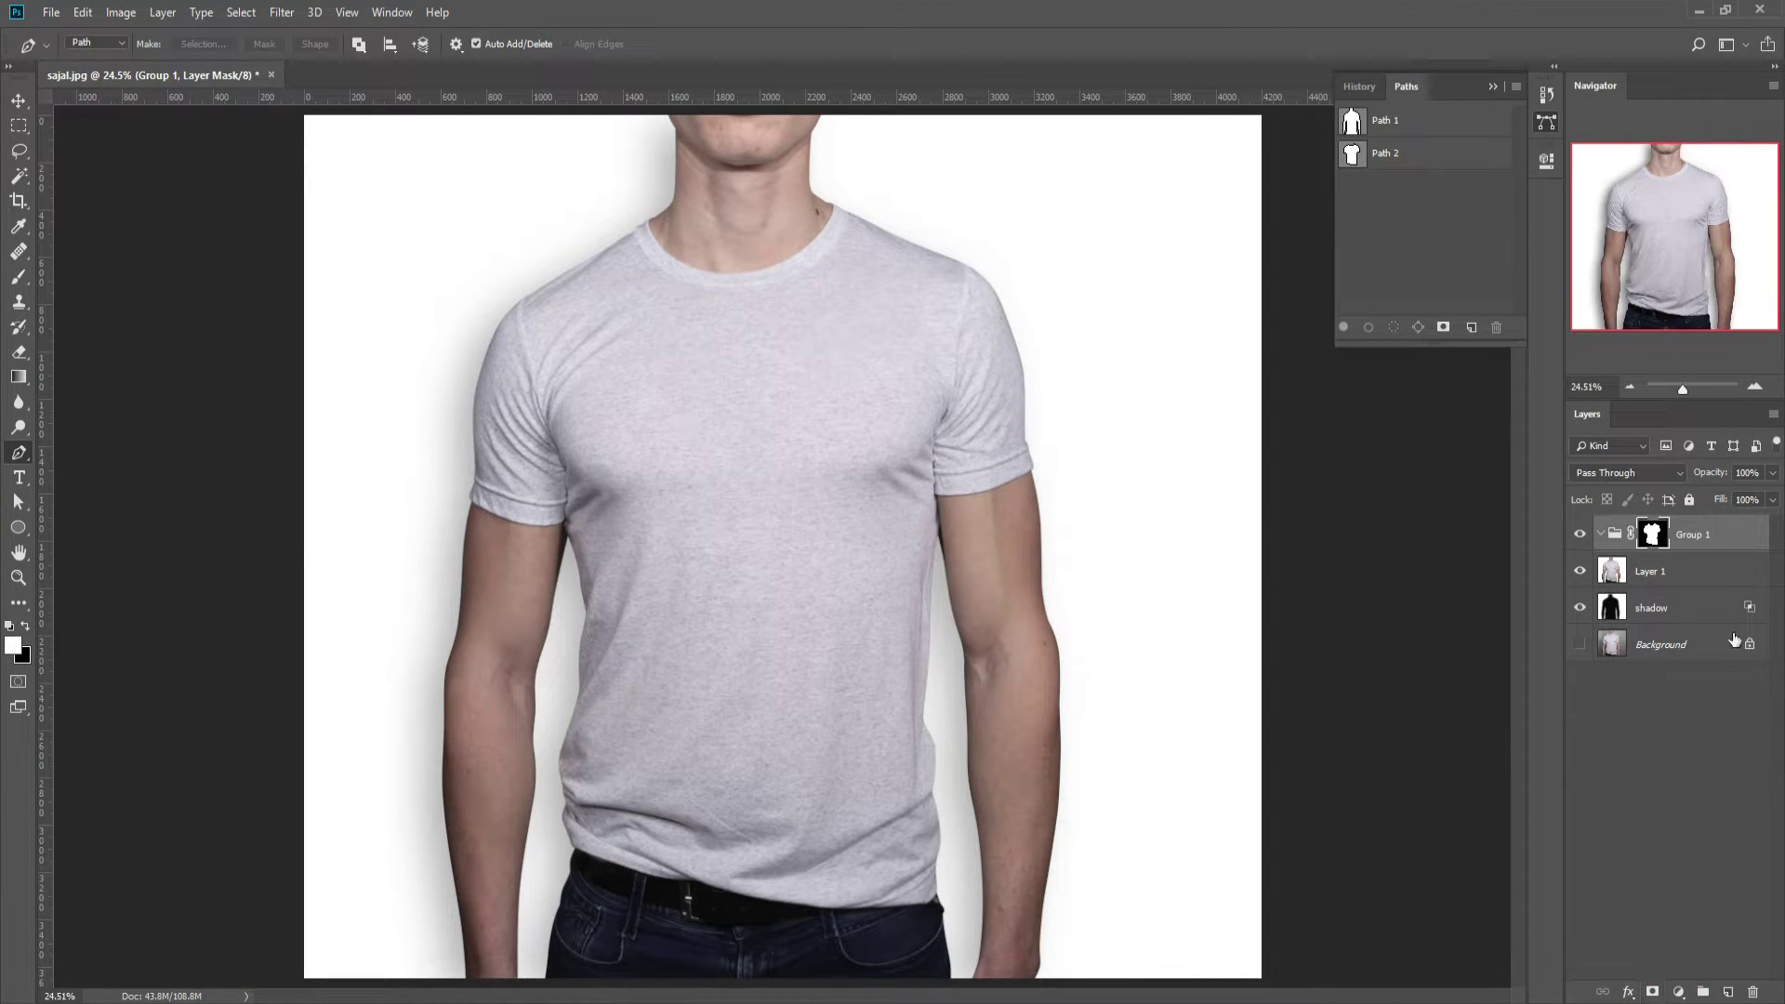
- Rename Group 1 to t-shirt and drag in the blue-shirt mockup file
{"action": "double_click", "coordinate": [1690, 534]}
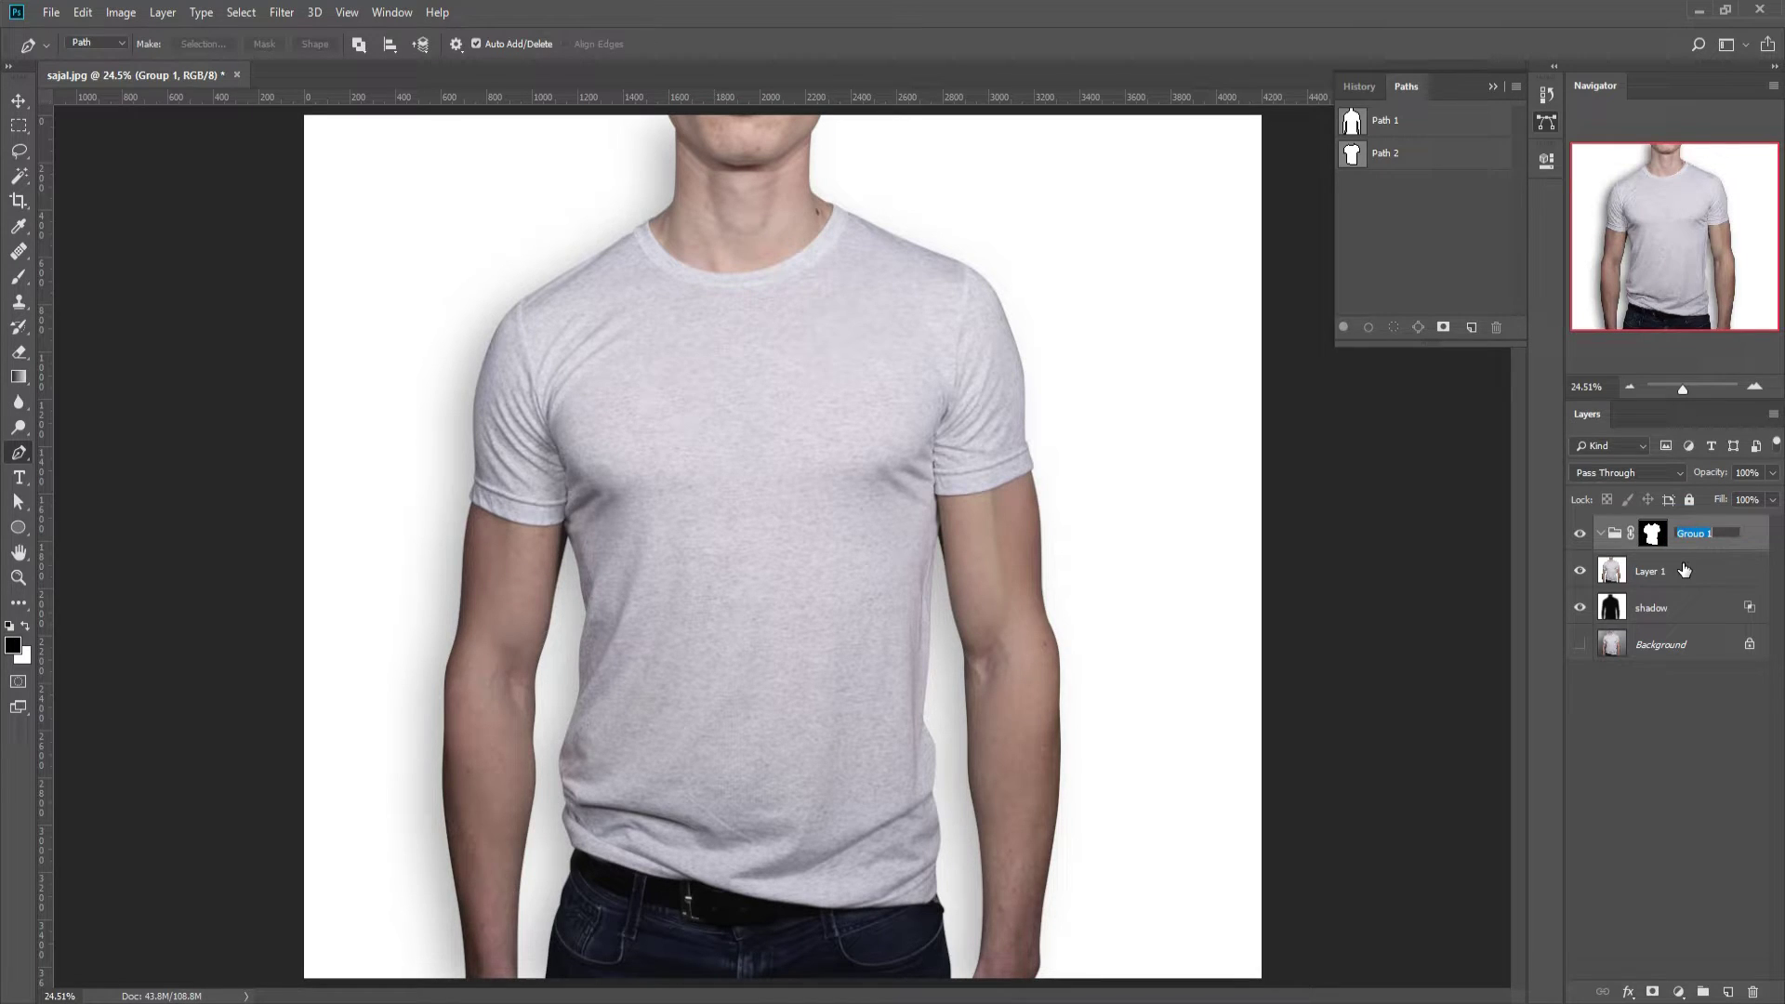
{"action": "key", "text": "BackSpace"}
{"action": "key", "text": "Return"}
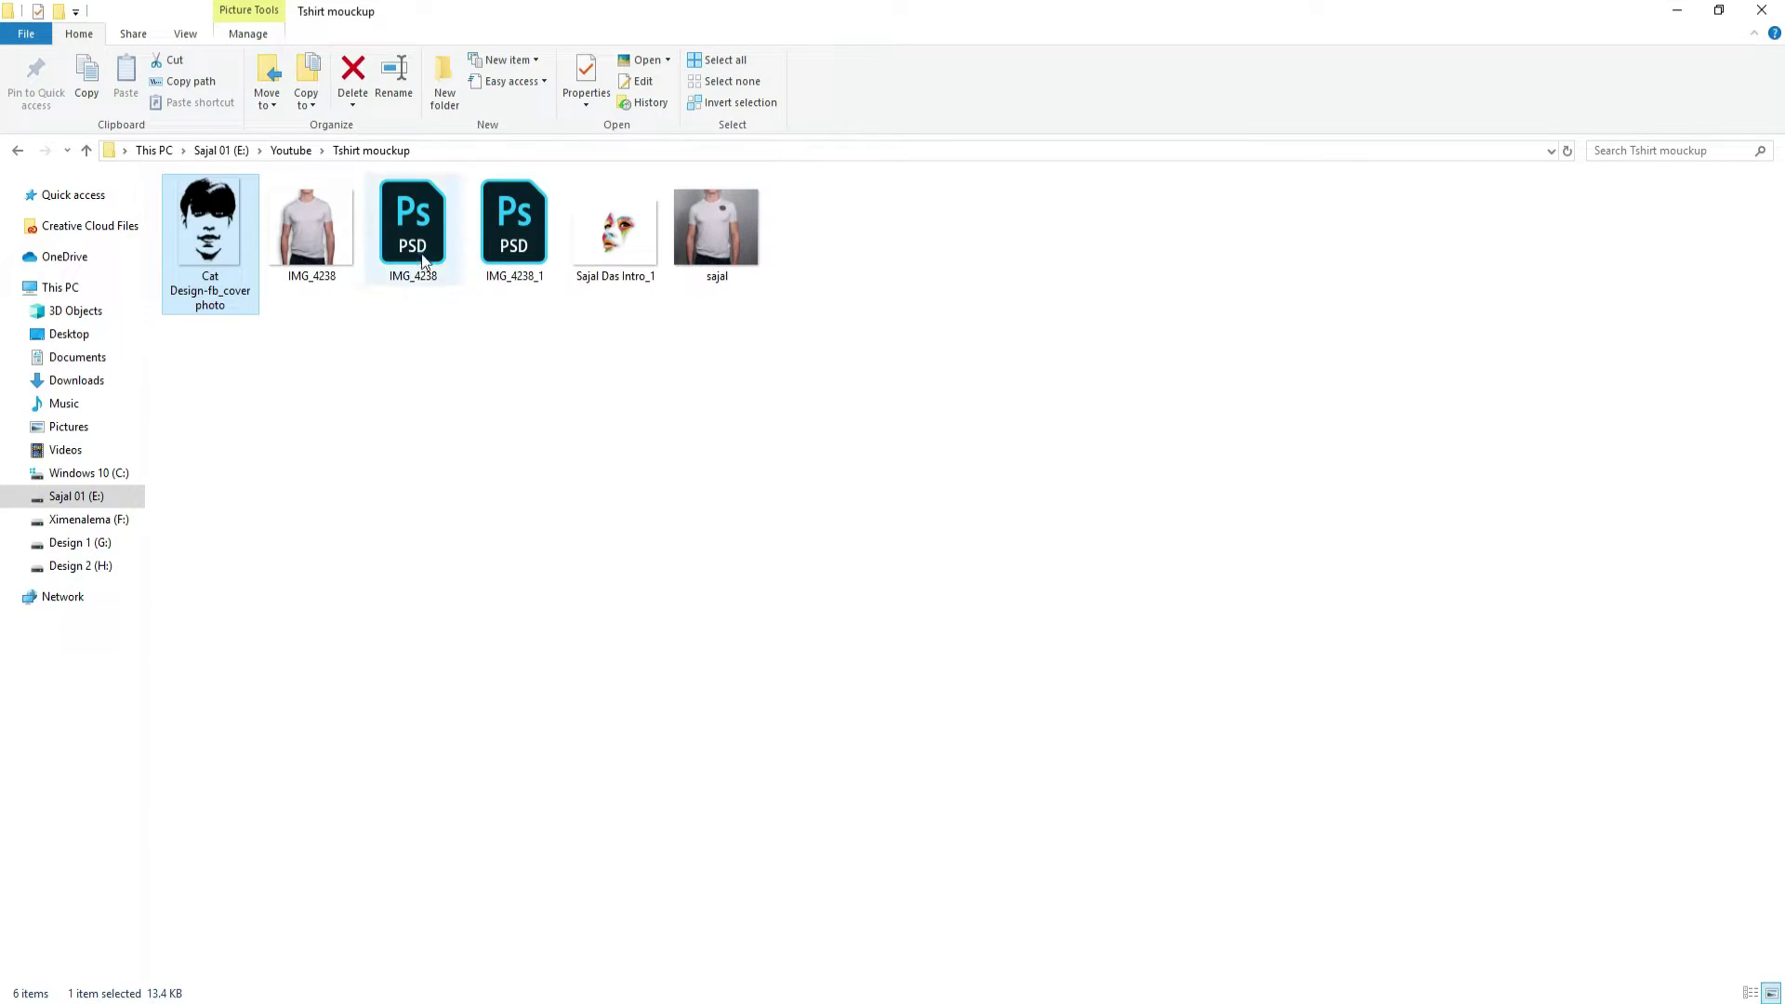
{"action": "mouse_move", "coordinate": [413, 228]}
{"action": "left_mouse_down"}
{"action": "mouse_move", "coordinate": [328, 892]}
{"action": "mouse_move", "coordinate": [924, 944]}
{"action": "left_mouse_up"}
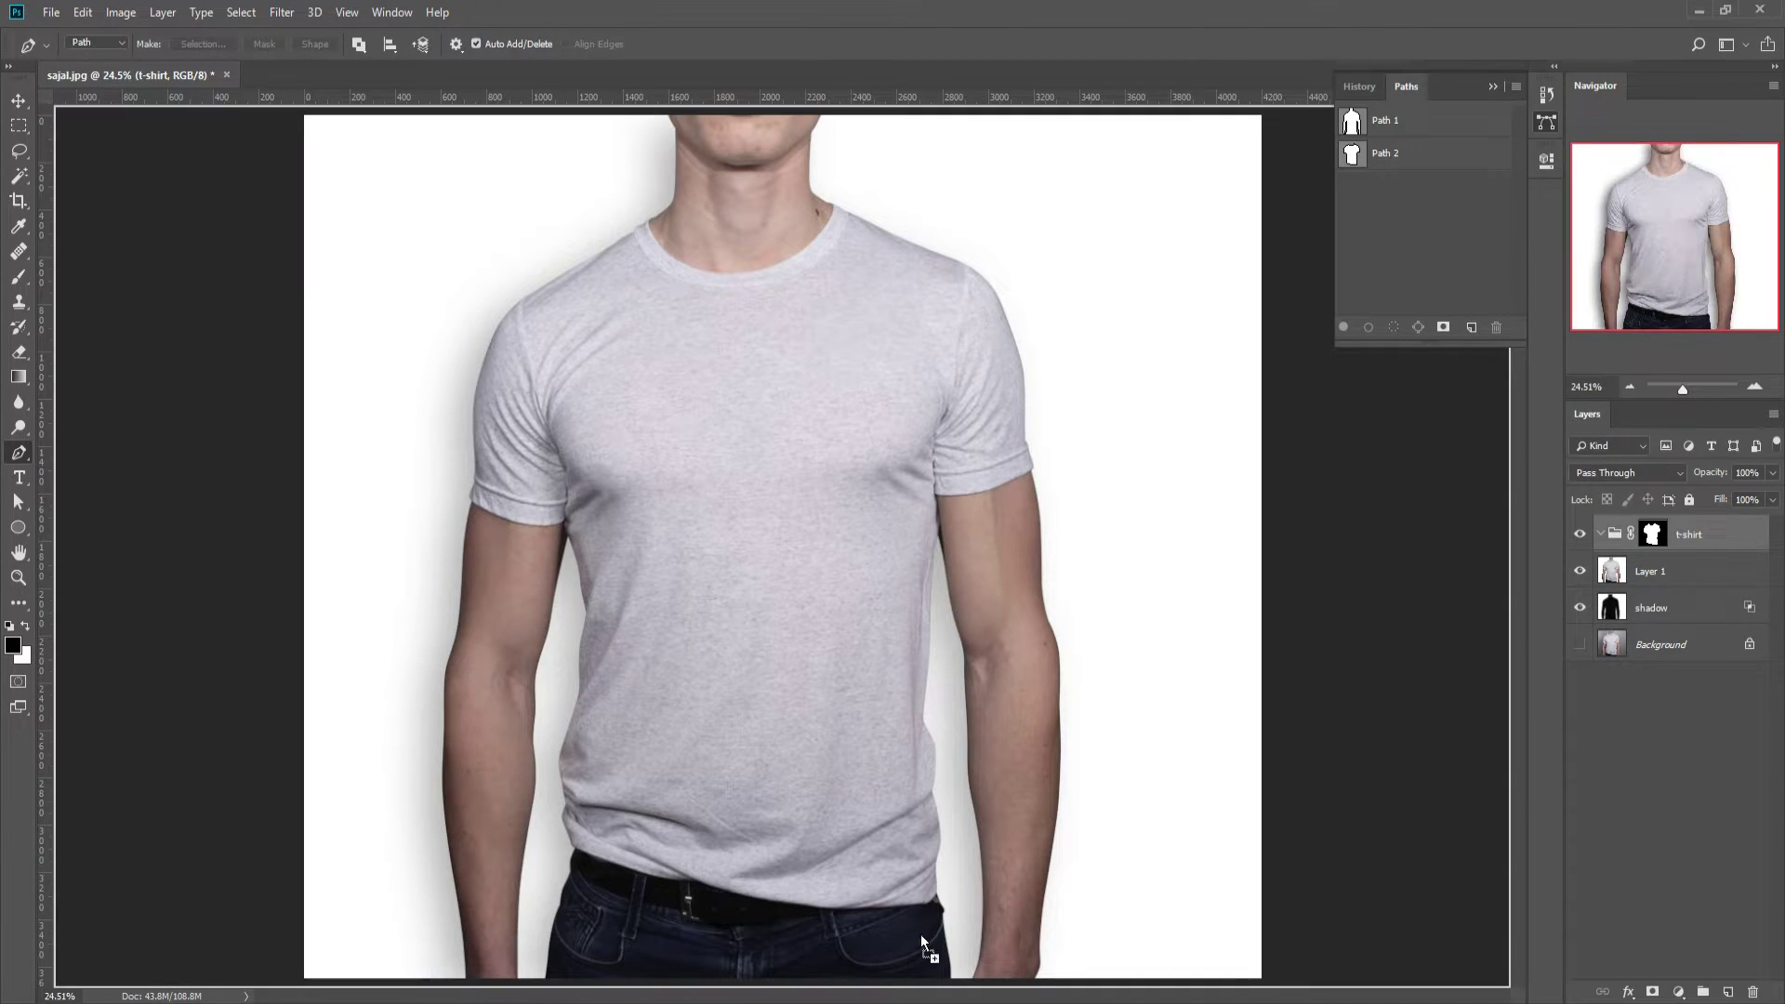
- Open the IMG_4238.psd mockup and select its three Levels adjustments
{"action": "mouse_move", "coordinate": [739, 216]}
{"action": "left_mouse_down"}
{"action": "mouse_move", "coordinate": [364, 78]}
{"action": "mouse_move", "coordinate": [211, 148]}
{"action": "left_mouse_up"}
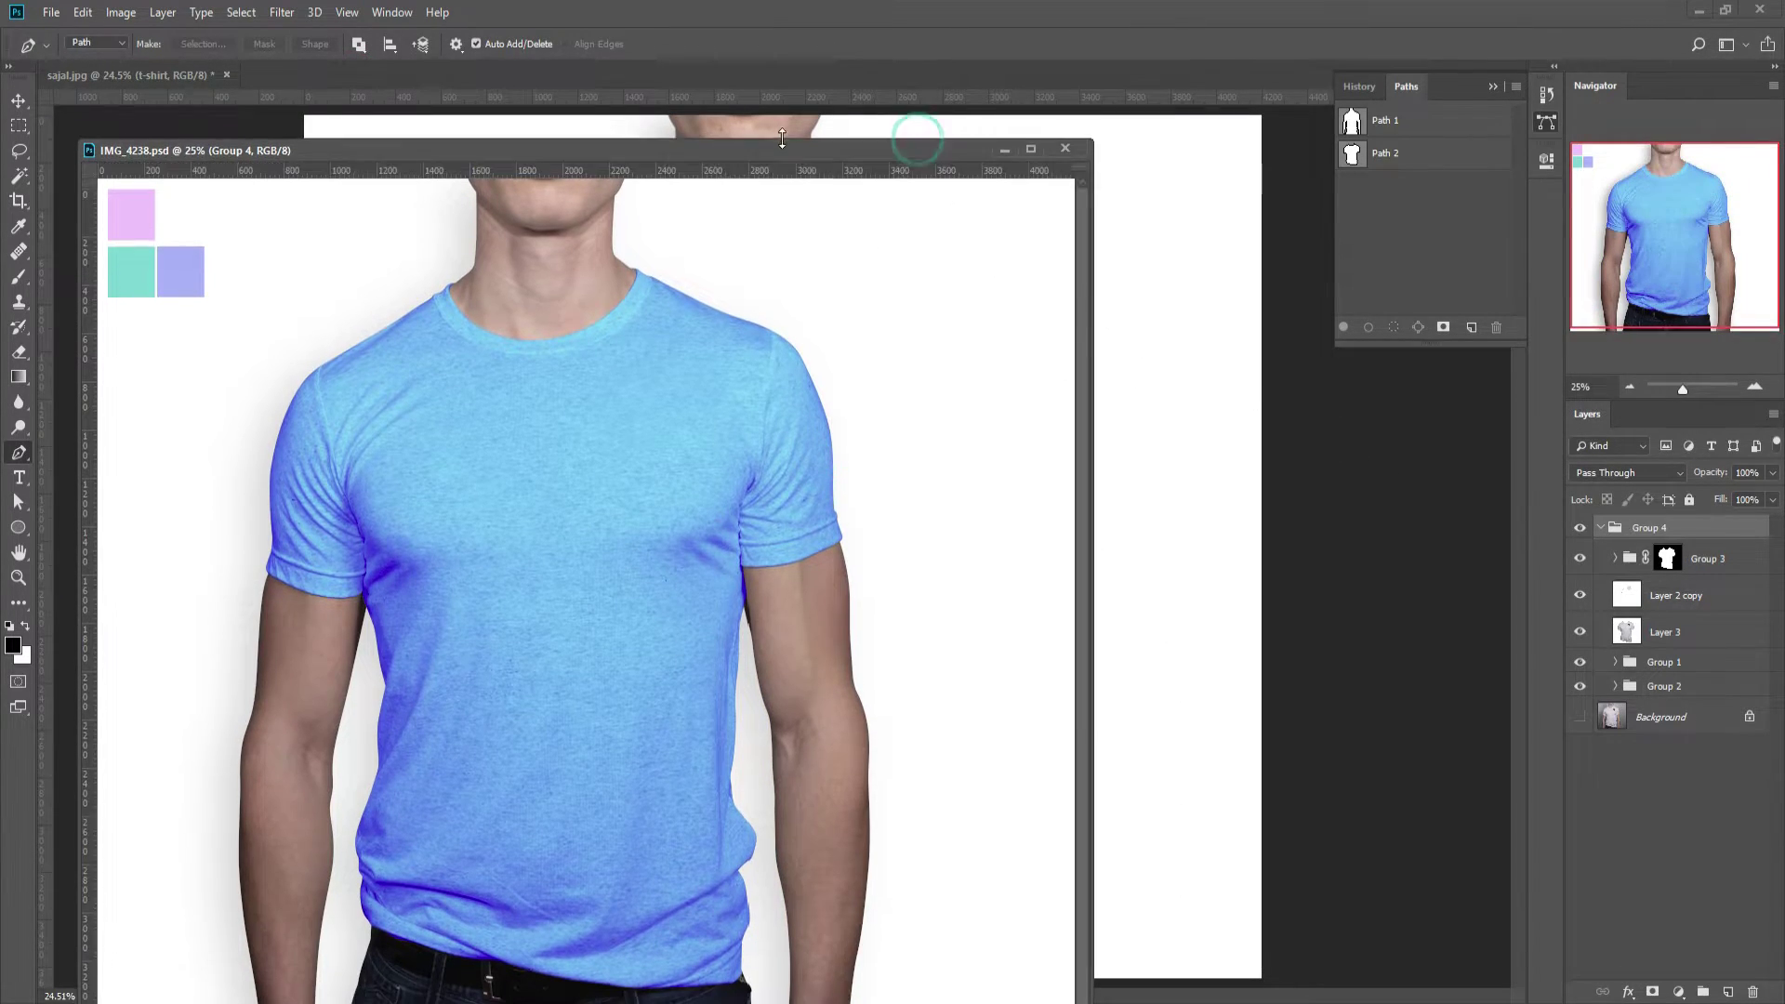
{"action": "left_click_drag", "start_coordinate": [920, 147], "coordinate": [718, 100]}
{"action": "left_click", "coordinate": [1615, 558]}
{"action": "left_click", "coordinate": [1726, 600]}
{"action": "left_click", "coordinate": [1722, 635]}
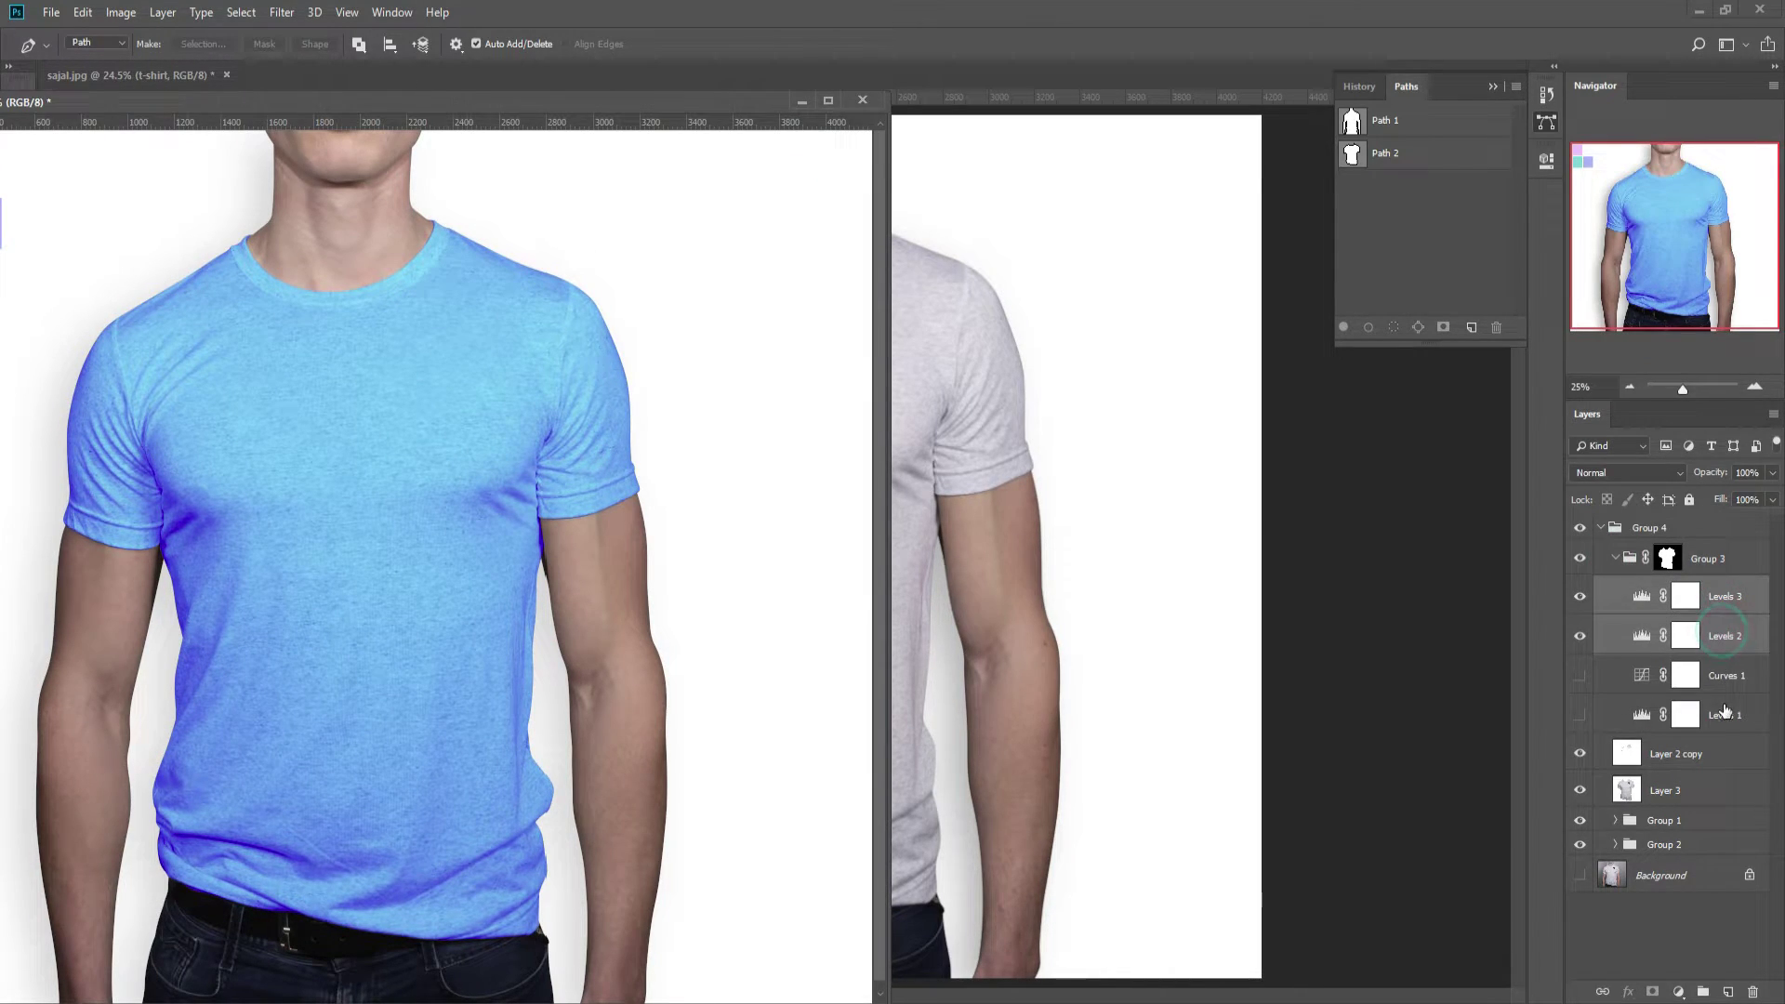
{"action": "left_click", "coordinate": [1721, 720], "text": "shift"}
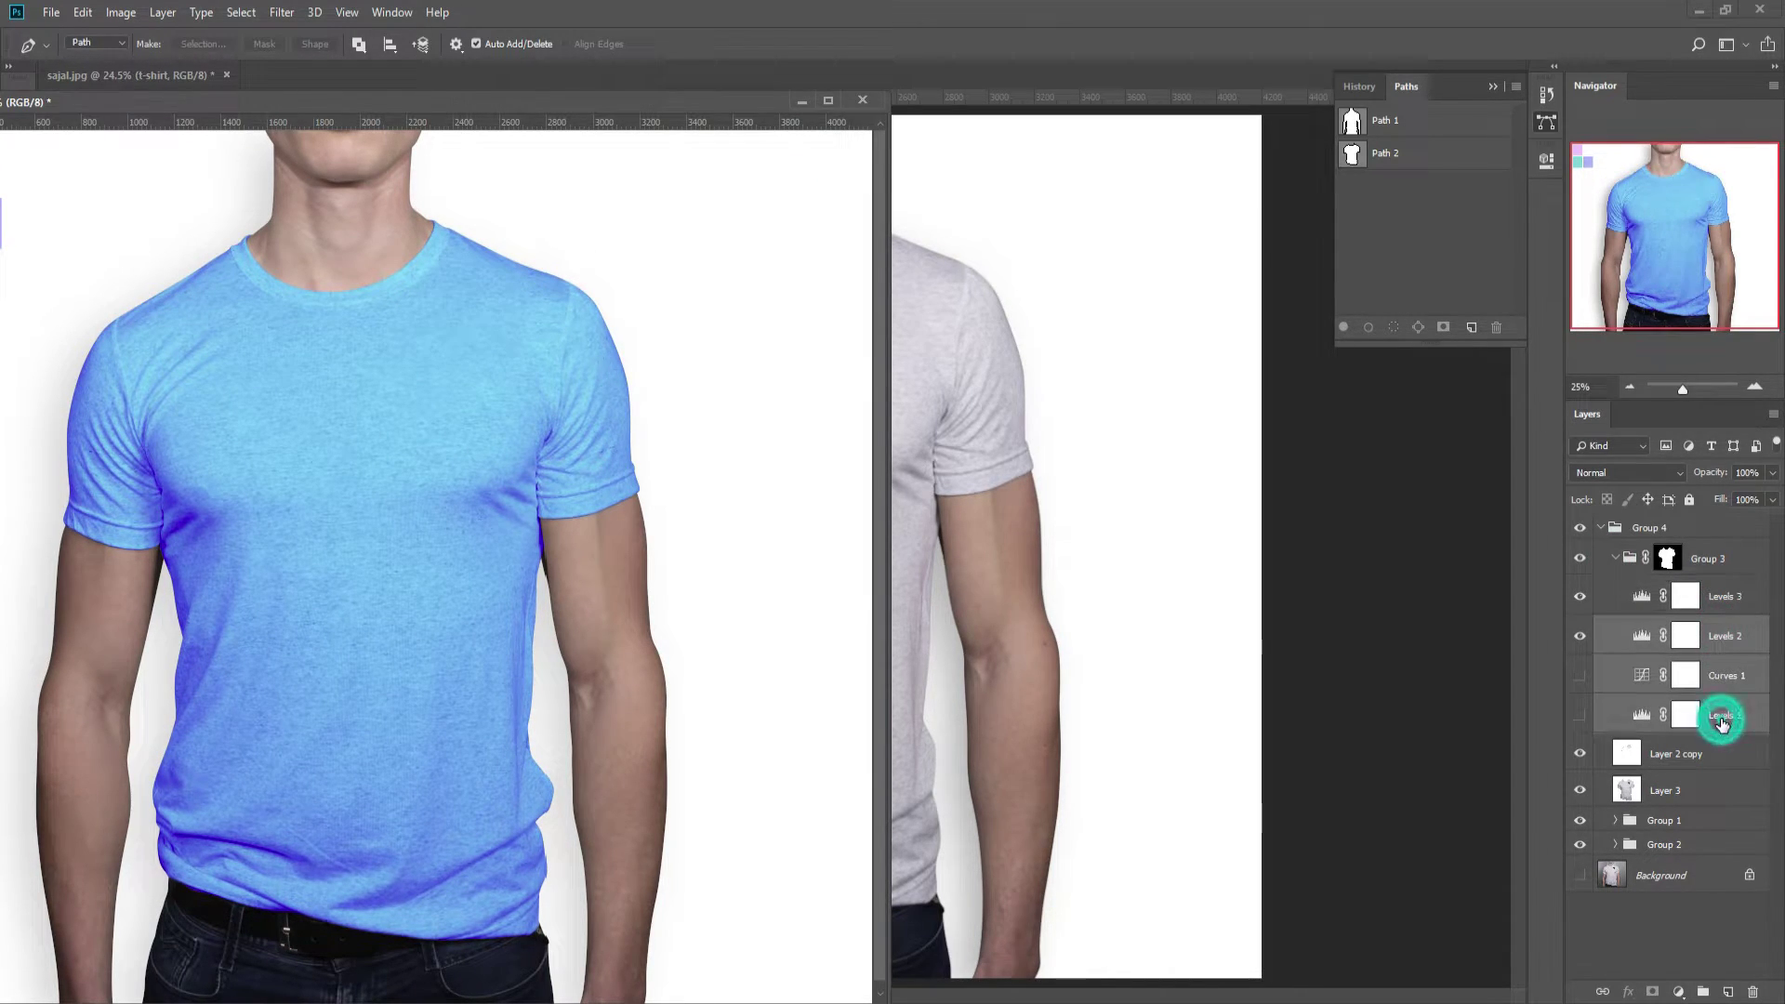
{"action": "left_click", "coordinate": [1723, 596]}
{"action": "left_click", "coordinate": [1726, 636], "text": "ctrl"}
{"action": "left_click", "coordinate": [1726, 716], "text": "ctrl"}
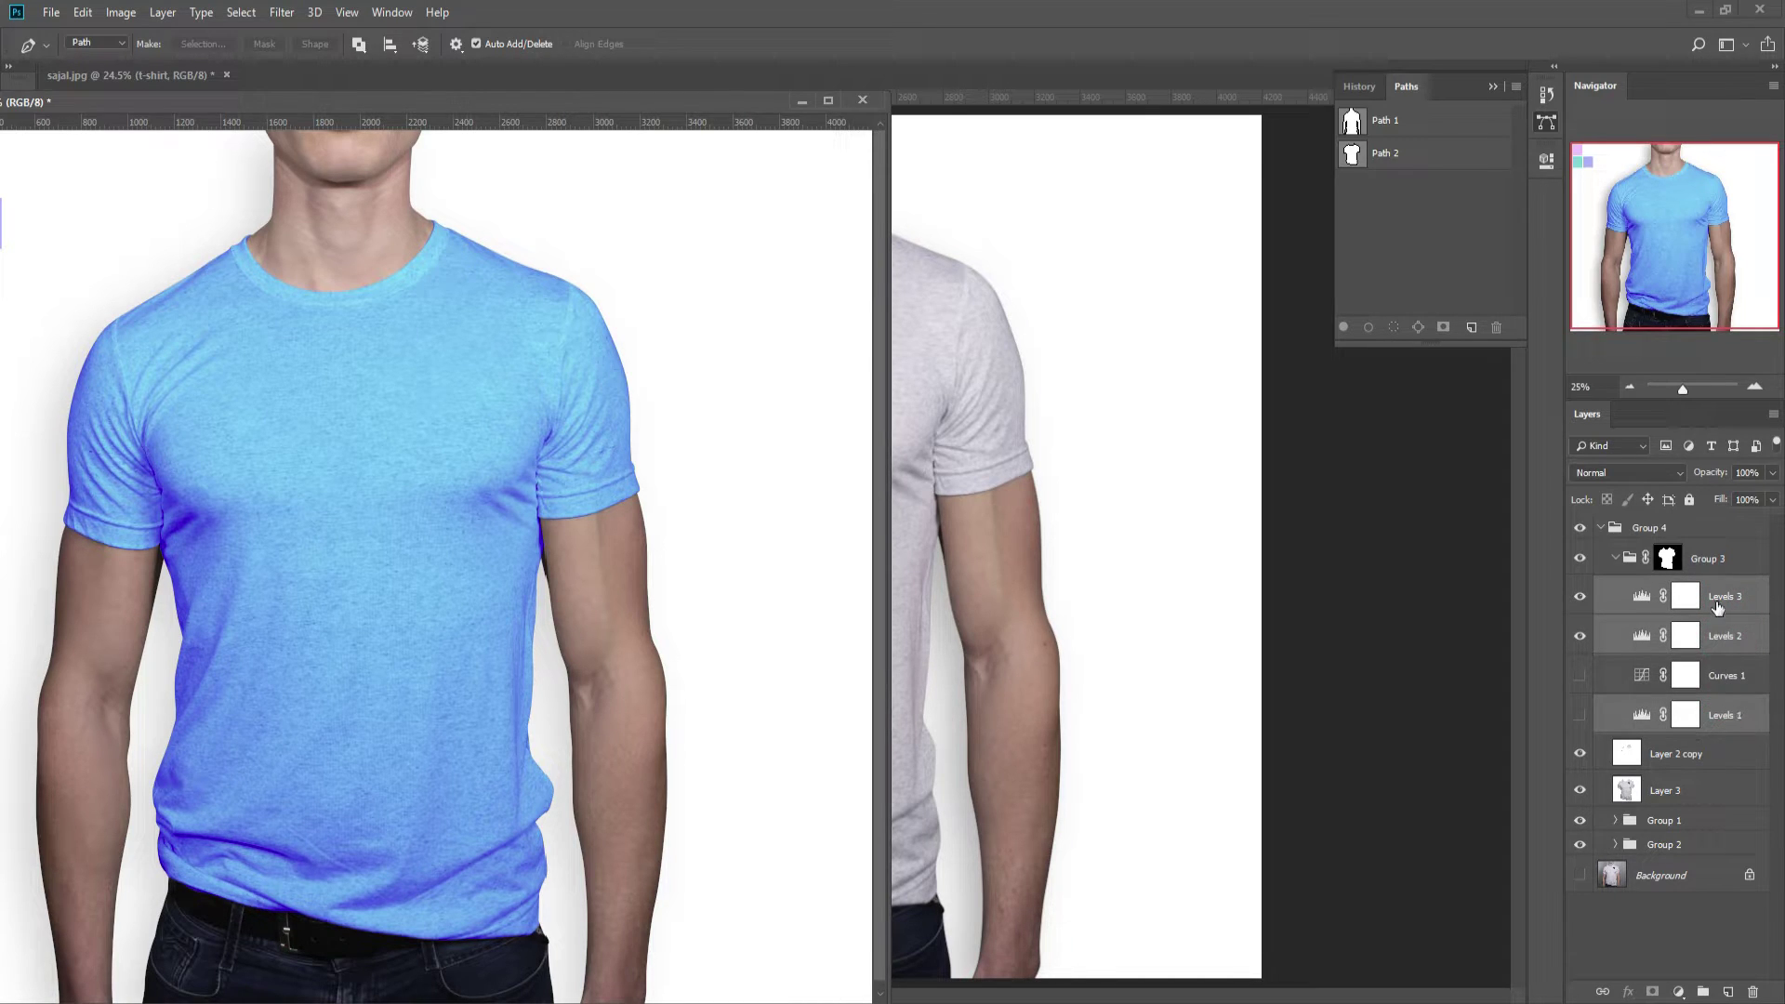
- Copy Levels 3, 2 and 1 into the t-shirt group and close IMG_4238 without saving
{"action": "left_click_drag", "start_coordinate": [1726, 716], "coordinate": [1194, 582]}
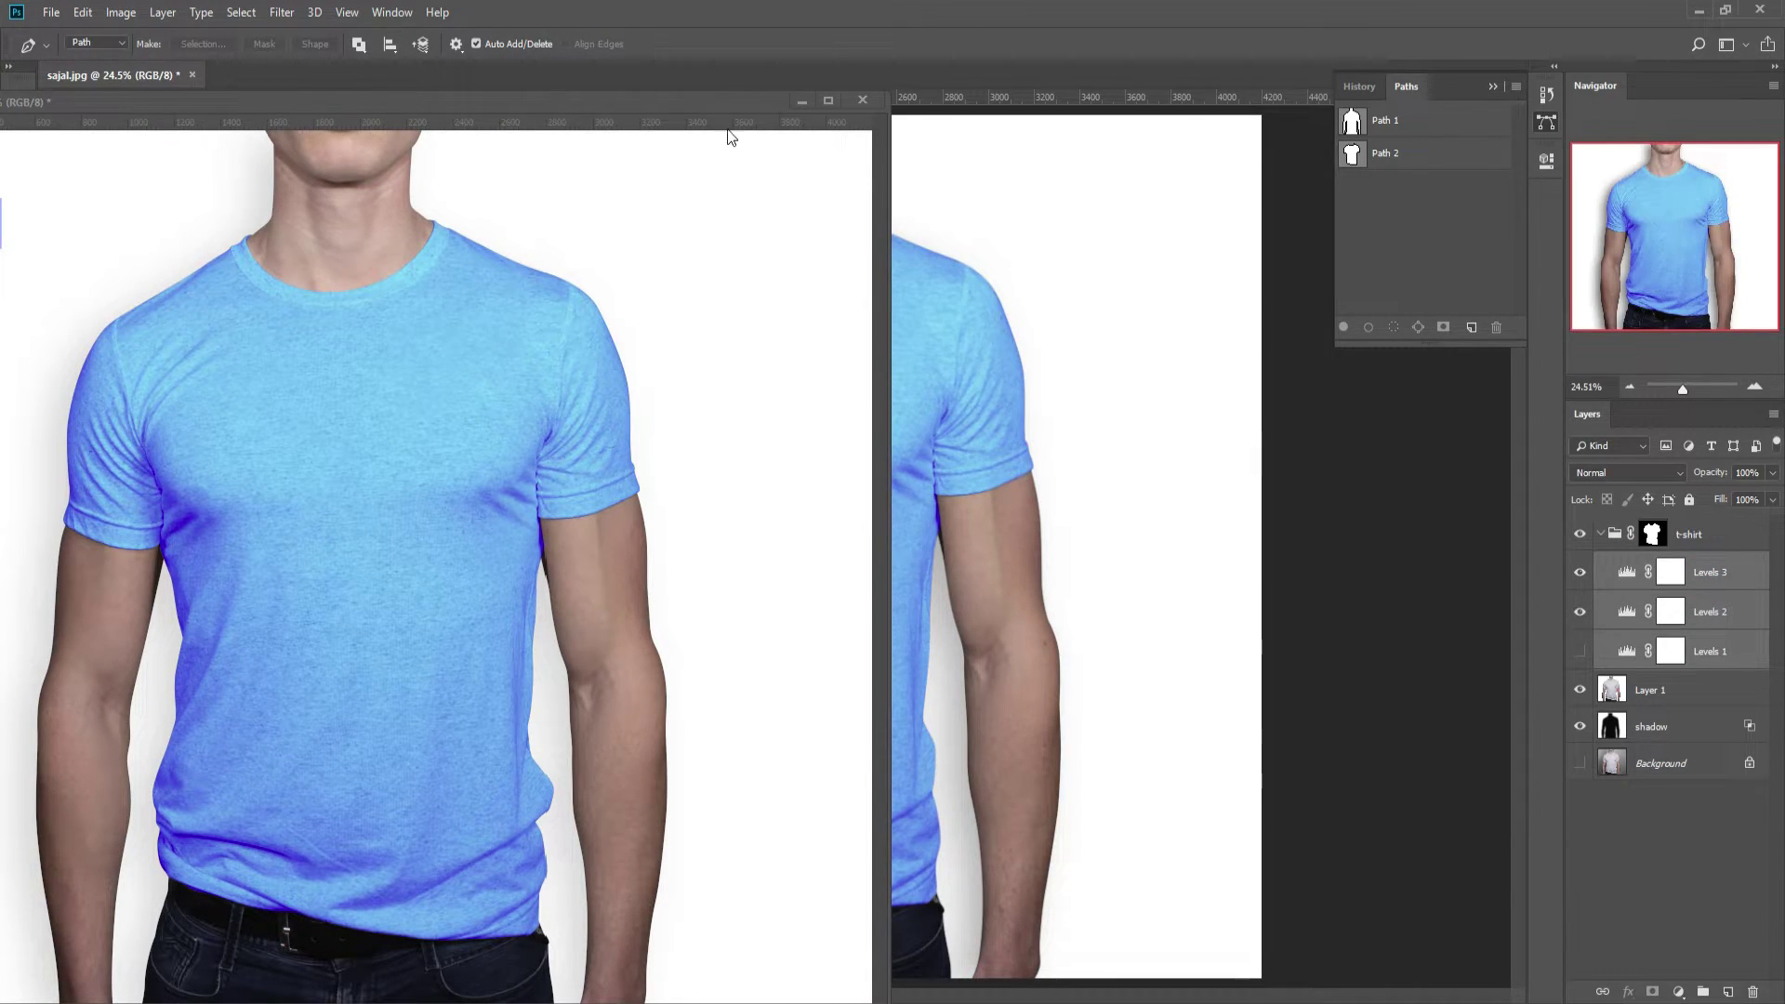
{"action": "left_click", "coordinate": [830, 108]}
{"action": "left_click", "coordinate": [863, 99]}
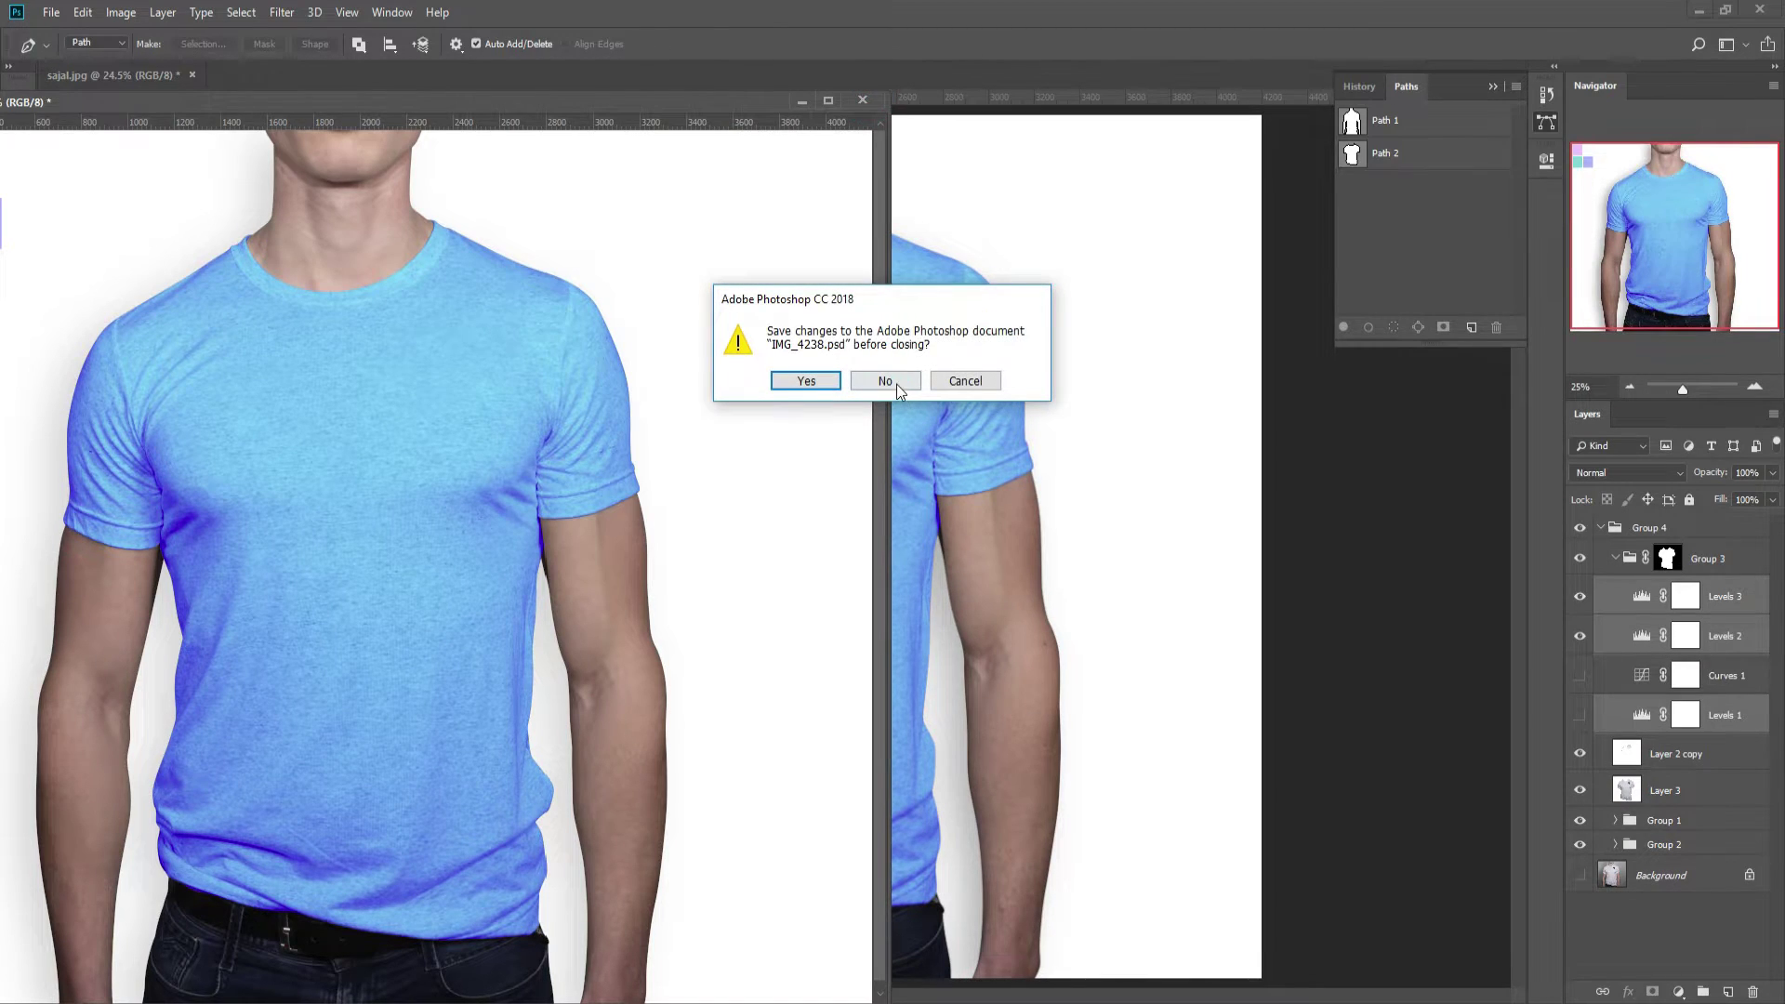
{"action": "left_click", "coordinate": [893, 381]}
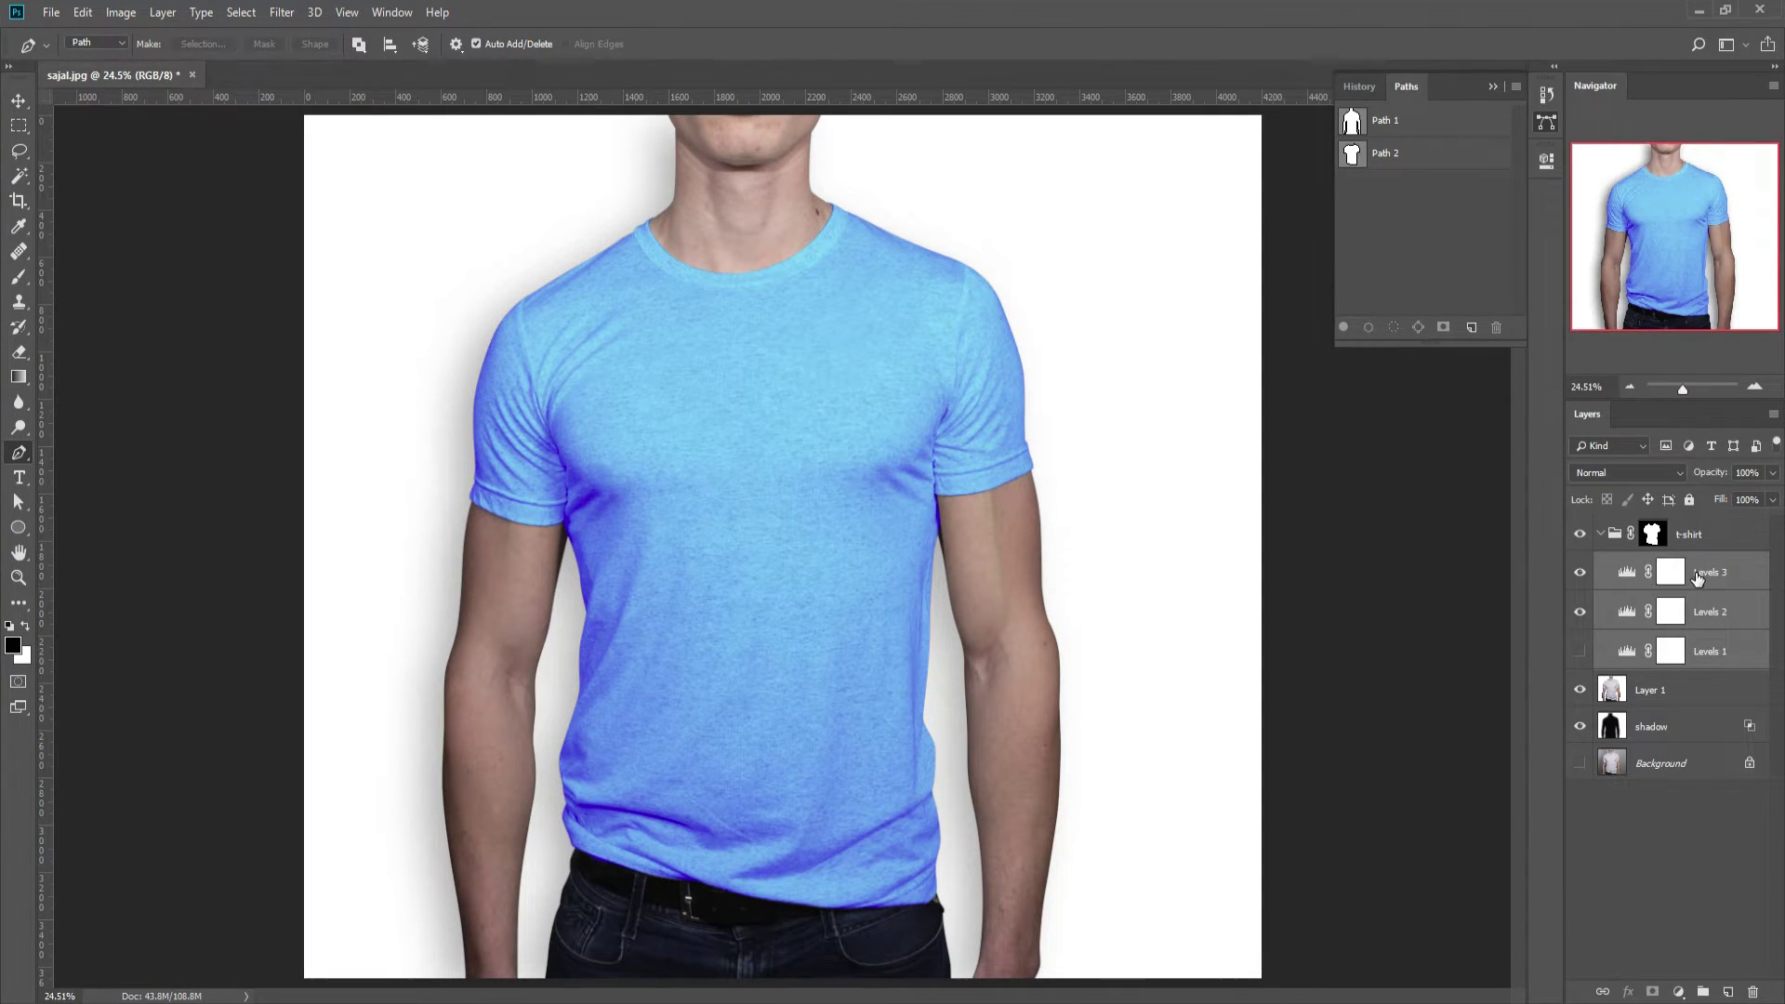
- Hide Levels 2 so the shirt turns pink
{"action": "left_click", "coordinate": [1580, 534]}
{"action": "left_click", "coordinate": [1580, 534]}
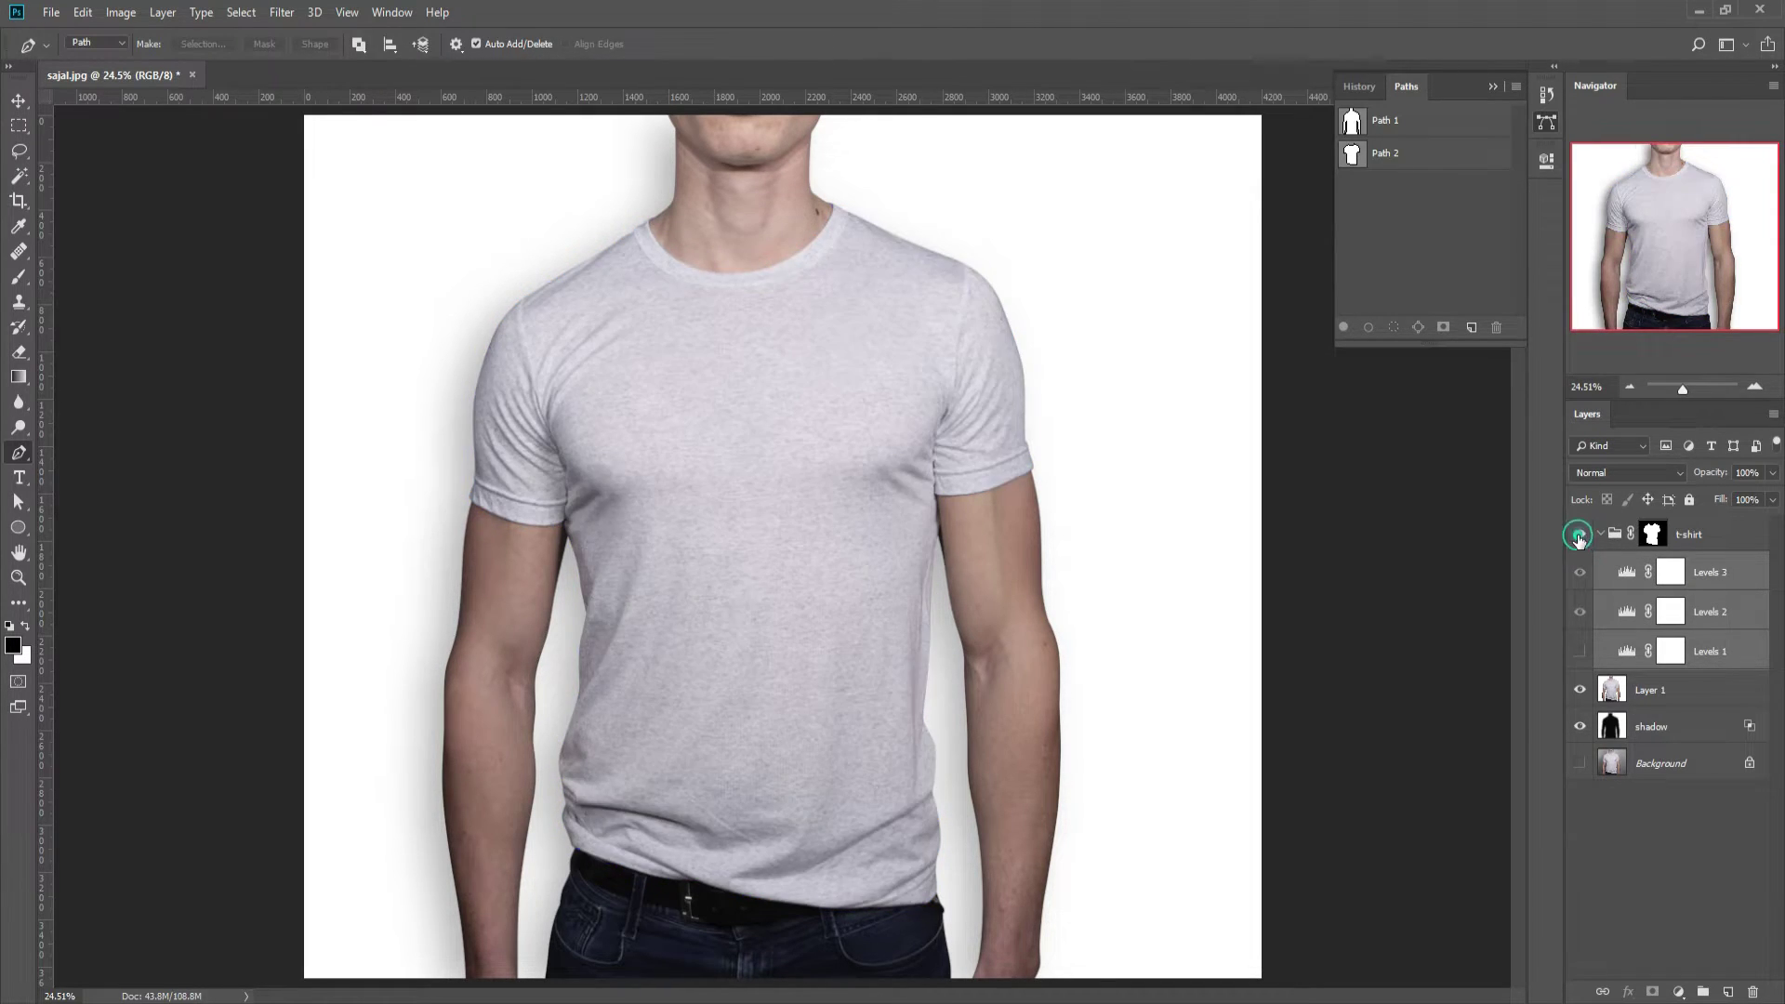
{"action": "left_click", "coordinate": [1581, 614]}
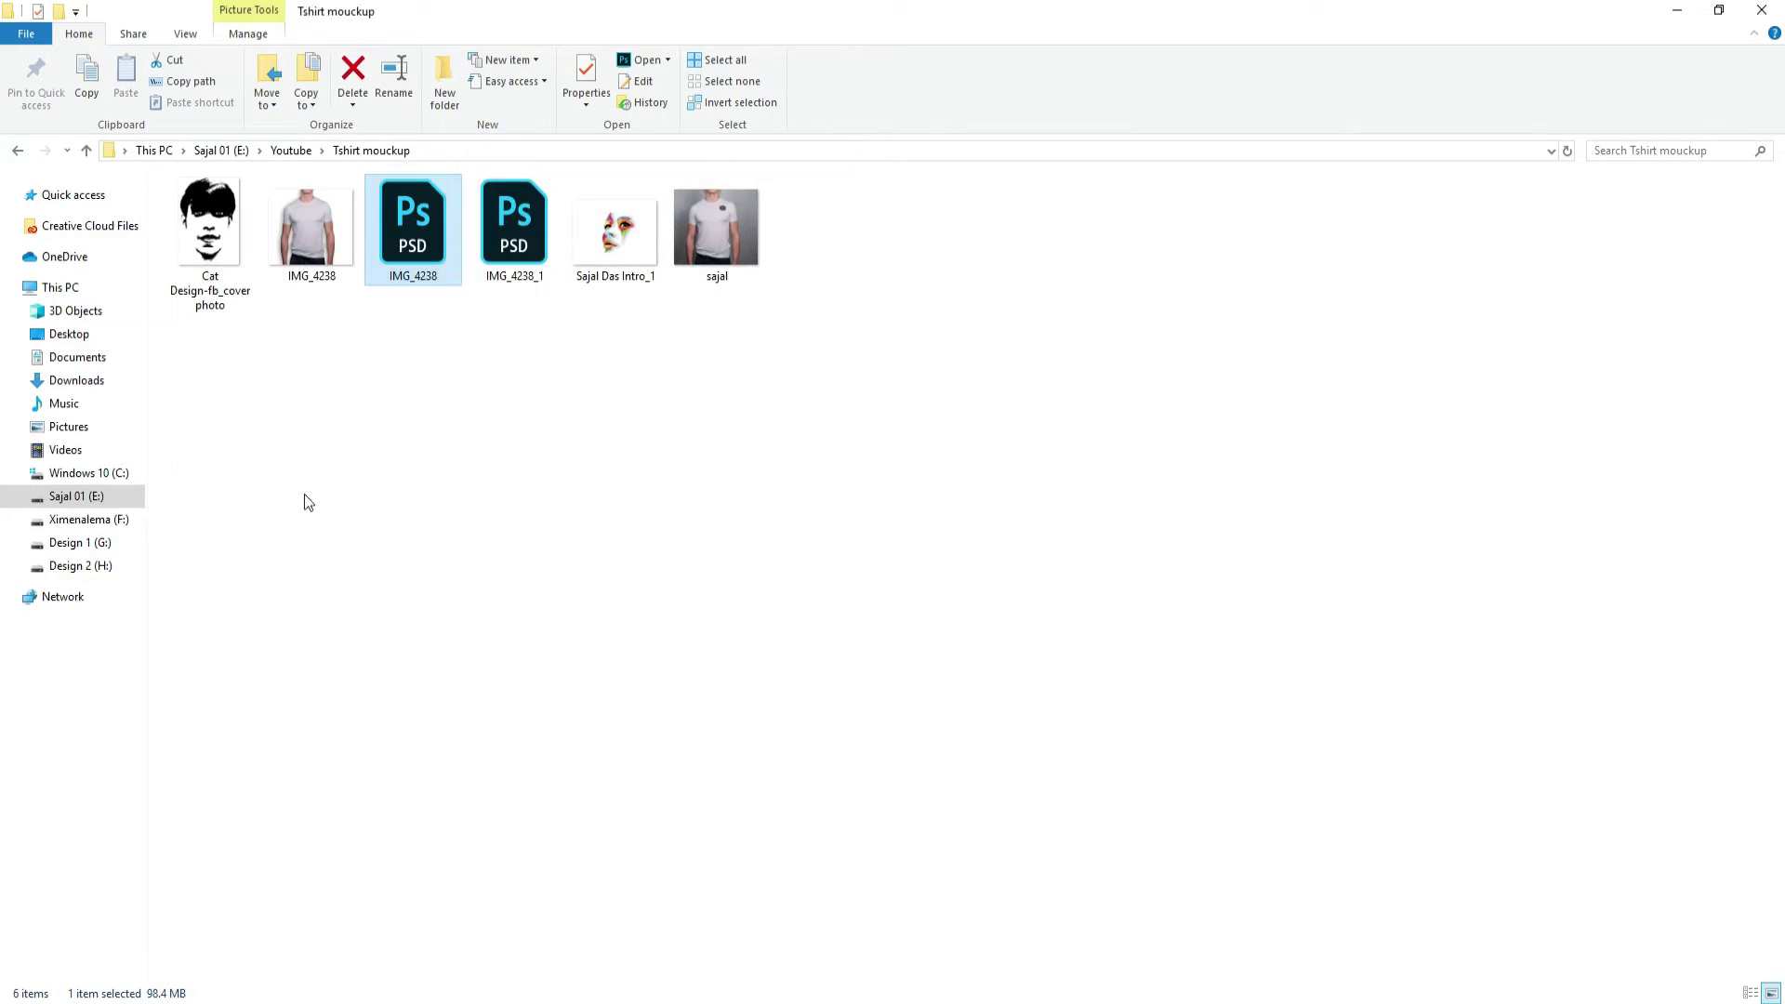
- Drag the face artwork file into the shirt document
{"action": "left_click", "coordinate": [279, 416]}
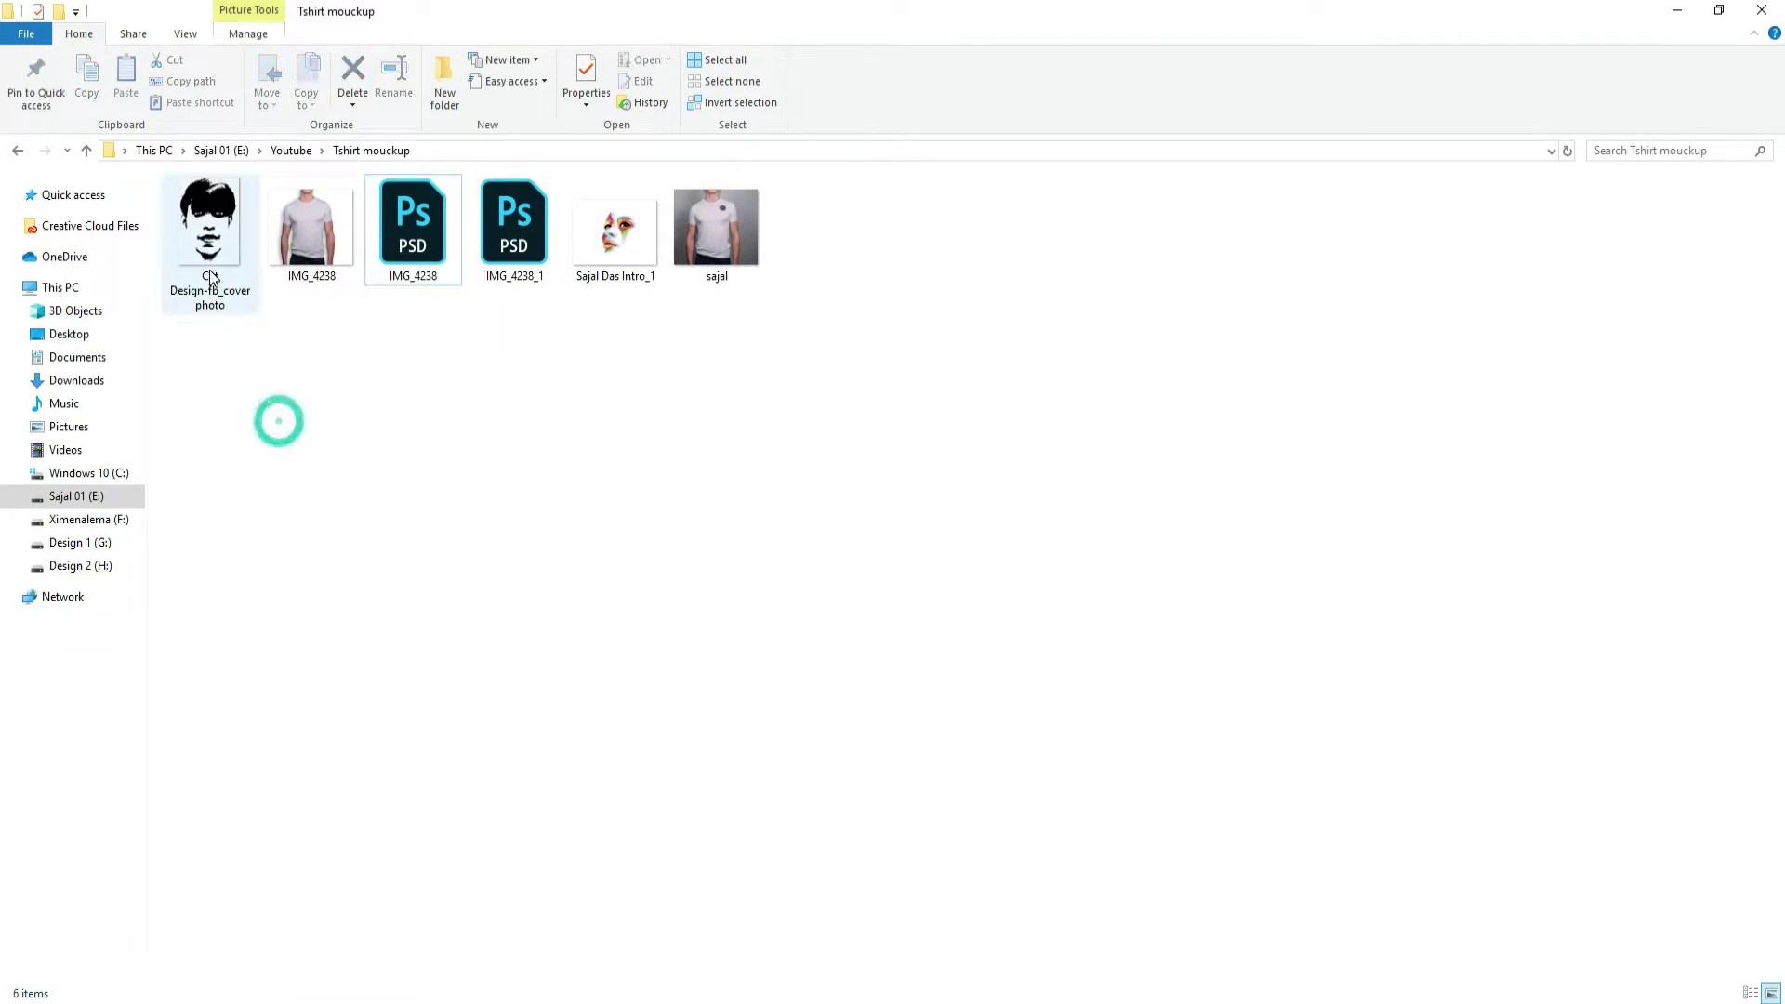
{"action": "left_click_drag", "start_coordinate": [614, 267], "coordinate": [483, 999]}
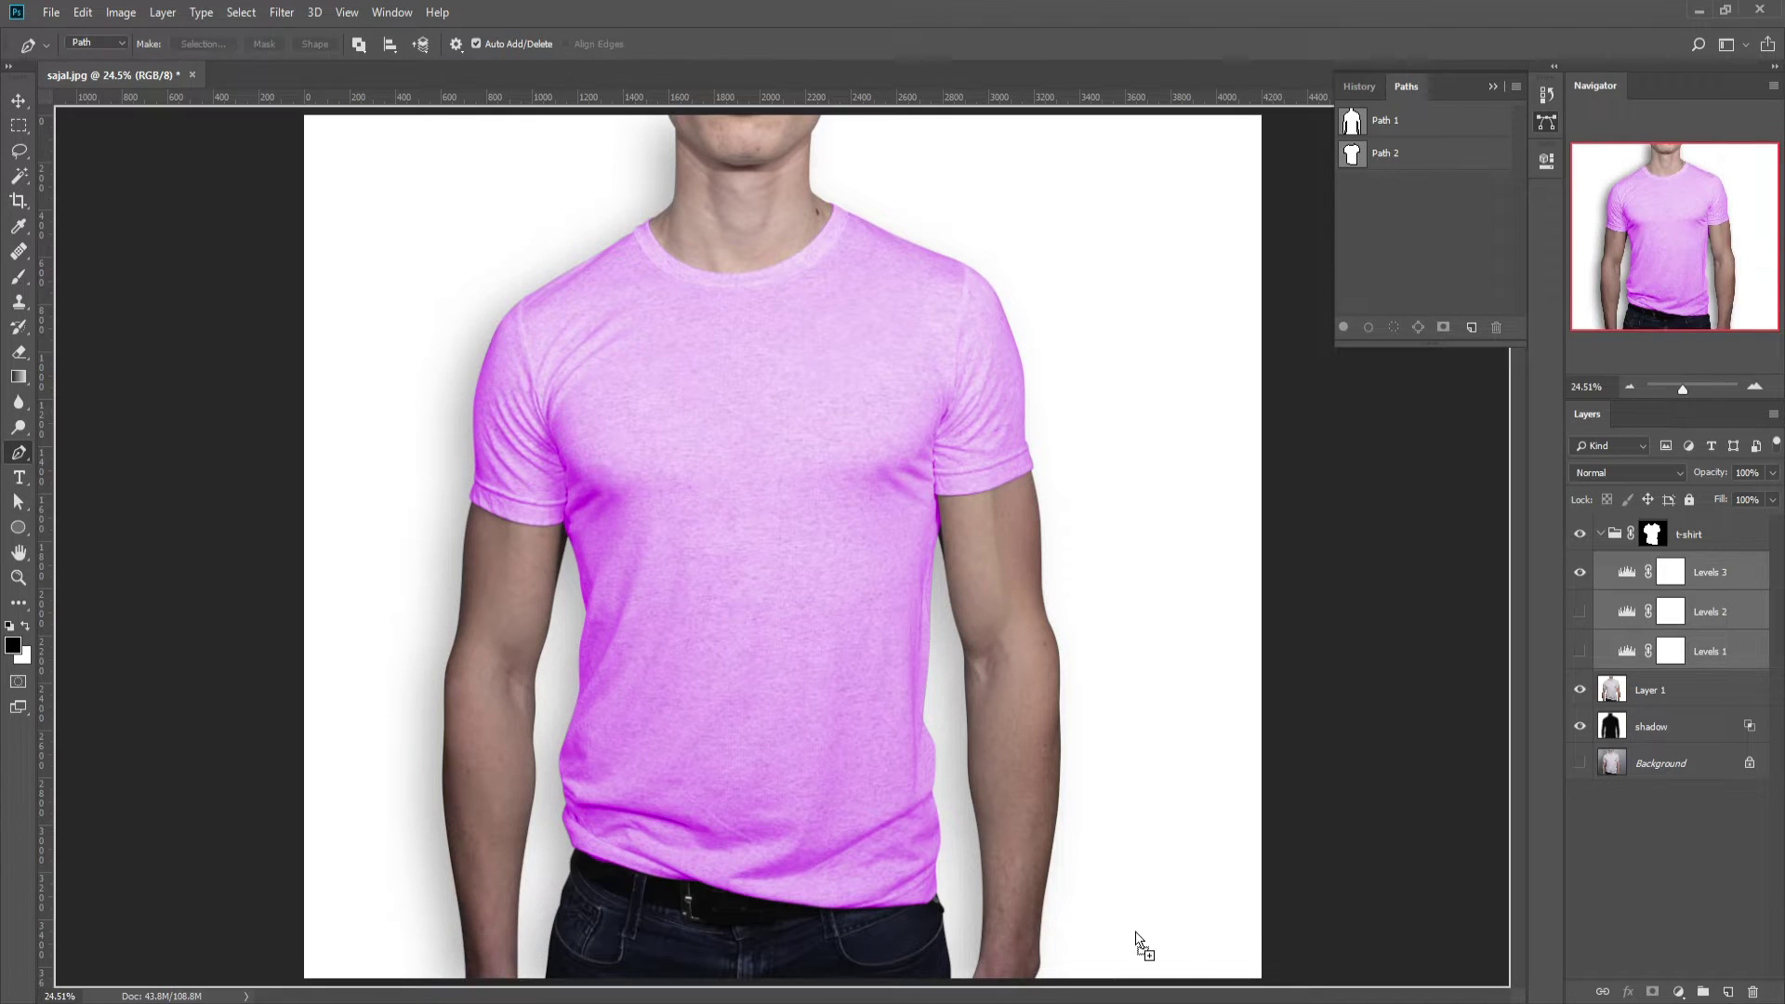
{"action": "mouse_move", "coordinate": [484, 999]}
{"action": "left_mouse_down"}
{"action": "mouse_move", "coordinate": [1609, 856]}
{"action": "mouse_move", "coordinate": [772, 524]}
{"action": "left_mouse_up"}
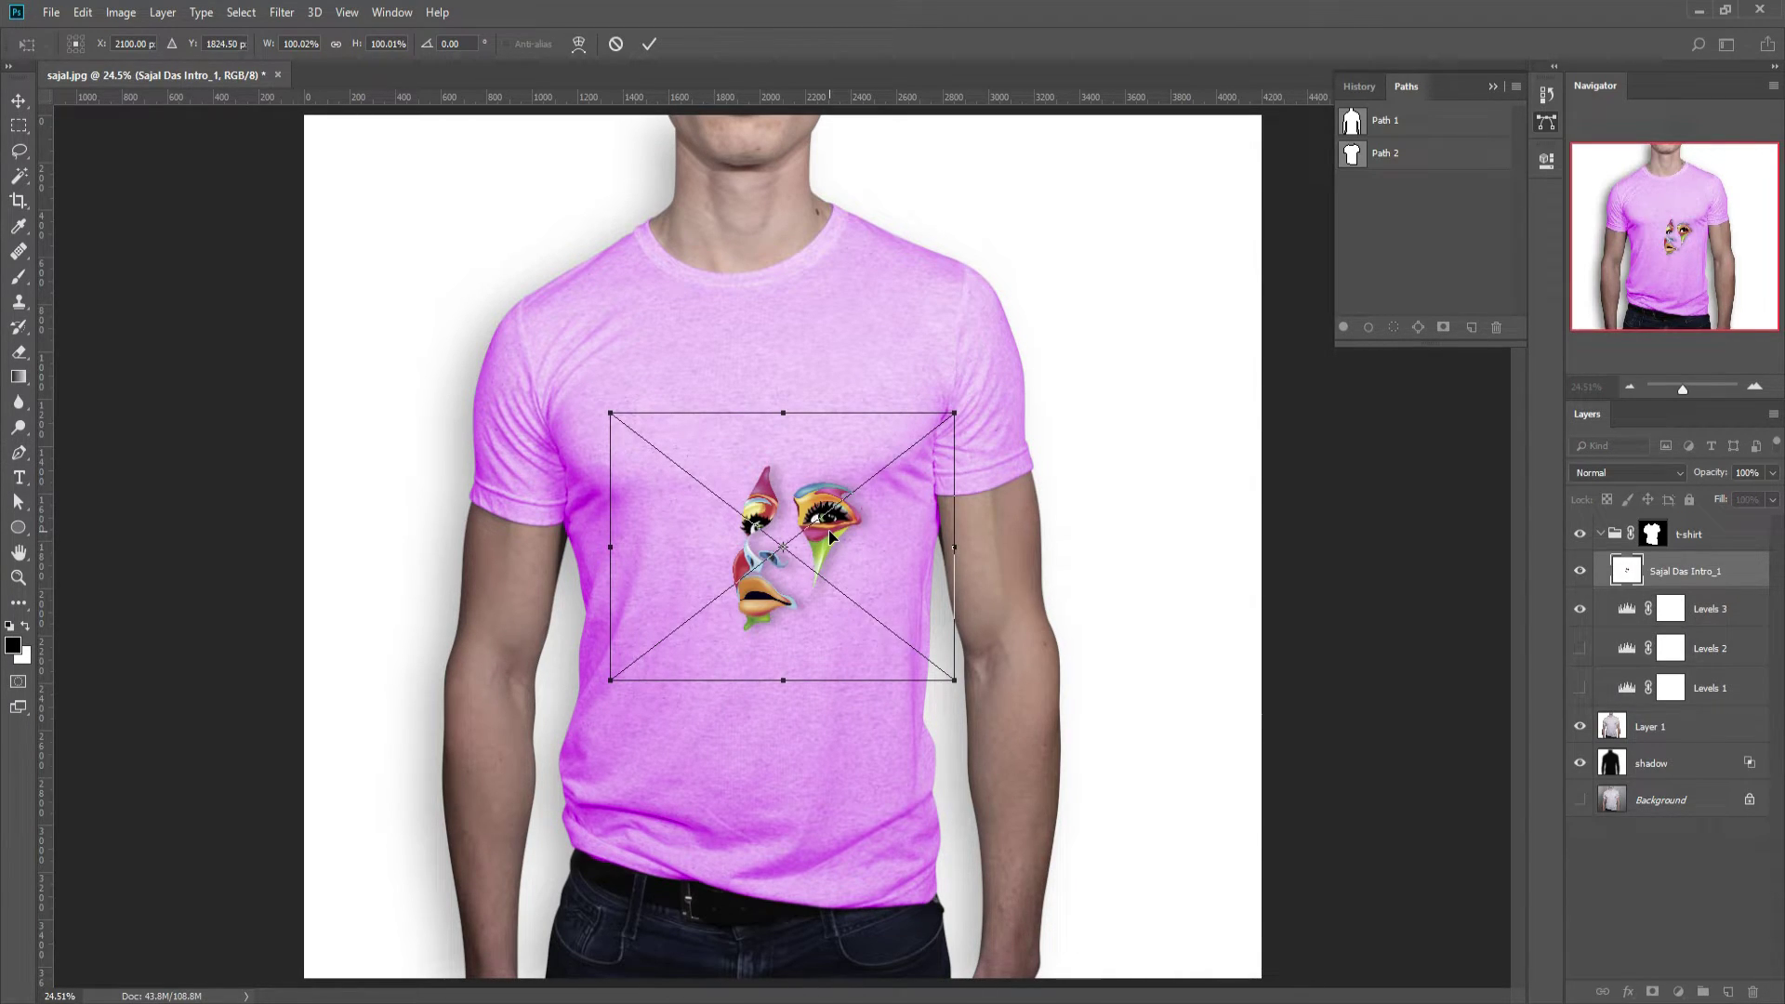
- Commit the placed face artwork, move it above the t-shirt group and rasterize it
{"action": "key", "text": "Return"}
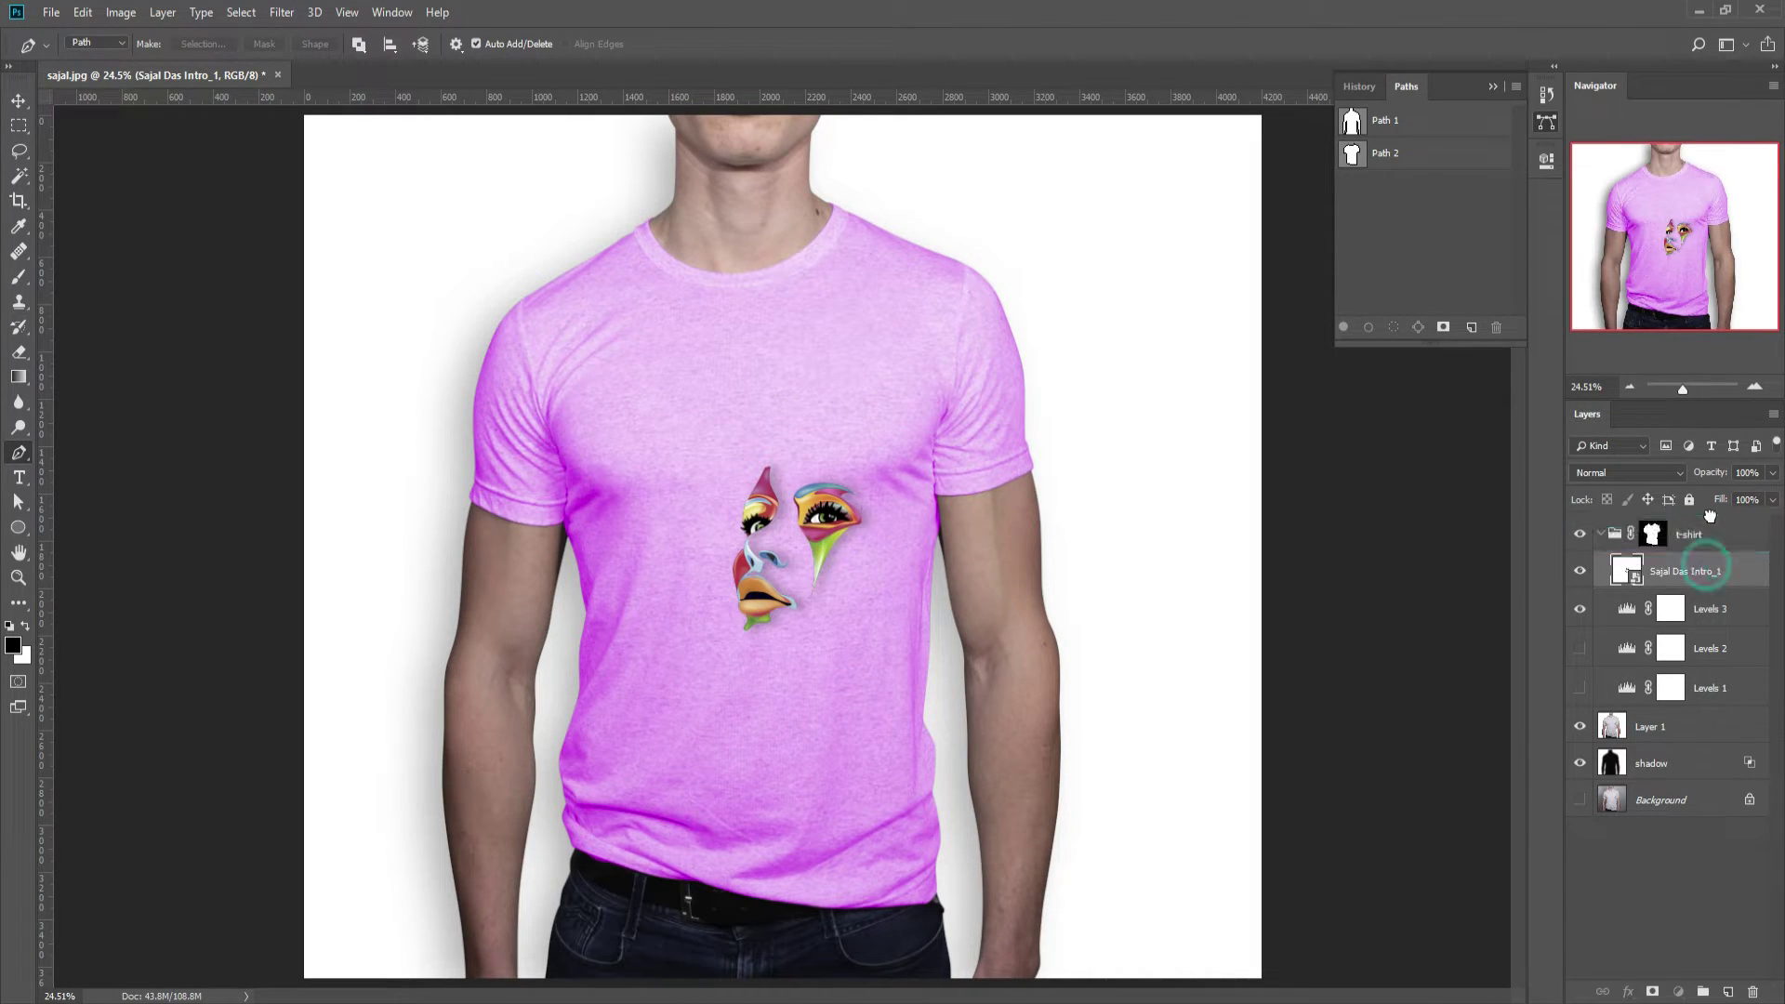
{"action": "left_click_drag", "start_coordinate": [1708, 571], "coordinate": [1711, 555]}
{"action": "right_click", "coordinate": [1659, 539]}
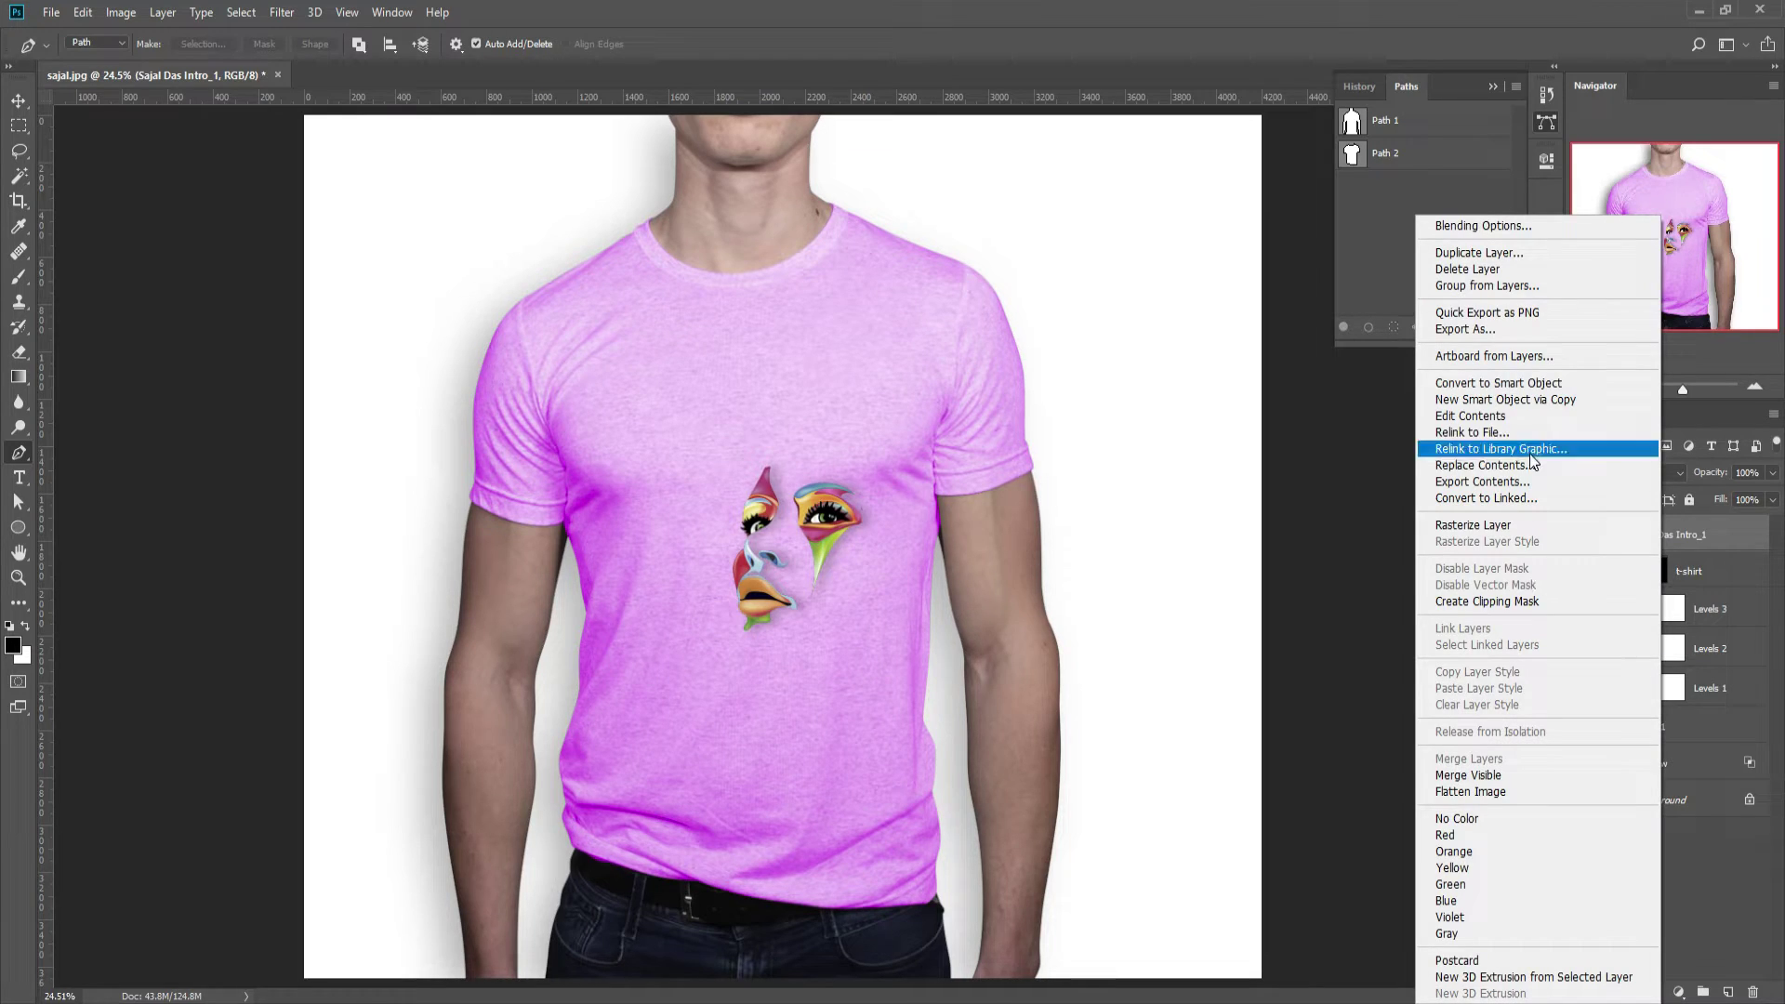
{"action": "left_click", "coordinate": [1514, 524]}
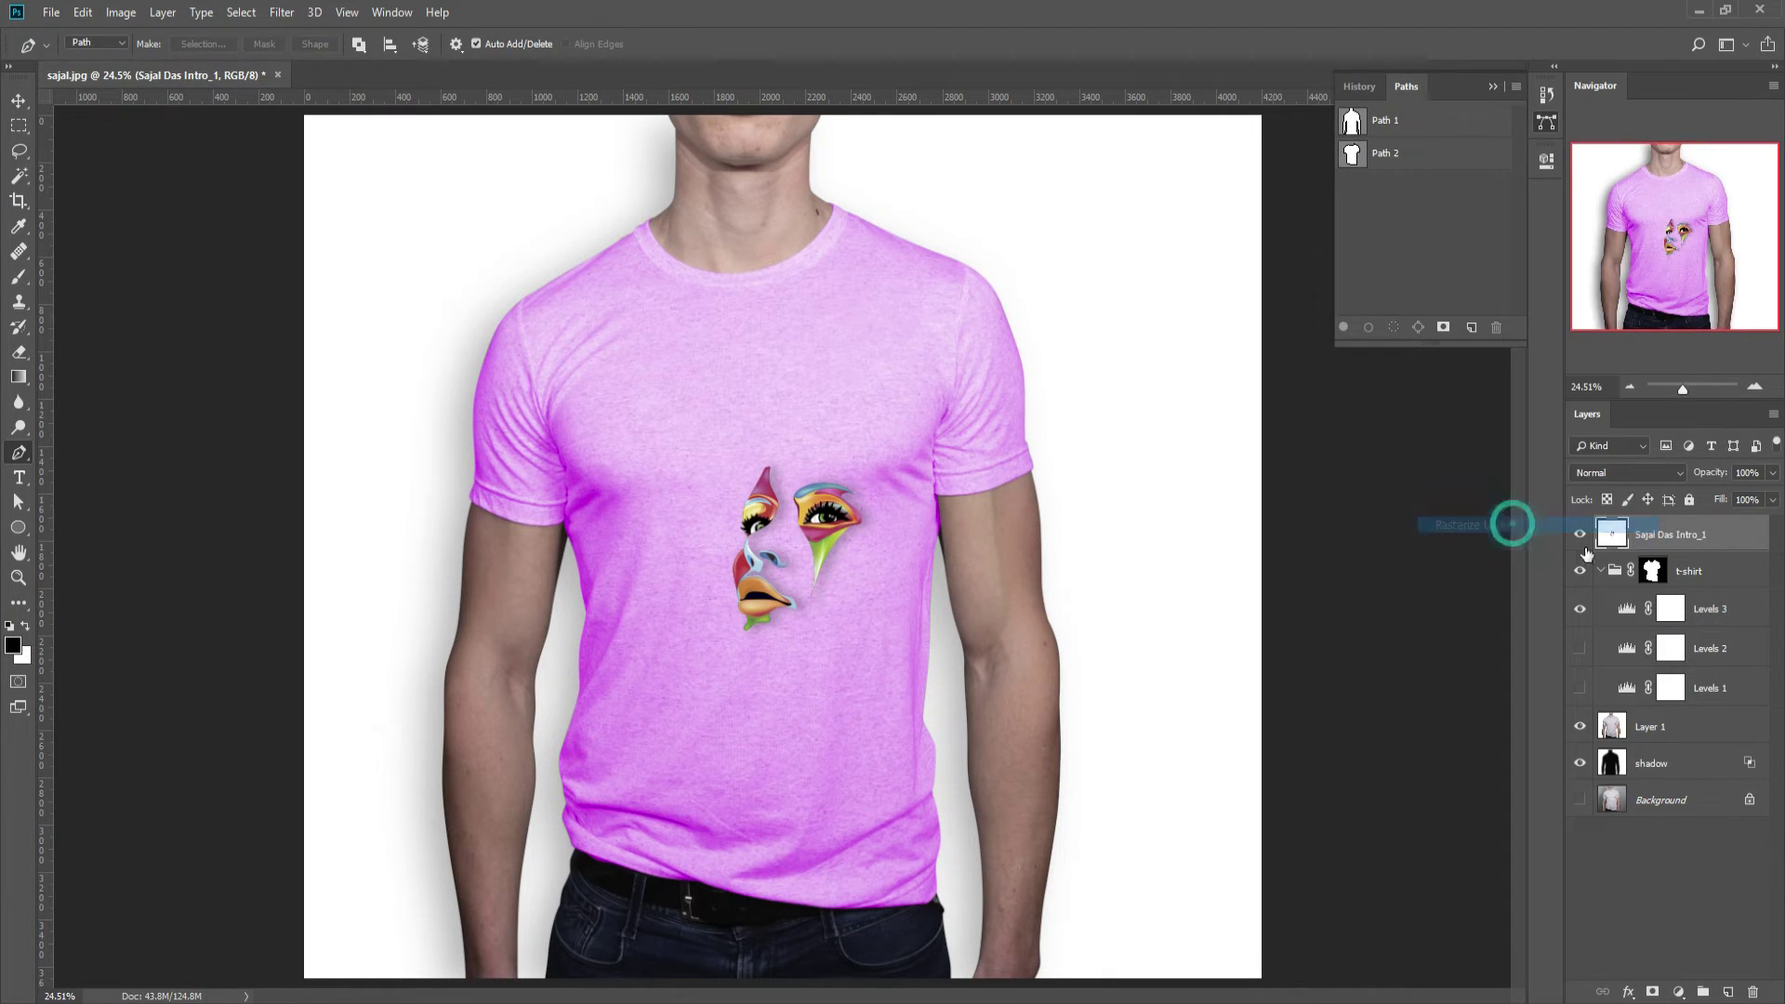
- Scale the face artwork to about 176% and position it across the chest
{"action": "key", "text": "ctrl+t"}
{"action": "left_click_drag", "start_coordinate": [822, 521], "coordinate": [784, 449]}
{"action": "left_click_drag", "start_coordinate": [839, 567], "coordinate": [902, 605]}
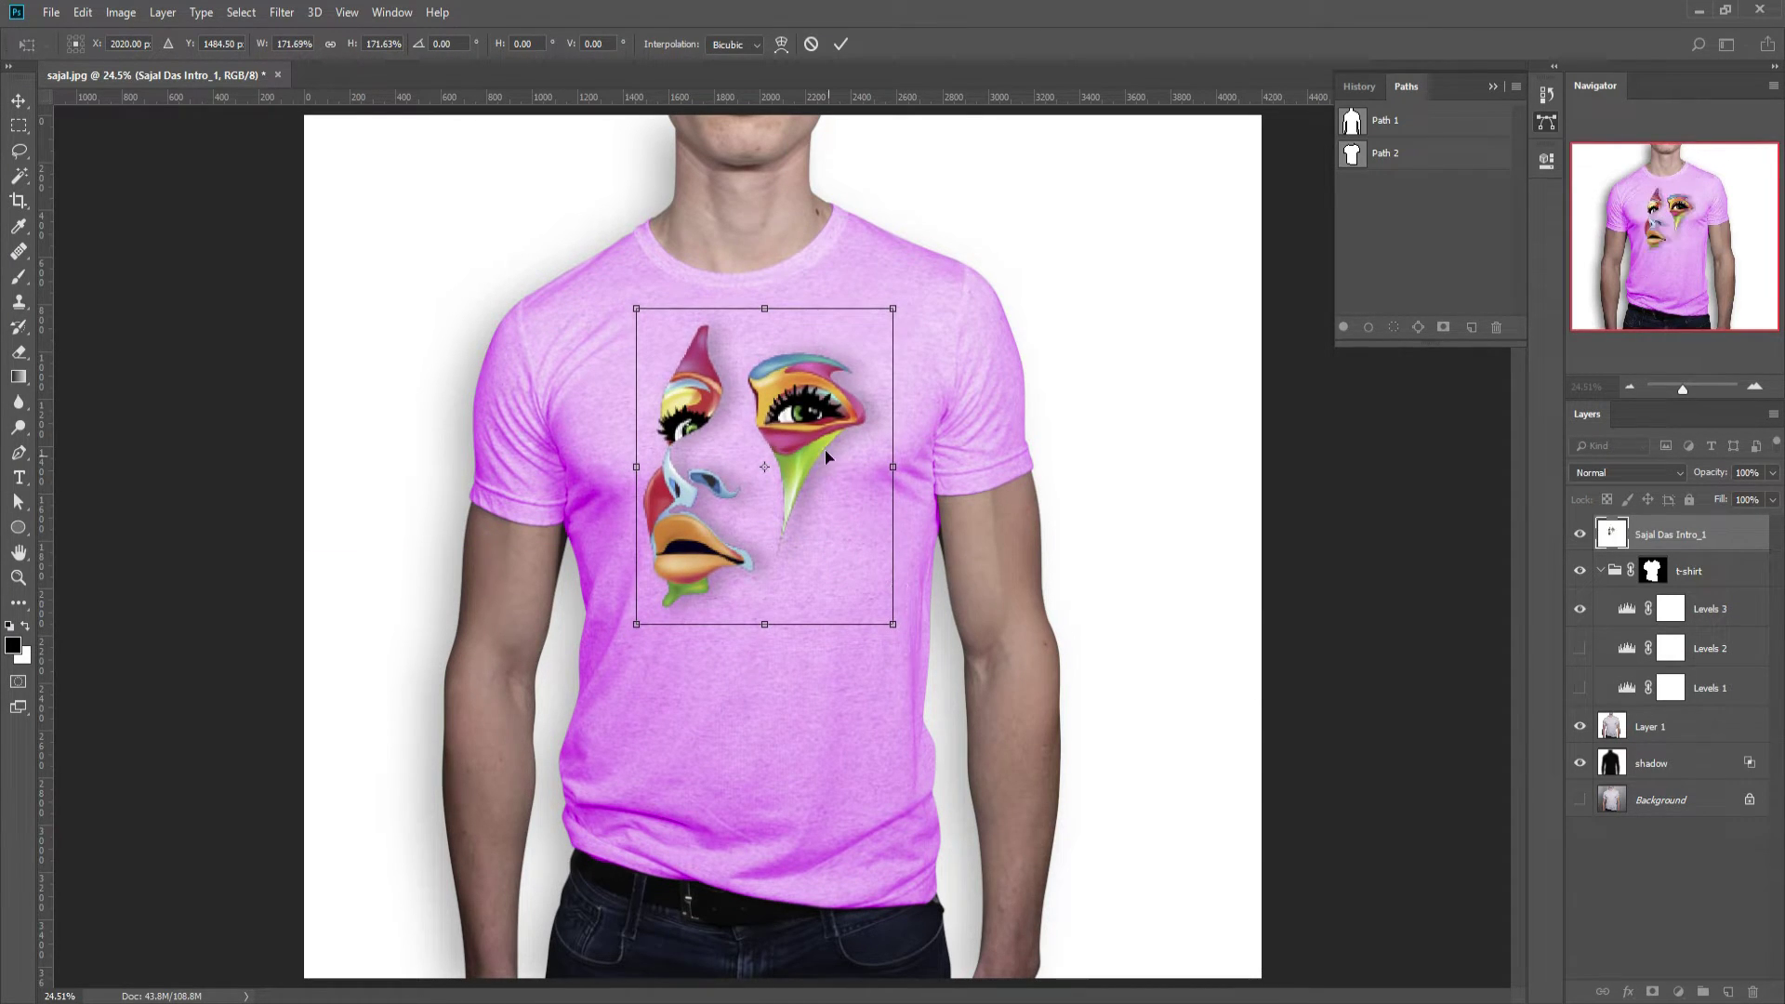
{"action": "left_click_drag", "start_coordinate": [816, 443], "coordinate": [822, 463]}
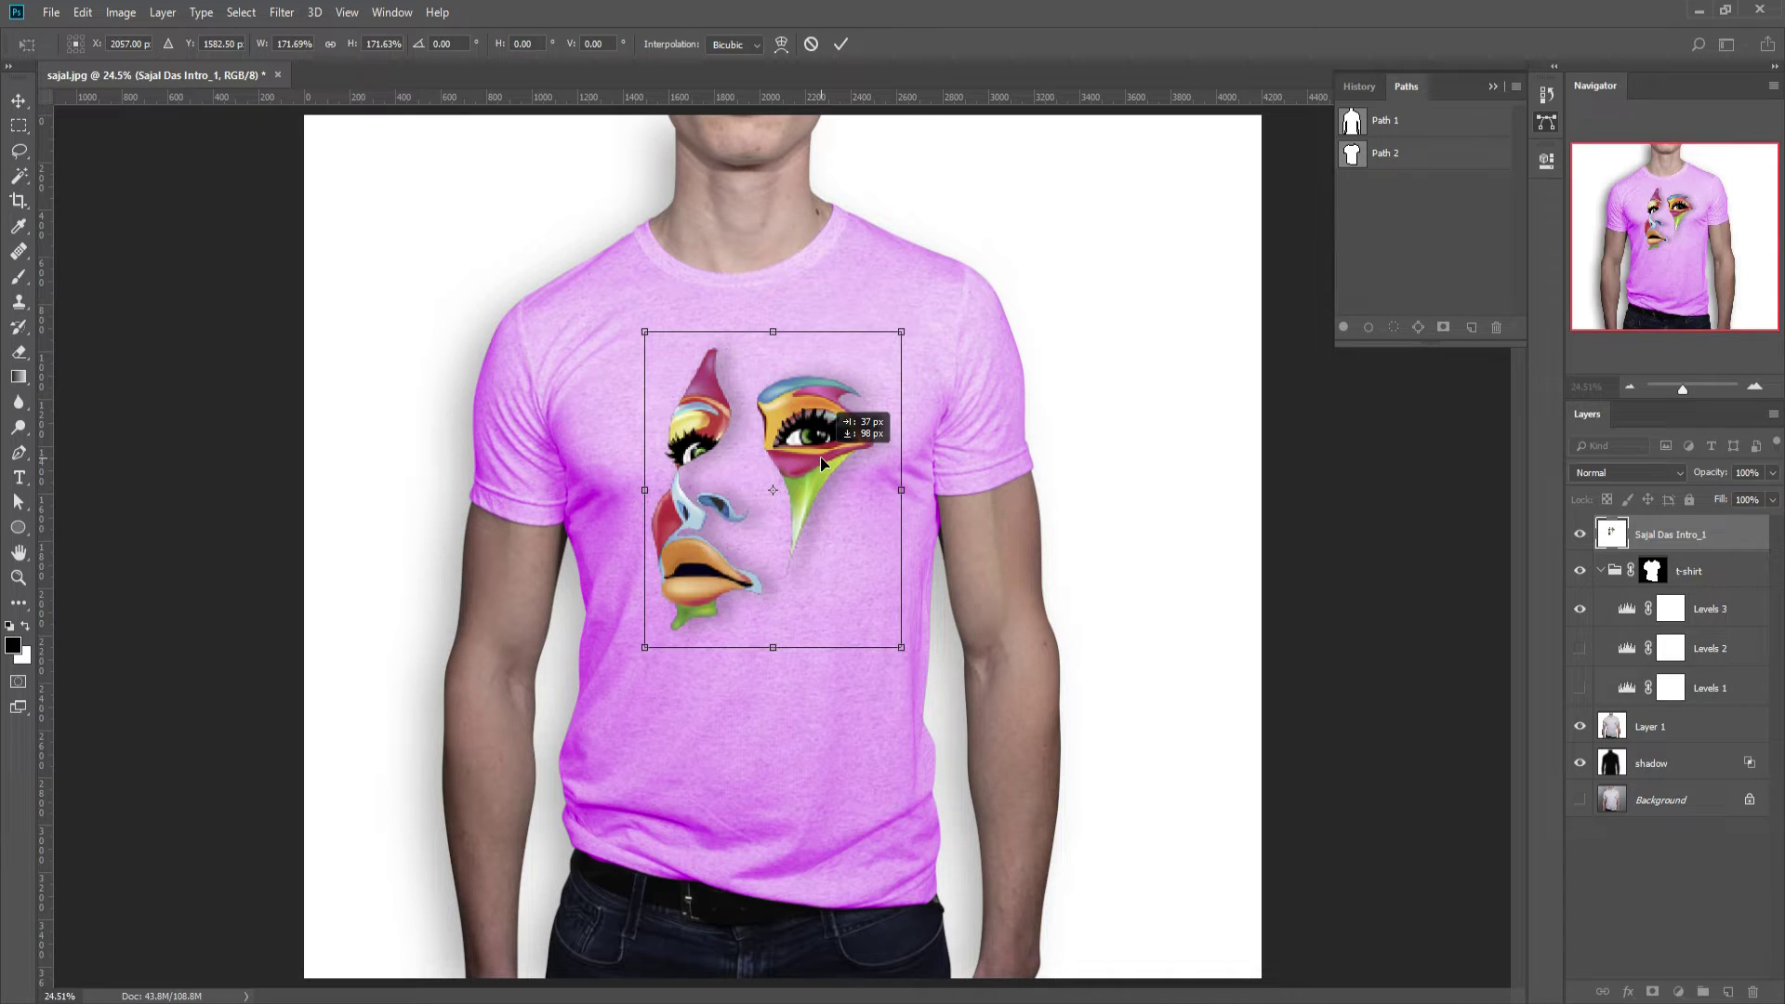
- Set the face artwork layer to Luminosity blend mode and convert it to a smart object
{"action": "key", "text": "p"}
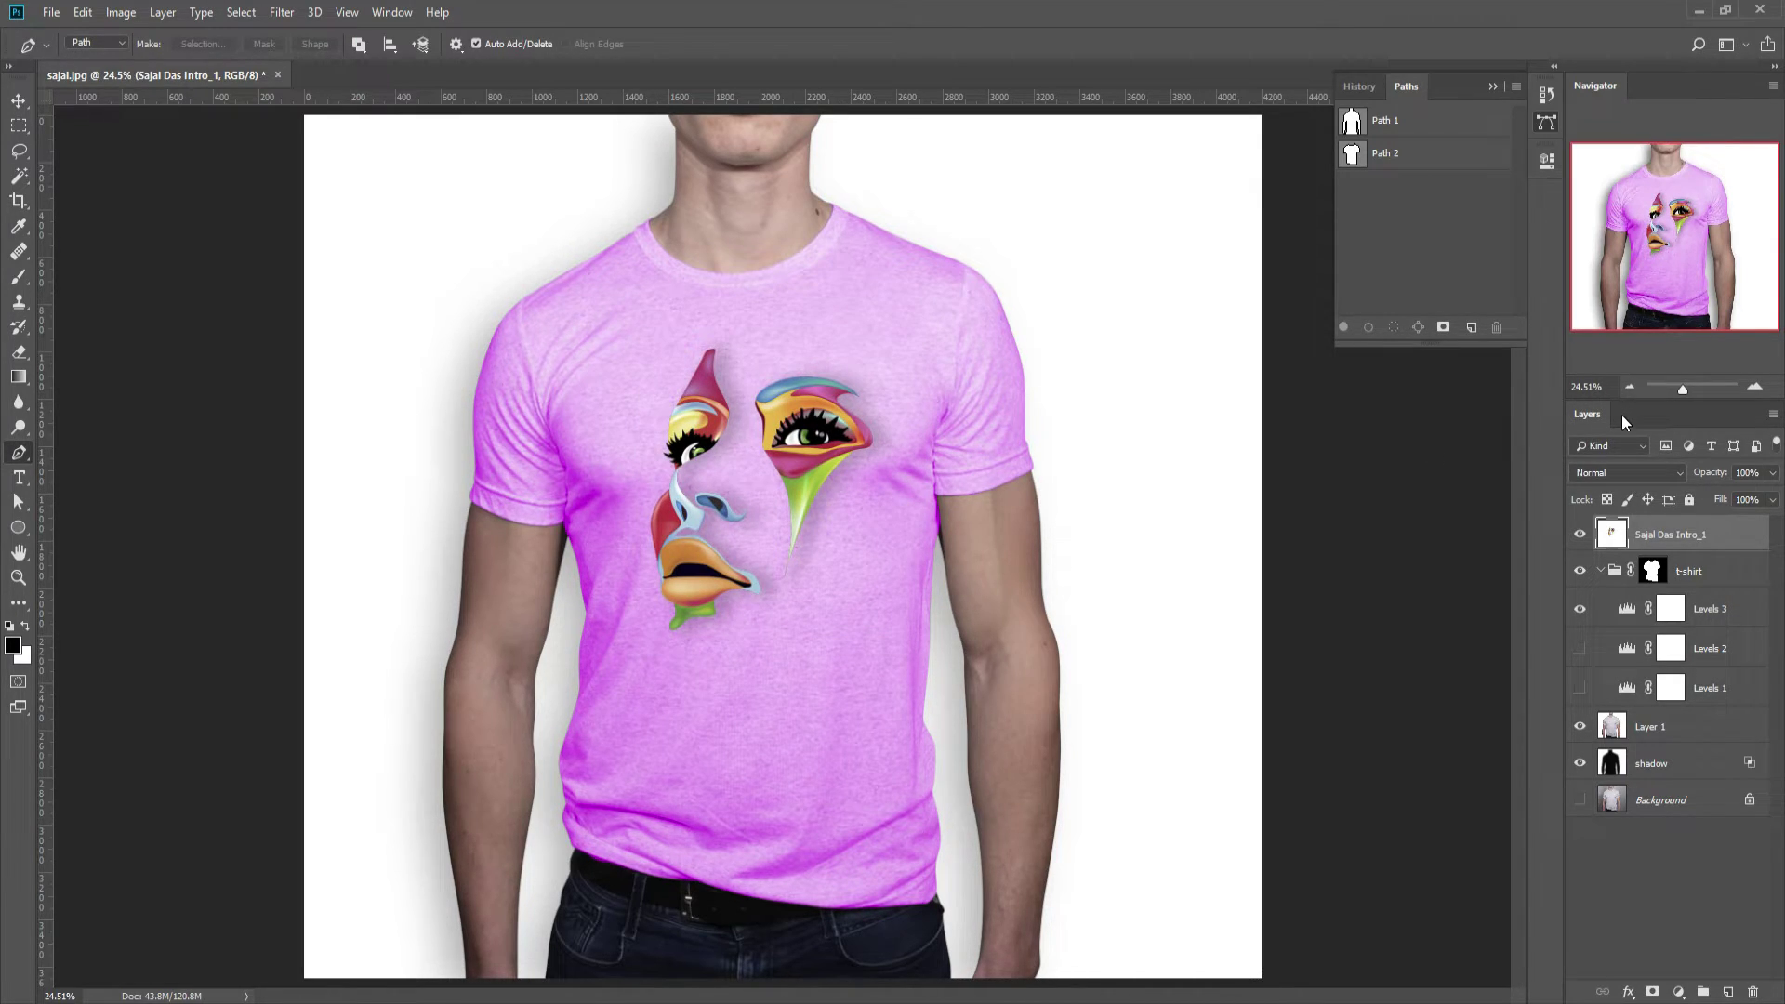
{"action": "left_click", "coordinate": [1615, 471]}
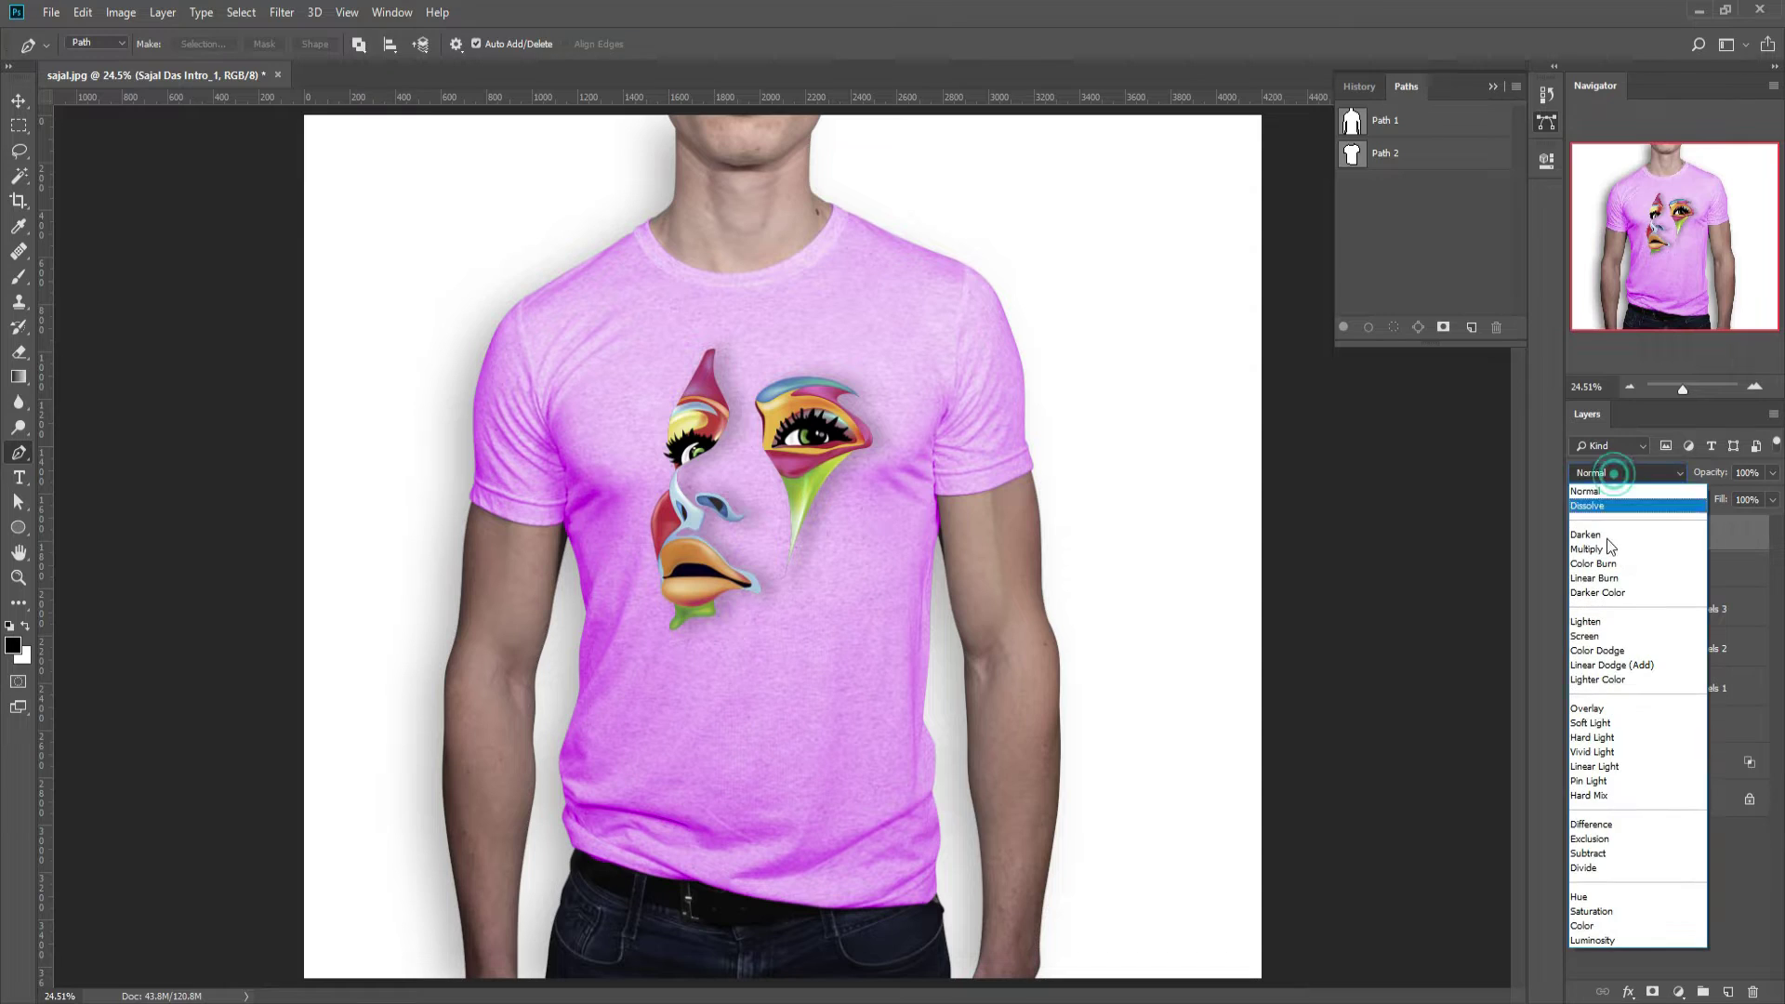
{"action": "left_click", "coordinate": [1598, 940]}
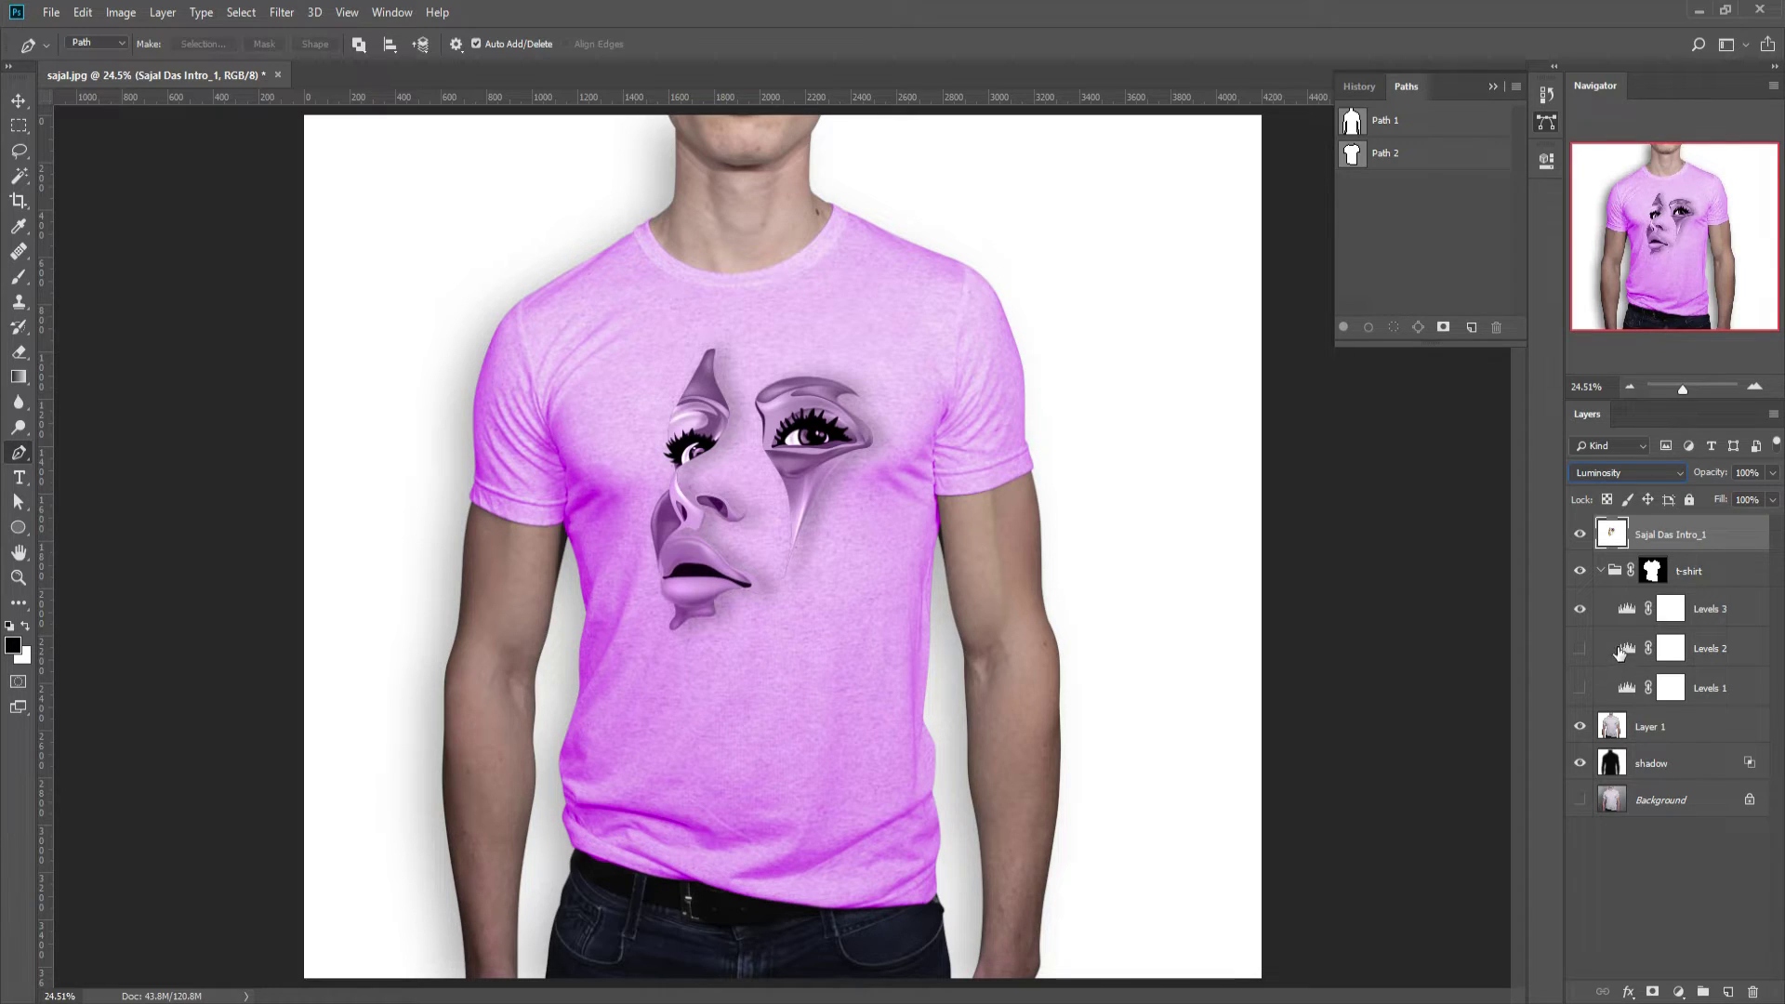
{"action": "right_click", "coordinate": [1646, 539]}
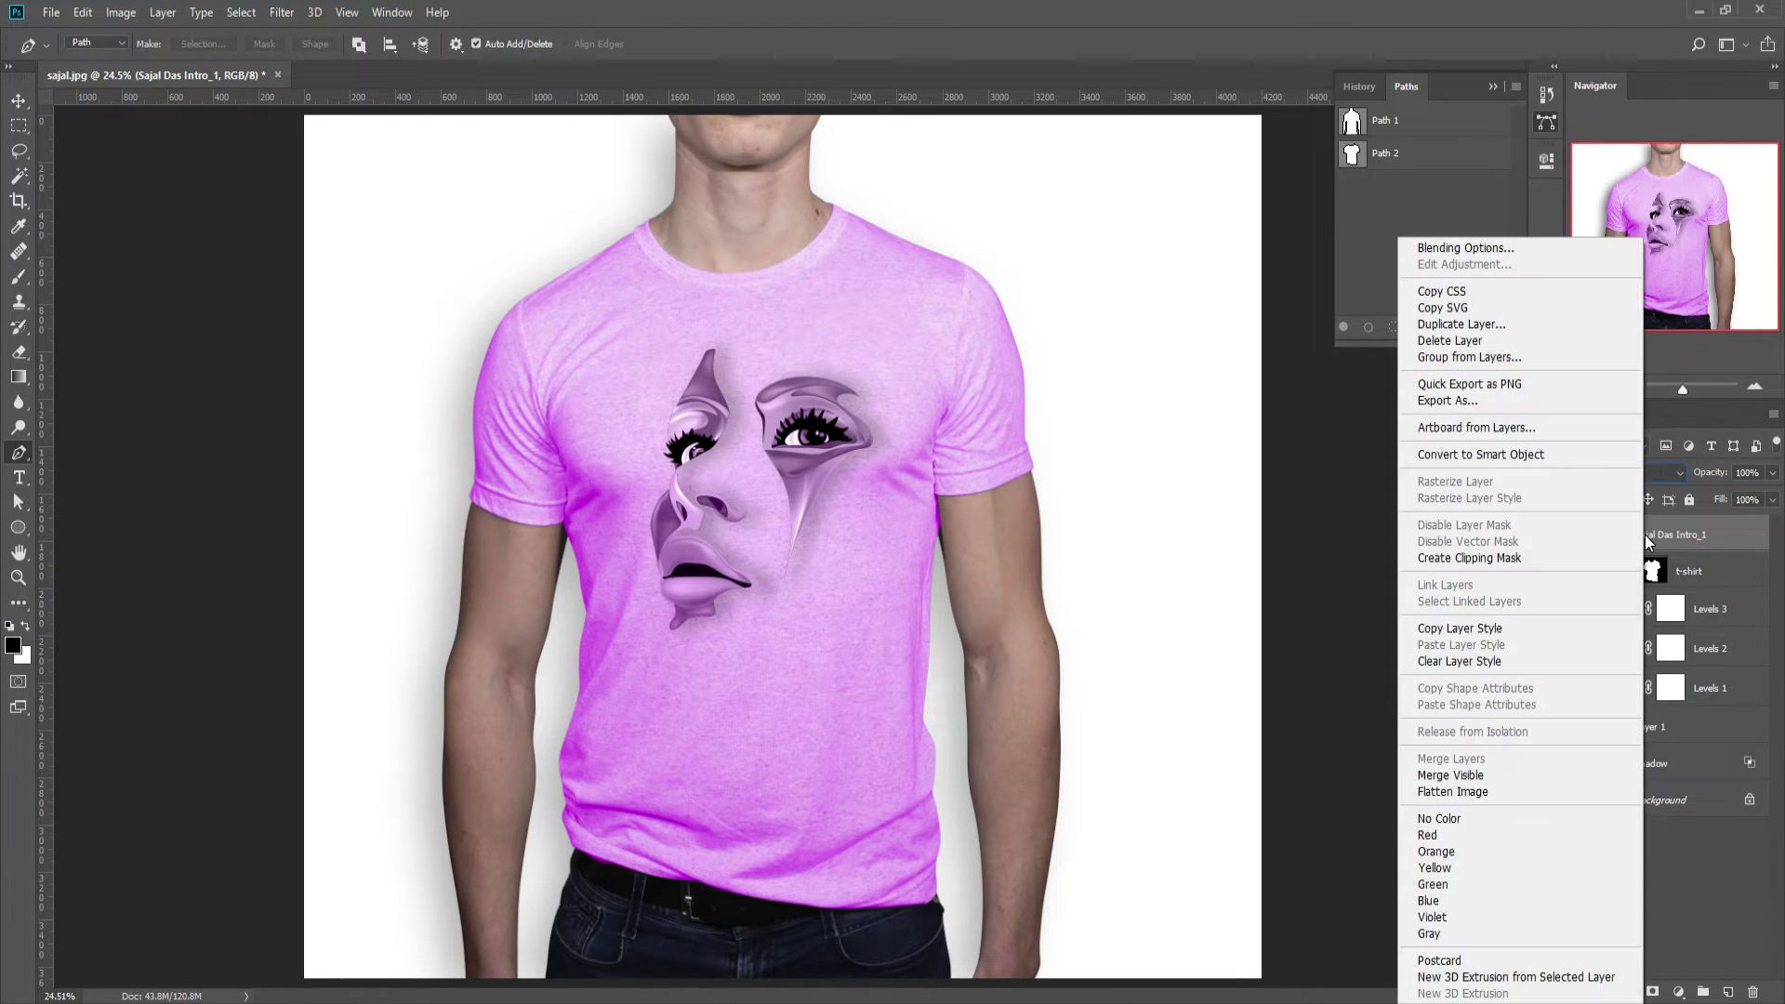
{"action": "left_click", "coordinate": [1534, 456]}
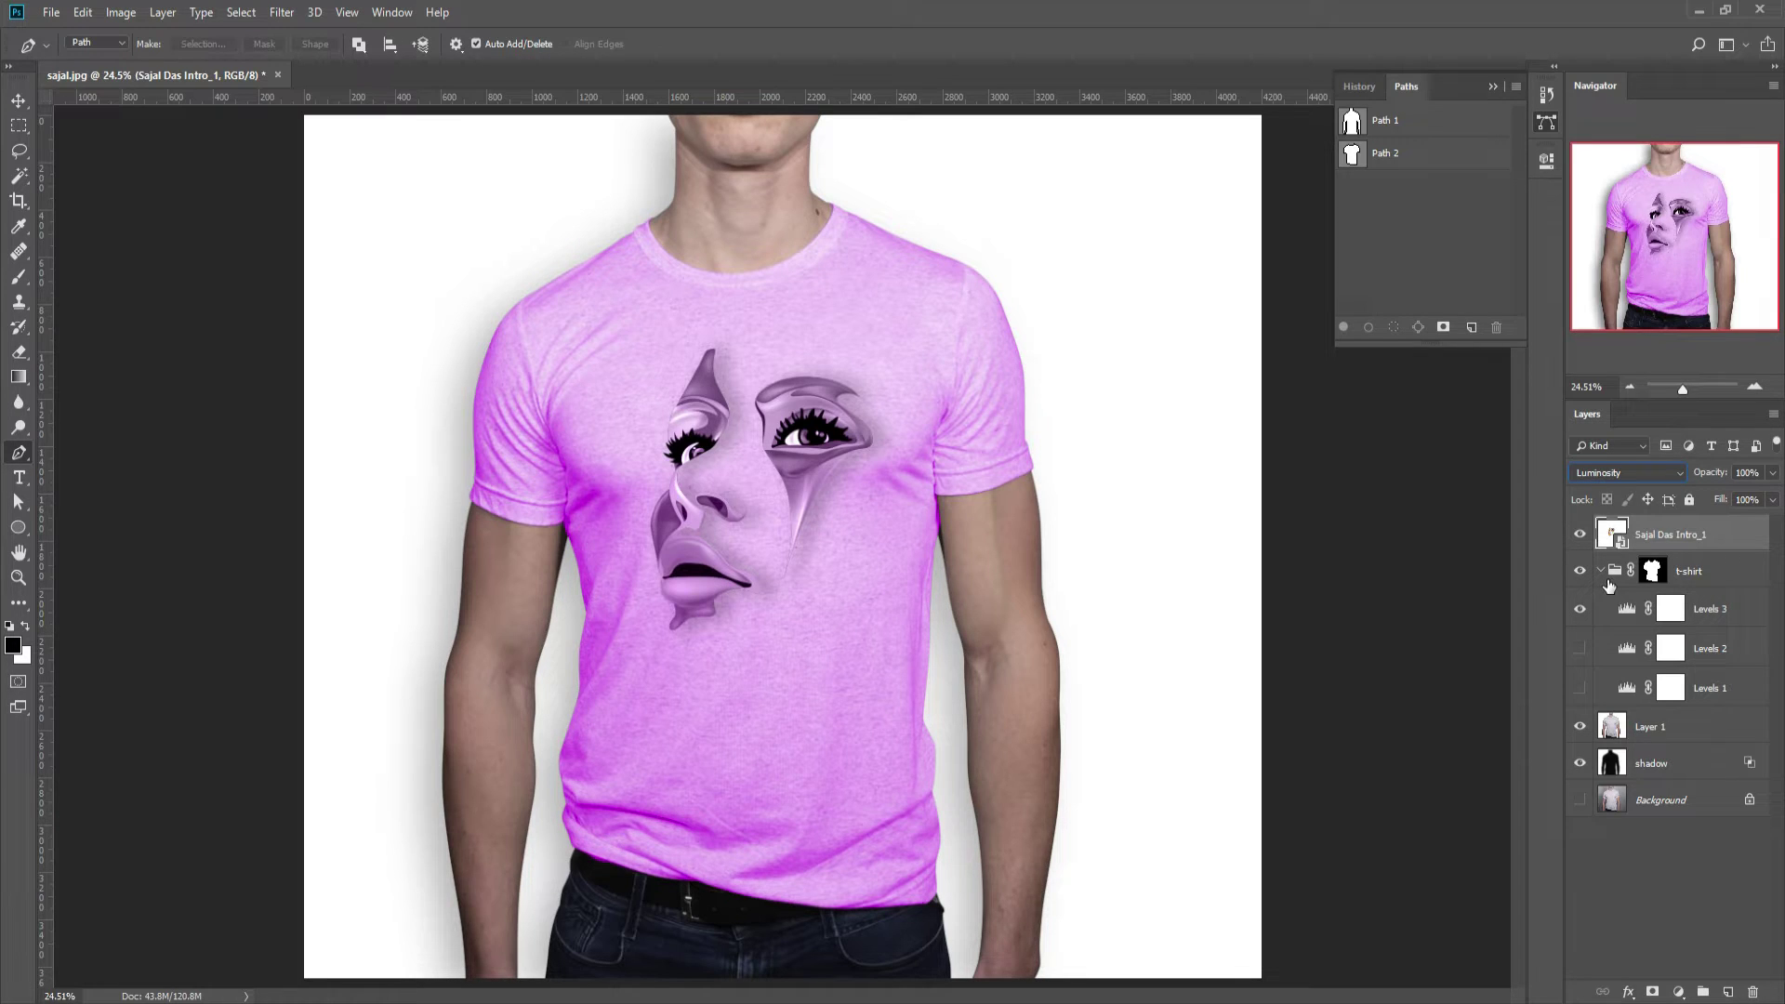
- Rename Levels 3, 2 and 1 to color, then open the face artwork smart object
{"action": "left_click", "coordinate": [1711, 608]}
{"action": "double_click", "coordinate": [1707, 610]}
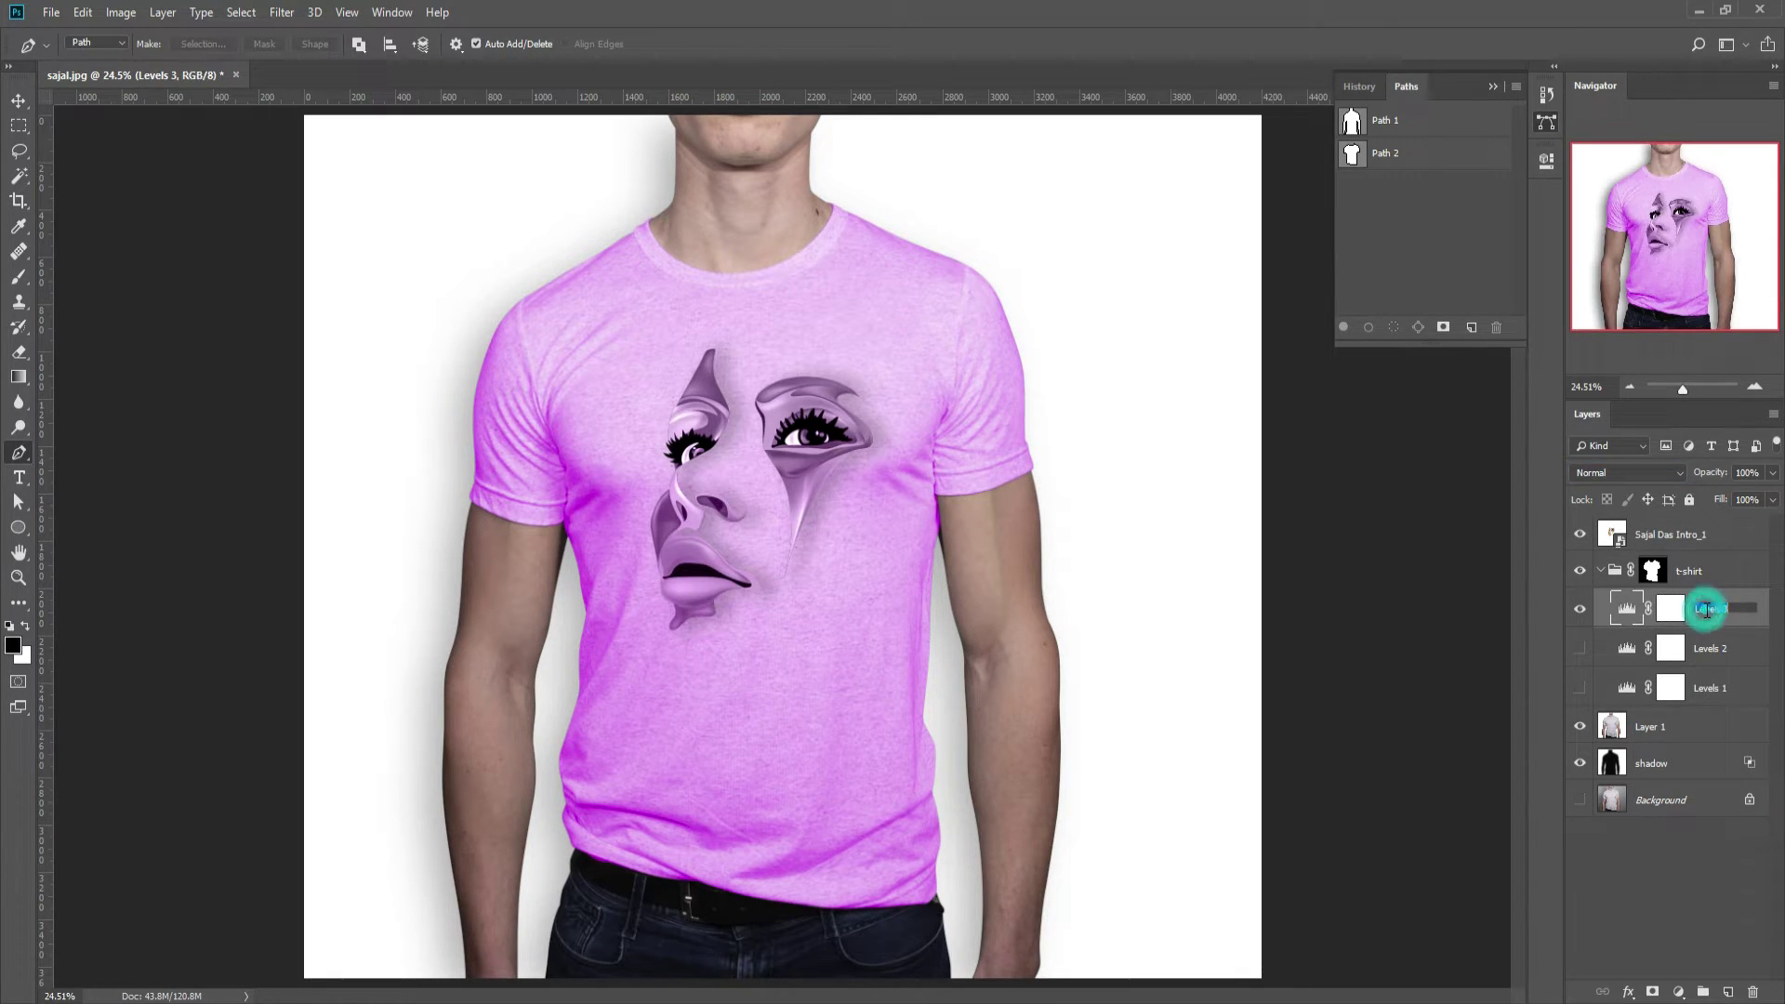
{"action": "type", "text": "color"}
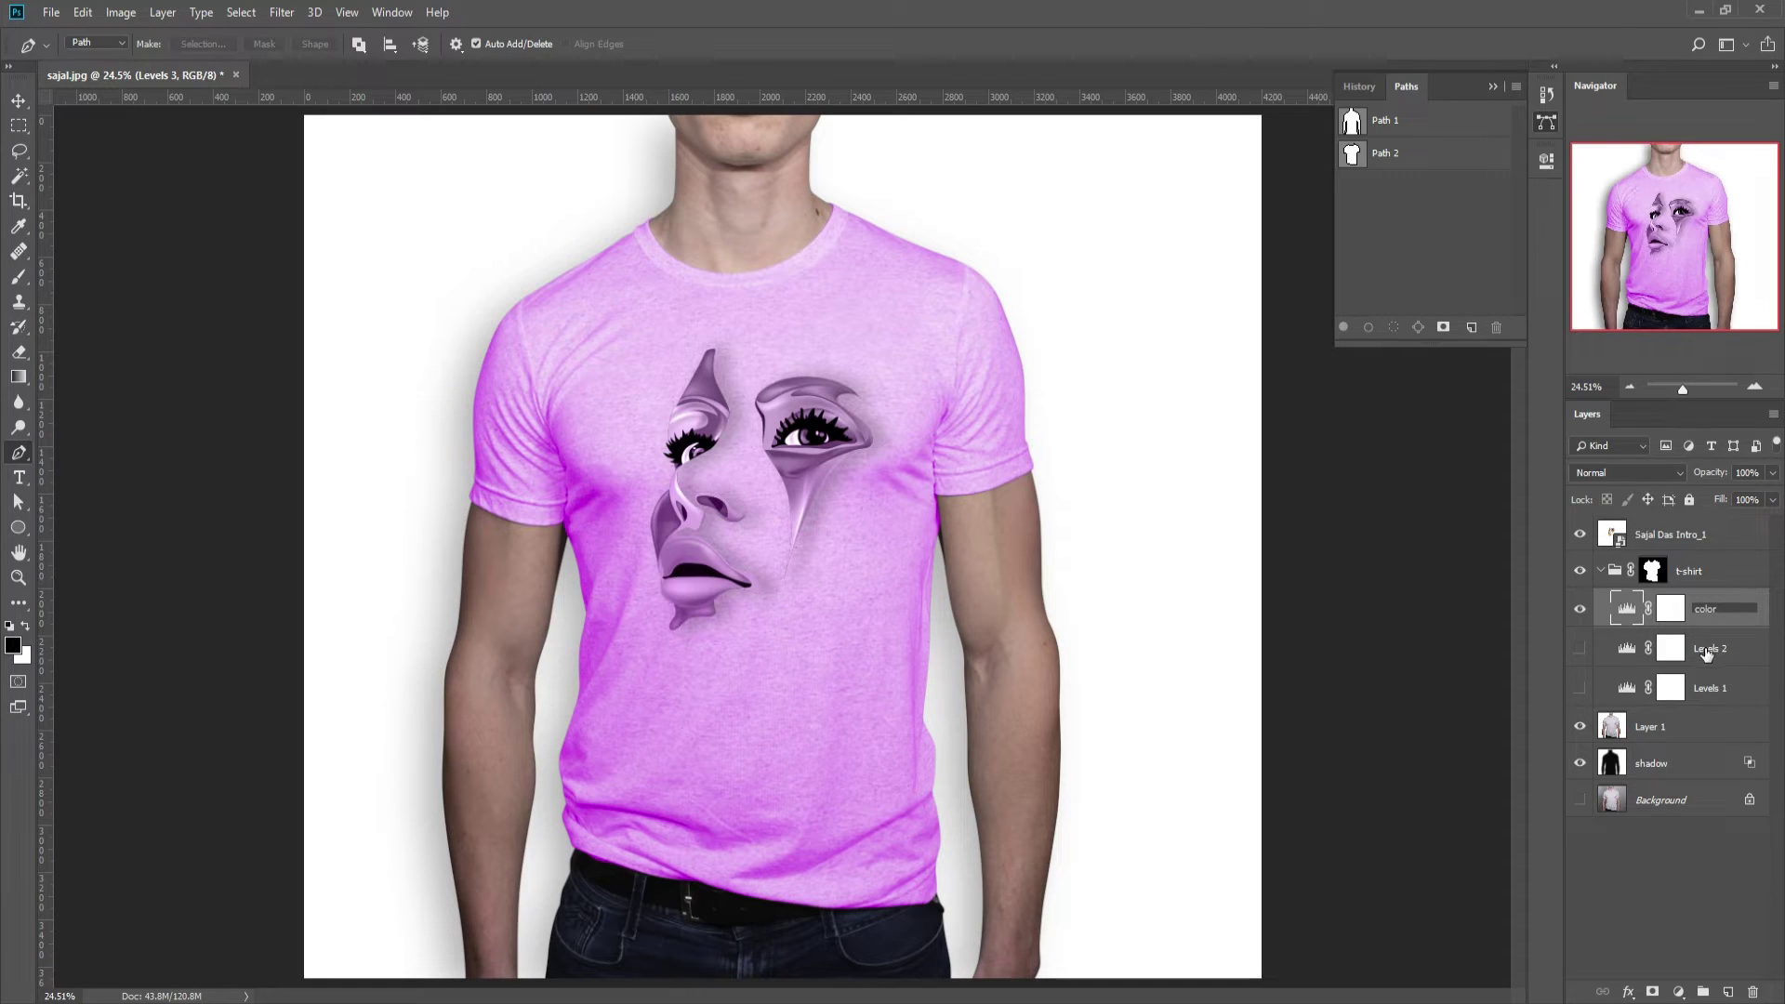
{"action": "left_click", "coordinate": [1706, 651]}
{"action": "double_click", "coordinate": [1707, 649]}
{"action": "type", "text": "color"}
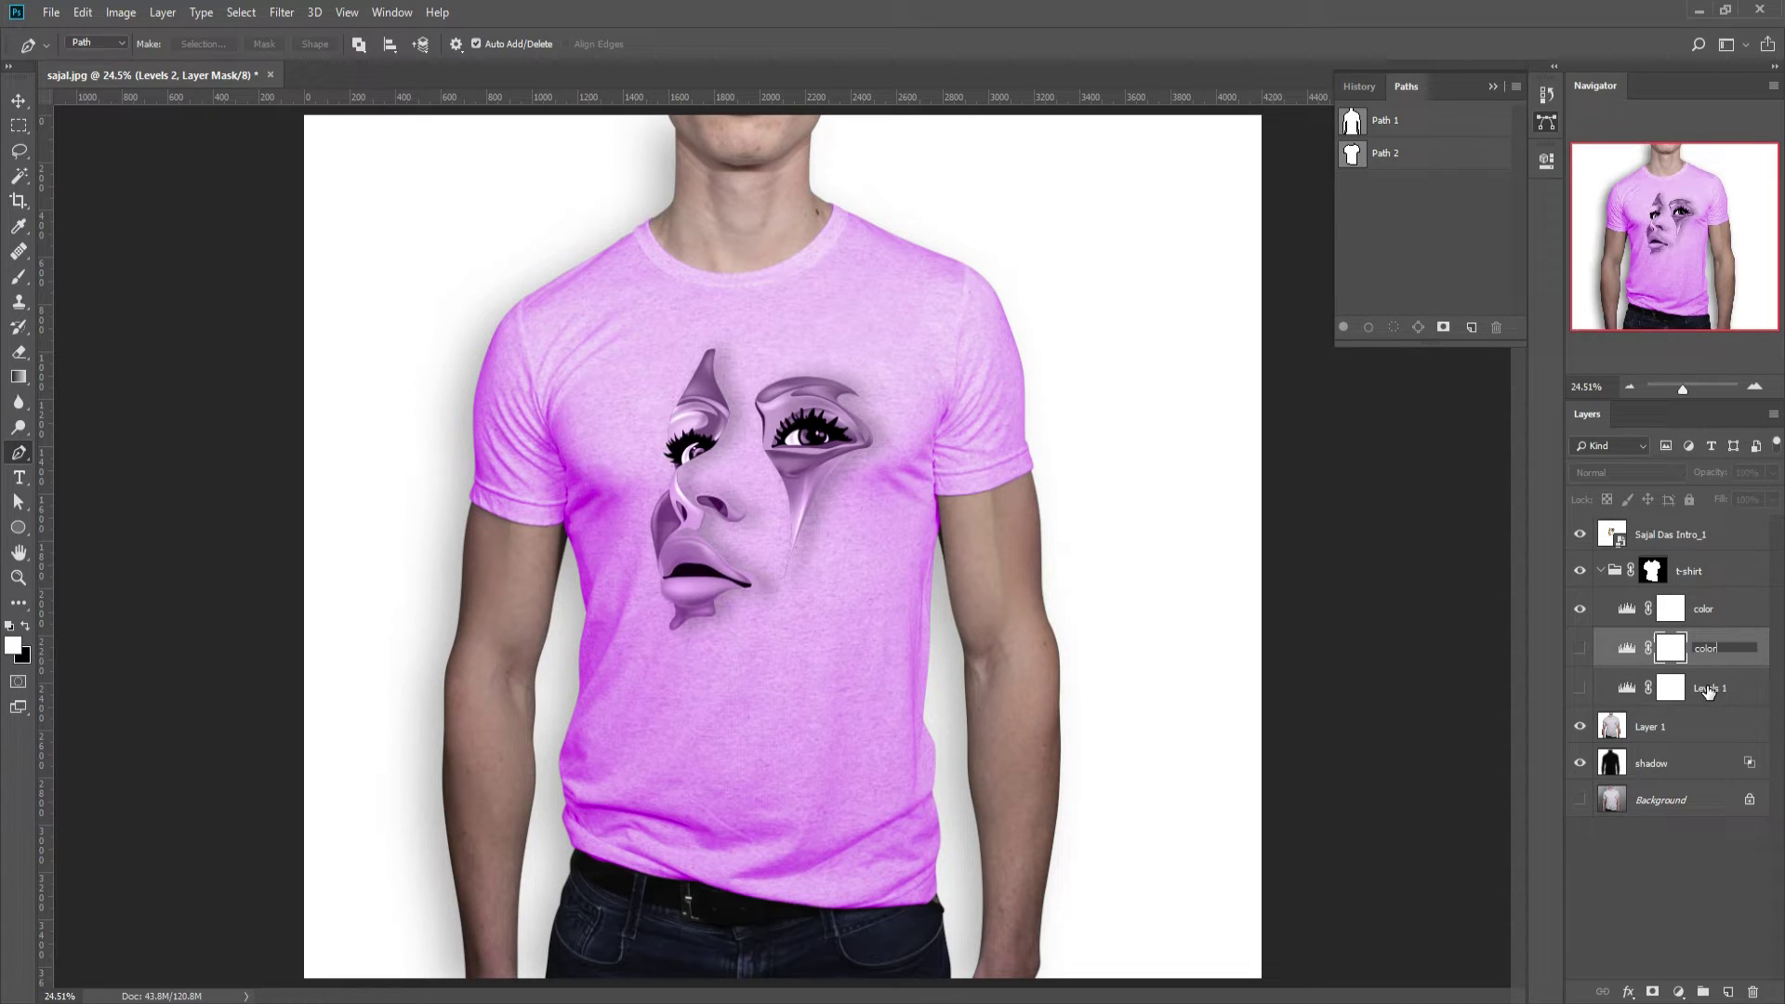
{"action": "left_click", "coordinate": [1708, 690]}
{"action": "double_click", "coordinate": [1708, 689]}
{"action": "type", "text": "color"}
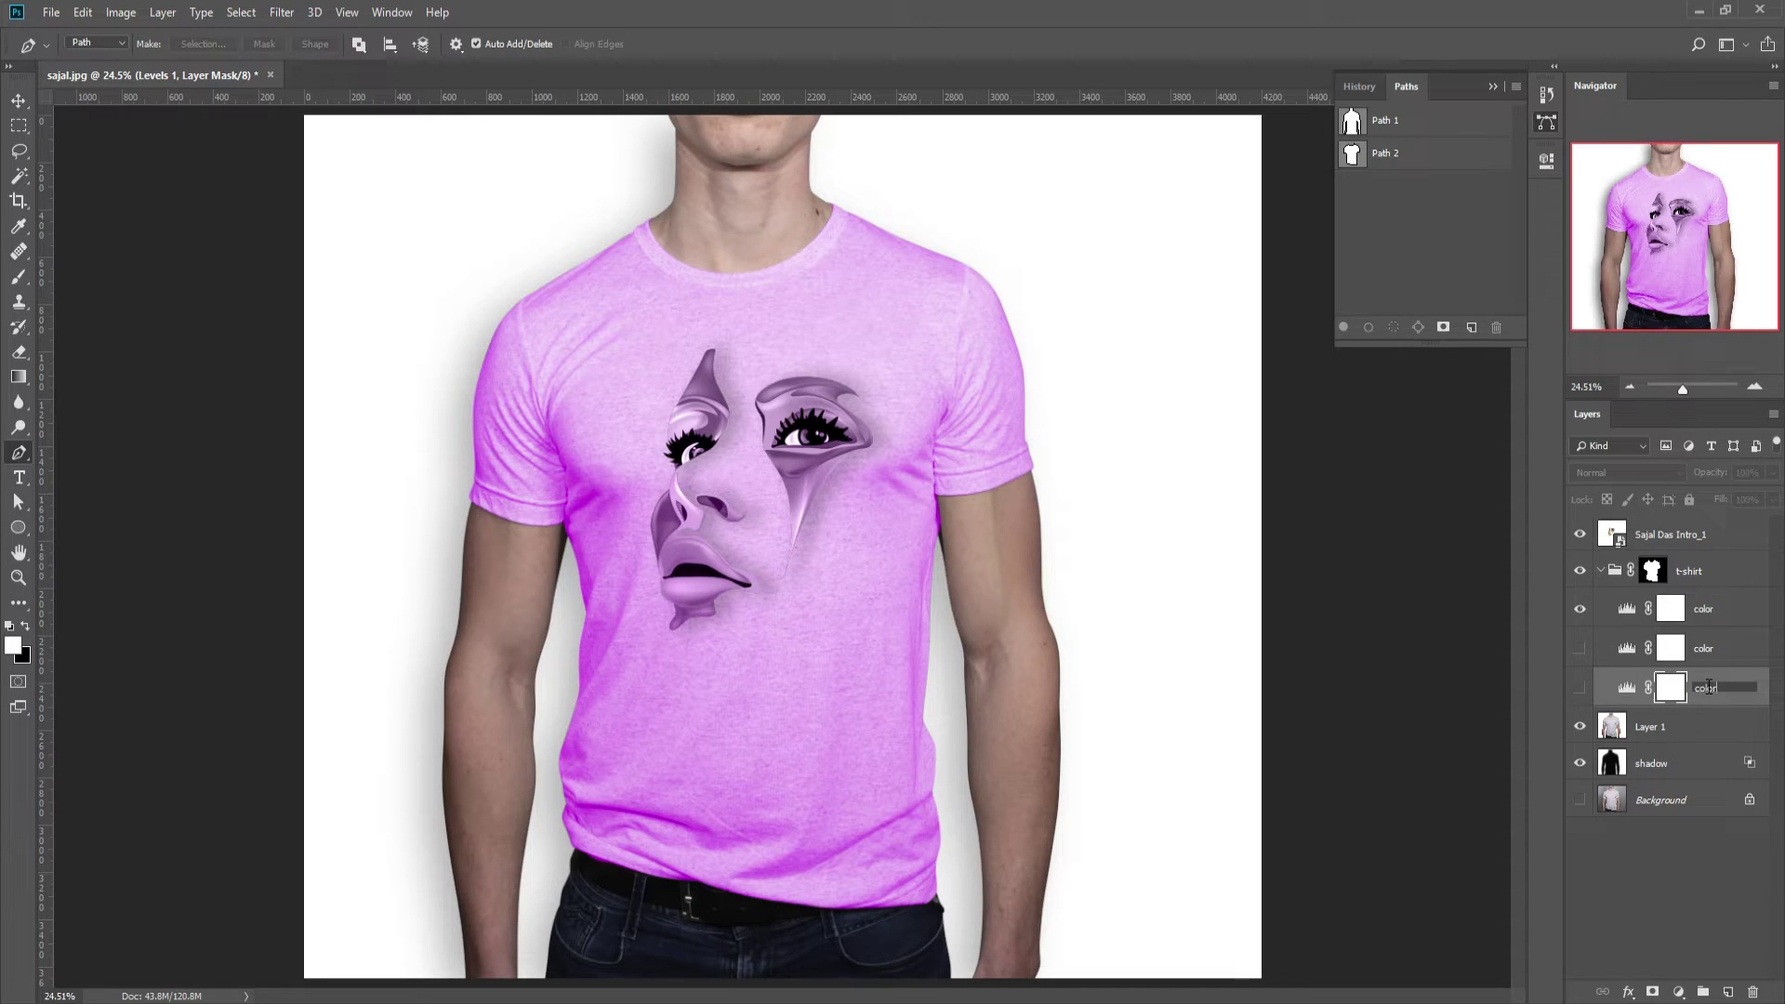
{"action": "key", "text": "Return"}
{"action": "left_click", "coordinate": [1623, 547]}
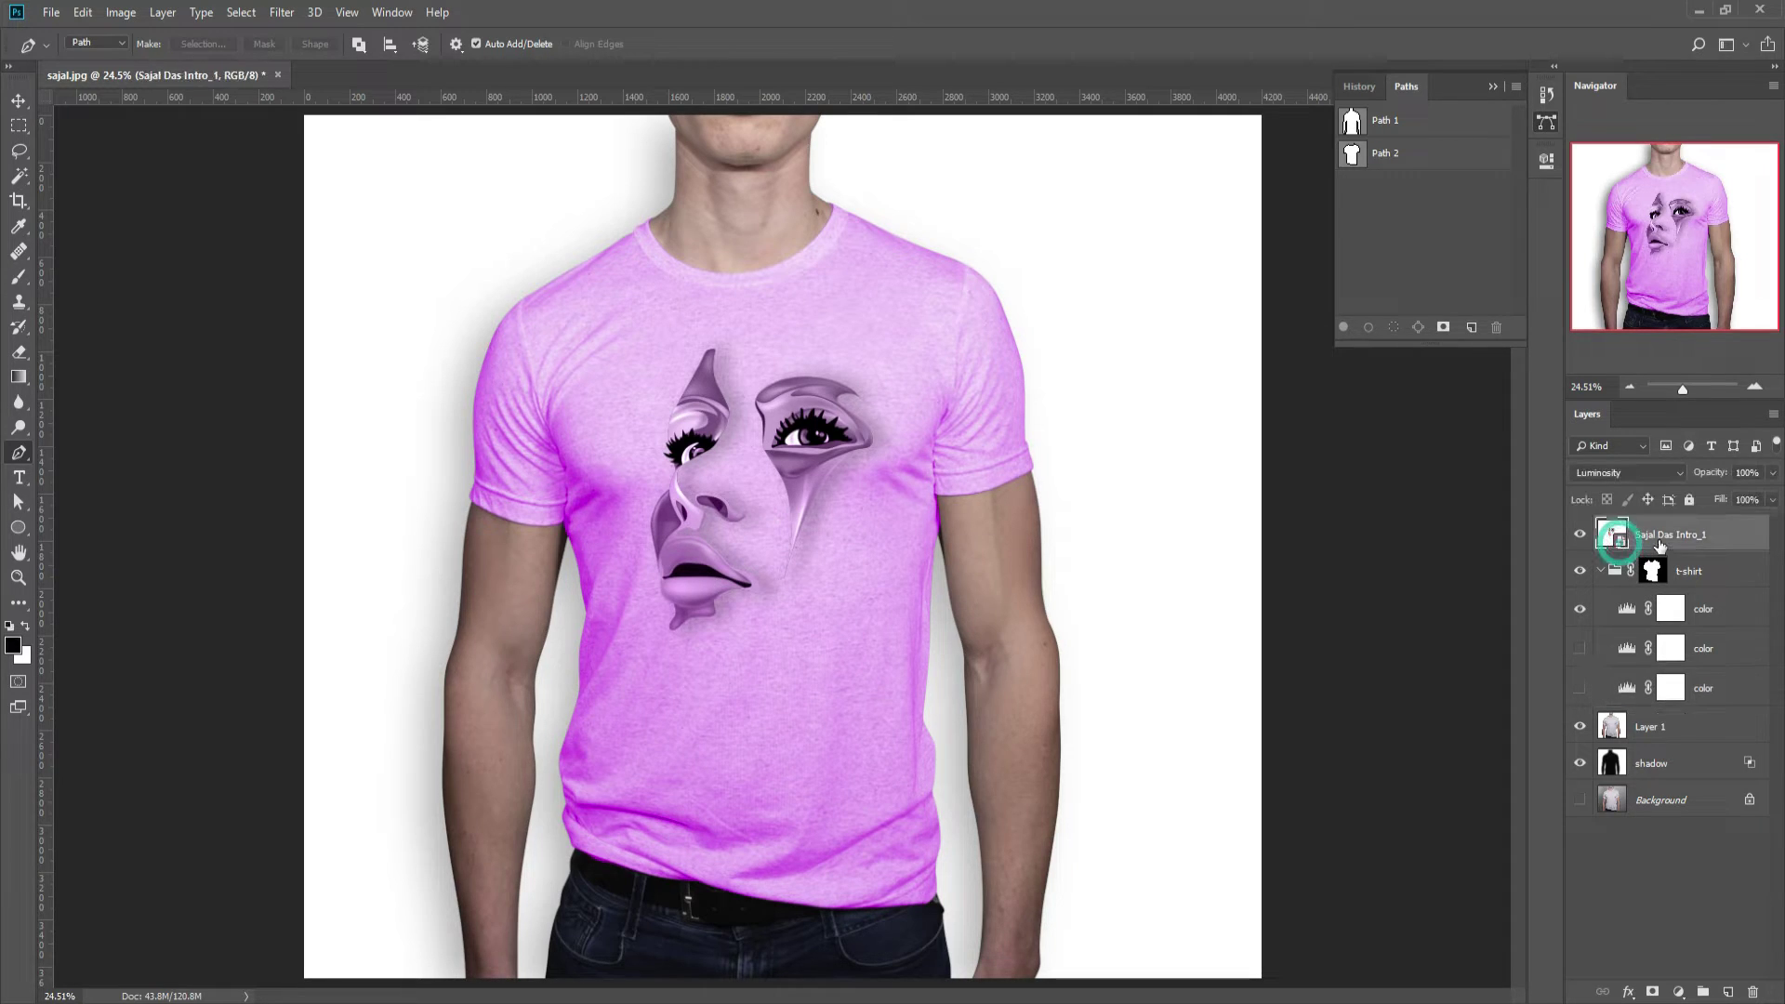
{"action": "double_click", "coordinate": [1623, 545]}
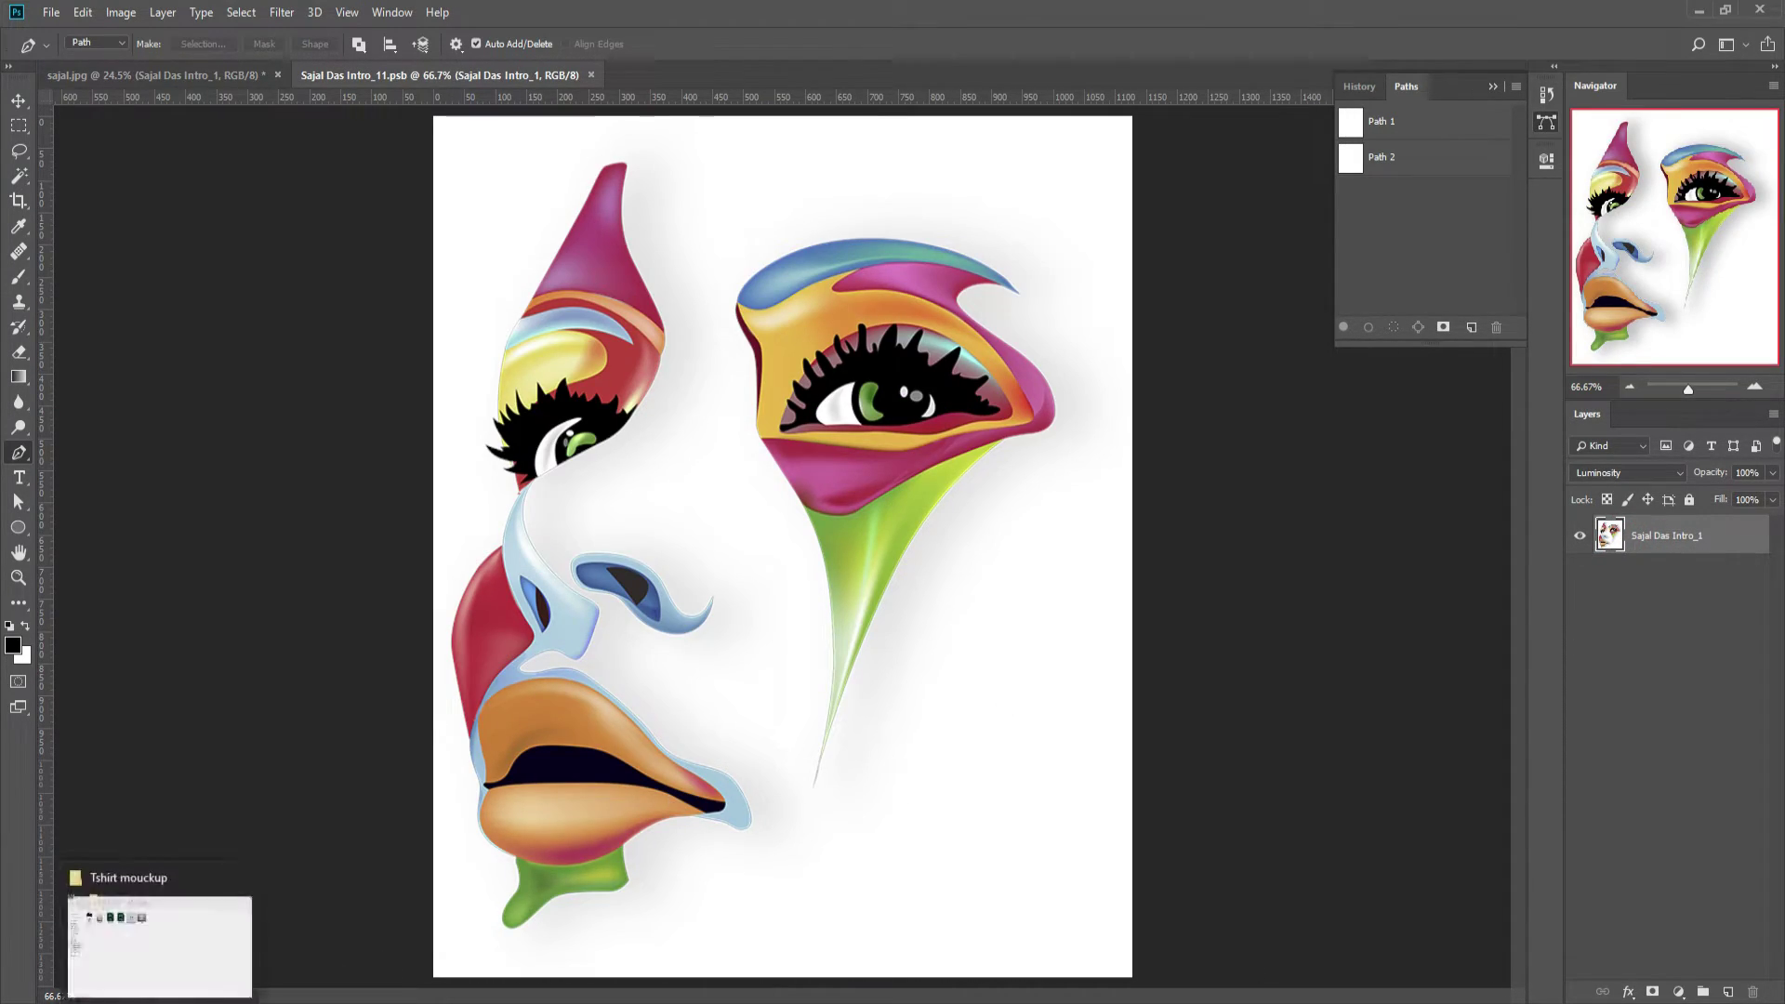
- Drag Cat Design from the Tshirt mouckup folder into the smart object and enlarge it over the page
{"action": "left_click", "coordinate": [158, 944]}
{"action": "mouse_move", "coordinate": [210, 233]}
{"action": "left_mouse_down"}
{"action": "mouse_move", "coordinate": [635, 865]}
{"action": "mouse_move", "coordinate": [686, 766]}
{"action": "left_mouse_up"}
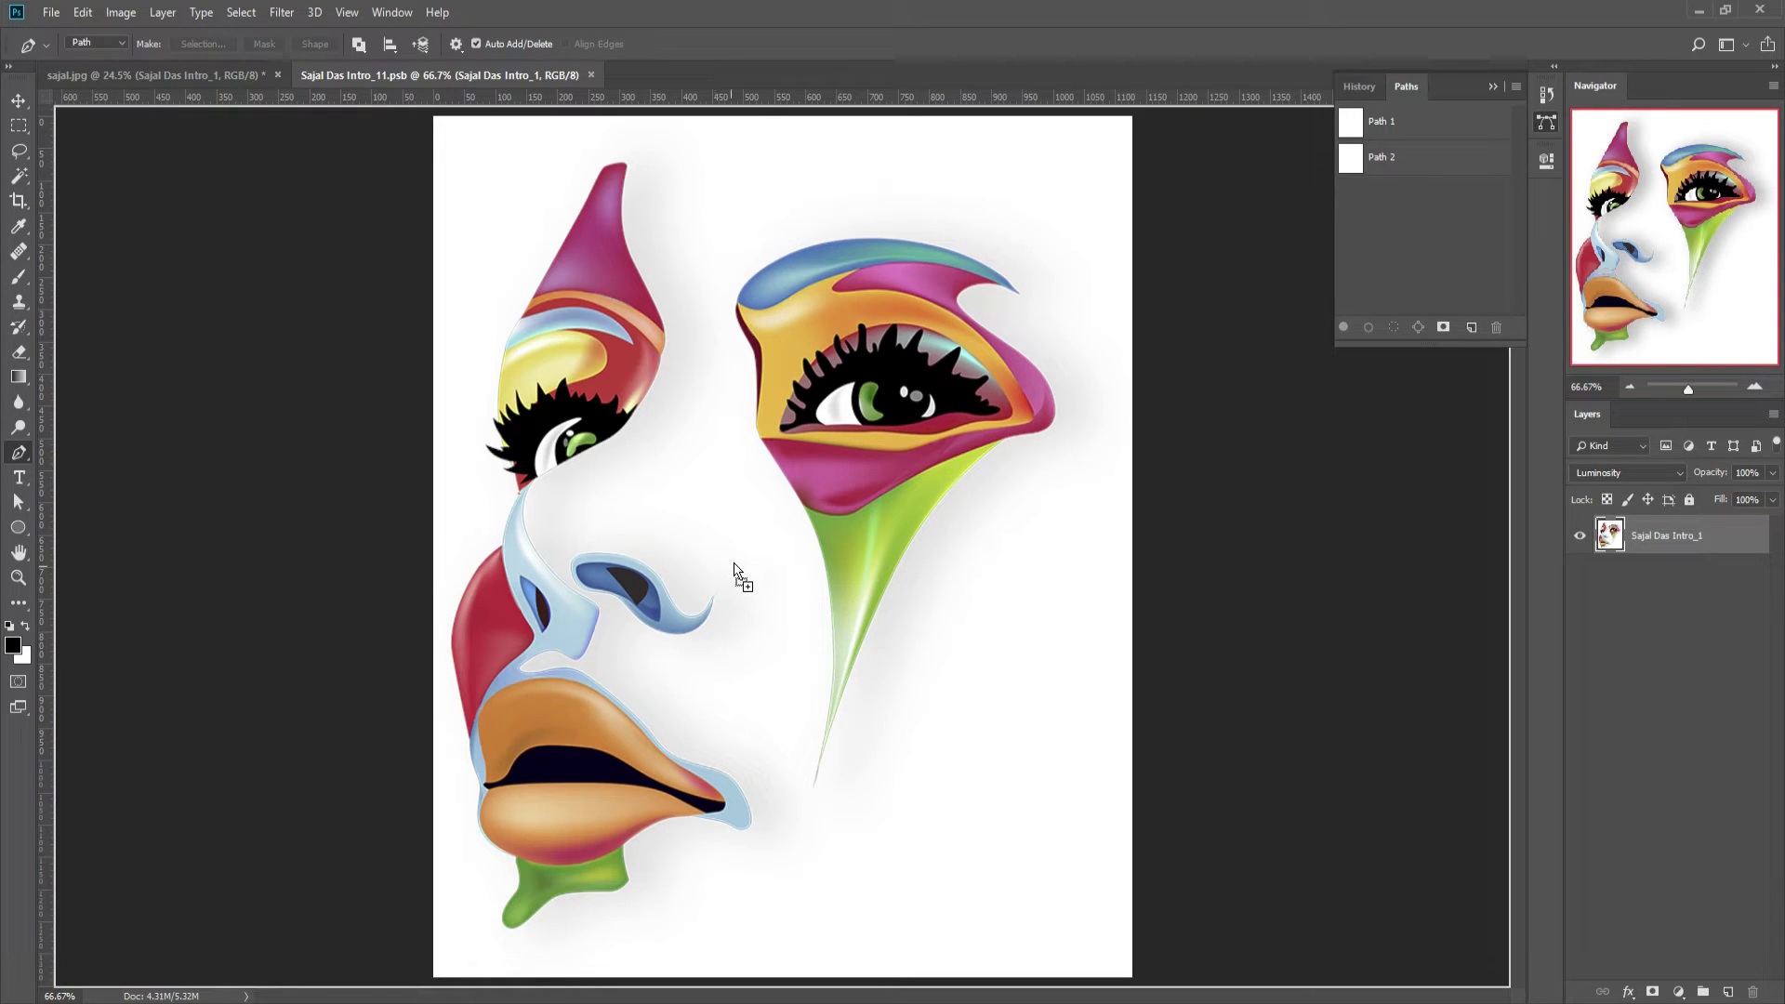
{"action": "left_click_drag", "start_coordinate": [687, 766], "coordinate": [734, 560]}
{"action": "left_click_drag", "start_coordinate": [824, 605], "coordinate": [1176, 917]}
{"action": "left_click_drag", "start_coordinate": [804, 416], "coordinate": [777, 459]}
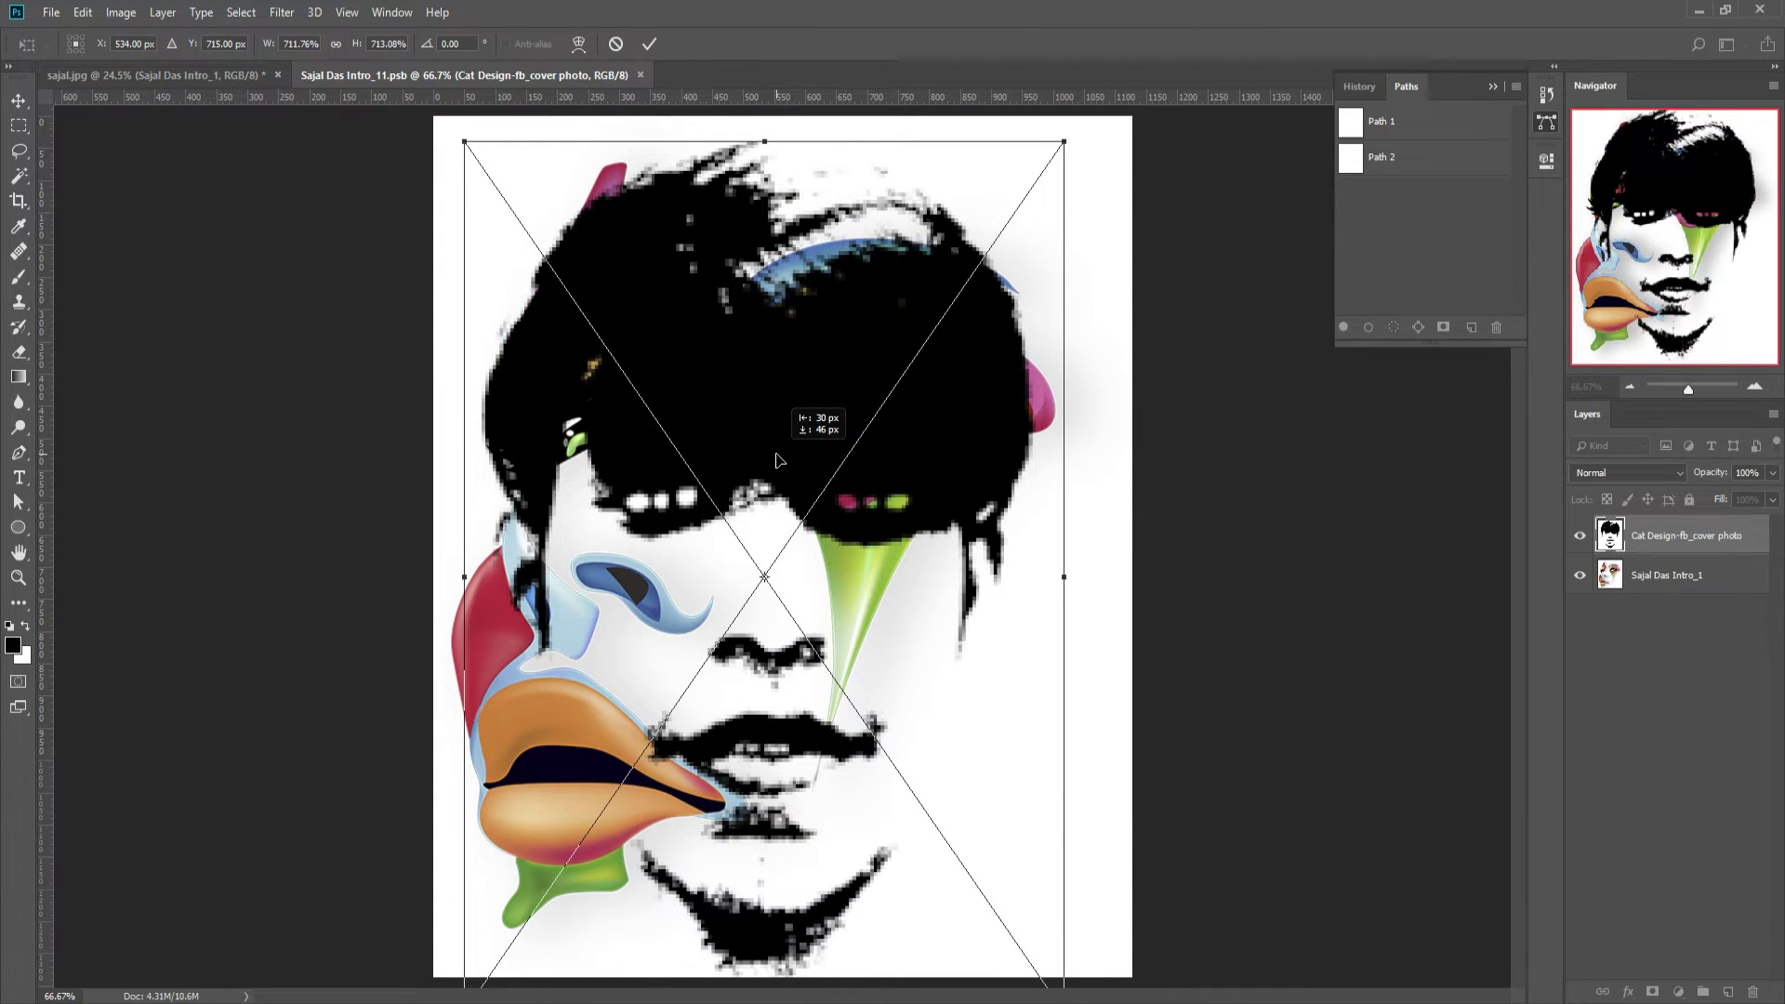
- Commit the face photo, hide the colourful Sajal Das Intro_1 layer, and save and close the smart object
{"action": "key", "text": "Return"}
{"action": "key", "text": "p"}
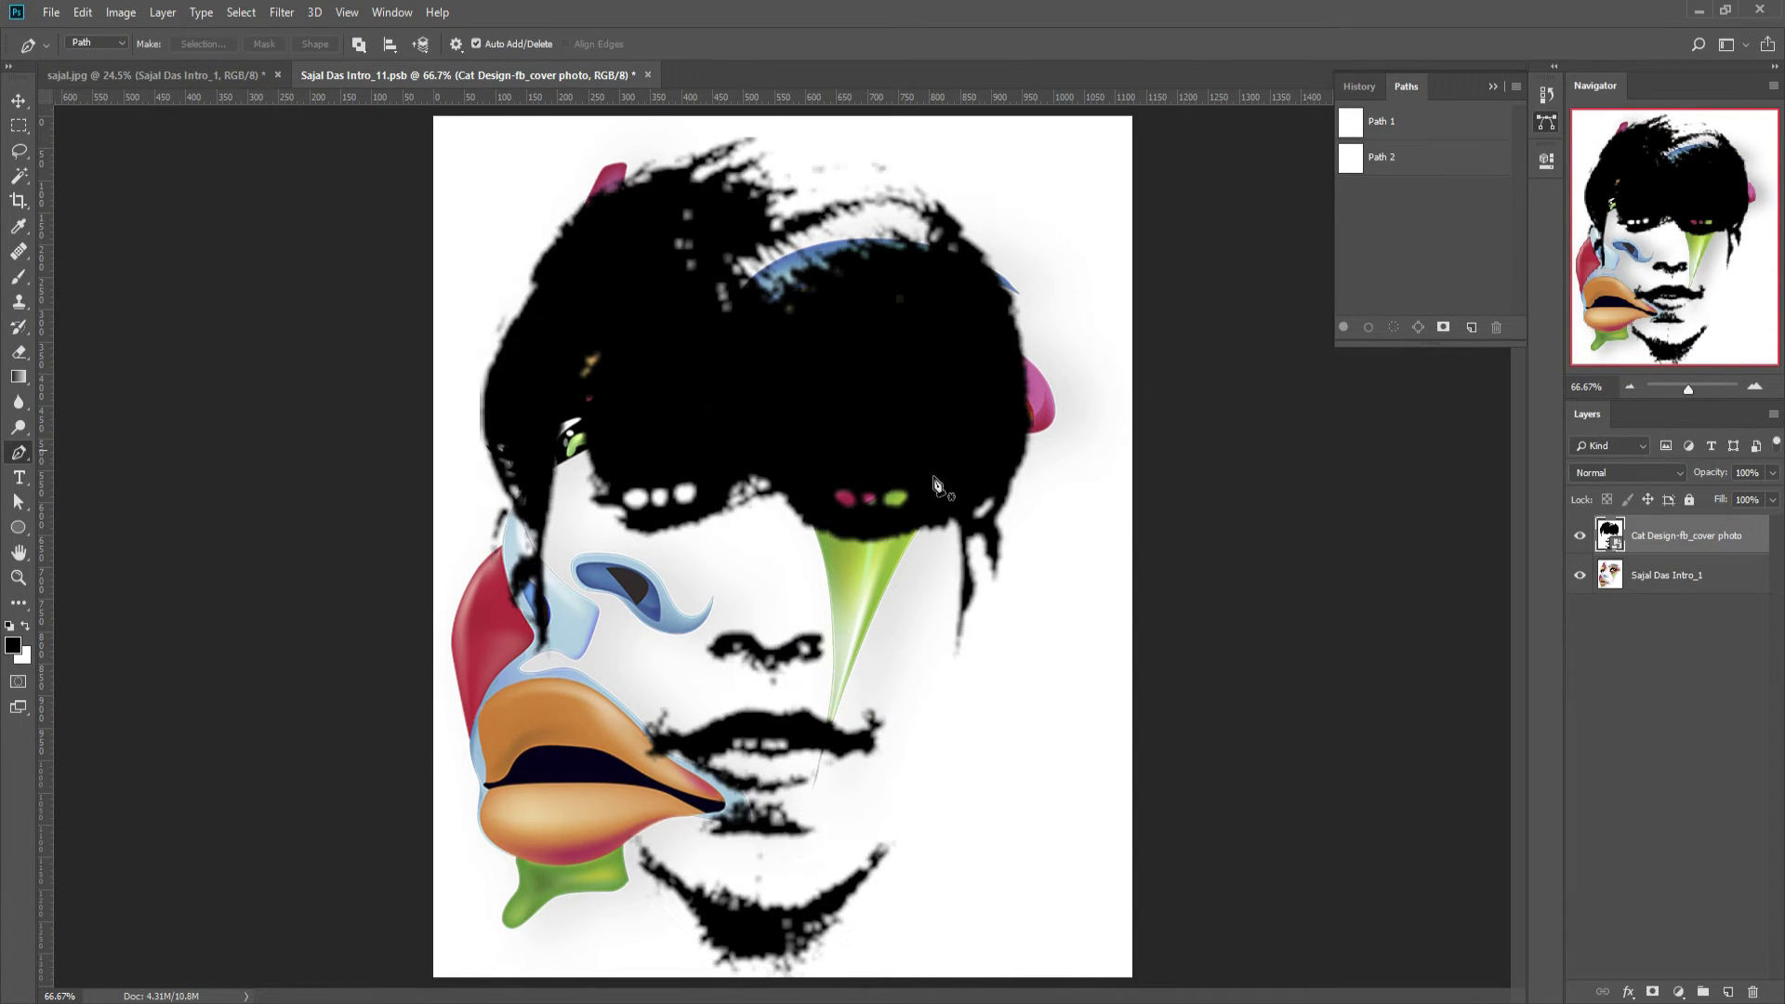
{"action": "left_click", "coordinate": [1579, 578]}
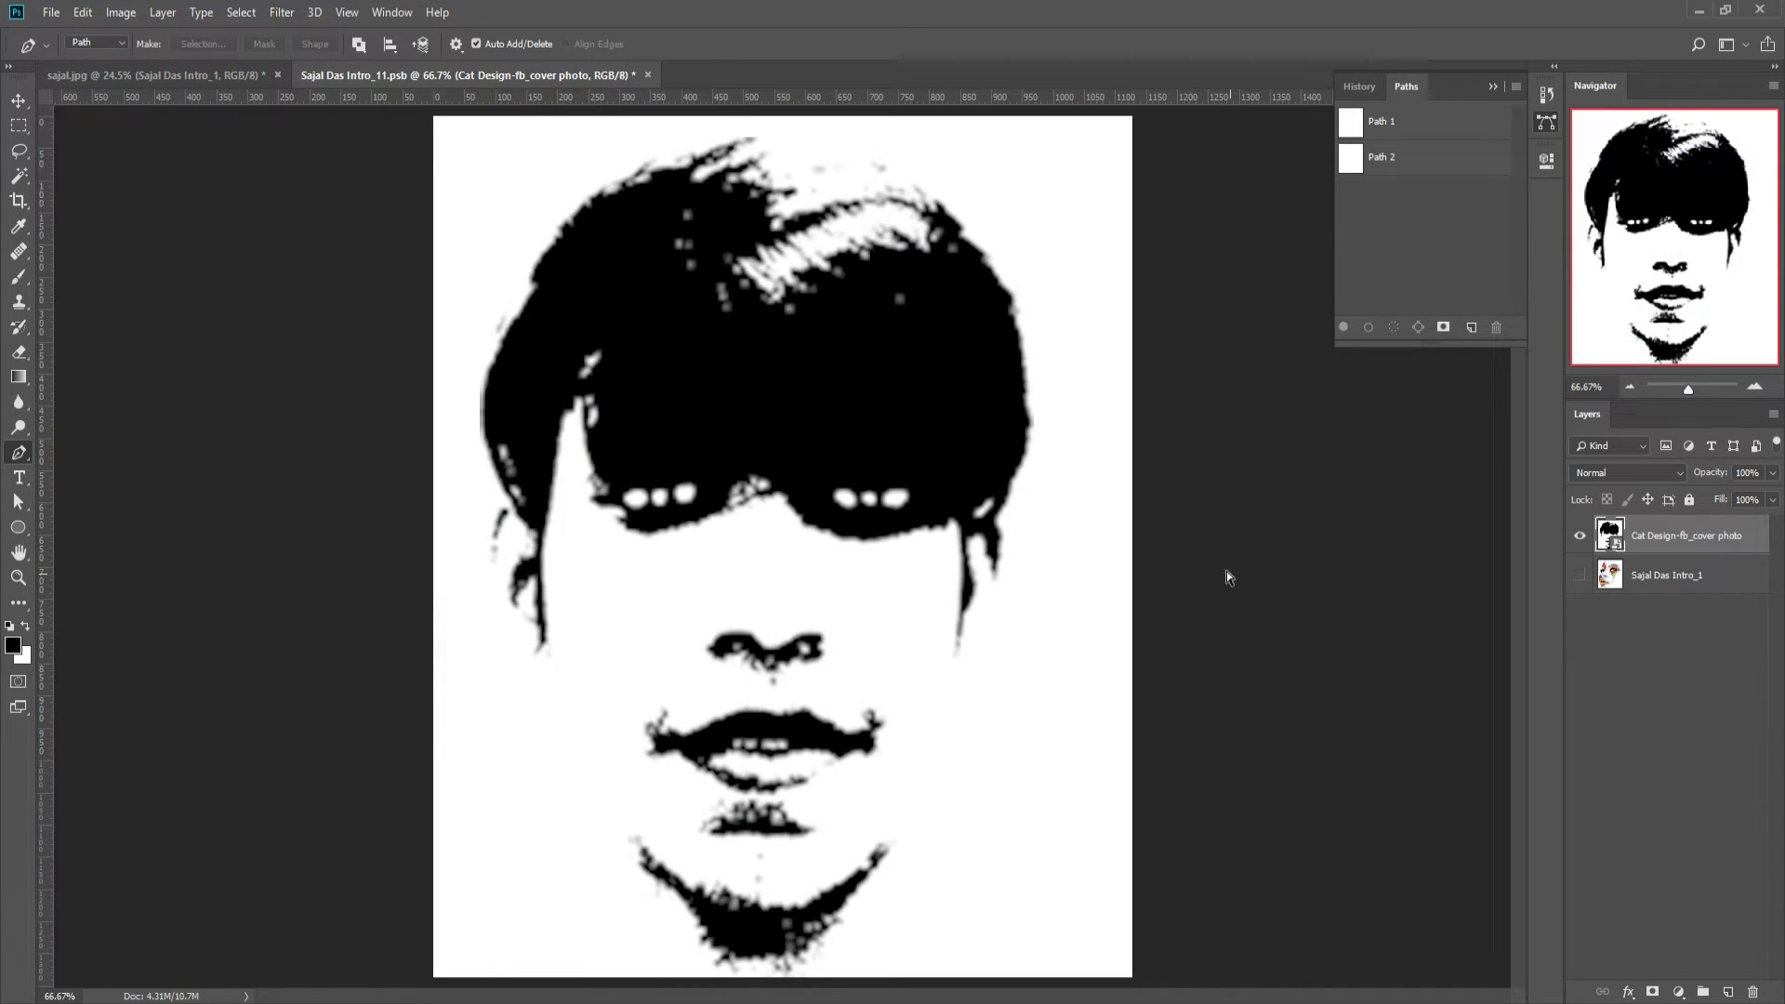
{"action": "left_click", "coordinate": [648, 75]}
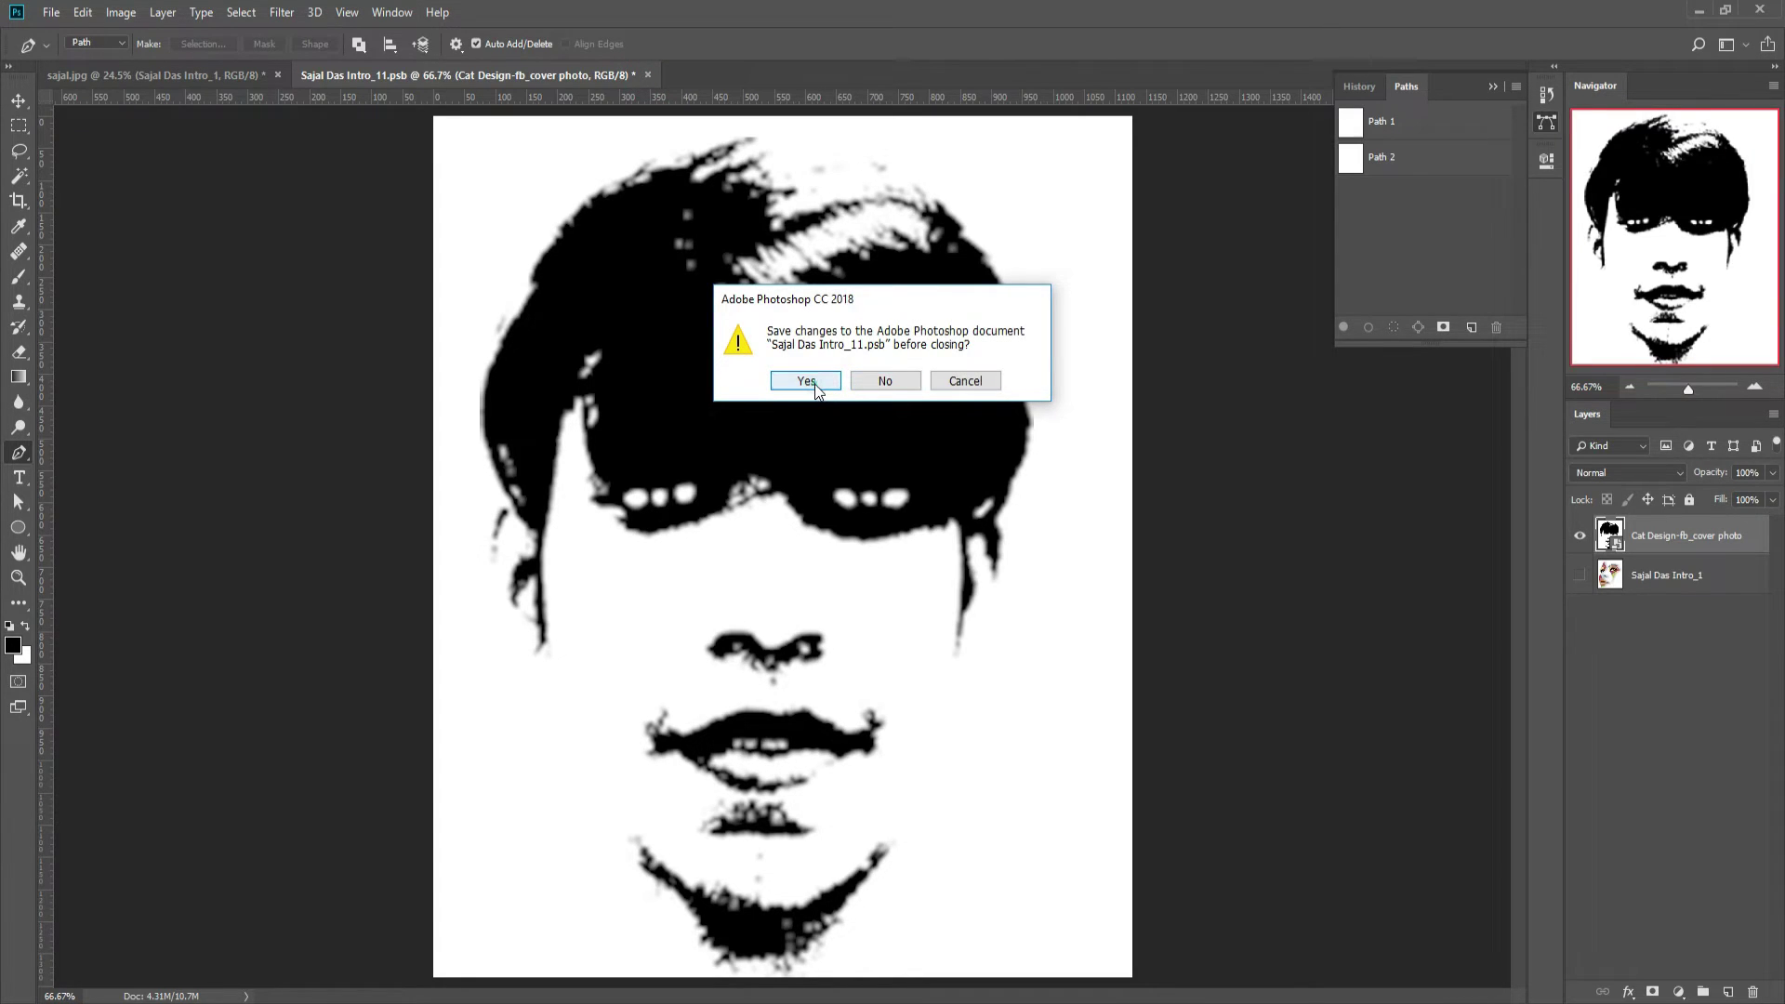
{"action": "left_click", "coordinate": [861, 385]}
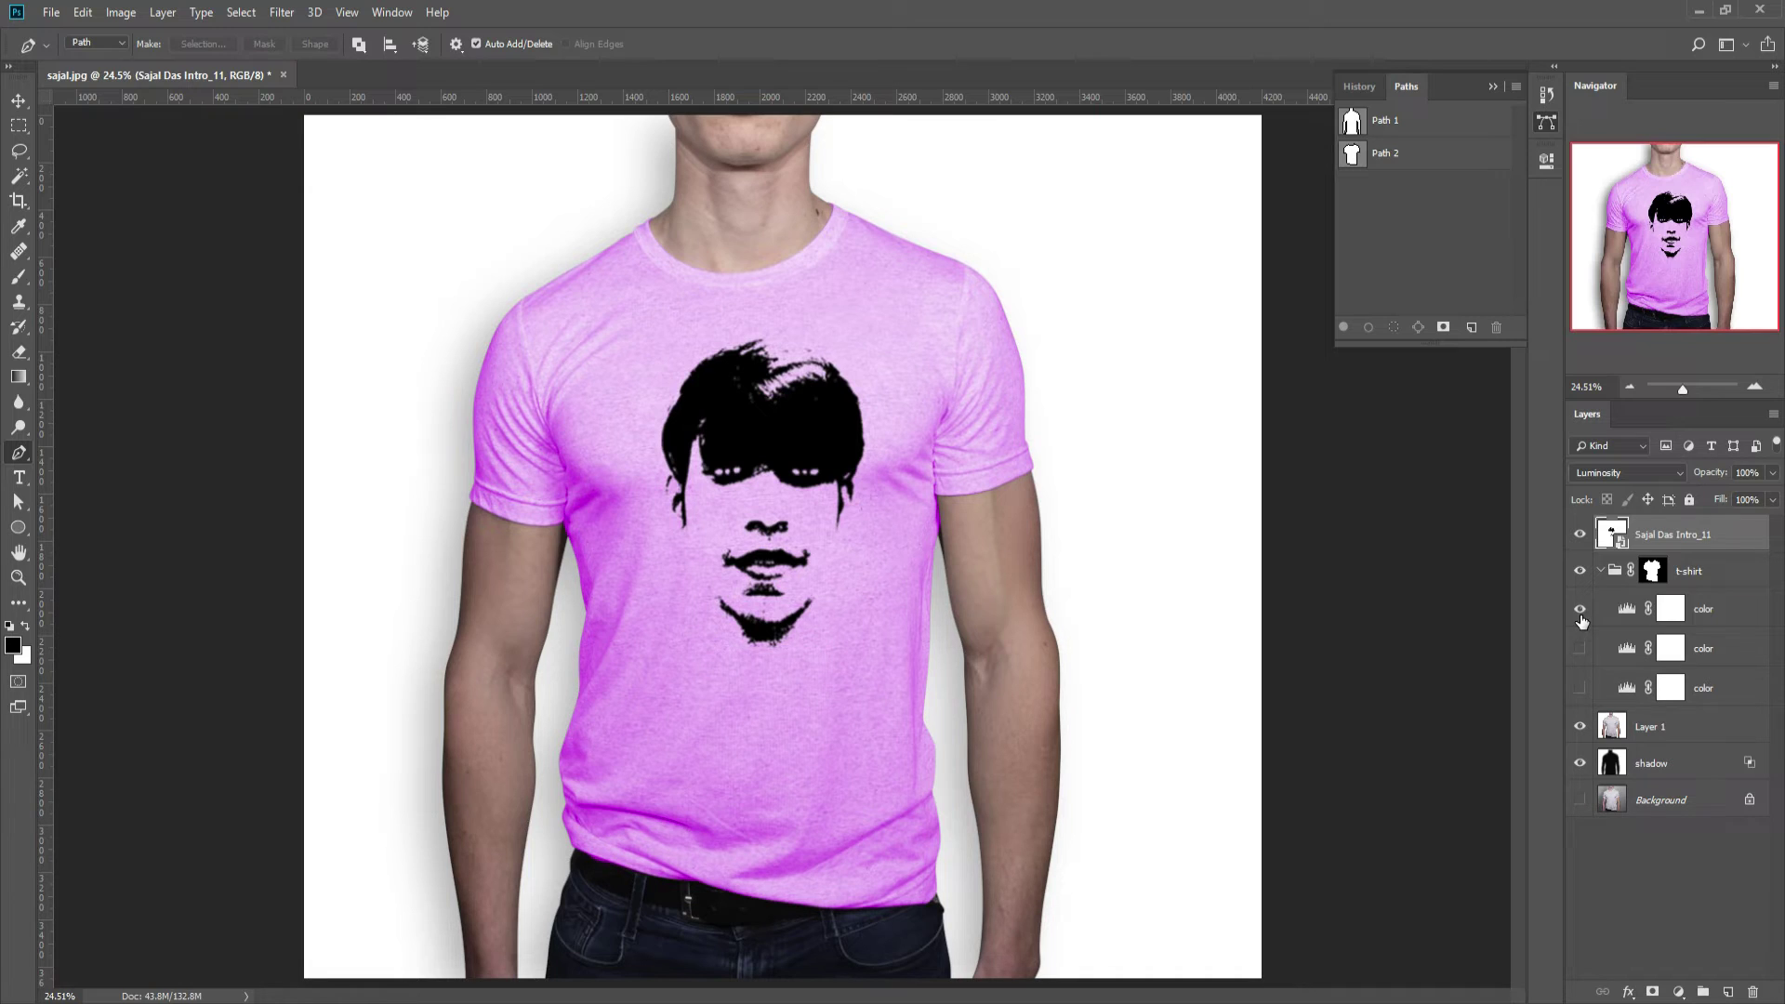
- Toggle the three color layers on and off to compare shirt tints
{"action": "left_click", "coordinate": [1580, 649]}
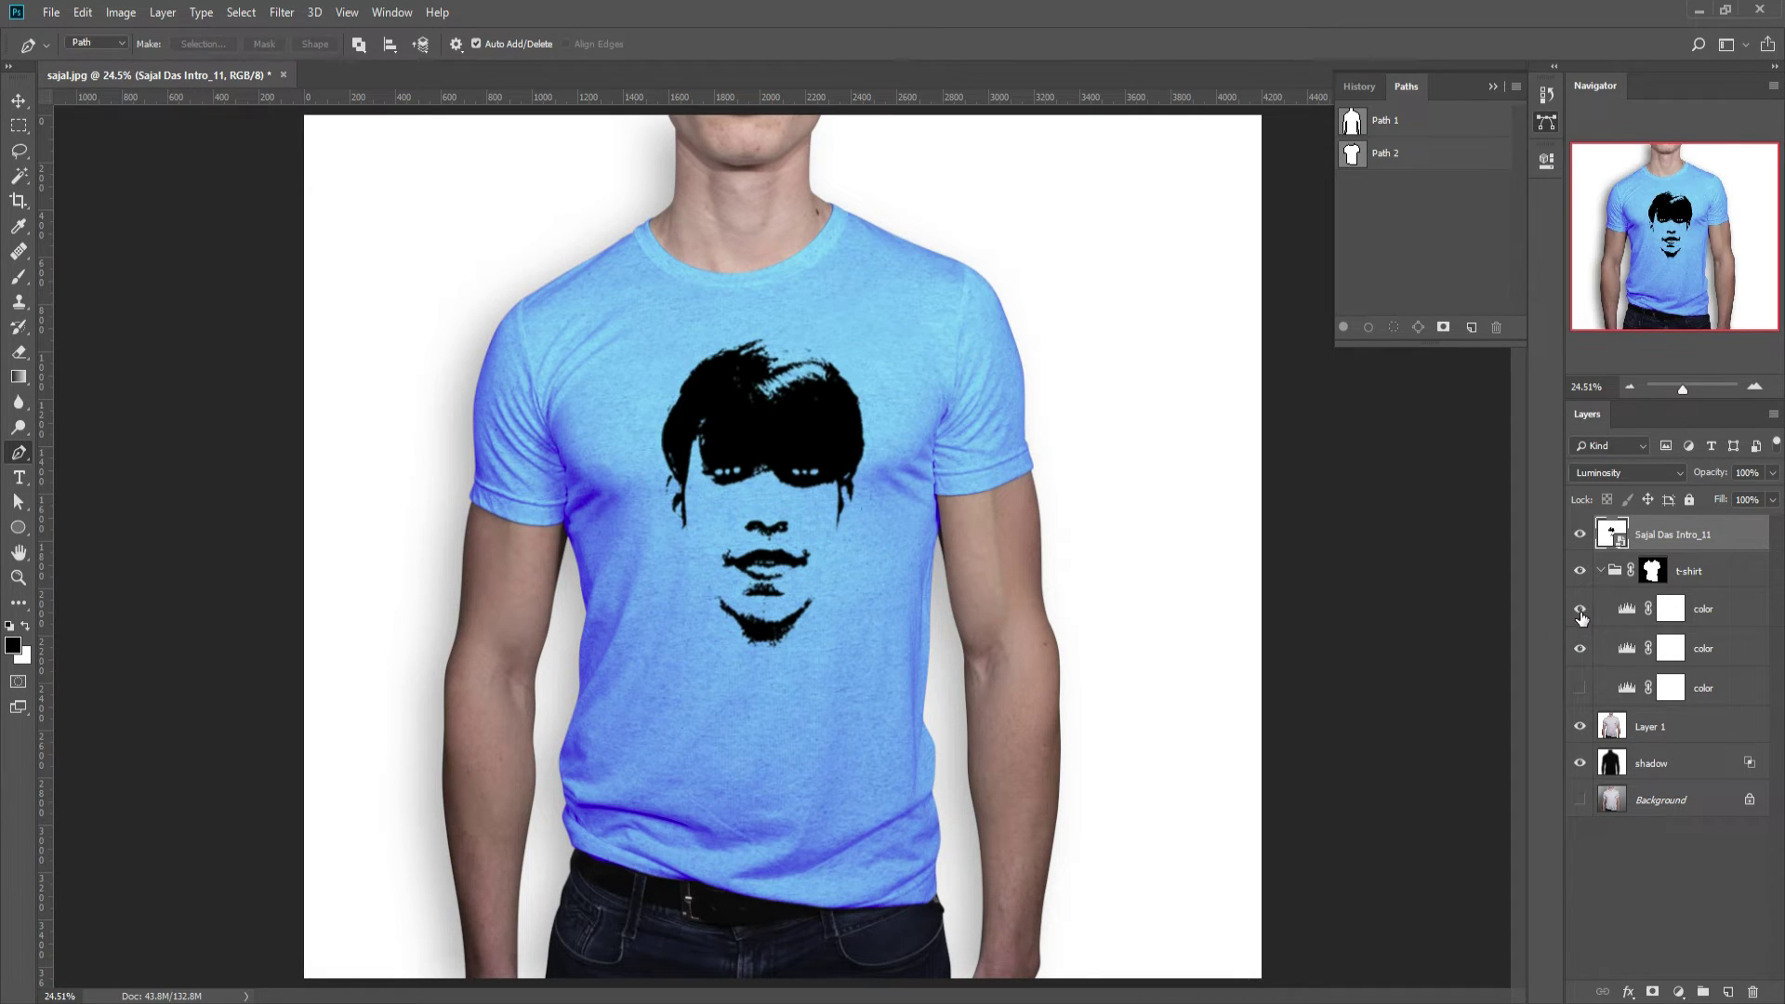
{"action": "left_click", "coordinate": [1580, 611]}
{"action": "left_click", "coordinate": [1580, 611]}
{"action": "left_click", "coordinate": [1580, 611]}
{"action": "left_click", "coordinate": [1580, 690]}
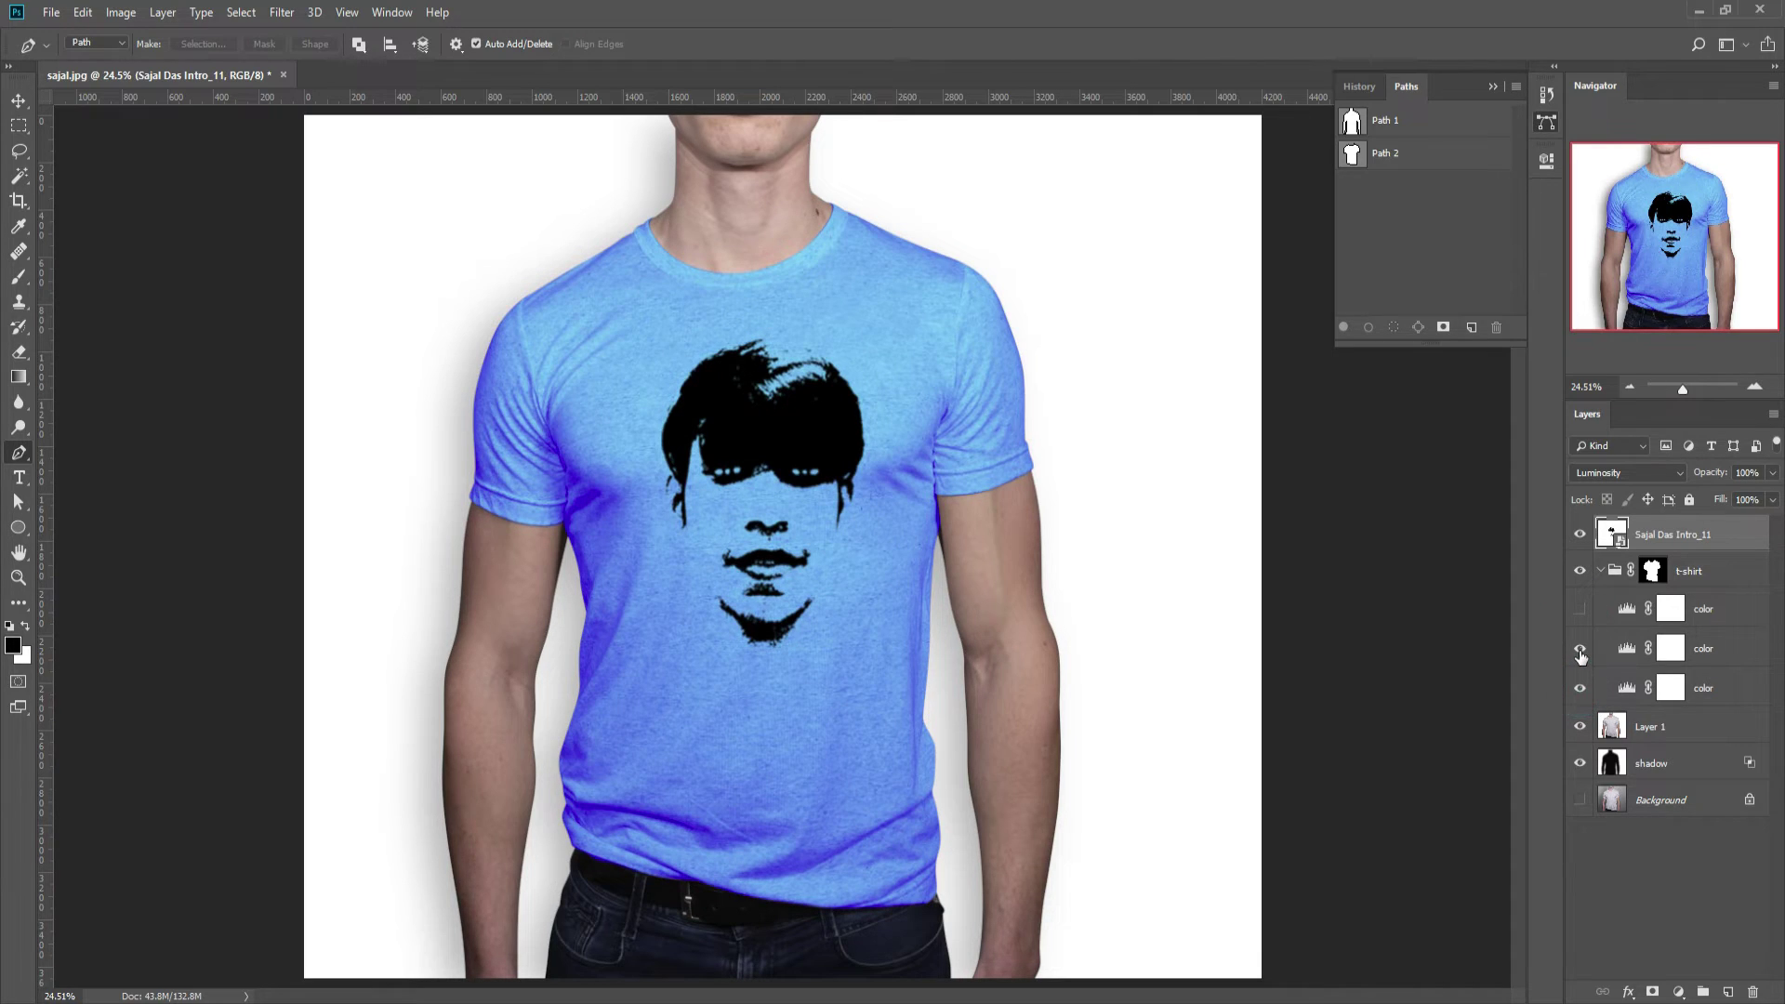
{"action": "left_click", "coordinate": [1580, 650]}
{"action": "left_click", "coordinate": [1580, 650]}
- Rename the smart object layer to your design
{"action": "double_click", "coordinate": [1664, 538]}
{"action": "type", "text": "v"}
{"action": "type", "text": "r design"}
{"action": "key", "text": "Return"}
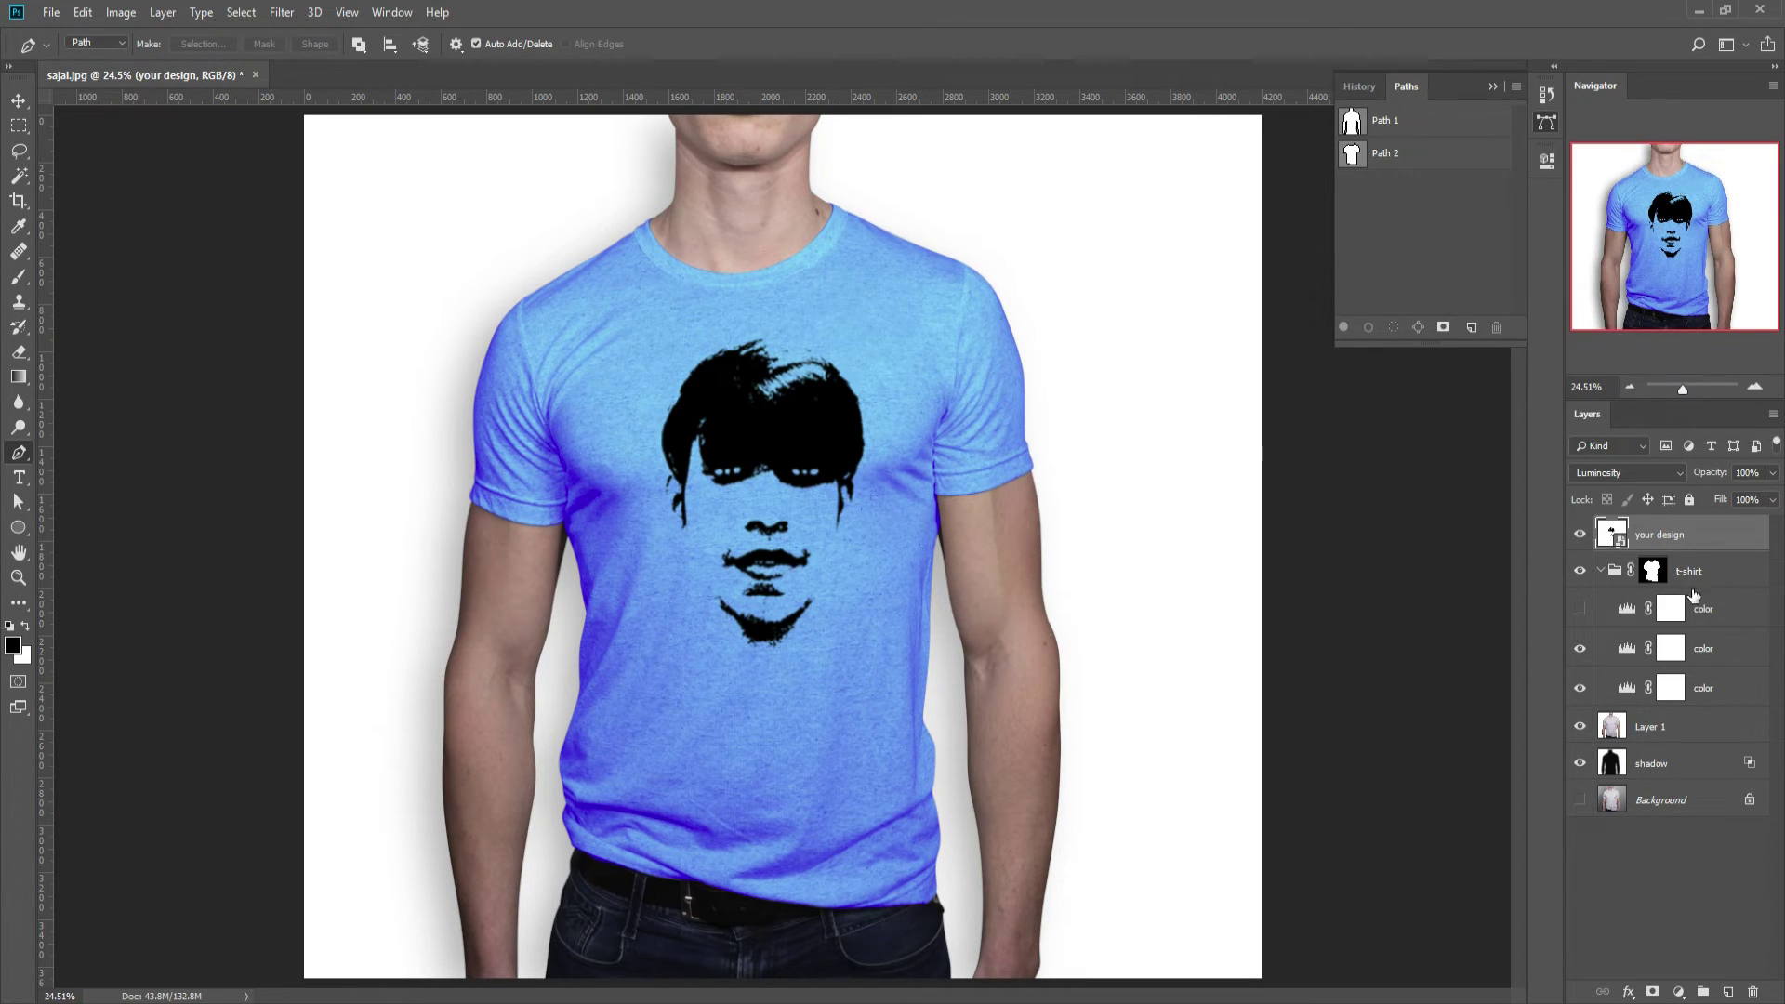
- Turn all three color layers on for a deep blue shirt and select the top one
{"action": "left_click", "coordinate": [1691, 576]}
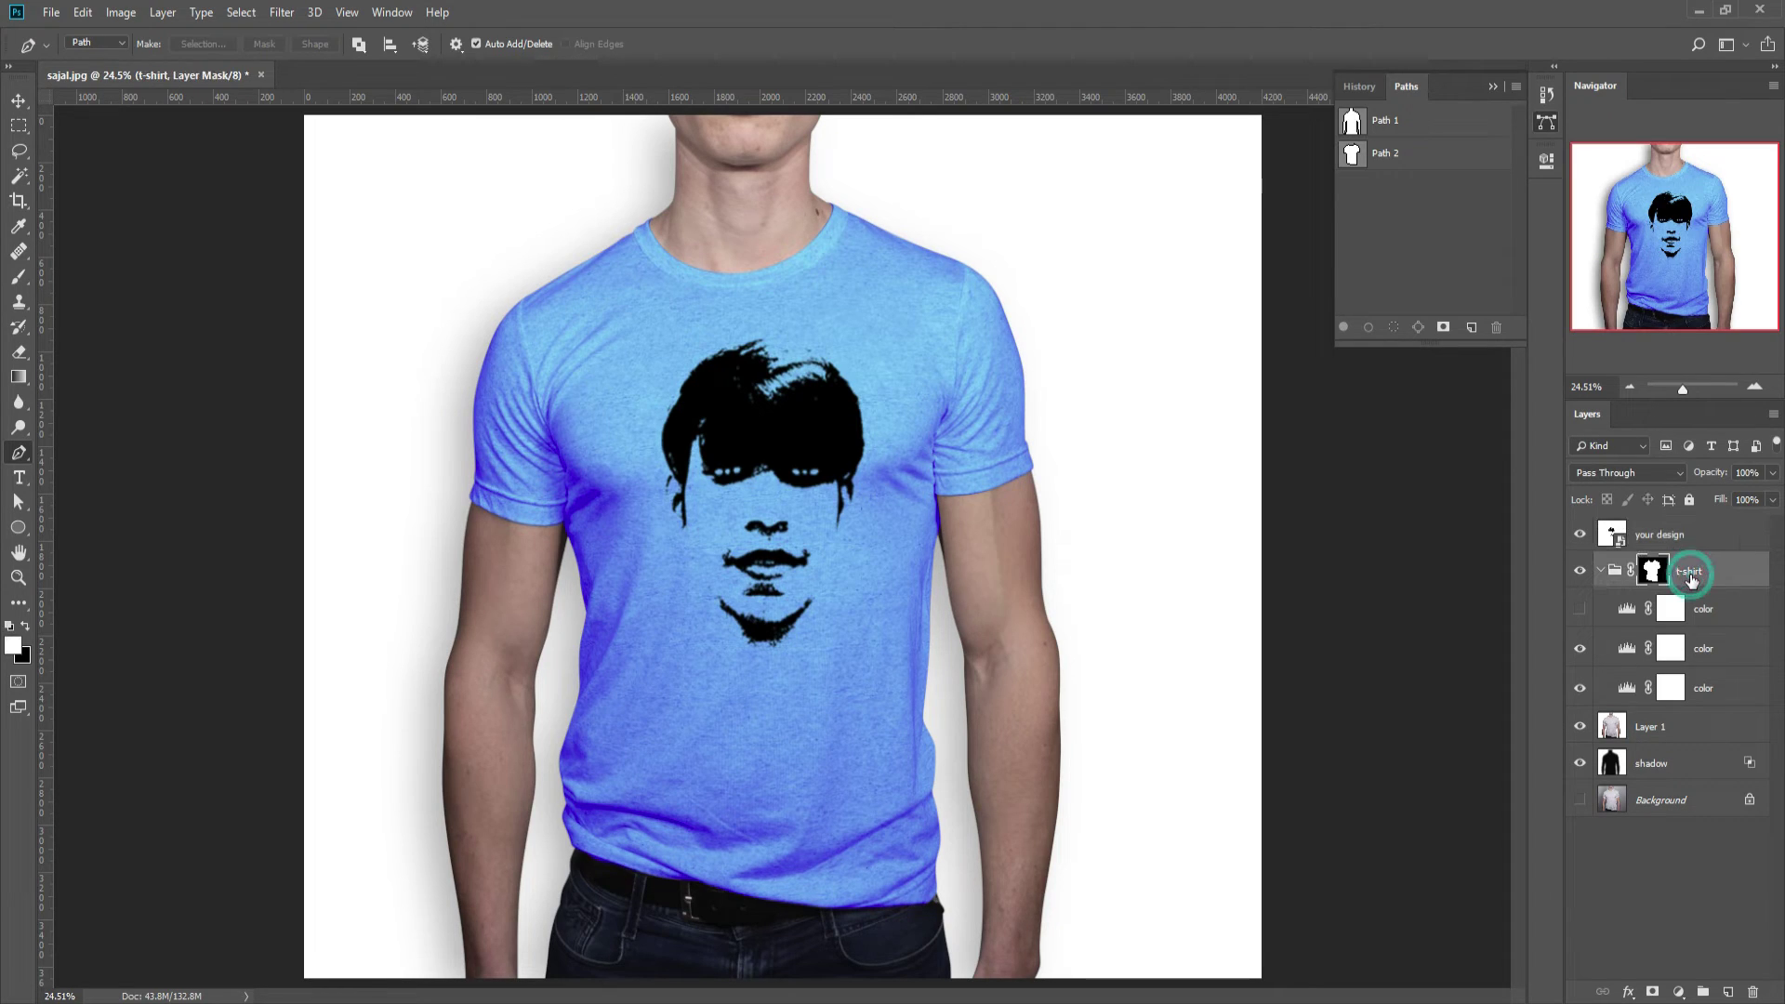
{"action": "left_click", "coordinate": [1579, 649]}
{"action": "left_click", "coordinate": [1579, 649]}
{"action": "left_click", "coordinate": [1581, 610]}
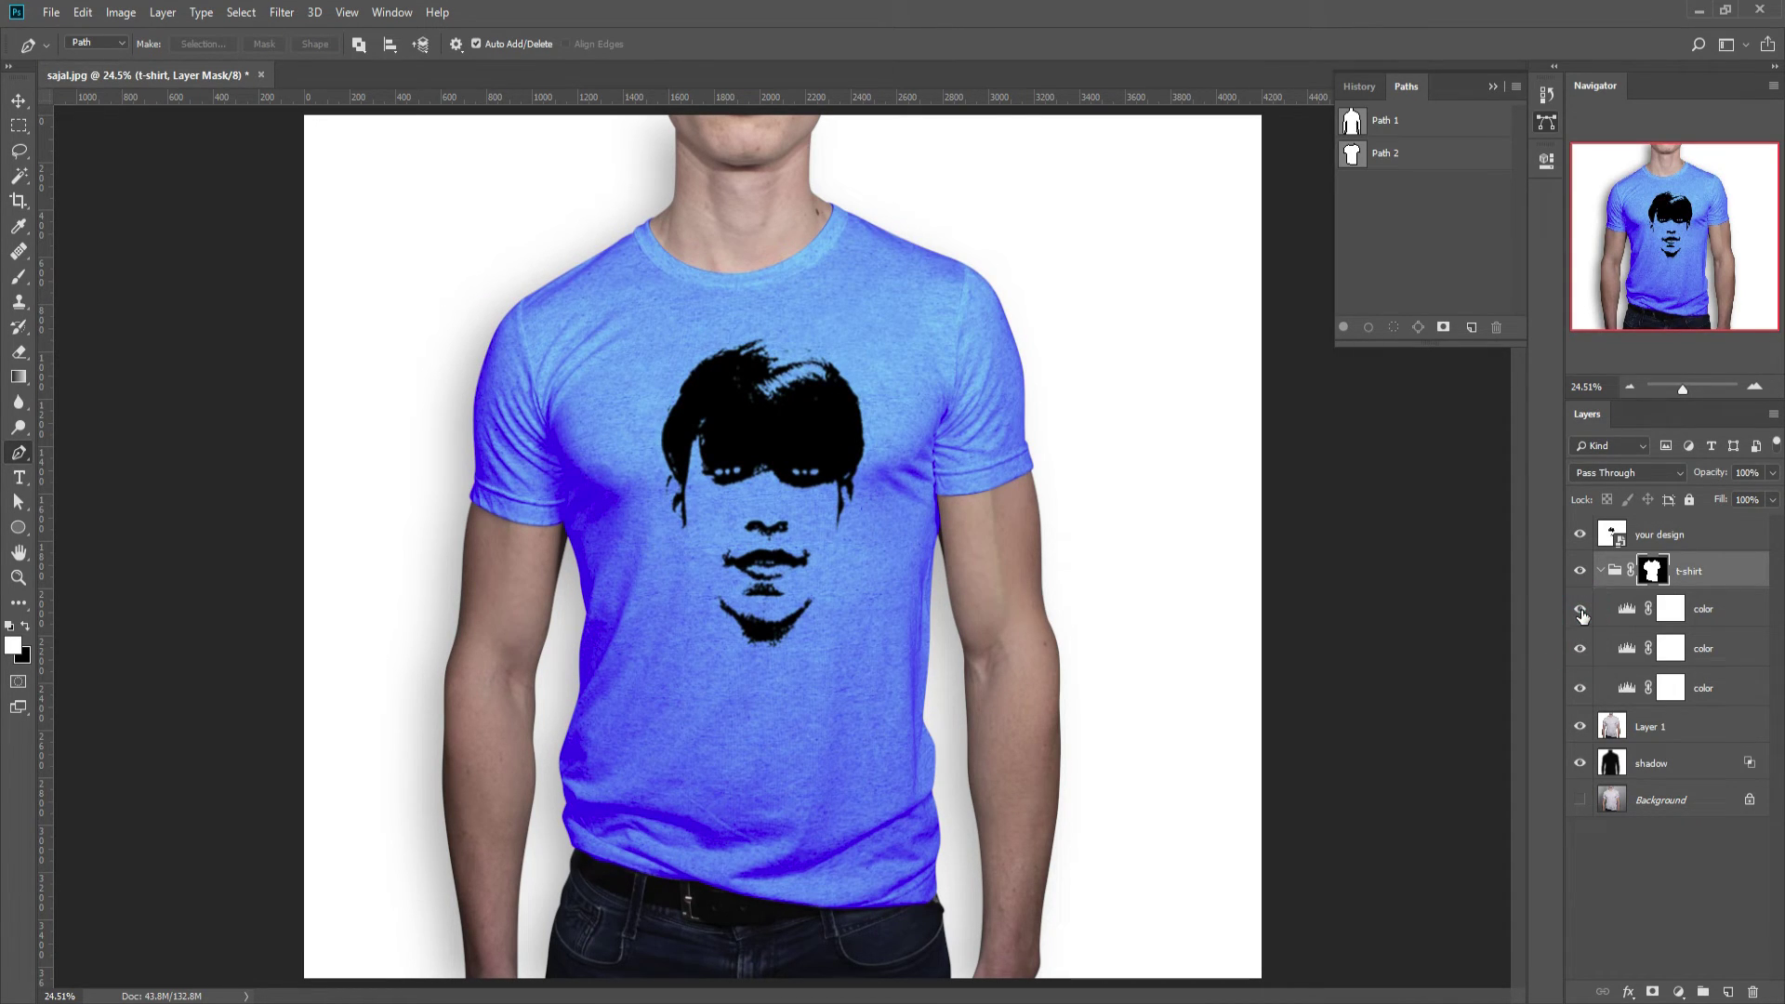
{"action": "left_click", "coordinate": [1711, 621]}
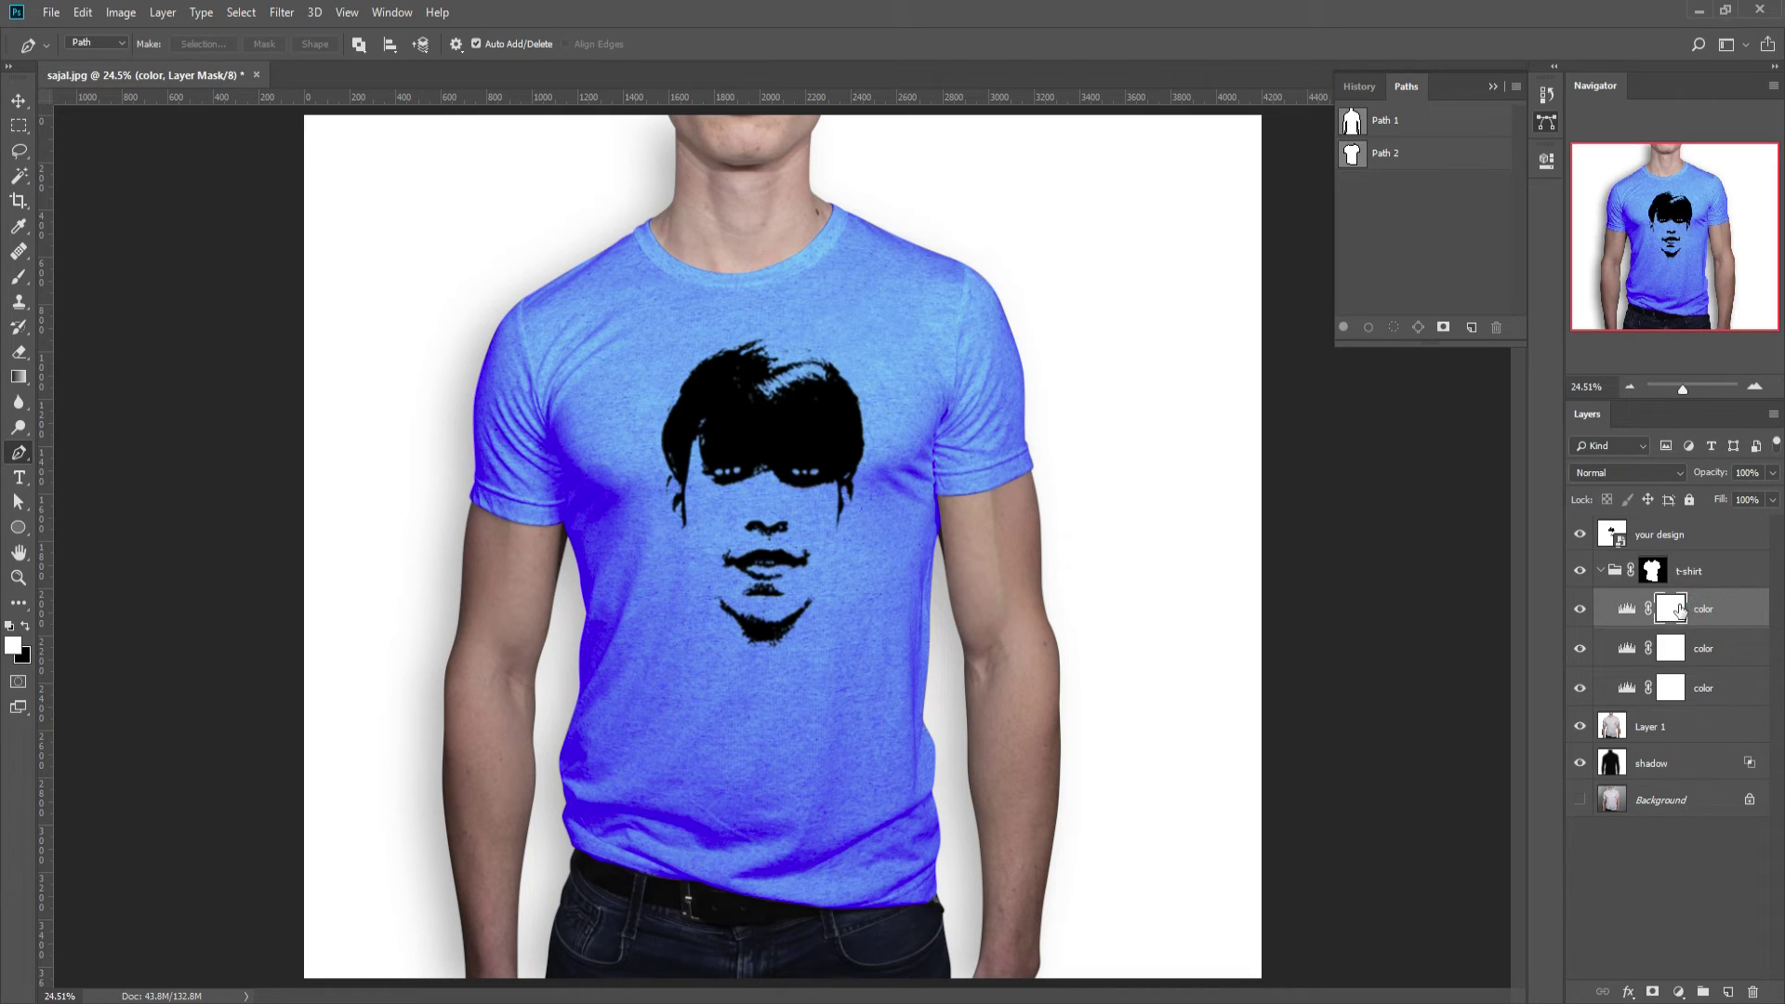
{"action": "left_click", "coordinate": [1680, 992]}
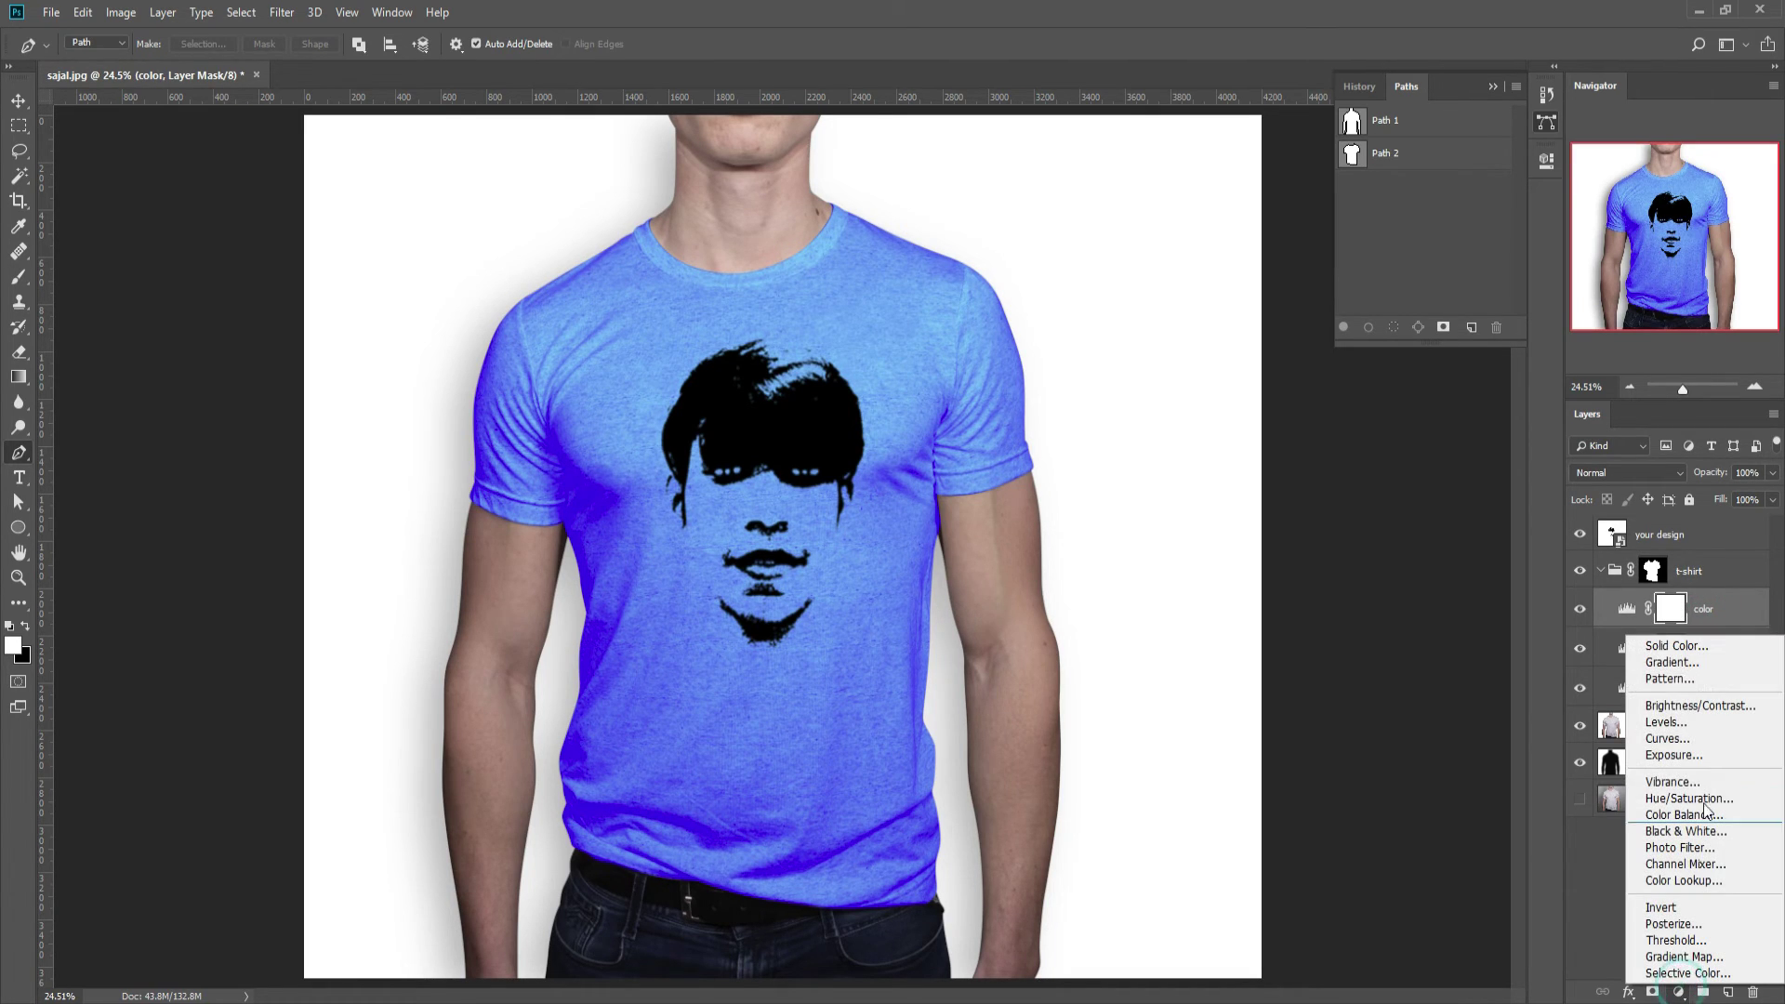
- Add a green Solid Color fill over the shirt blended with Multiply
{"action": "left_click", "coordinate": [1703, 647]}
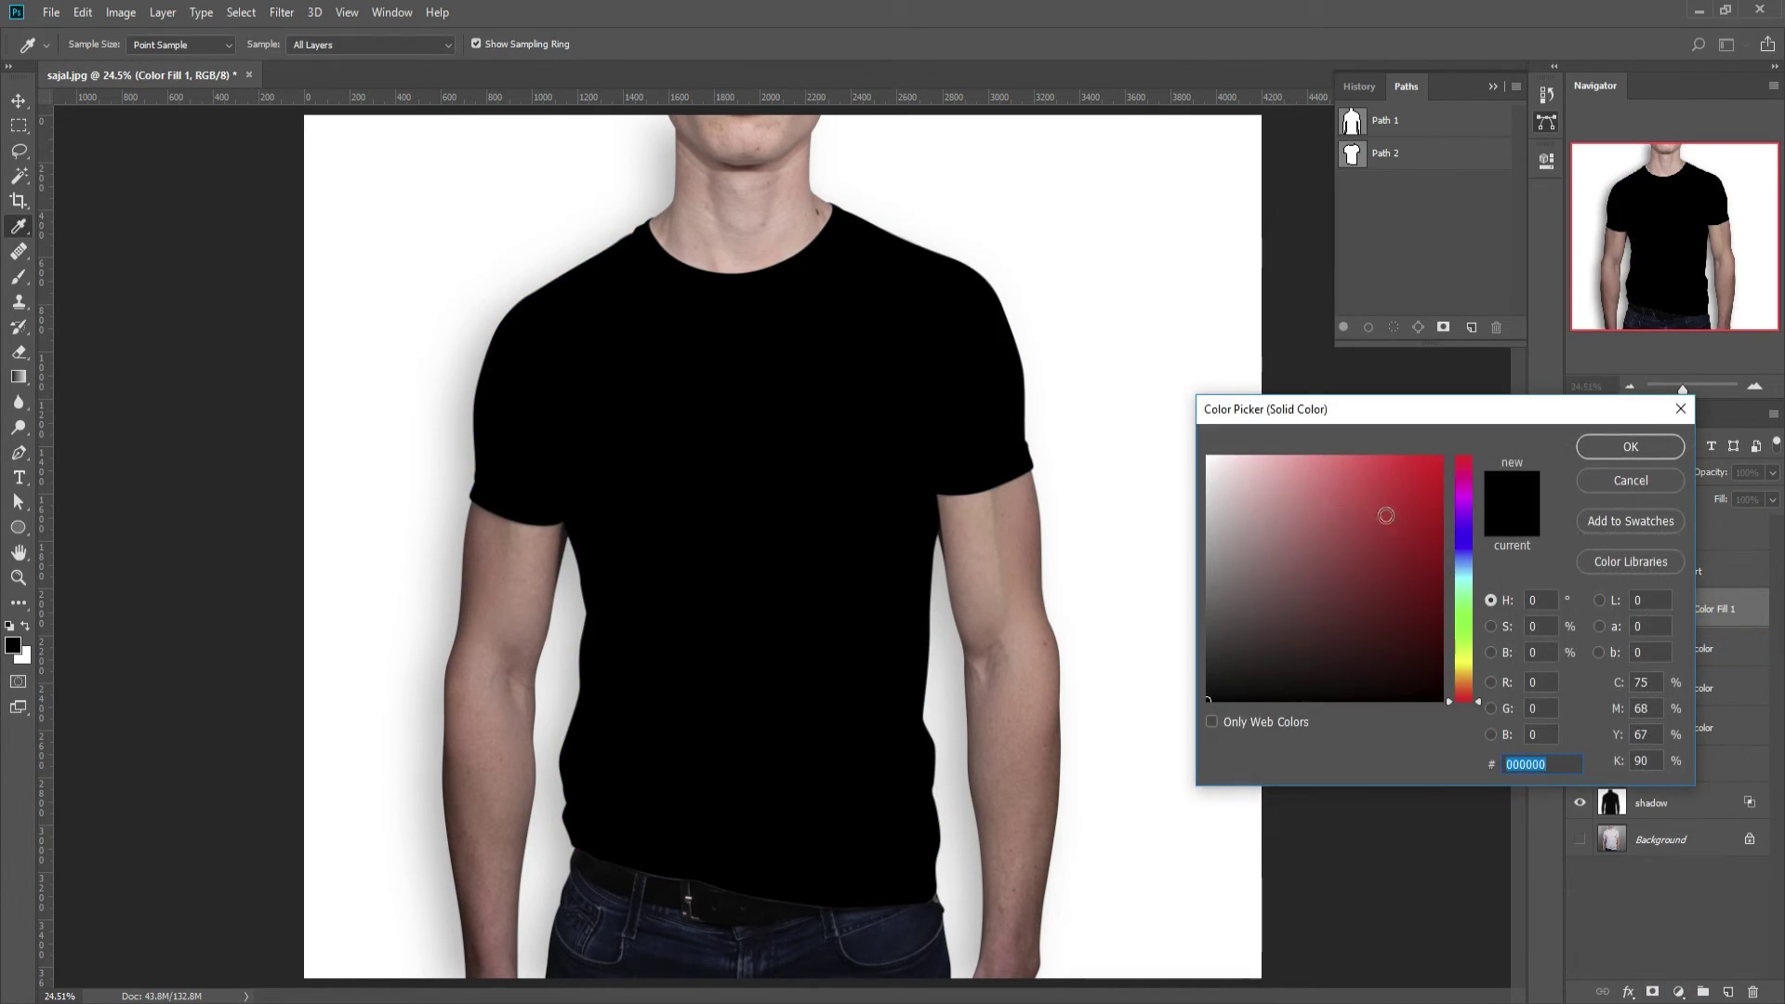
{"action": "left_click_drag", "start_coordinate": [1368, 515], "coordinate": [1406, 520]}
{"action": "left_click", "coordinate": [1452, 598]}
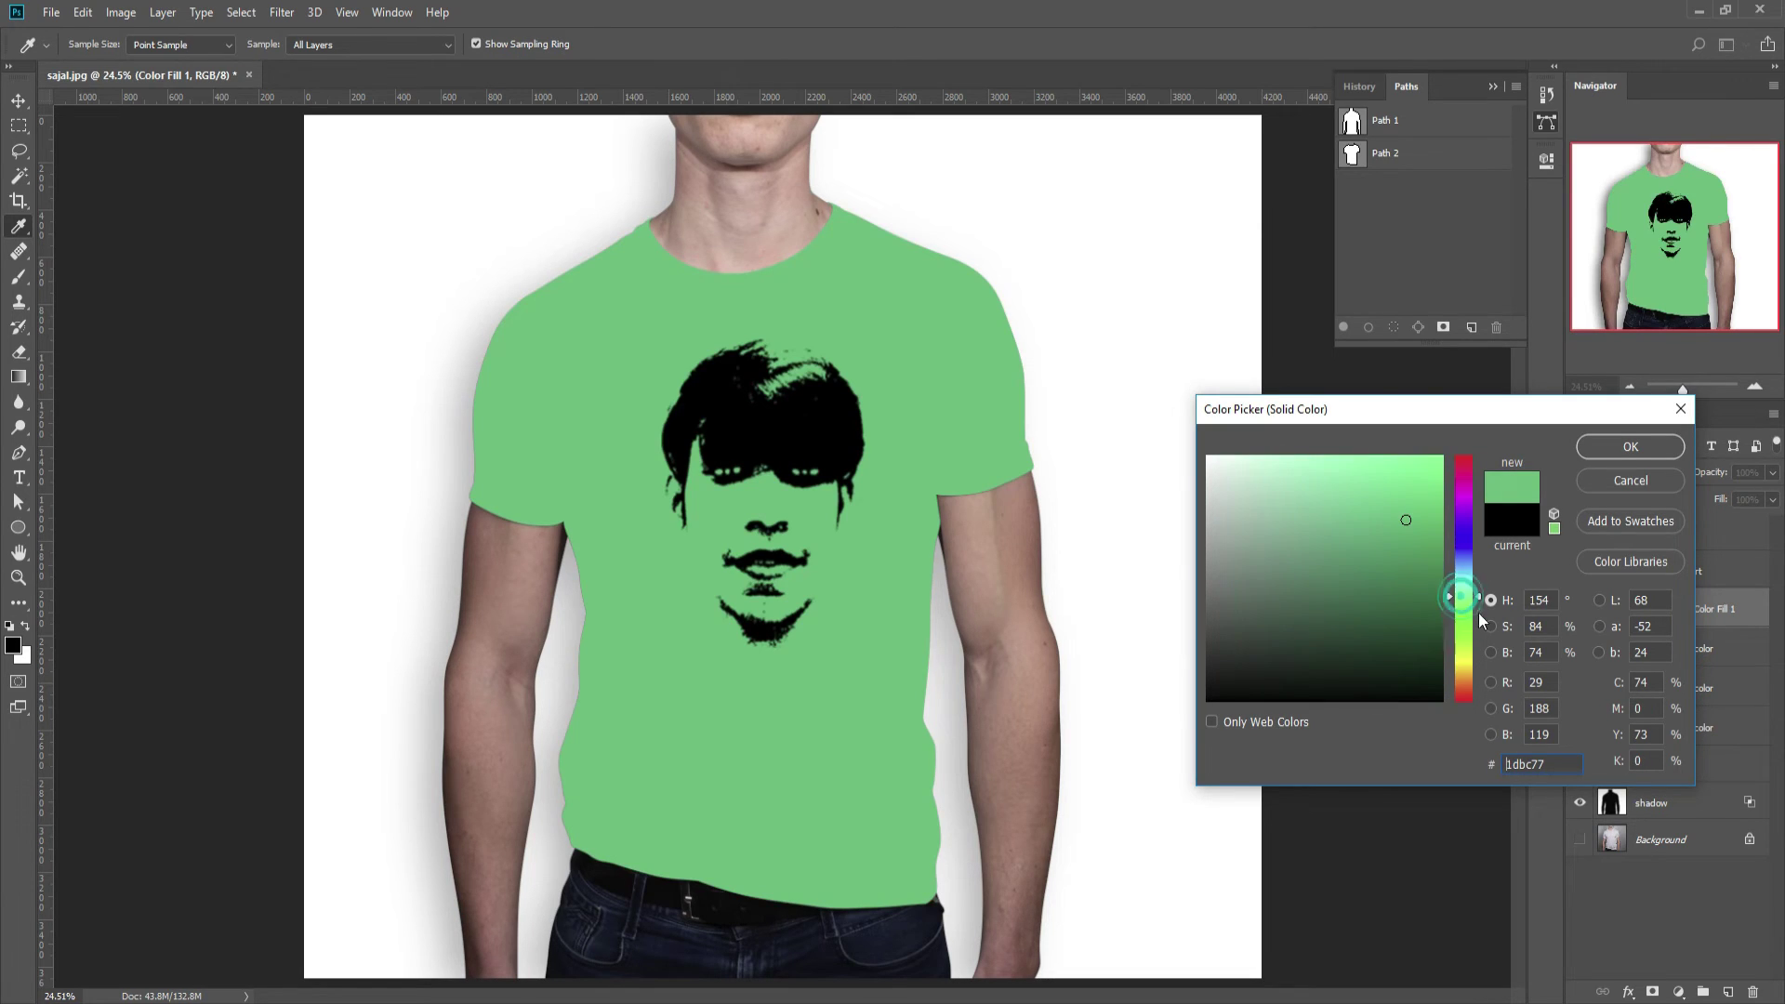
{"action": "left_click", "coordinate": [1600, 449]}
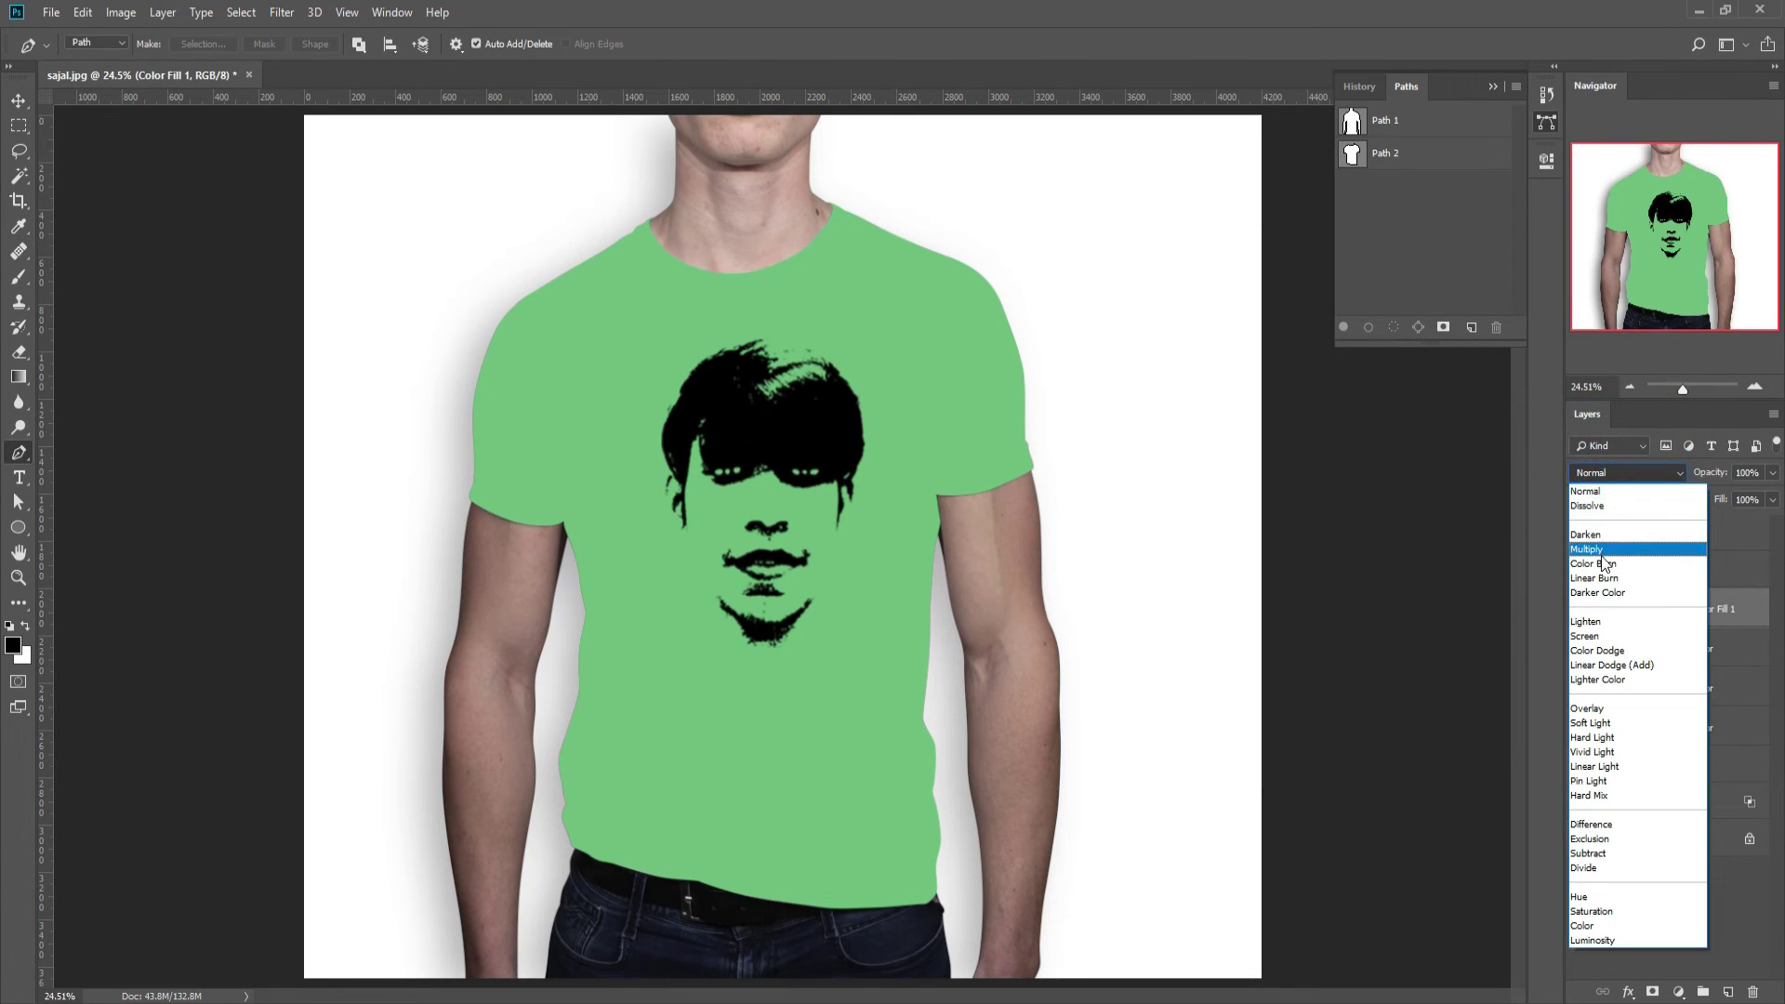
{"action": "left_click", "coordinate": [1600, 558]}
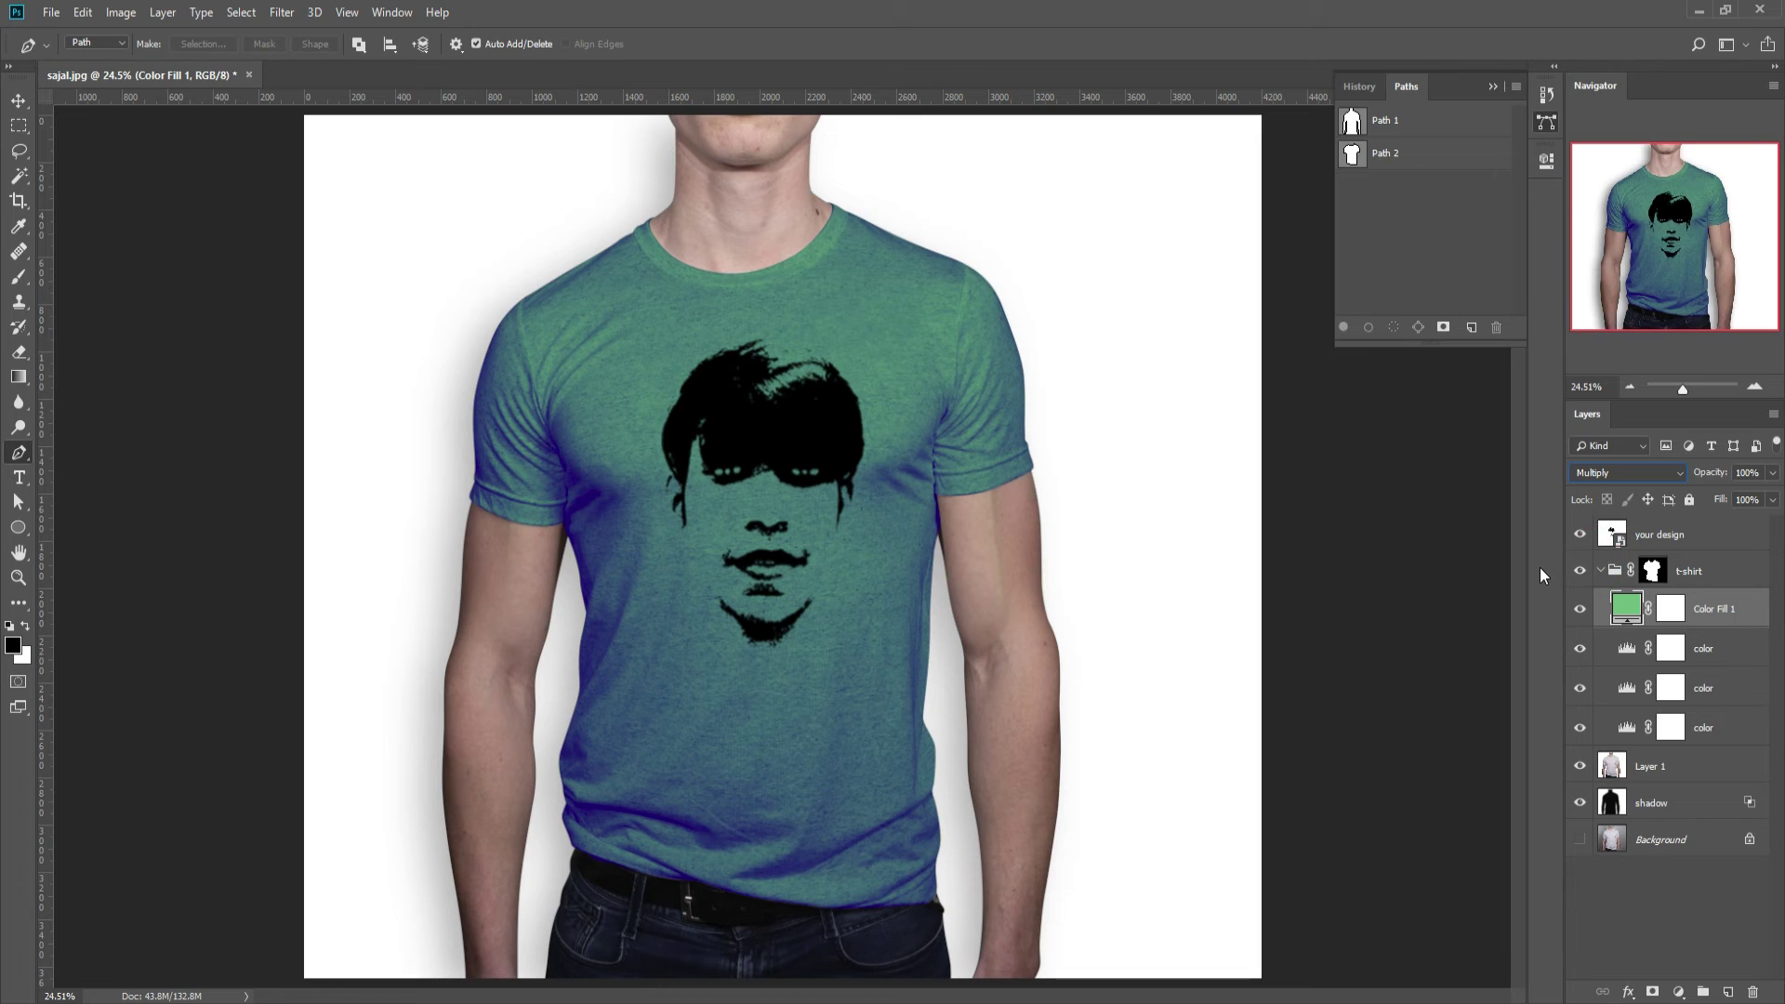
- Retune the fill colour toward a darker teal-green
{"action": "double_click", "coordinate": [1628, 610]}
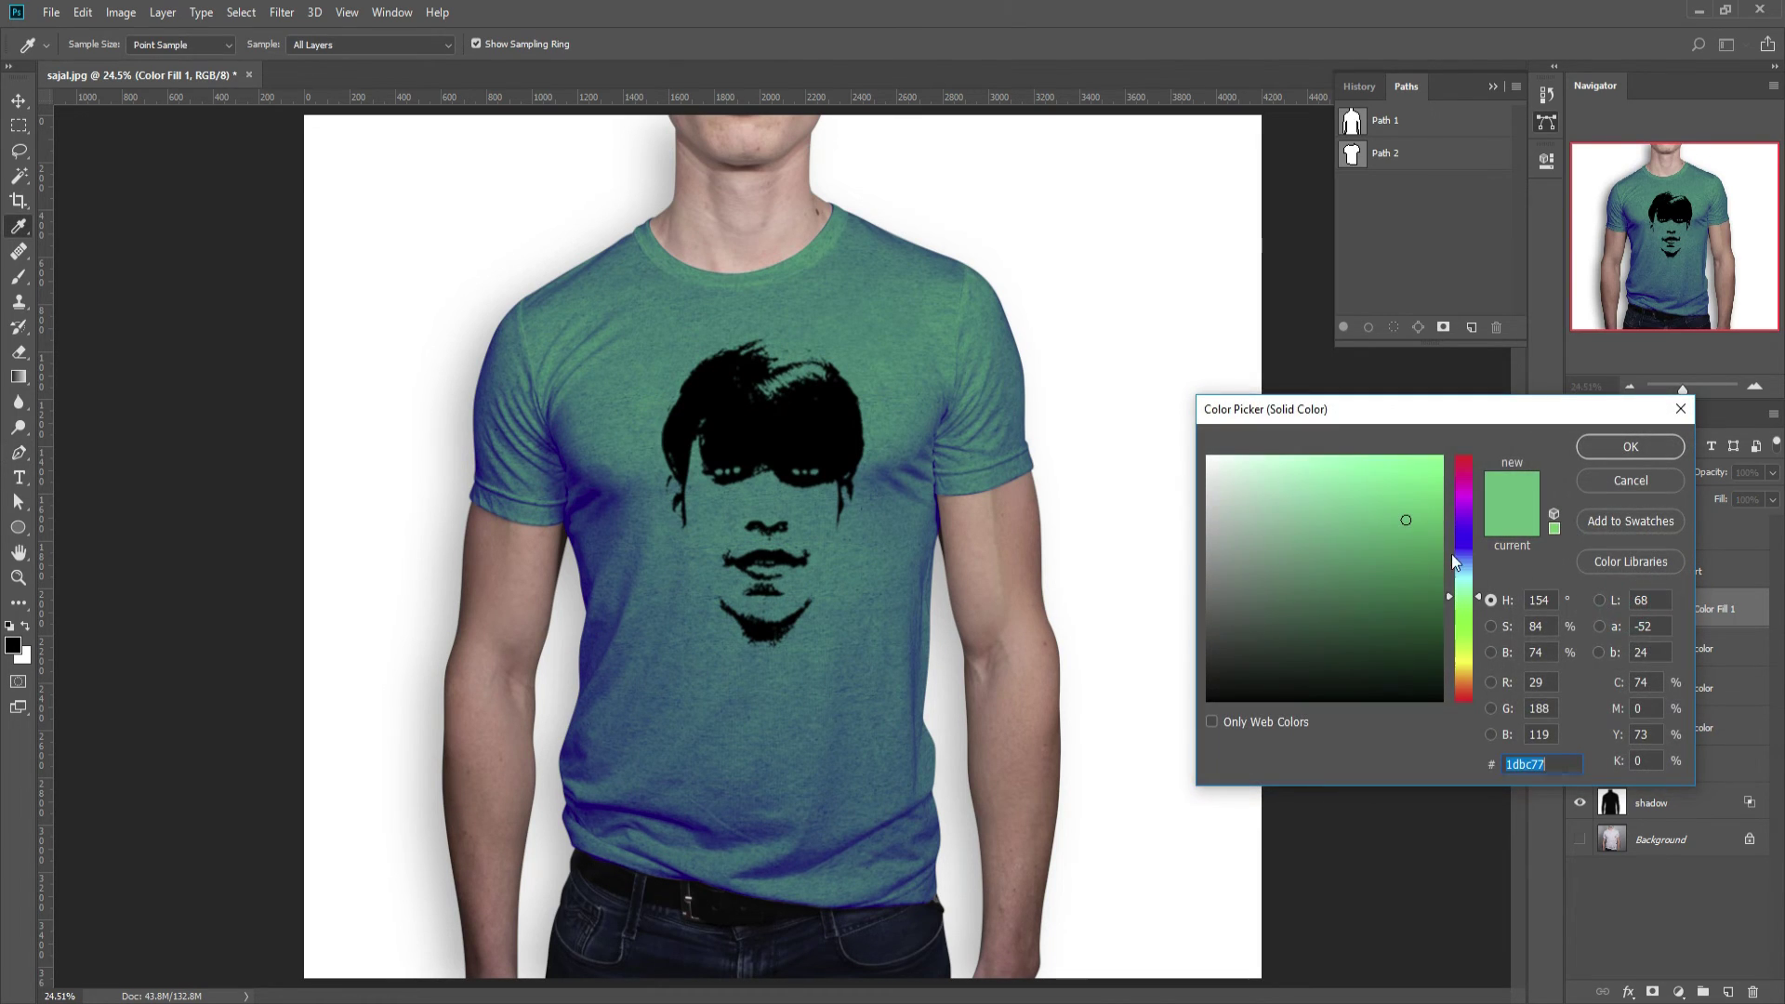
{"action": "left_click_drag", "start_coordinate": [1387, 567], "coordinate": [1334, 583]}
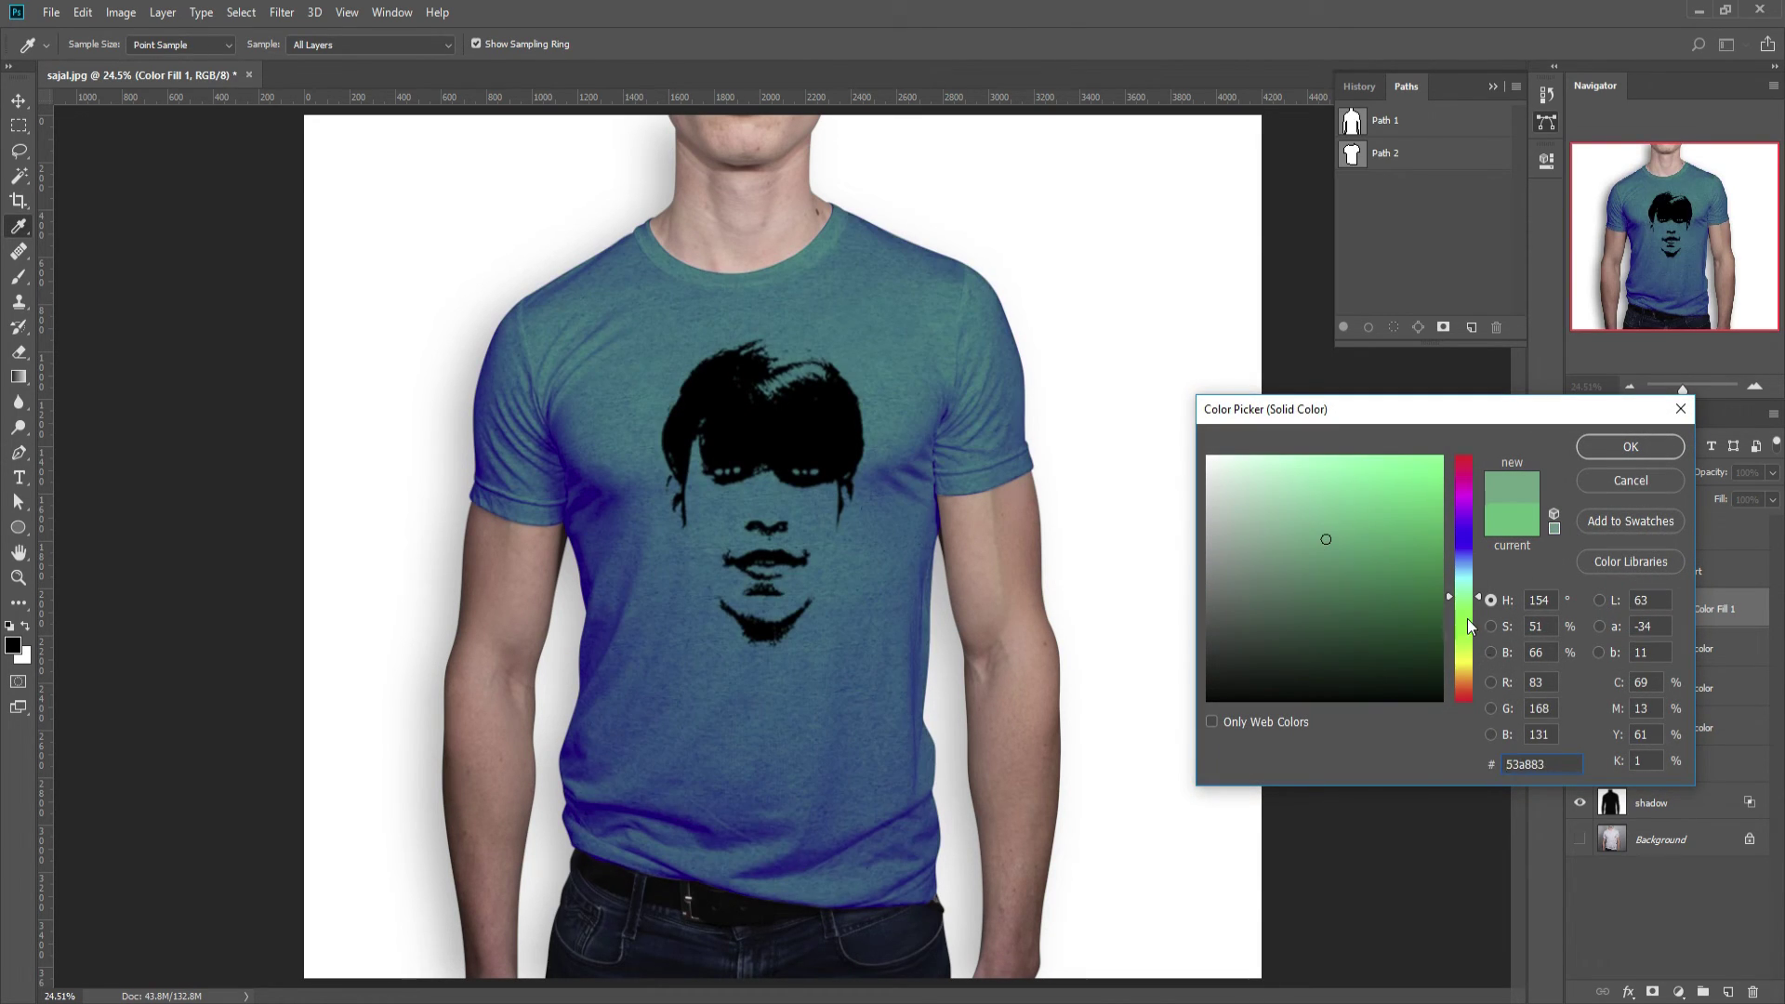
{"action": "left_click_drag", "start_coordinate": [1326, 540], "coordinate": [1369, 499]}
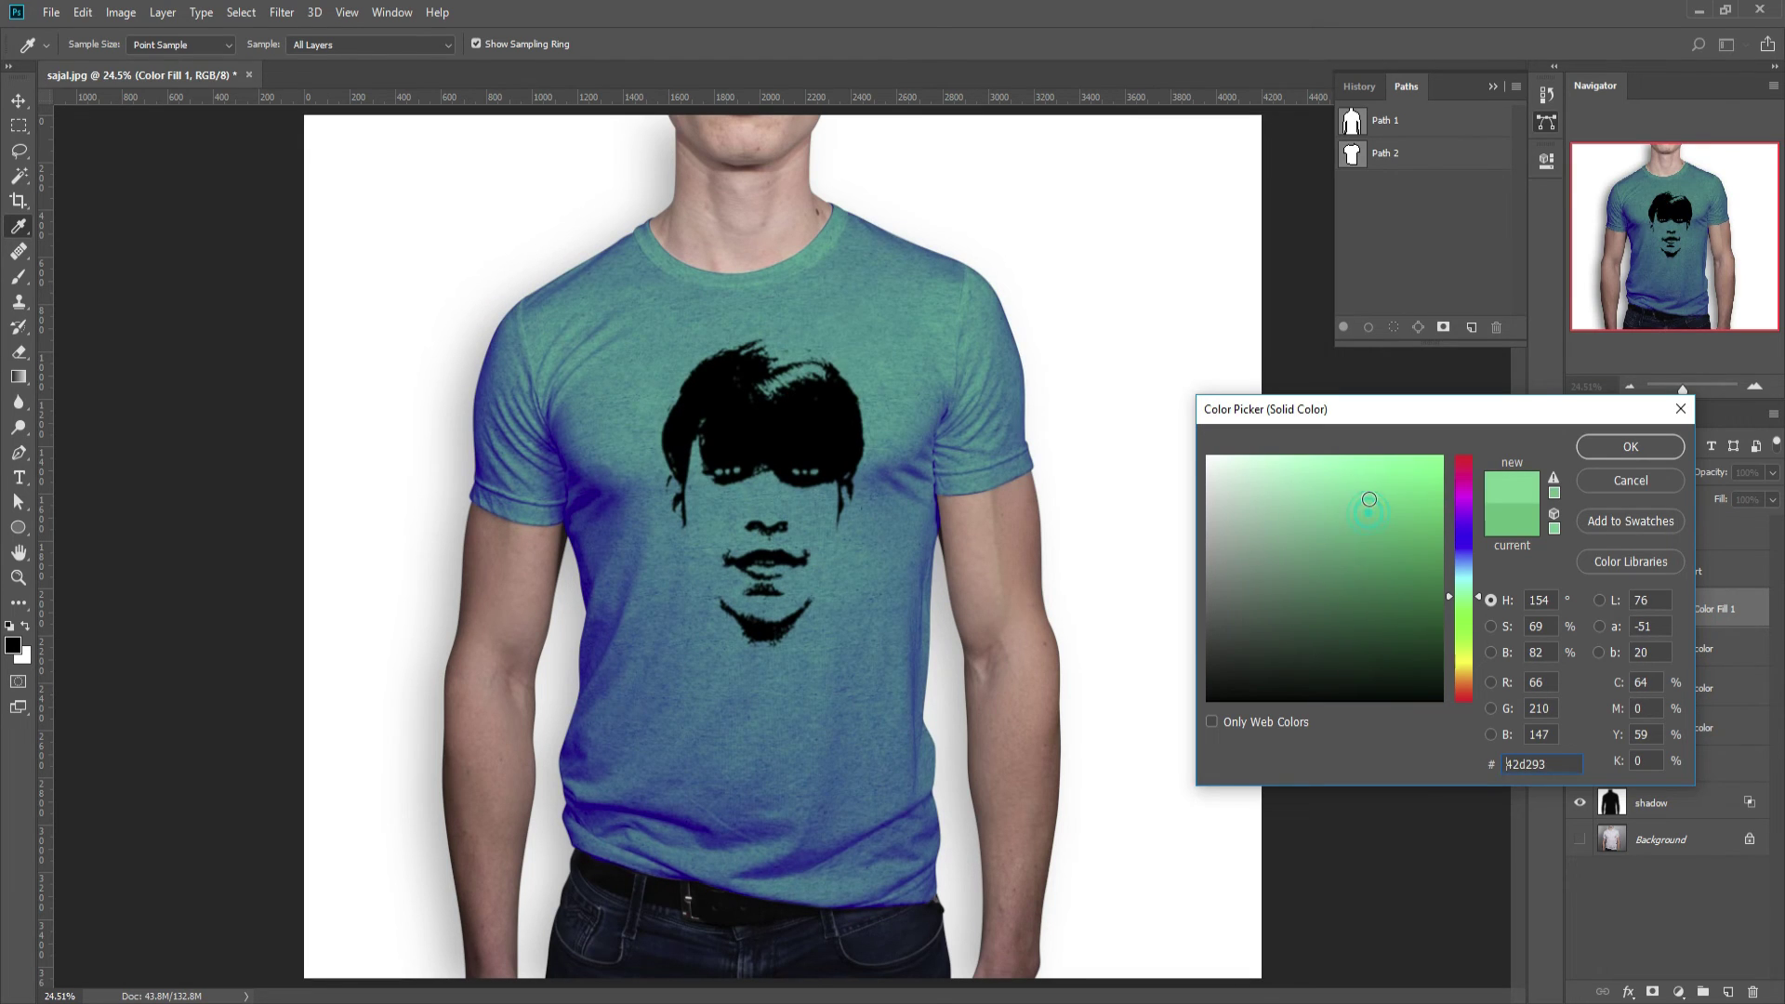
{"action": "mouse_move", "coordinate": [1379, 609]}
{"action": "left_mouse_down"}
{"action": "mouse_move", "coordinate": [1447, 545]}
{"action": "mouse_move", "coordinate": [1434, 606]}
{"action": "mouse_move", "coordinate": [1458, 541]}
{"action": "mouse_move", "coordinate": [1469, 667]}
{"action": "left_mouse_up"}
- Set Color Fill 1 to dark green and toggle its visibility to compare the shirt
{"action": "left_click", "coordinate": [1467, 634]}
{"action": "left_click", "coordinate": [1610, 447]}
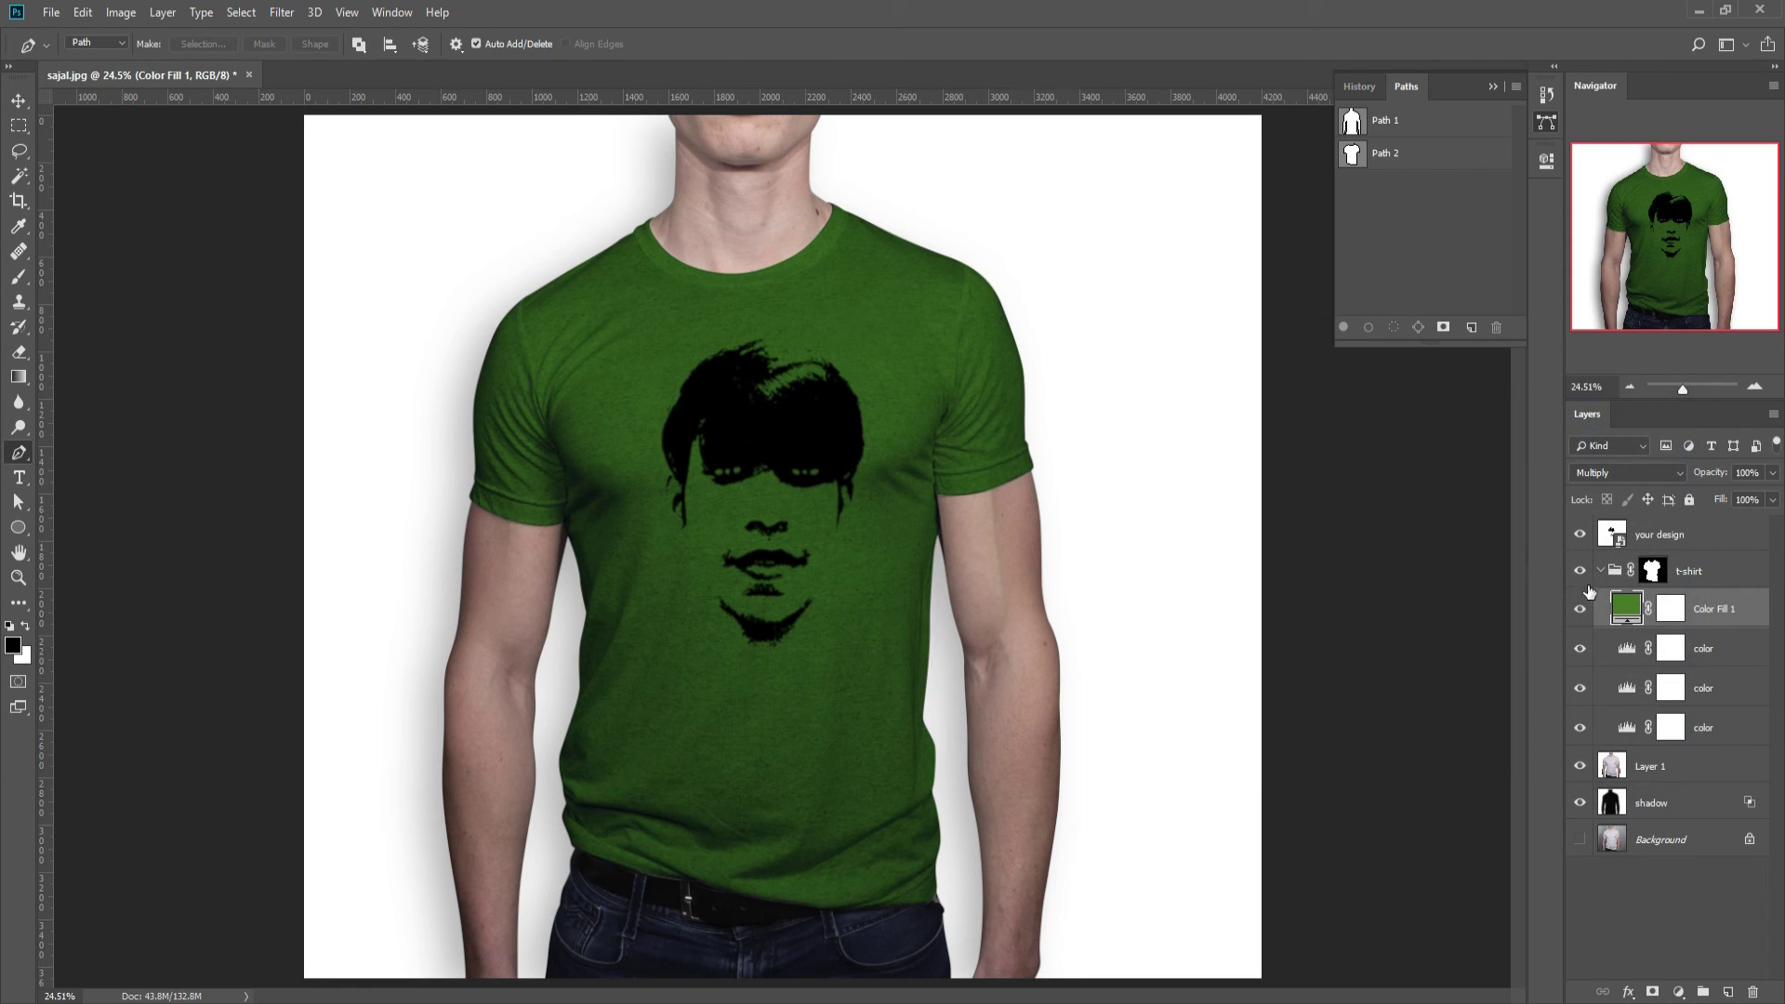
{"action": "left_click", "coordinate": [1581, 611]}
{"action": "left_click", "coordinate": [1581, 612]}
{"action": "left_click", "coordinate": [1581, 612]}
- Retune the fill through lighter greens, then pale and greyish lavender tones
{"action": "double_click", "coordinate": [1627, 610]}
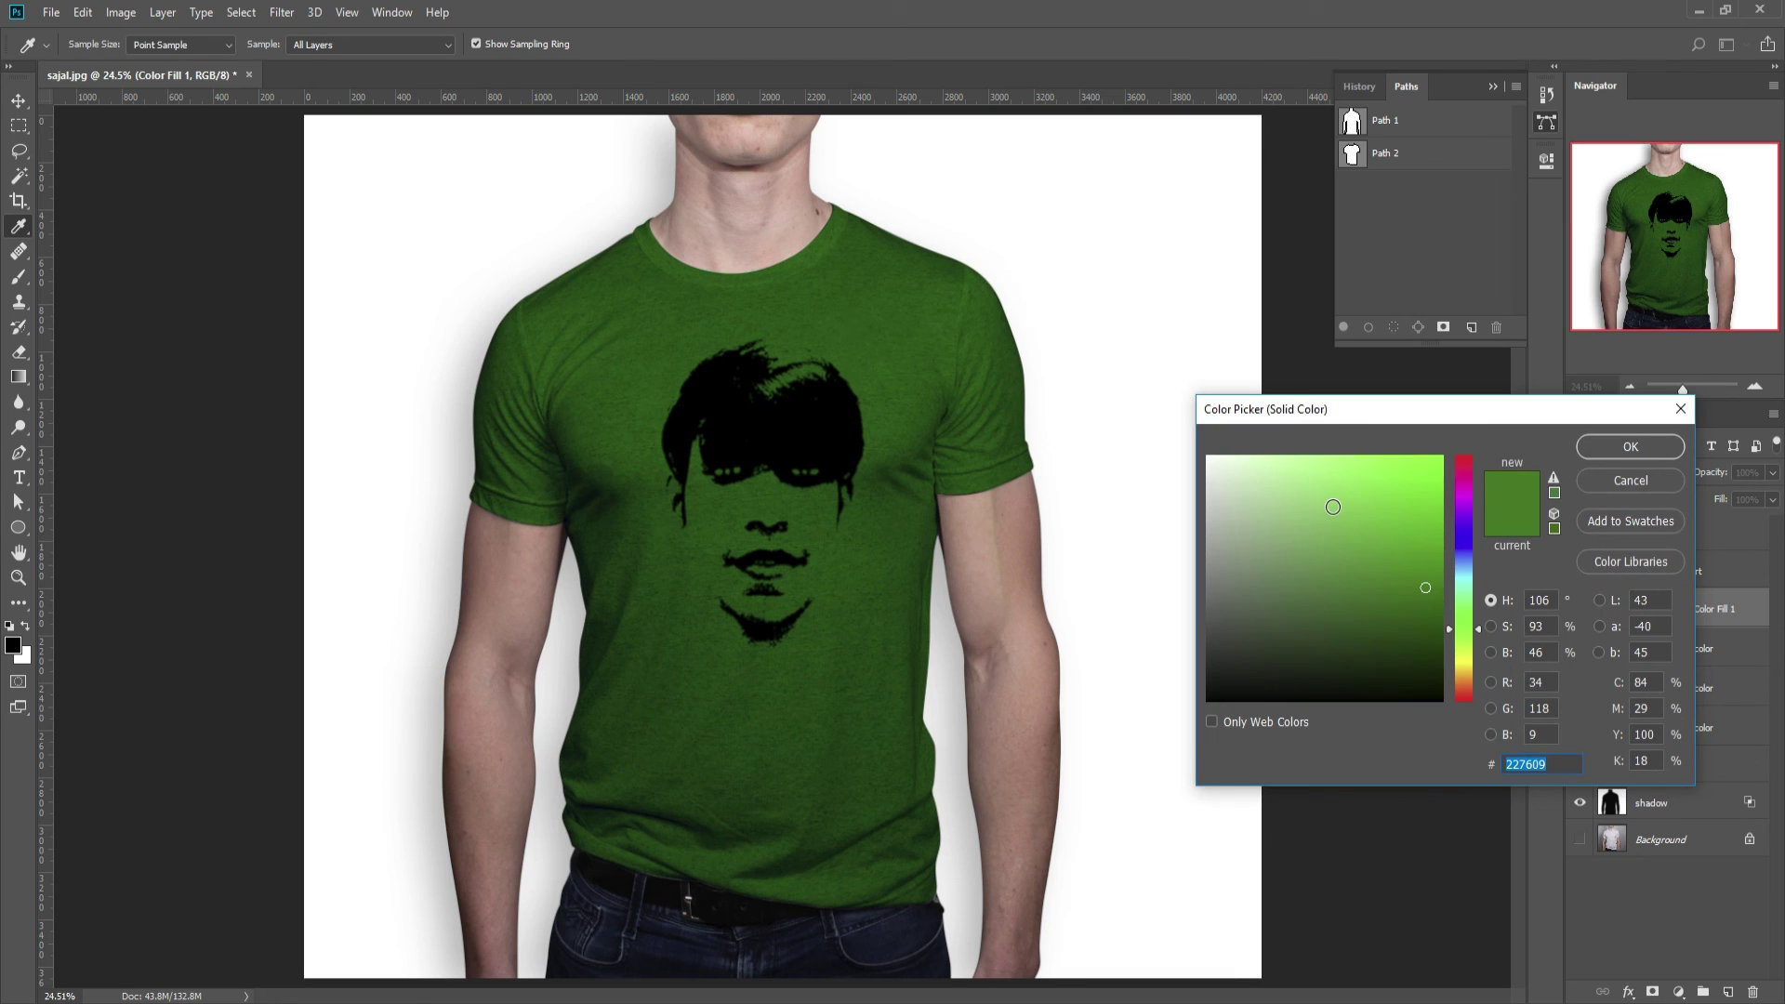
{"action": "left_click", "coordinate": [1333, 507]}
{"action": "left_click_drag", "start_coordinate": [1331, 507], "coordinate": [1313, 480]}
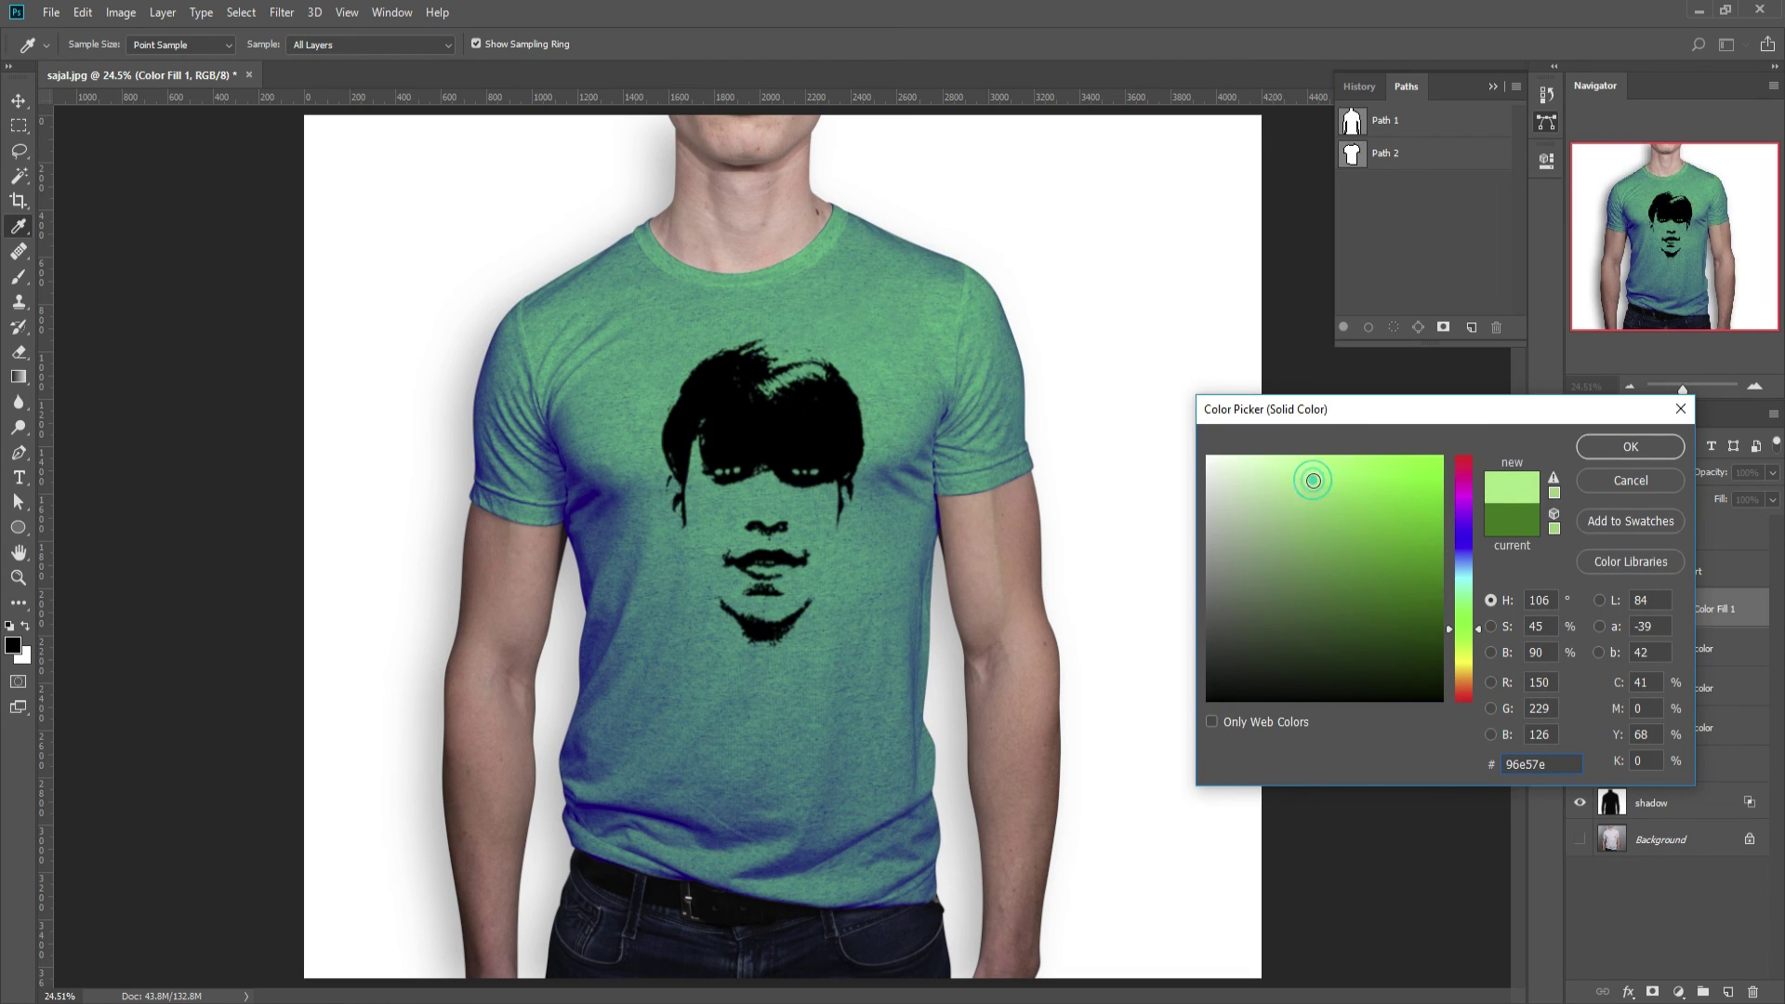
{"action": "left_click", "coordinate": [1465, 506]}
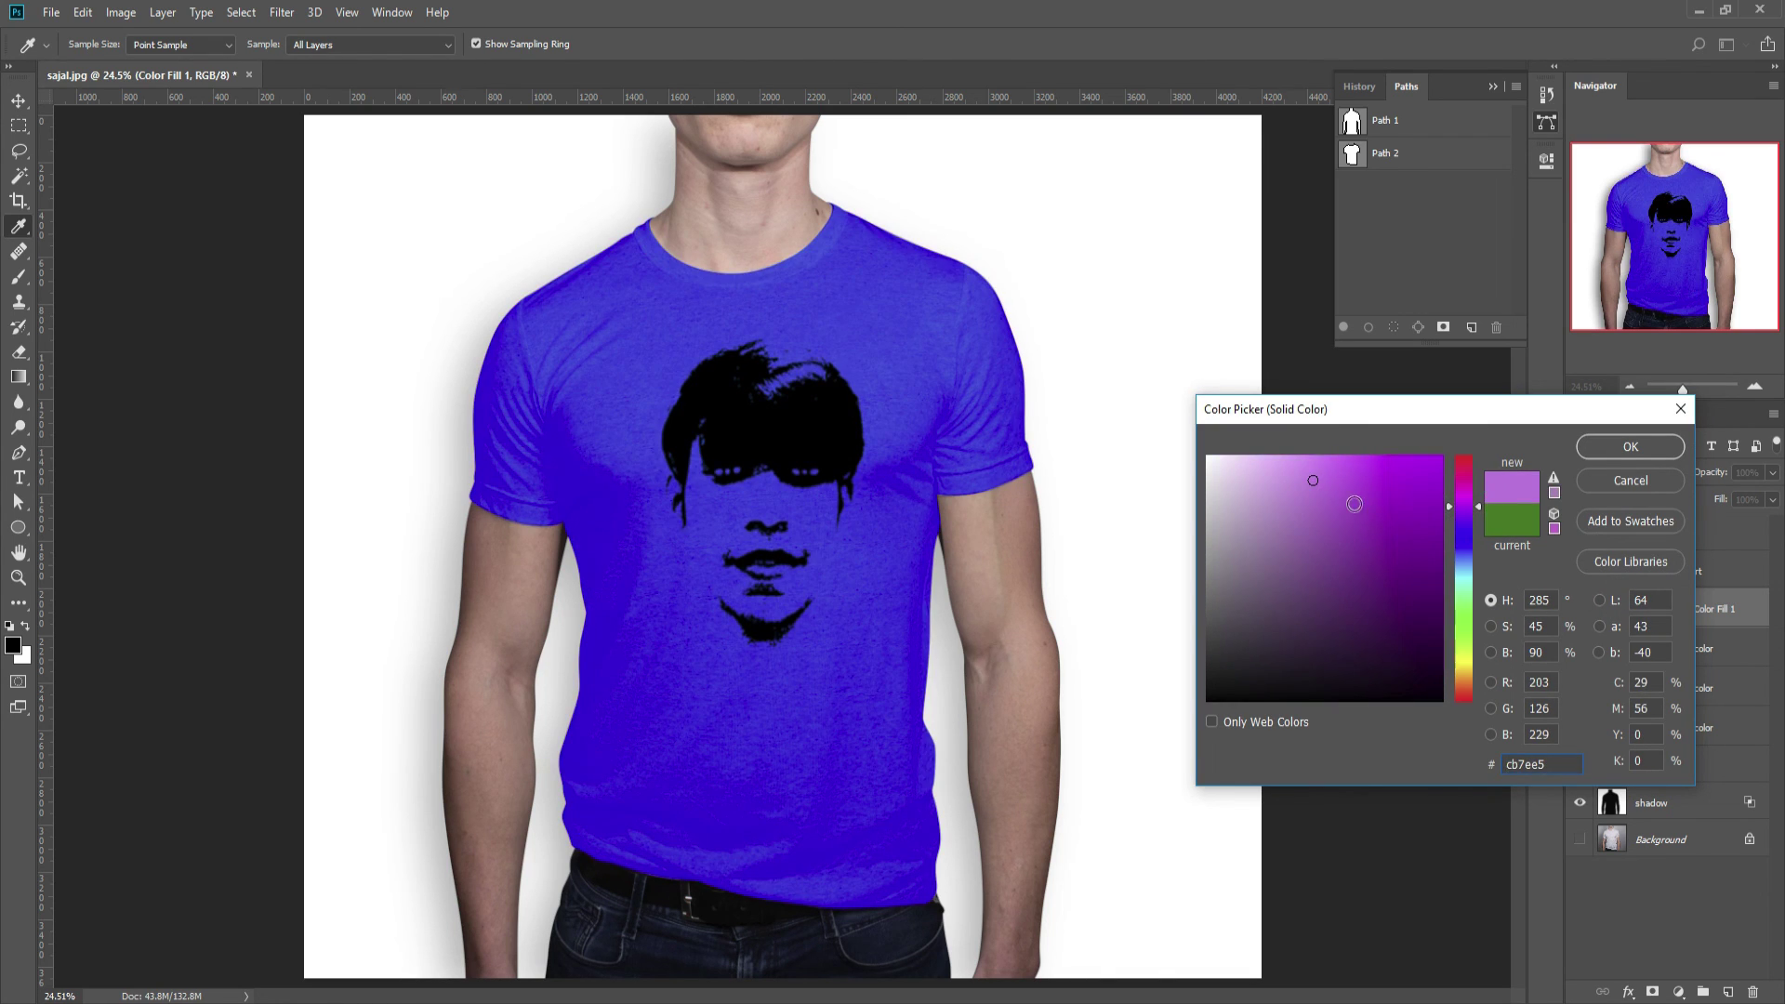
{"action": "left_click", "coordinate": [1338, 468]}
{"action": "left_click_drag", "start_coordinate": [1338, 468], "coordinate": [1229, 477]}
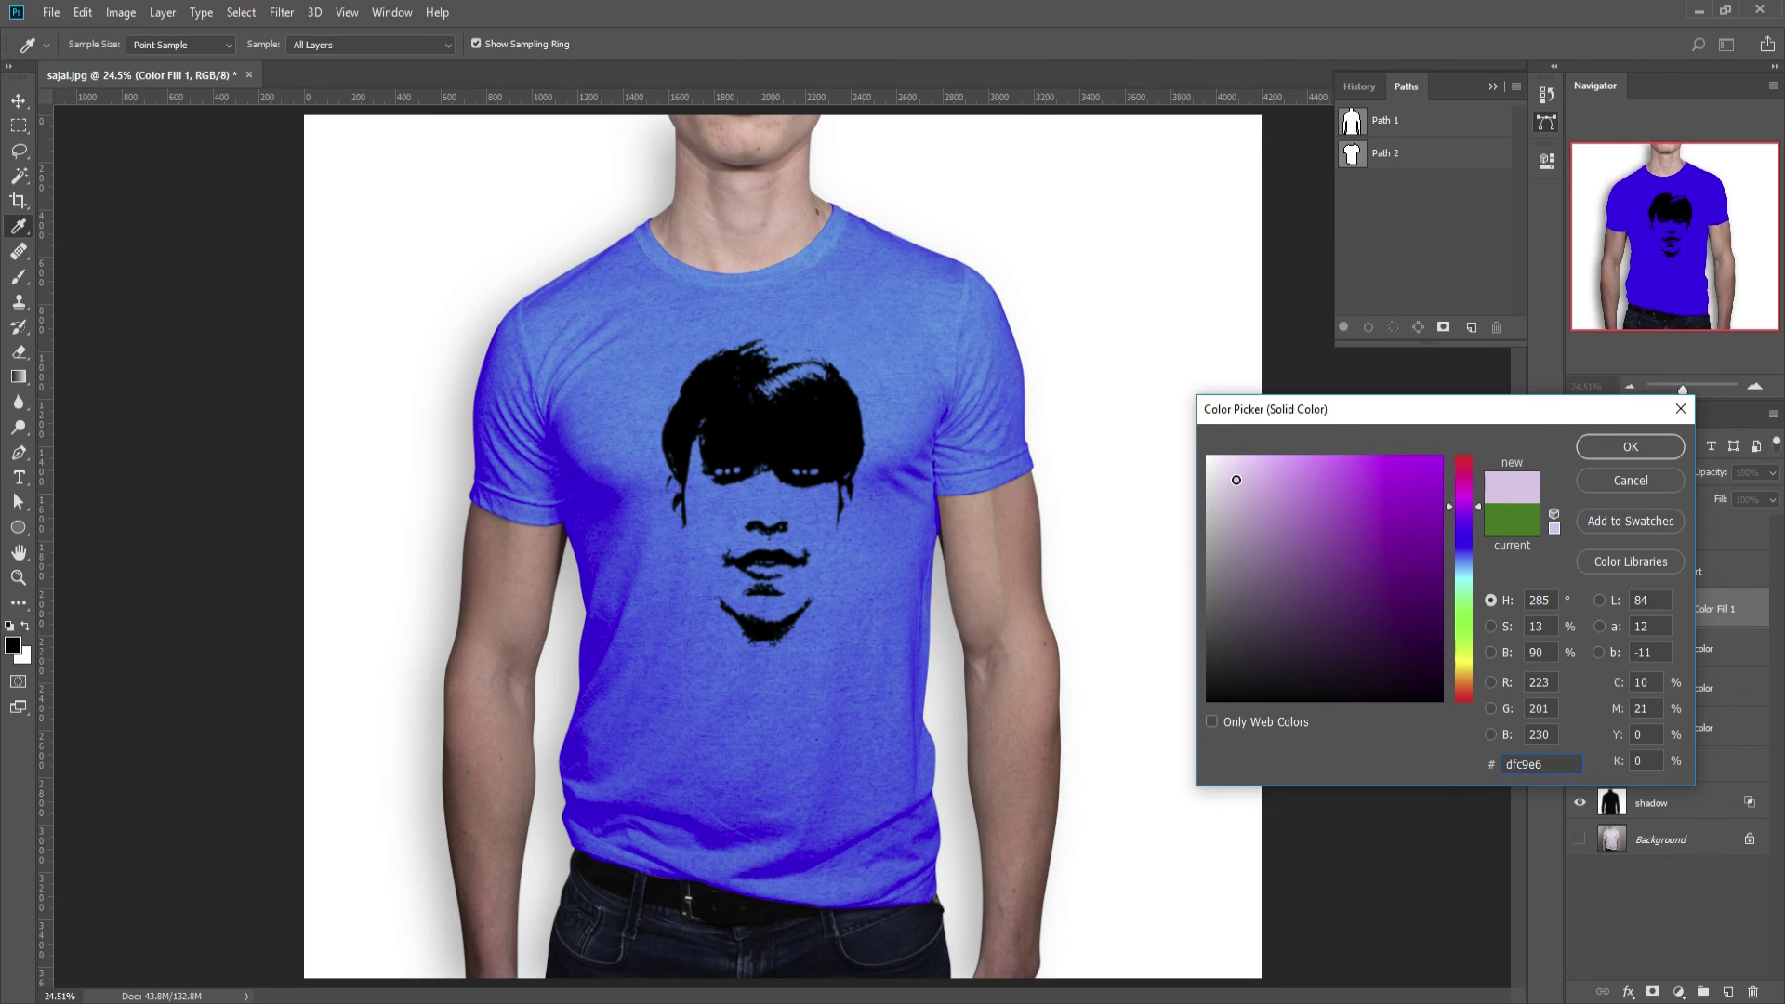
{"action": "left_click_drag", "start_coordinate": [1229, 474], "coordinate": [1234, 526]}
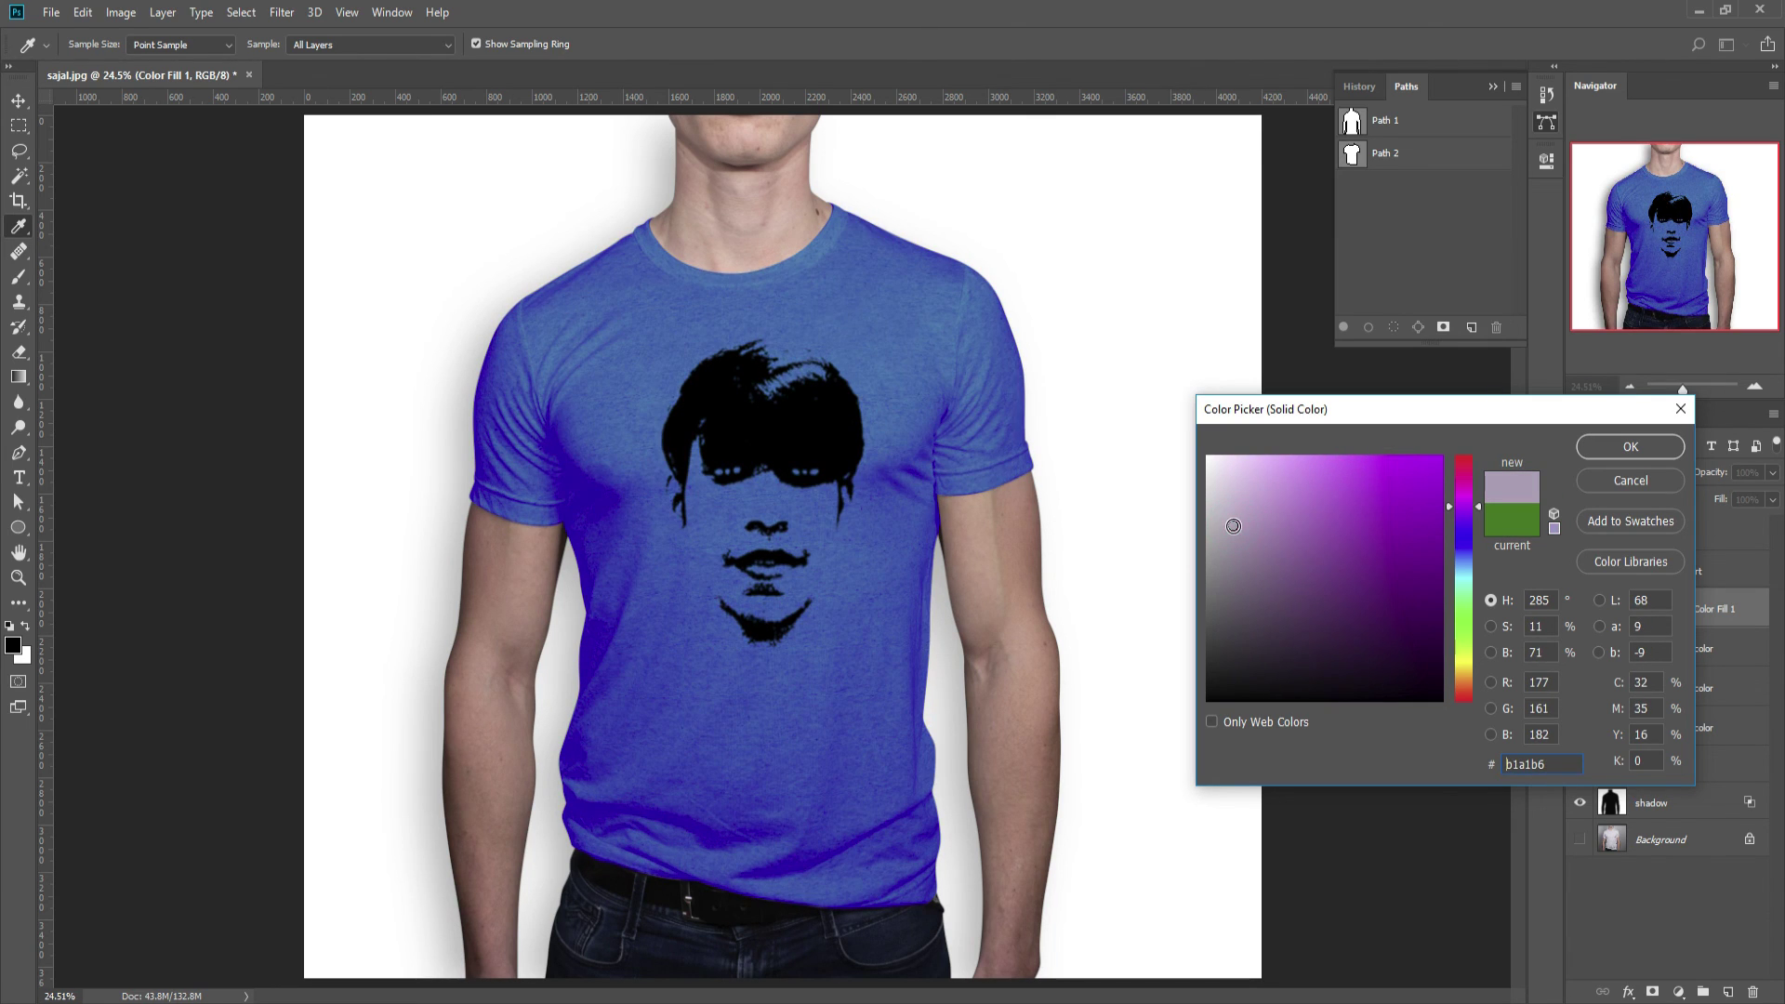